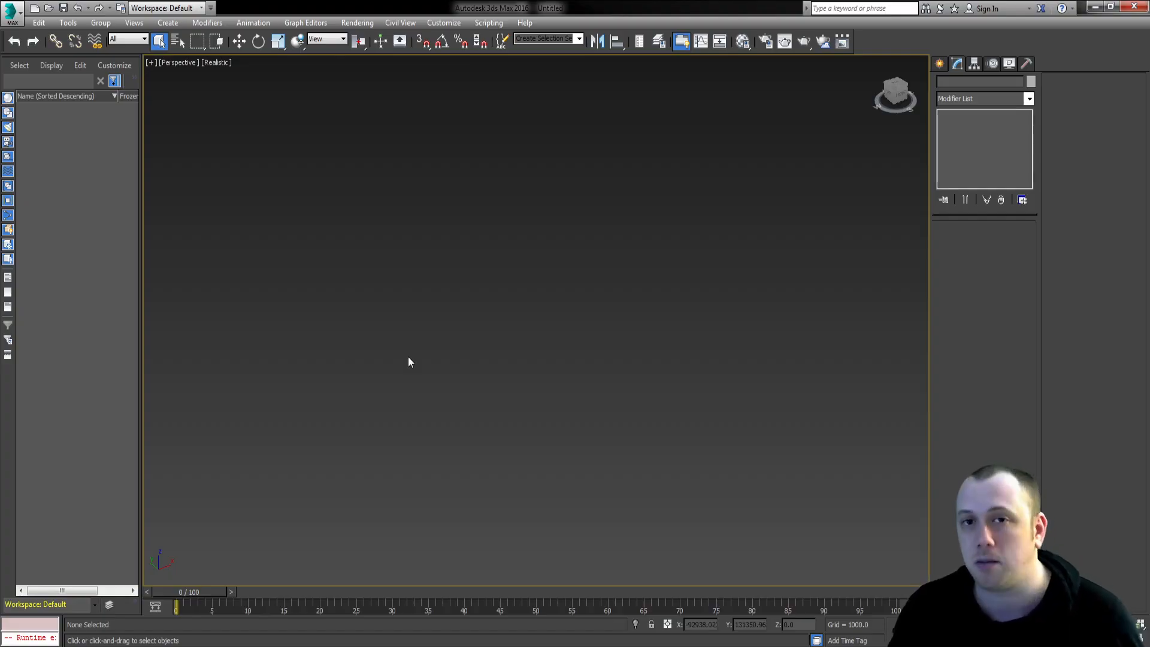
# - Draw a box in the top view over the grid centre, about 157 units long and 41 units wide
pyautogui.press('t')
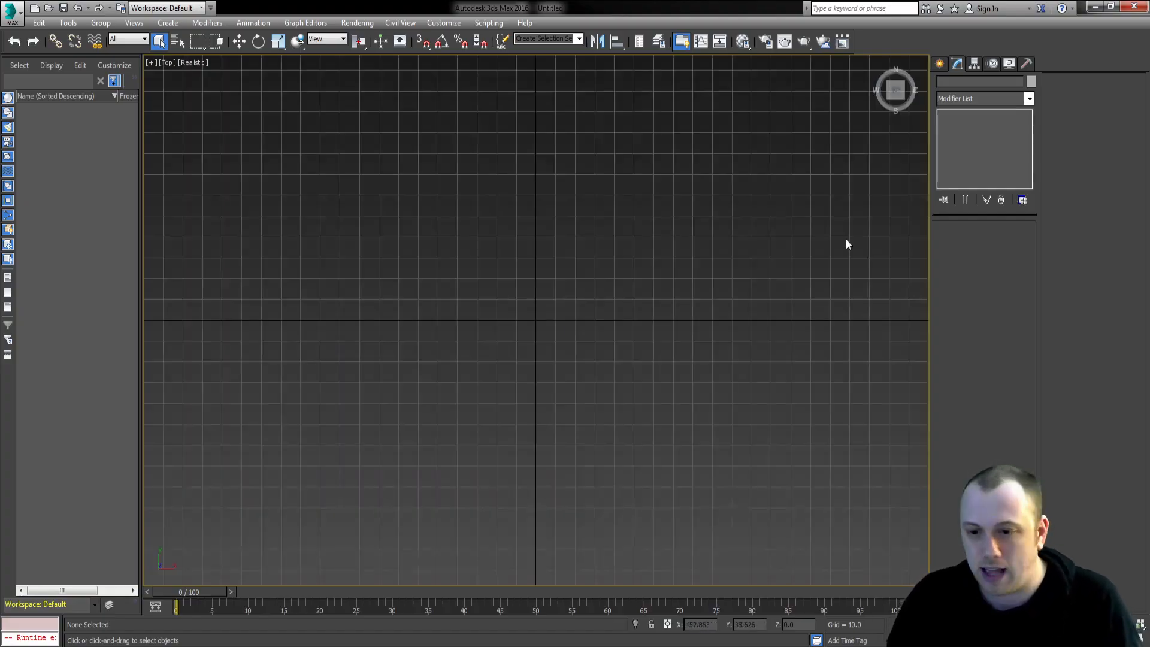
pyautogui.click(921, 62)
pyautogui.click(936, 63)
pyautogui.press('t')
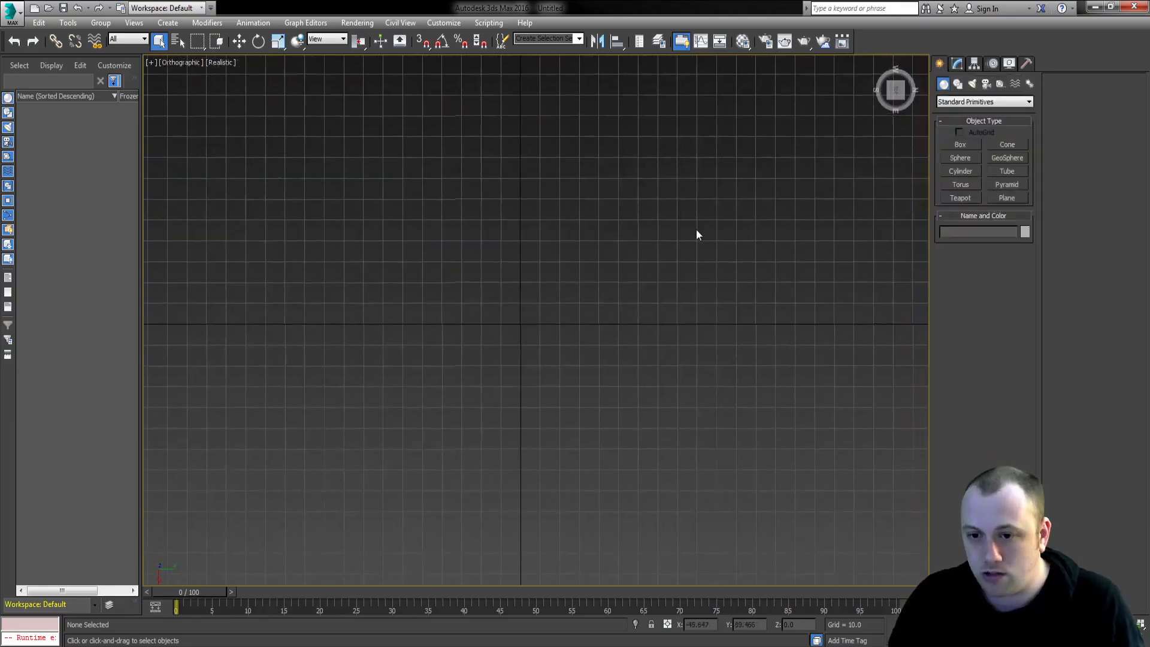
pyautogui.click(959, 144)
pyautogui.moveTo(505, 453); pyautogui.dragTo(588, 123)
pyautogui.click(562, 114)
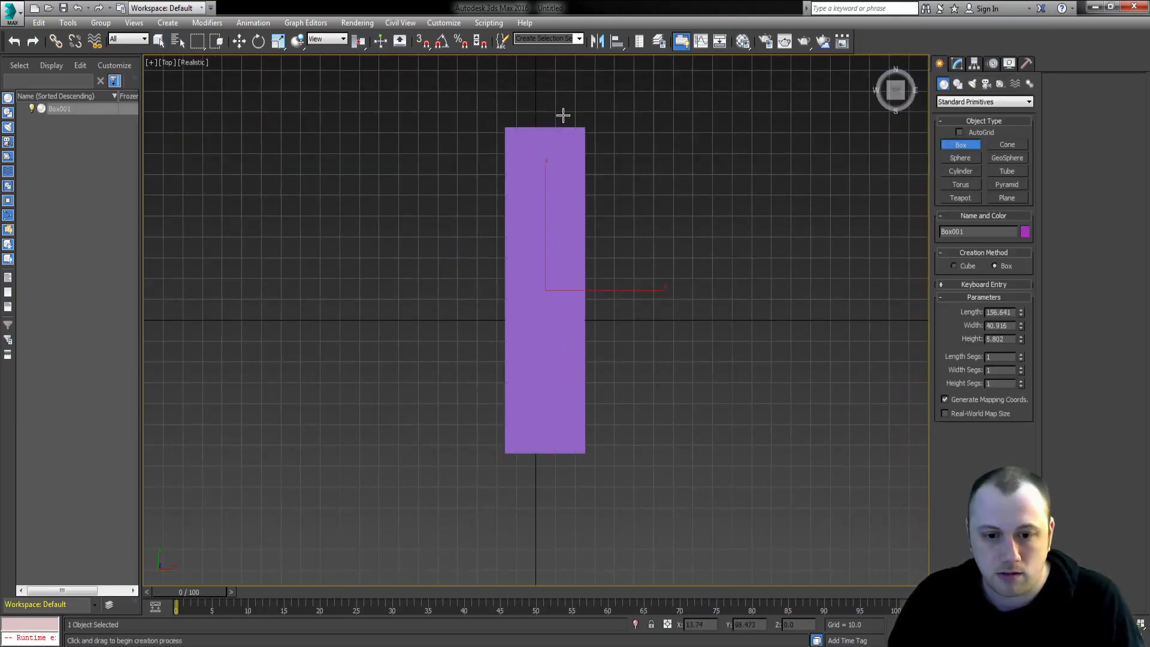
# - Set the box's length to 500, width to 175 and height to 50 in a perspective view, and finish box creation
pyautogui.press('p')
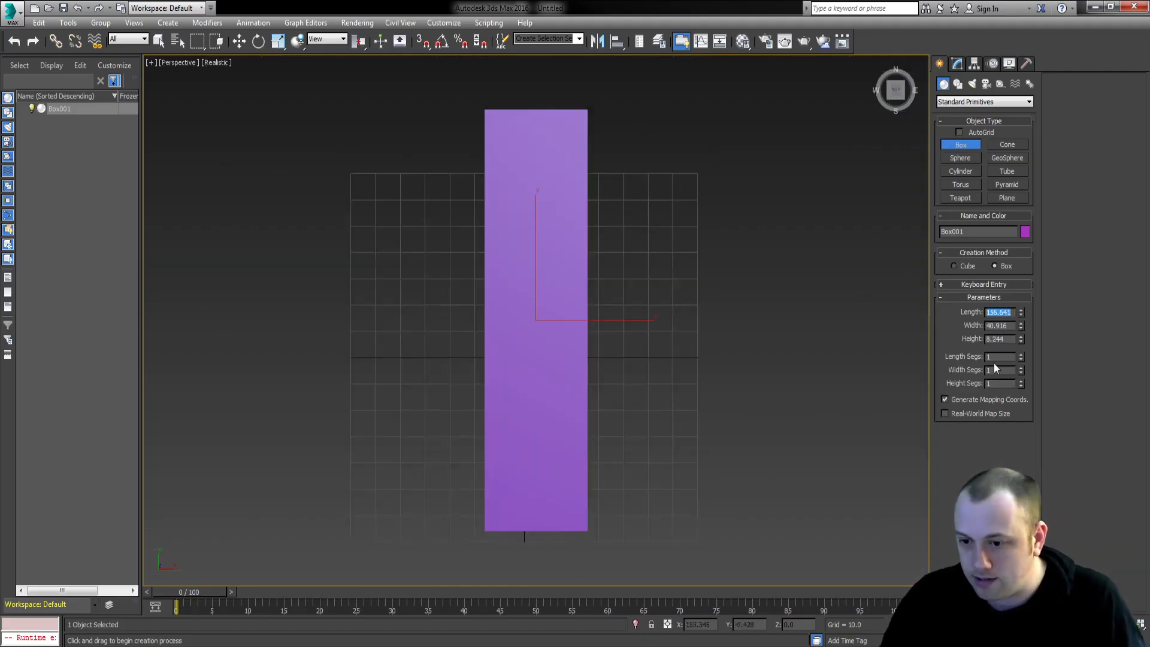
pyautogui.write('175')
pyautogui.press('Tab')
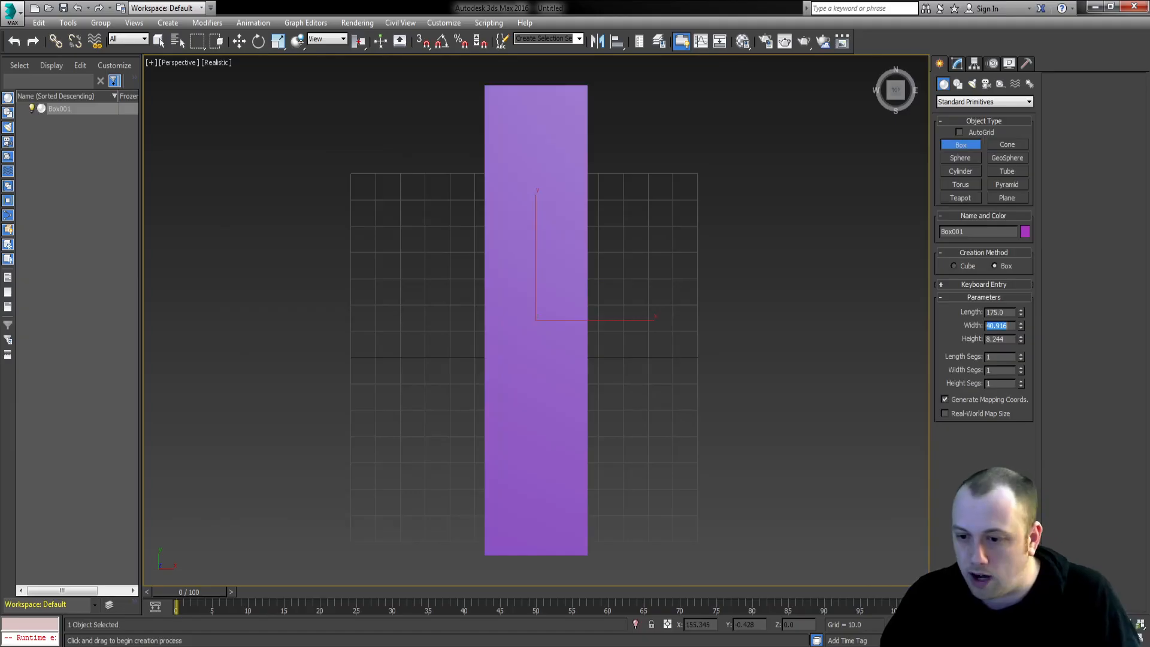
pyautogui.press('Tab')
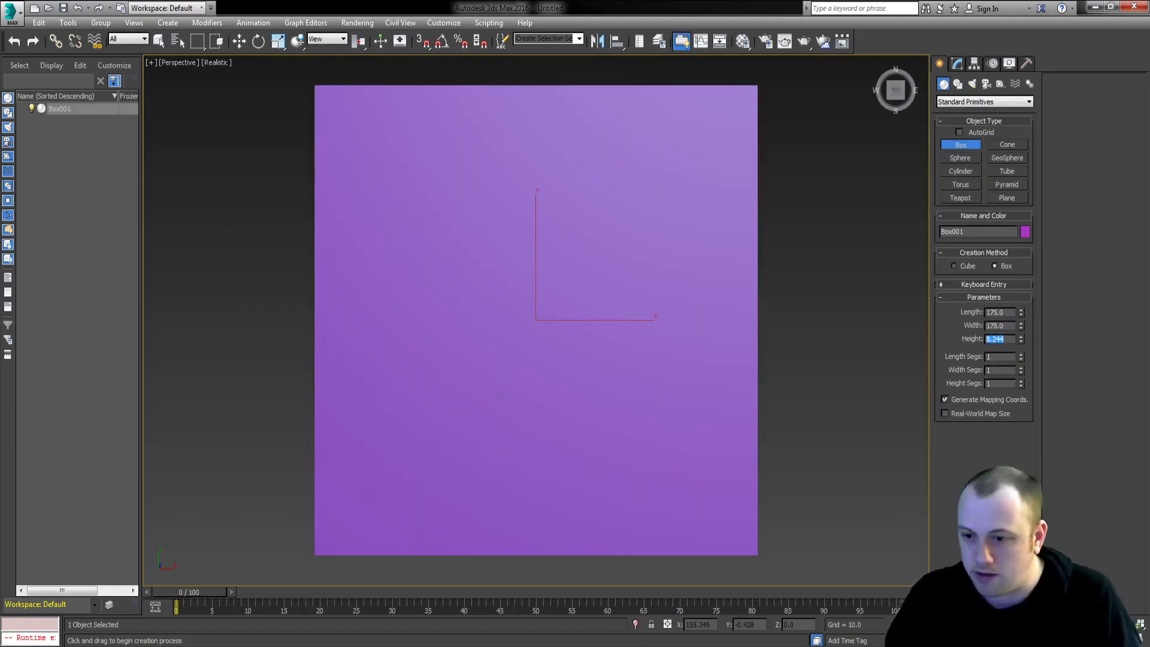
pyautogui.press('Tab')
pyautogui.scroll(-3, 582, 301)
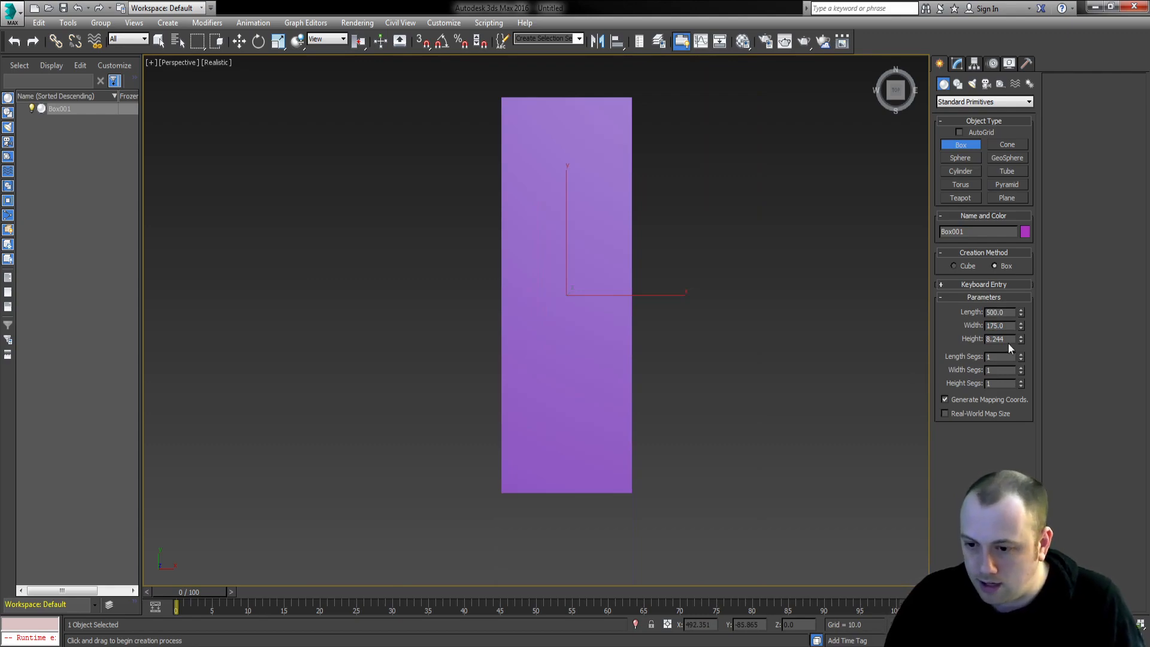
pyautogui.write('50')
pyautogui.press('Return')
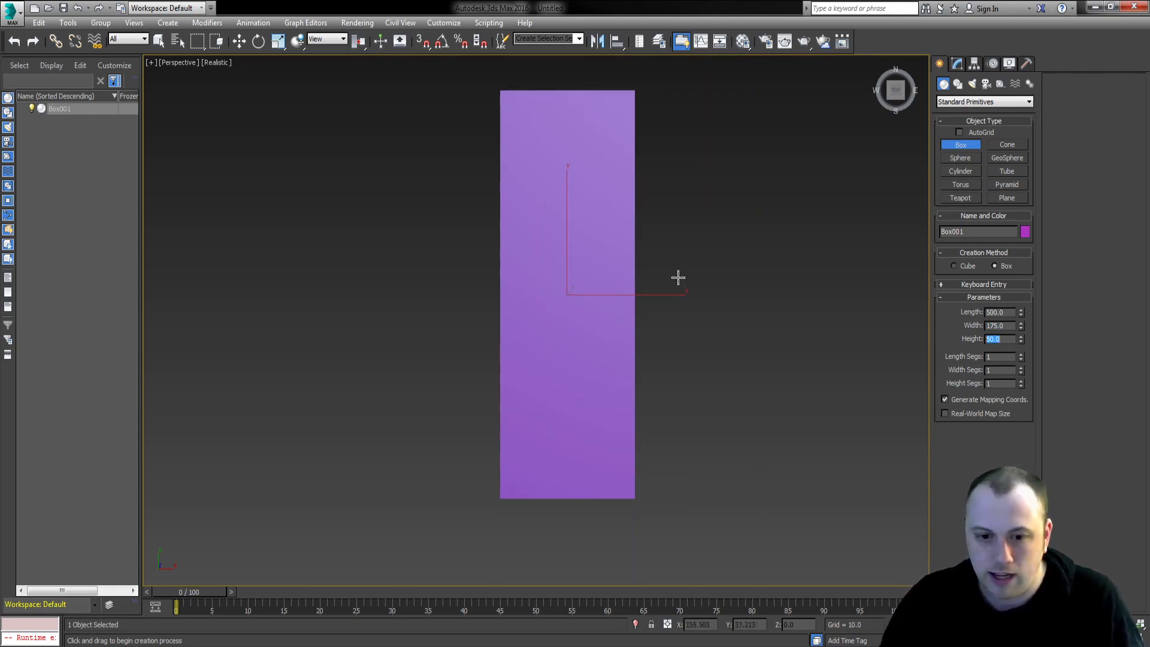
pyautogui.keyDown('alt'); pyautogui.moveTo(770, 347); pyautogui.dragTo(688, 279, button='middle'); pyautogui.keyUp('alt')
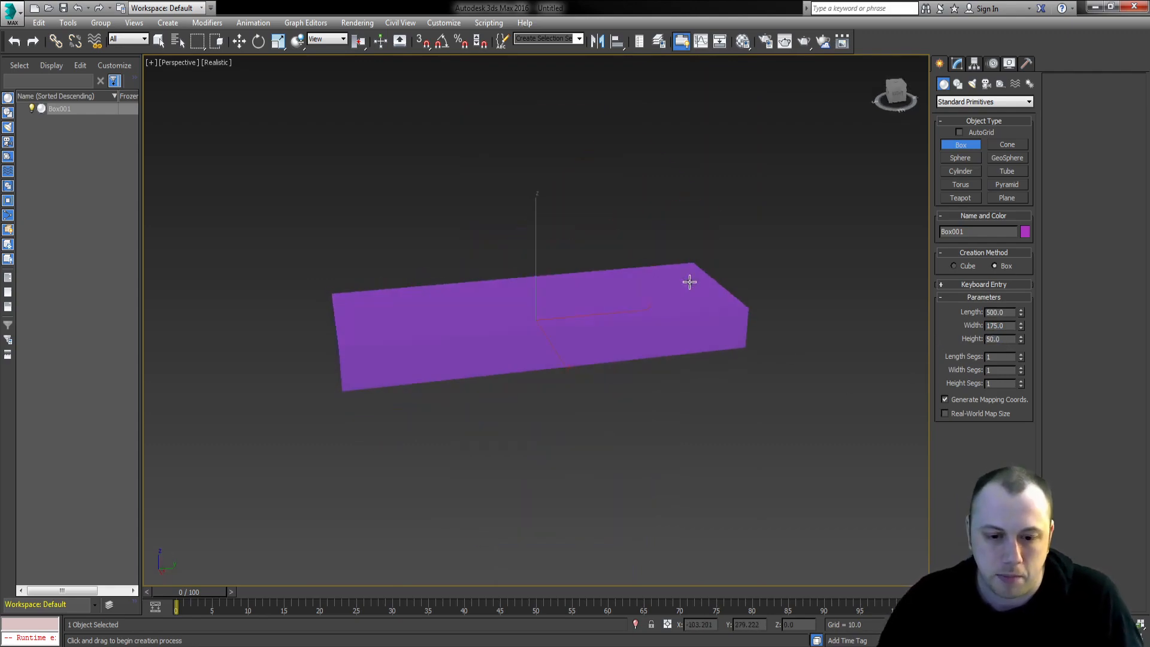
pyautogui.press('q')
# - Move the box to X 0 and Y 0 at the world origin
pyautogui.moveTo(669, 346); pyautogui.dragTo(663, 356, button='middle')
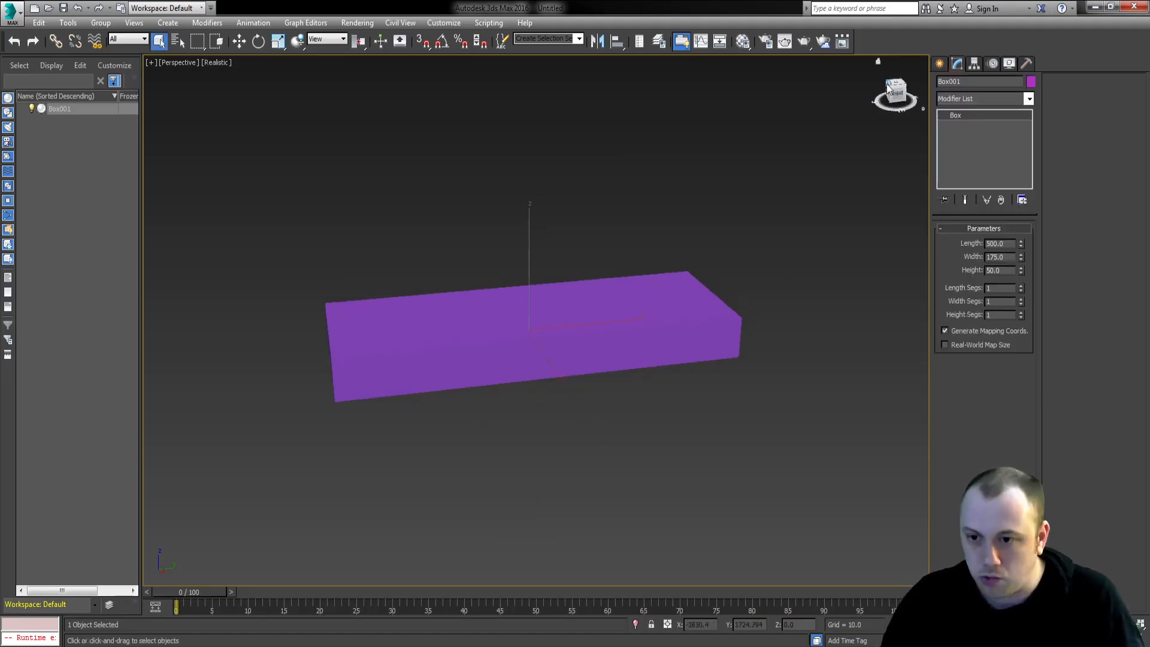
pyautogui.click(939, 63)
pyautogui.press('w')
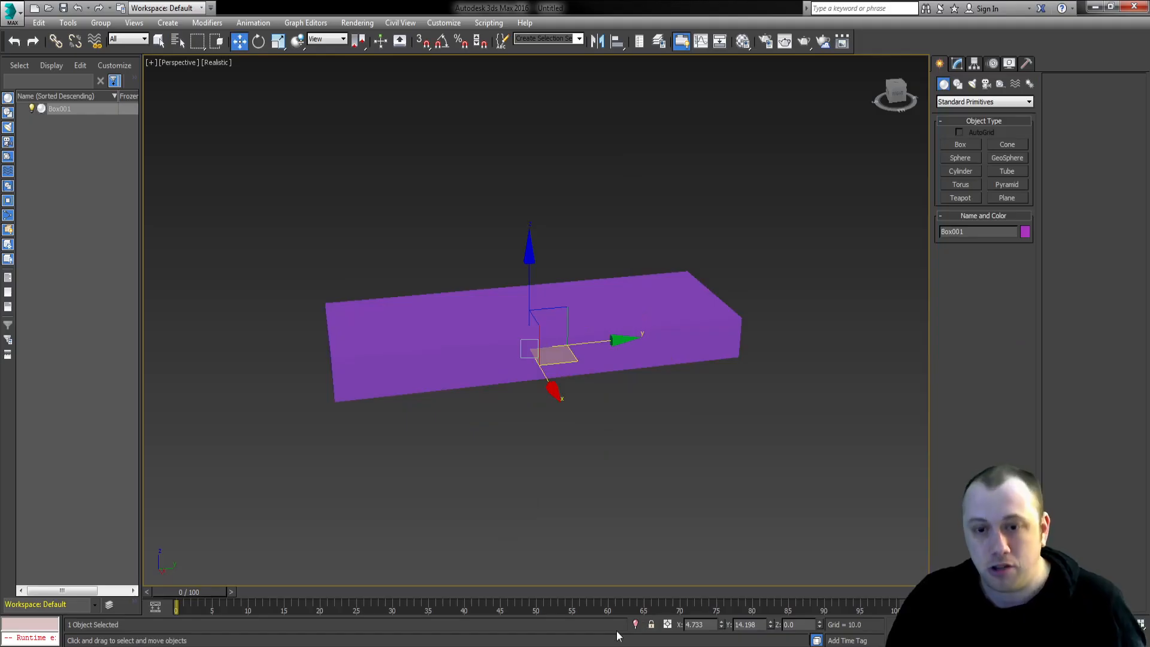
pyautogui.doubleClick(694, 624)
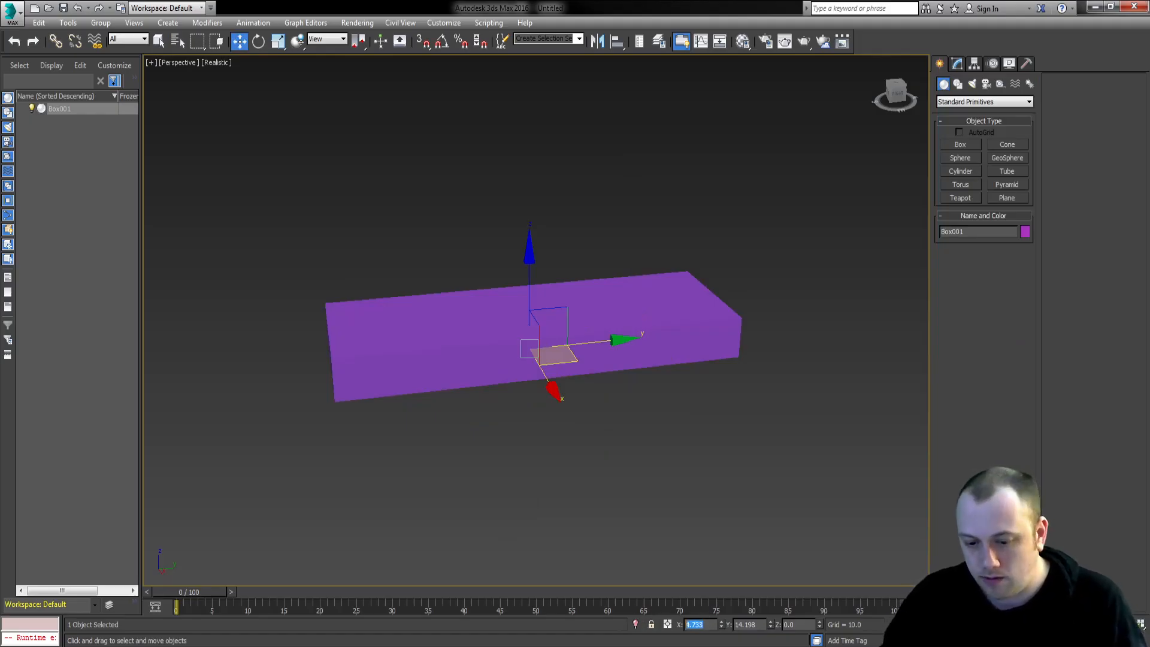
pyautogui.write('0')
pyautogui.press('Tab')
pyautogui.write('0')
pyautogui.press('Return')
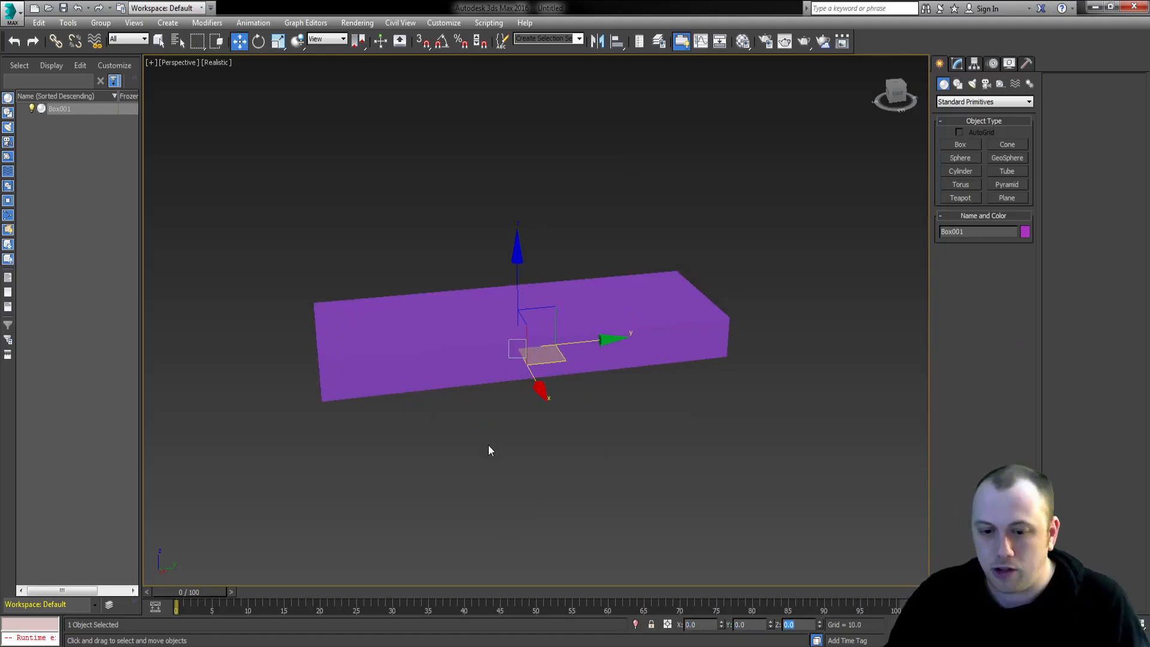
# - Try scaling the box uniformly to about 250 percent, and undo the scaling
pyautogui.press('e')
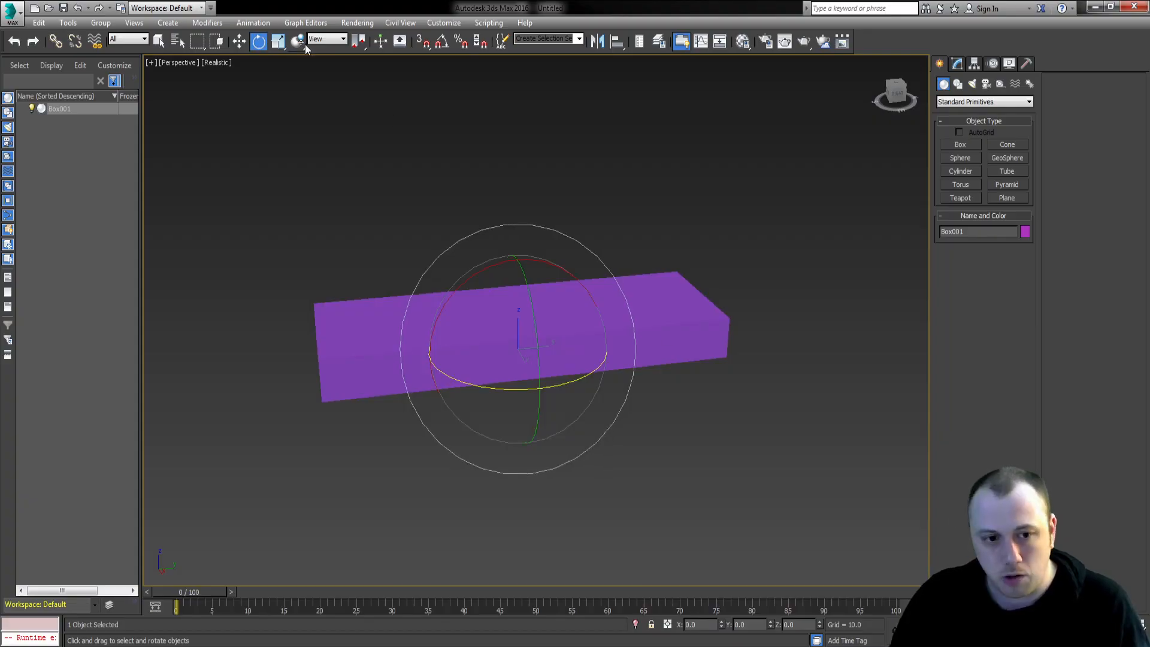
pyautogui.click(279, 42)
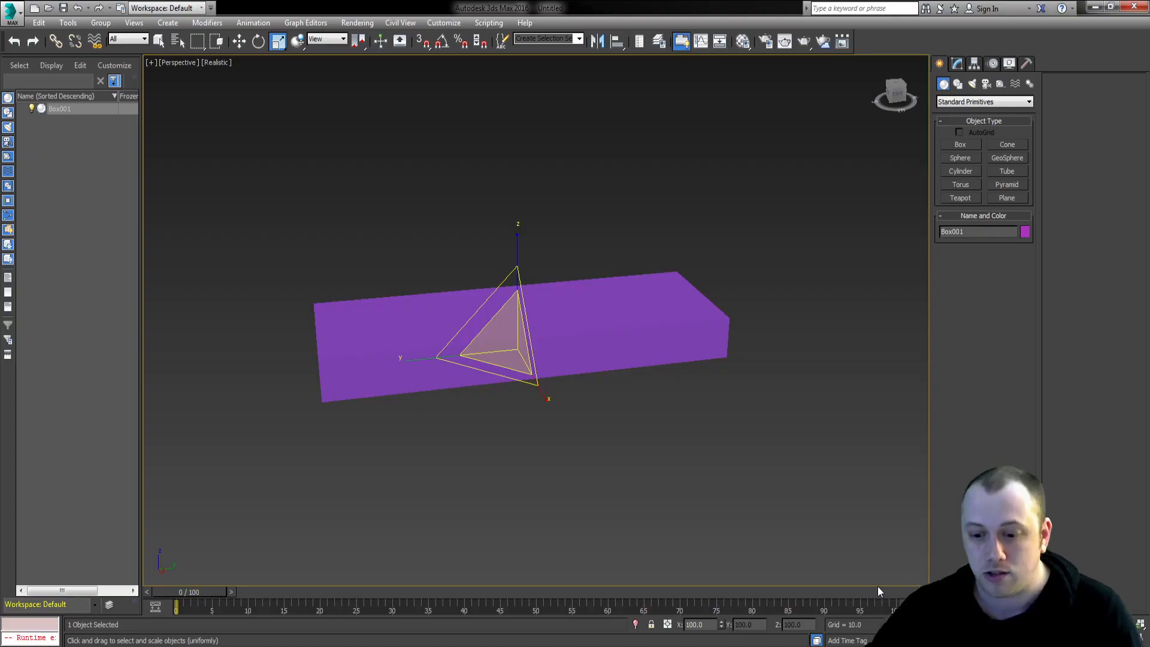
pyautogui.moveTo(521, 317); pyautogui.dragTo(557, 334)
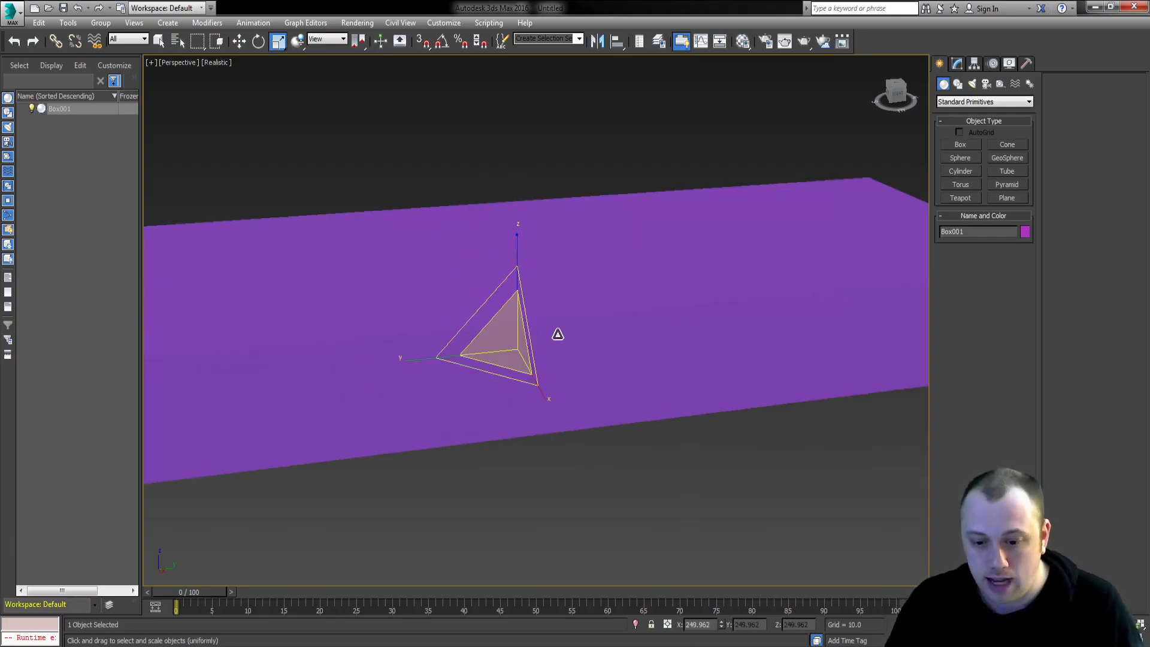
pyautogui.hotkey('ctrl', 'z')
# - Try rotating the box and moving it away from the origin, undoing each of the two transforms
pyautogui.press('e')
pyautogui.moveTo(526, 388); pyautogui.dragTo(457, 414)
pyautogui.hotkey('ctrl', 'z')
pyautogui.press('w')
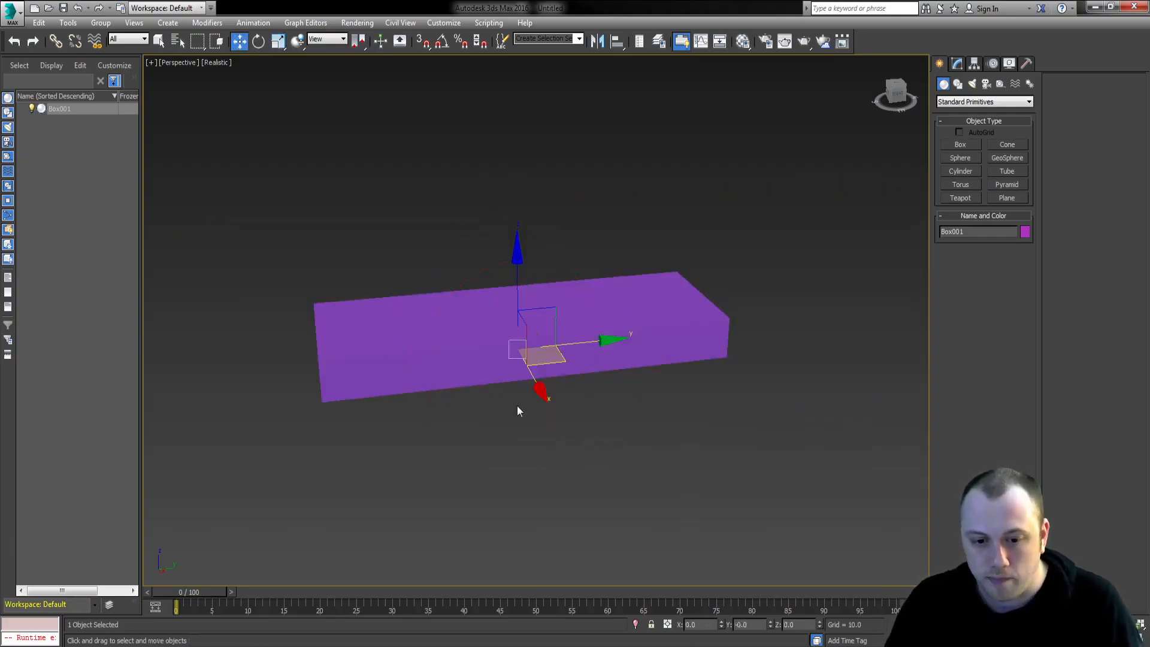
pyautogui.moveTo(545, 367); pyautogui.dragTo(553, 195)
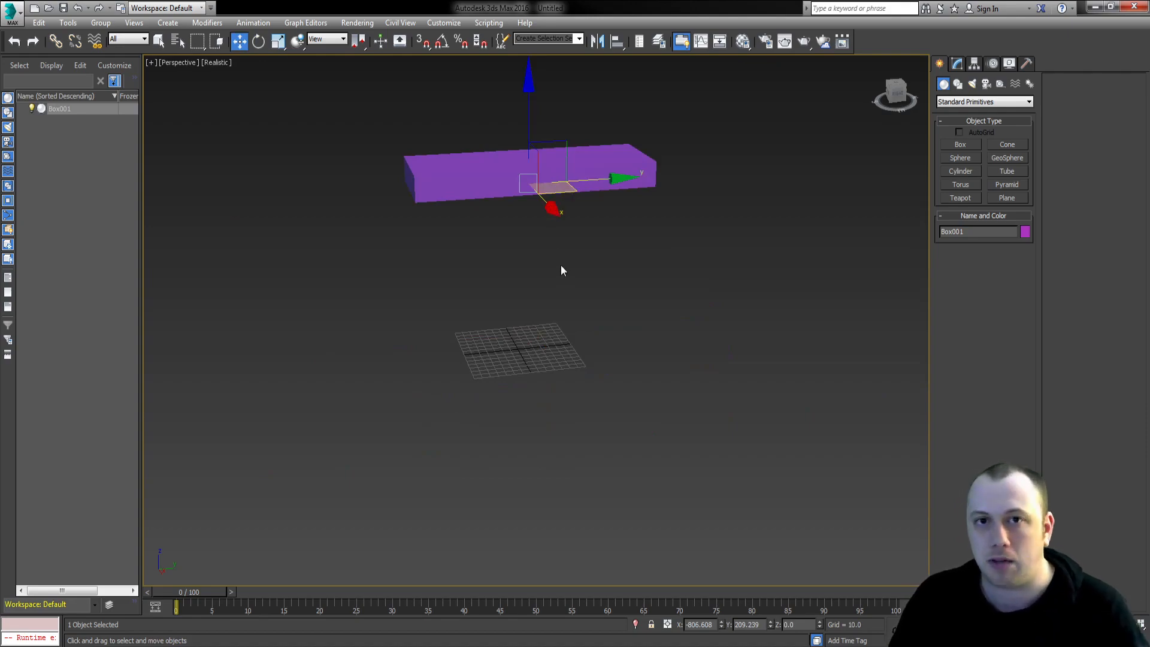
pyautogui.hotkey('ctrl', 'z')
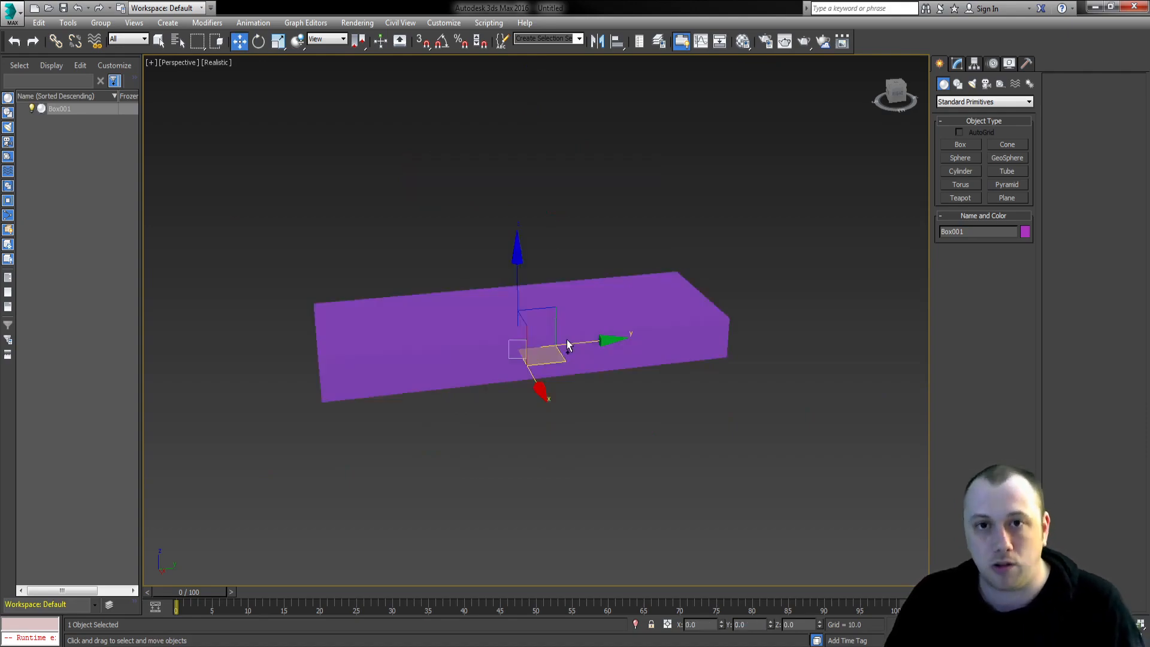
# - Convert the box to an Editable Mesh
pyautogui.click(958, 64)
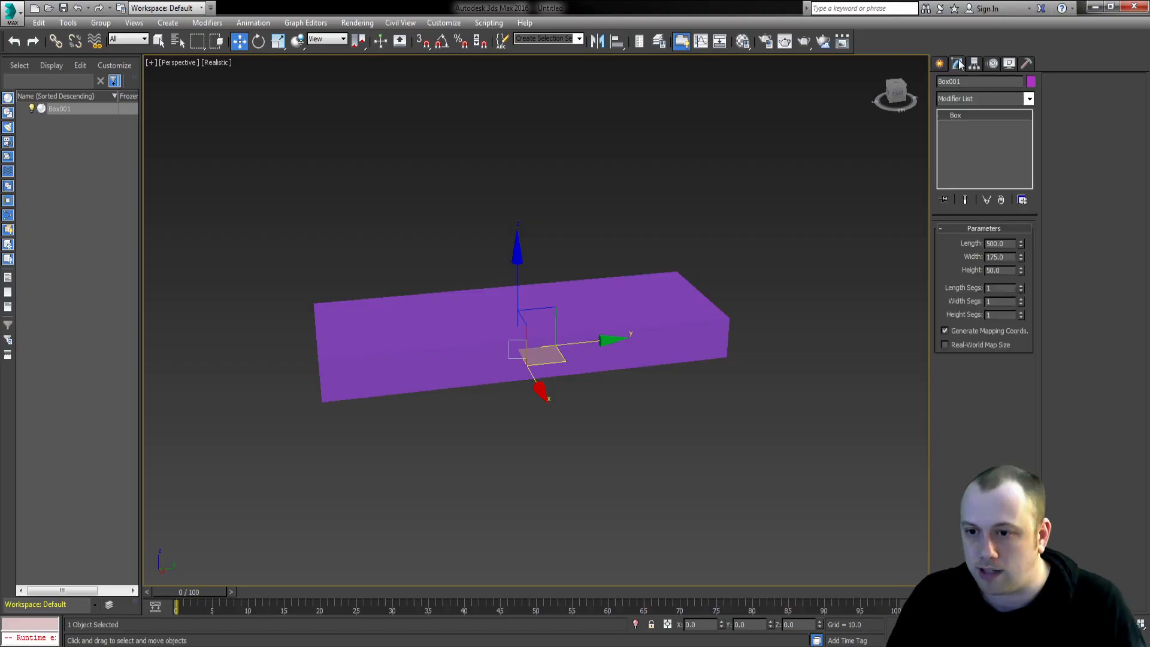
pyautogui.rightClick(603, 310)
pyautogui.moveTo(689, 432)
pyautogui.click(773, 432)
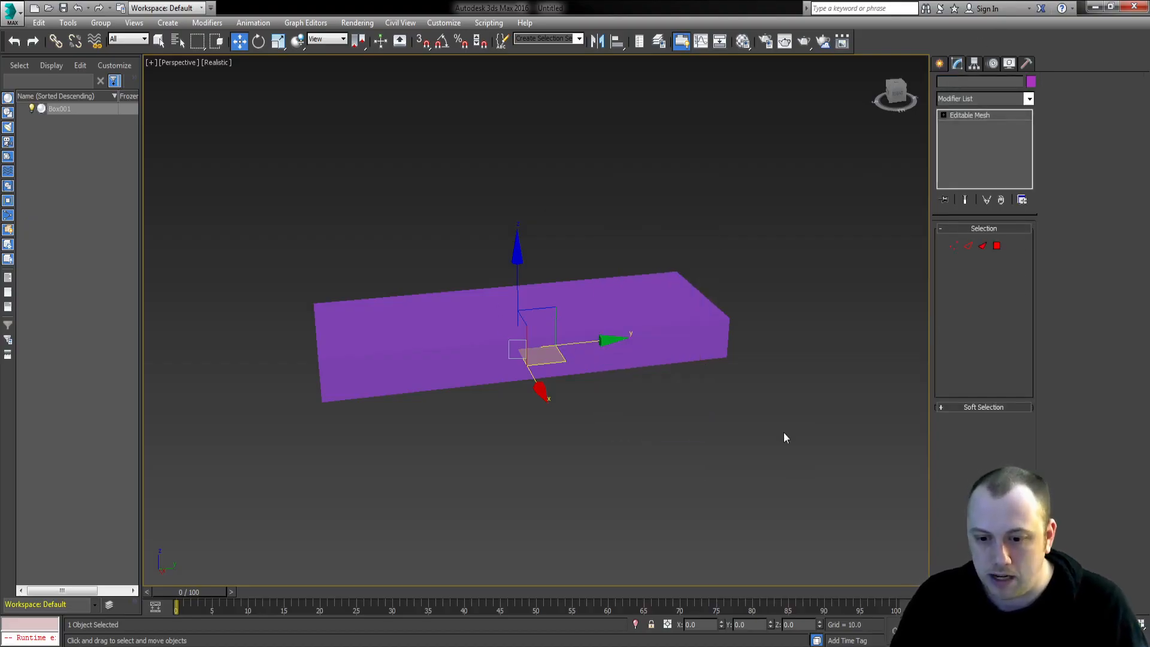
# - Select all vertices of the mesh and move them away from the pivot to about X -994, Y 400, and leave vertex editing
pyautogui.press('1')
pyautogui.moveTo(808, 202); pyautogui.dragTo(808, 198)
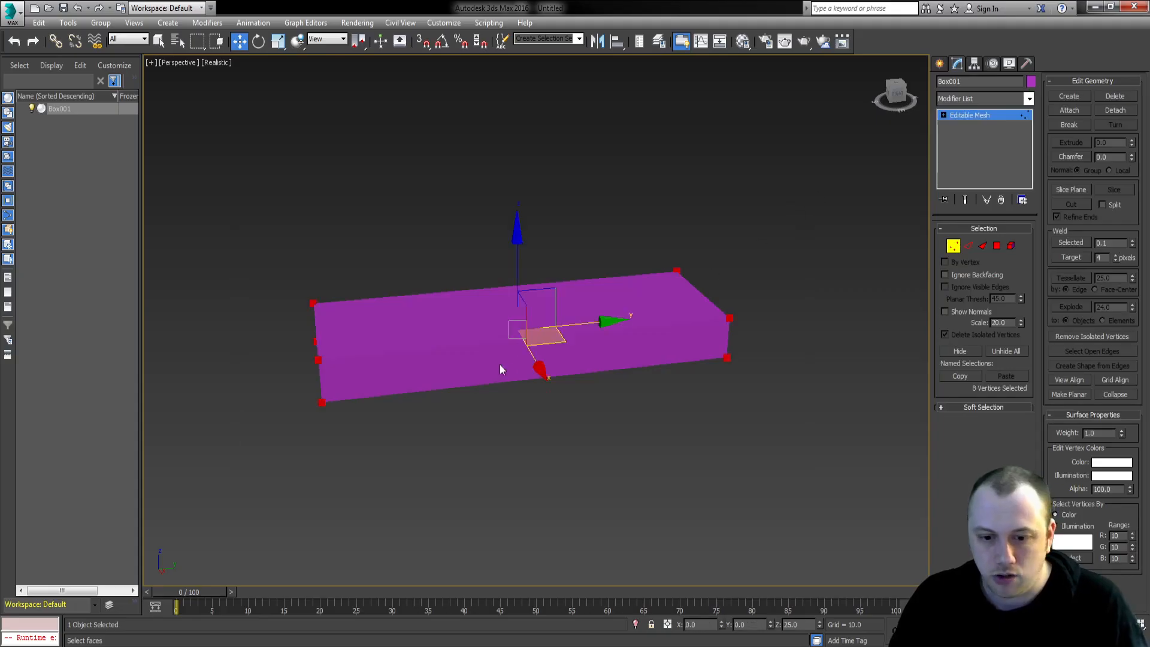
pyautogui.moveTo(553, 343); pyautogui.dragTo(619, 151)
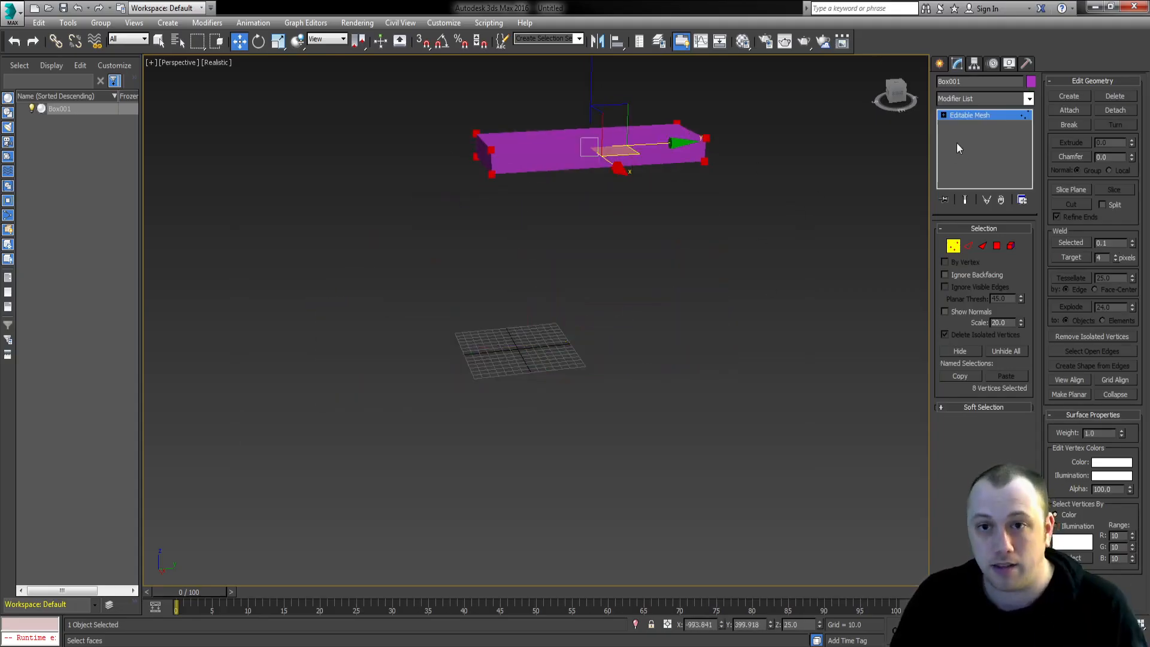
pyautogui.click(946, 67)
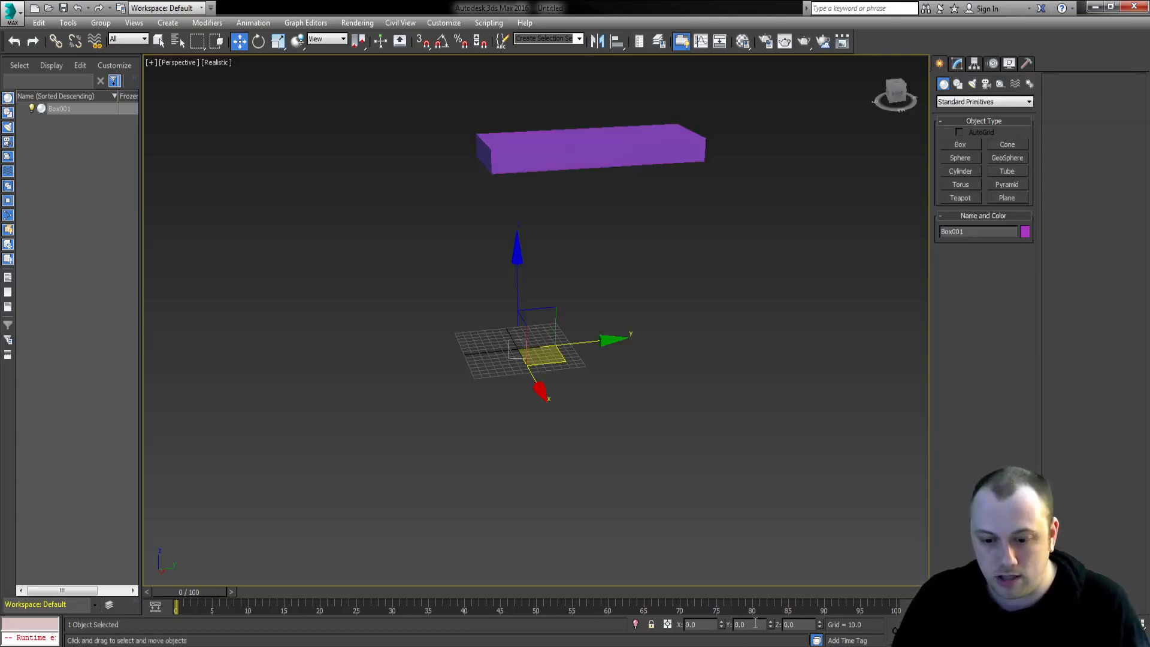
# - Return to vertex editing and set the position of all selected vertices to X 0, Y 0, Z 0
pyautogui.keyDown('alt'); pyautogui.moveTo(648, 484); pyautogui.dragTo(394, 263, button='middle'); pyautogui.keyUp('alt')
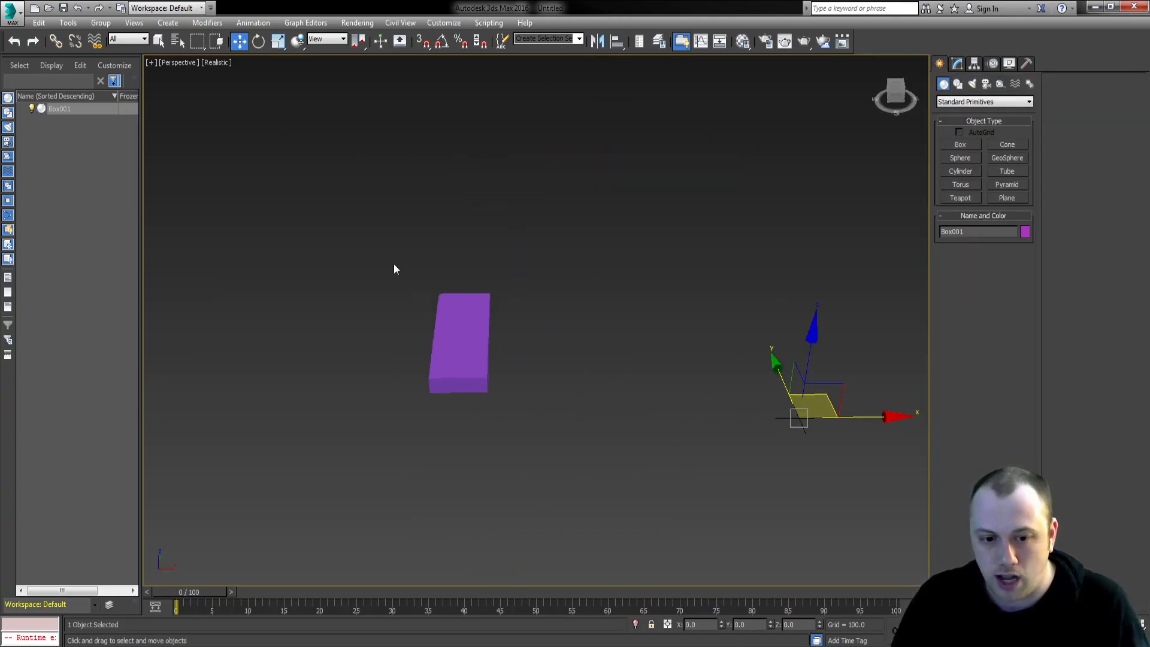
pyautogui.keyDown('alt'); pyautogui.moveTo(609, 314); pyautogui.dragTo(640, 314, button='middle'); pyautogui.keyUp('alt')
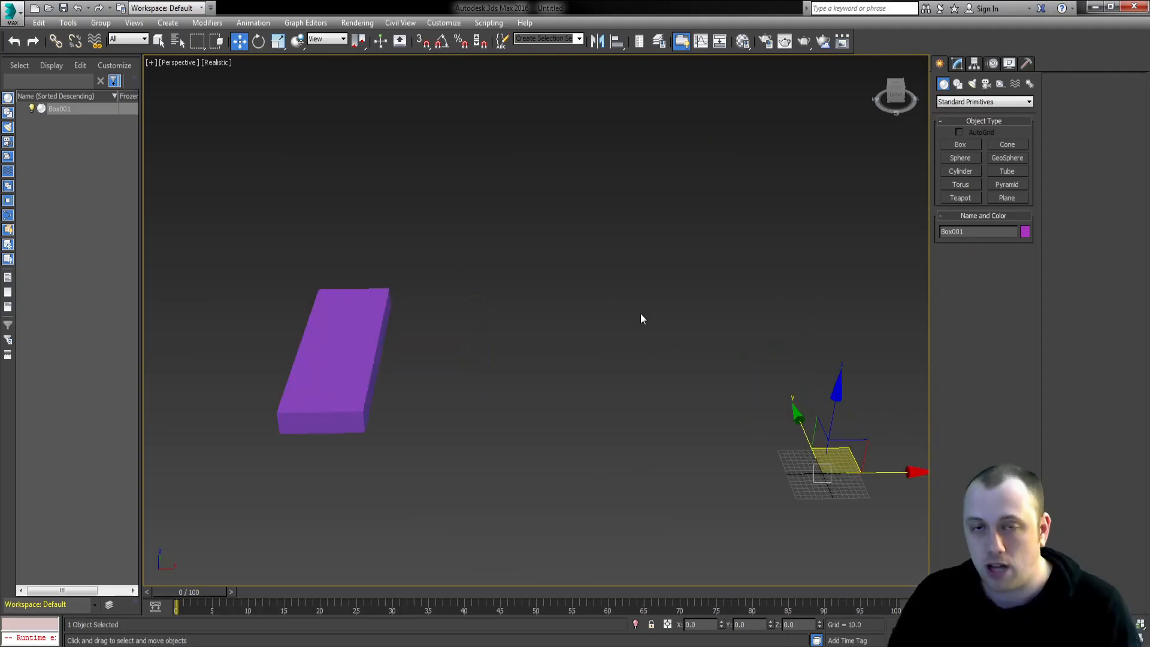
pyautogui.keyDown('alt'); pyautogui.moveTo(662, 215); pyautogui.dragTo(607, 303, button='middle'); pyautogui.keyUp('alt')
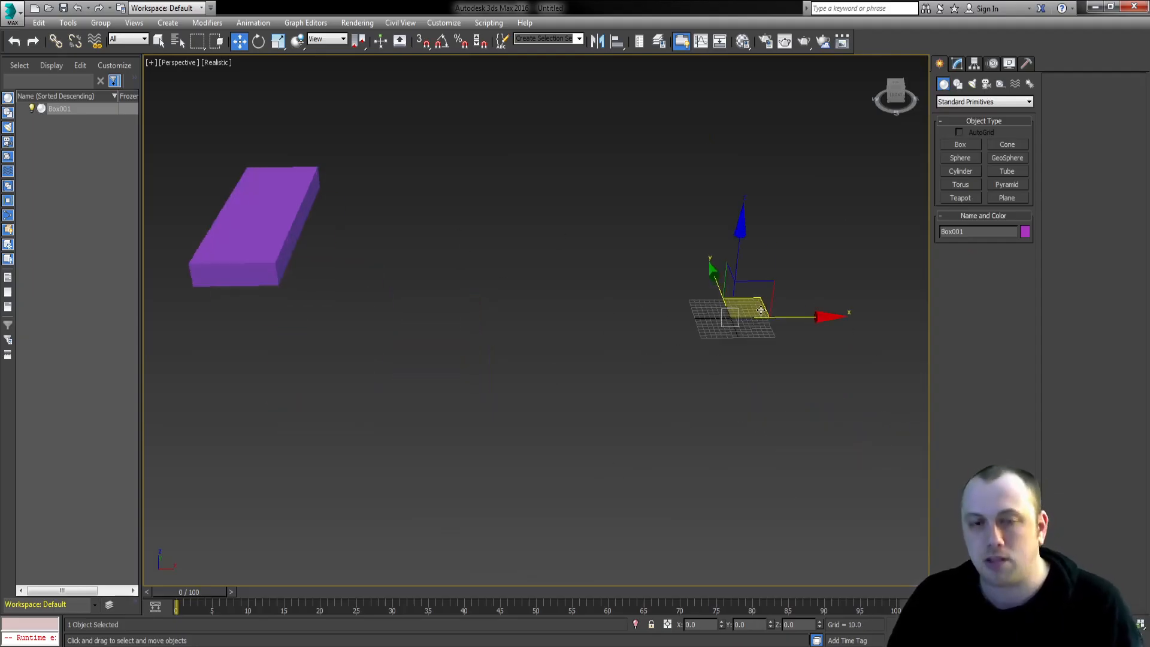
pyautogui.keyDown('alt'); pyautogui.moveTo(768, 305); pyautogui.dragTo(572, 348, button='middle'); pyautogui.keyUp('alt')
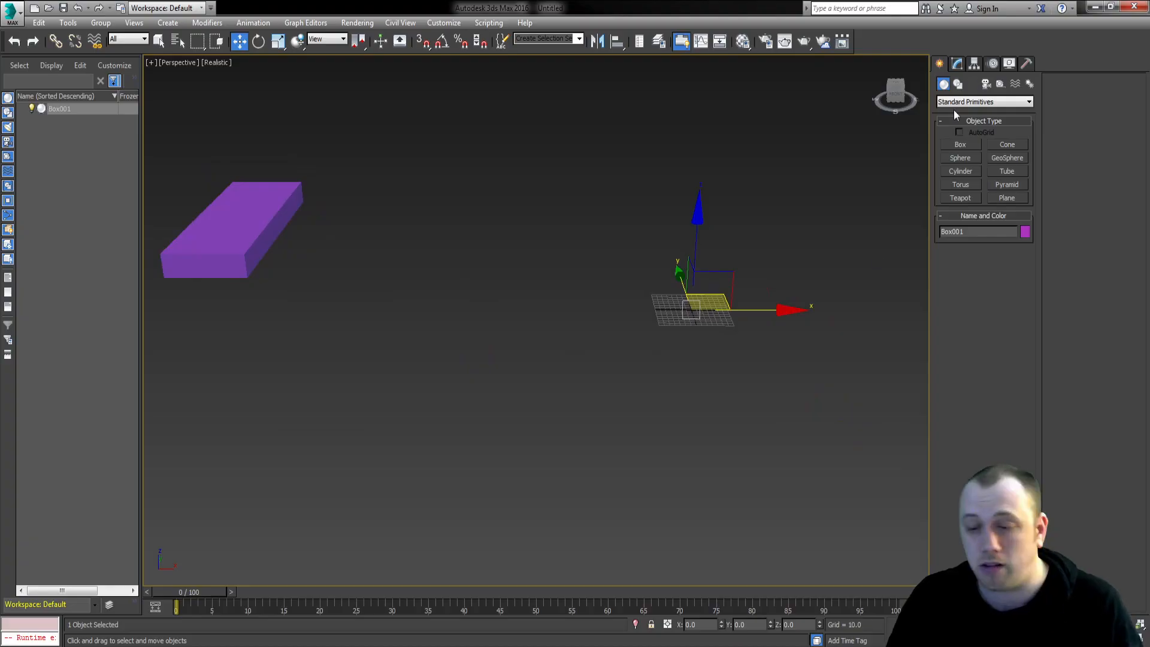
pyautogui.click(957, 63)
pyautogui.moveTo(712, 323); pyautogui.dragTo(685, 333, button='middle')
pyautogui.press('1')
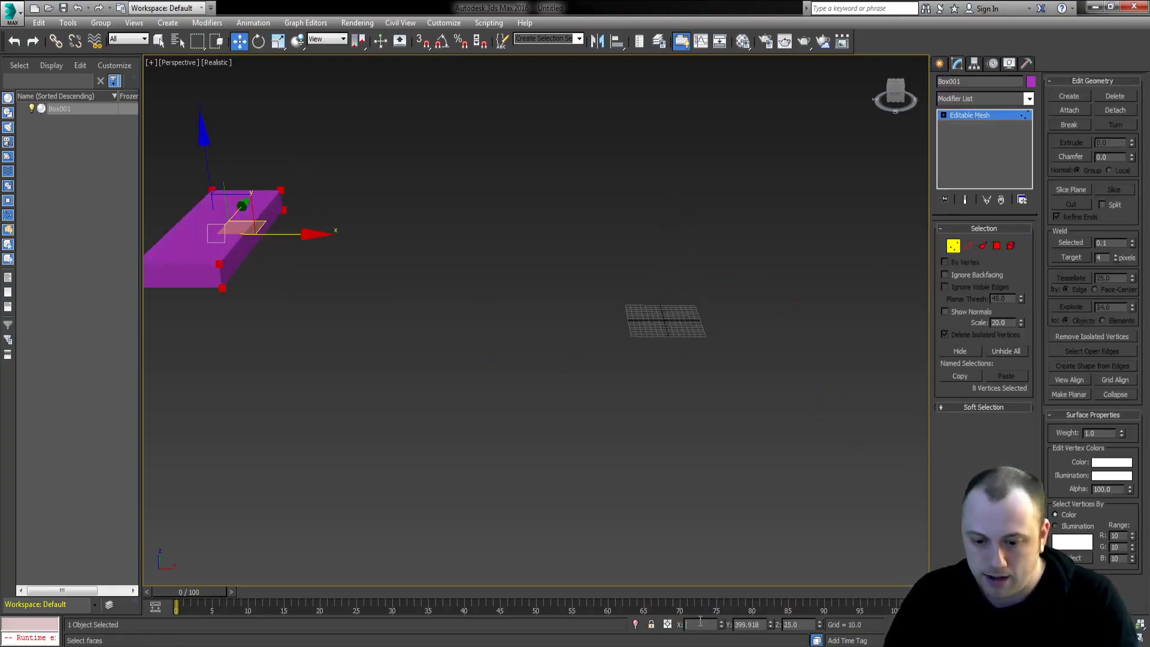
pyautogui.write('0')
pyautogui.press('Tab')
pyautogui.write('0')
pyautogui.press('Tab')
pyautogui.write('0')
pyautogui.press('Return')
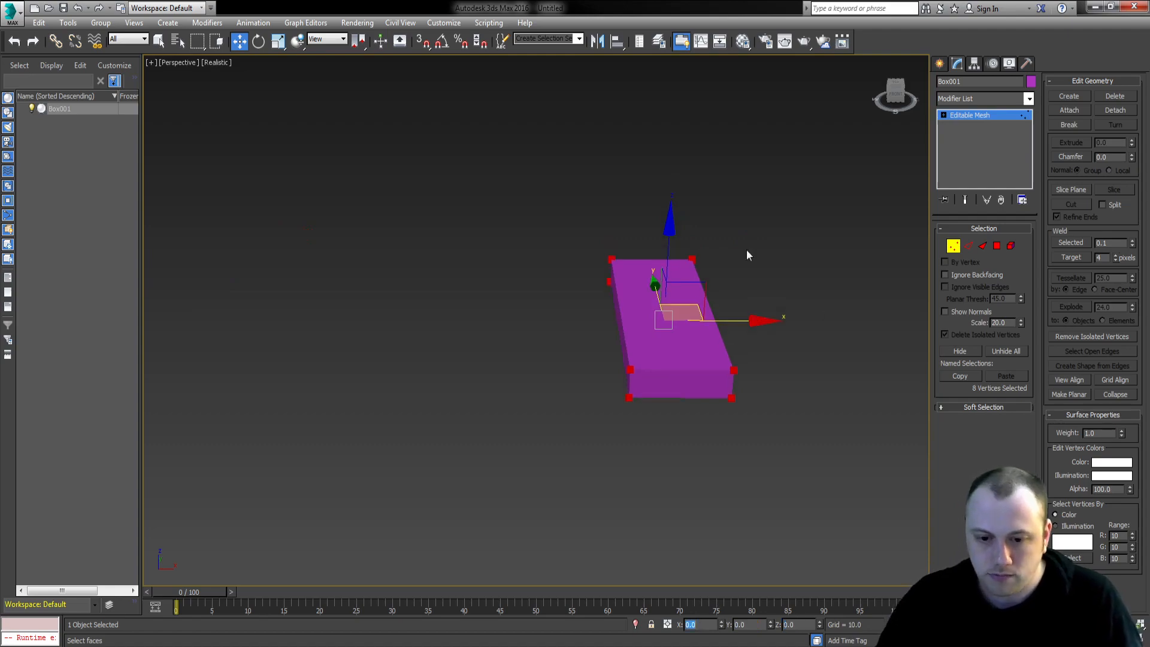
# - Select all faces of the mesh except the bottom ones and delete them
pyautogui.moveTo(746, 251); pyautogui.dragTo(566, 331, button='middle')
pyautogui.press('4')
pyautogui.moveTo(565, 331); pyautogui.dragTo(836, 322)
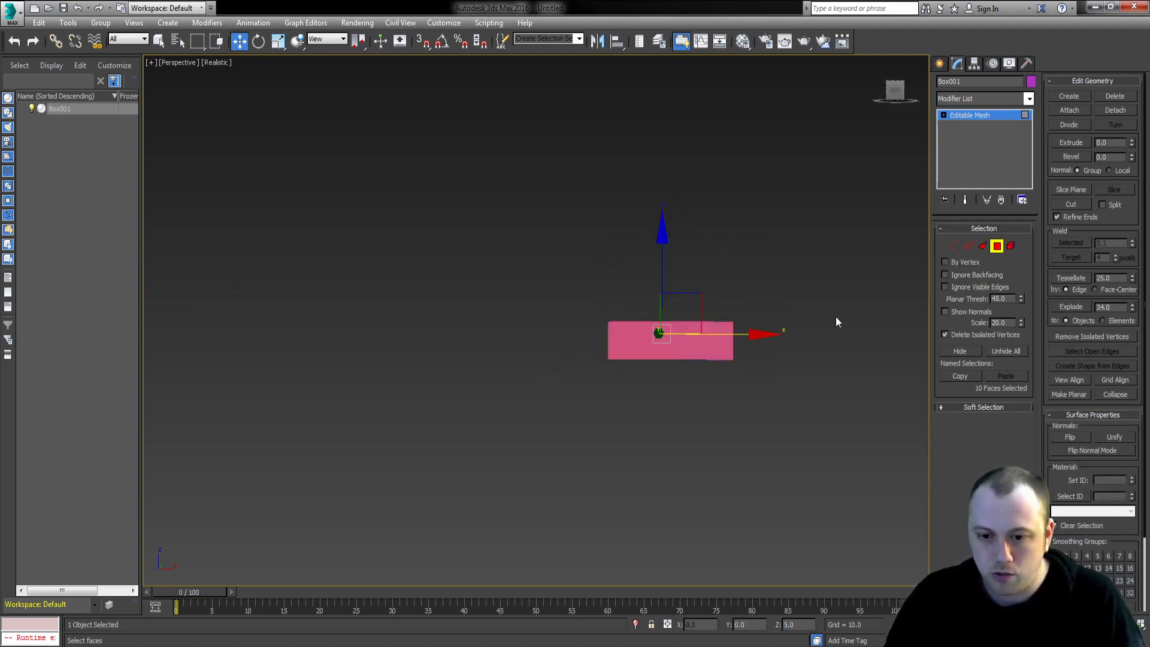
pyautogui.click(780, 365)
# - Select the remaining bottom face and flip its normals so that it faces upward
pyautogui.keyDown('alt'); pyautogui.moveTo(749, 335); pyautogui.dragTo(562, 343, button='middle'); pyautogui.keyUp('alt')
pyautogui.scroll(5, 739, 351)
pyautogui.scroll(-3, 641, 367)
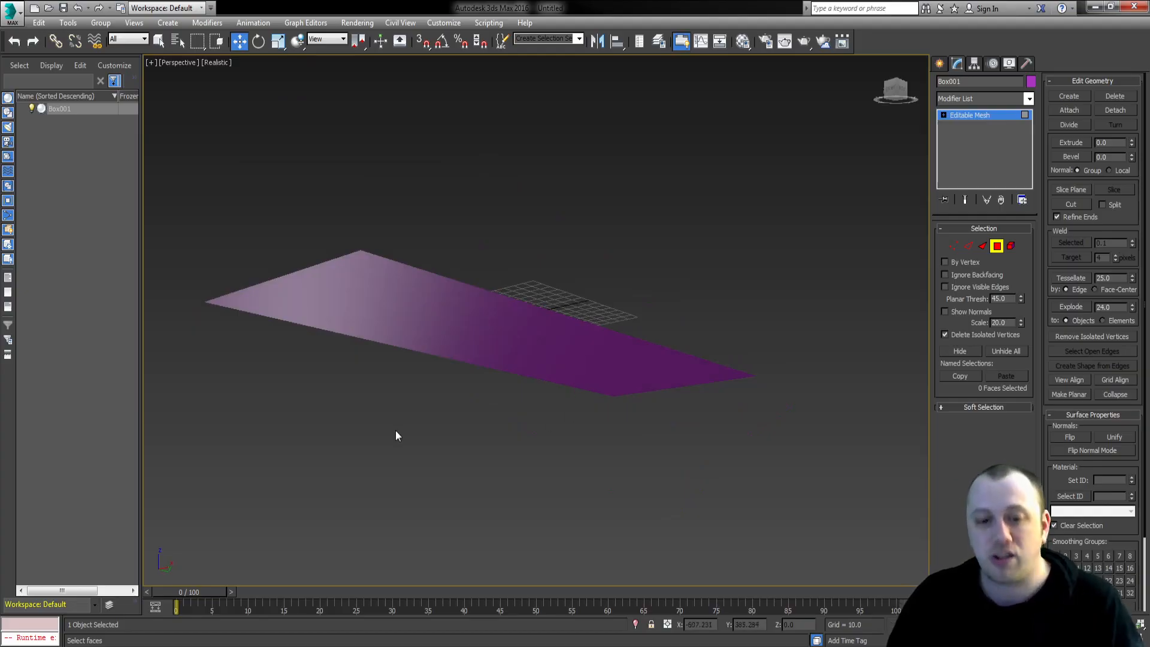
pyautogui.click(491, 353)
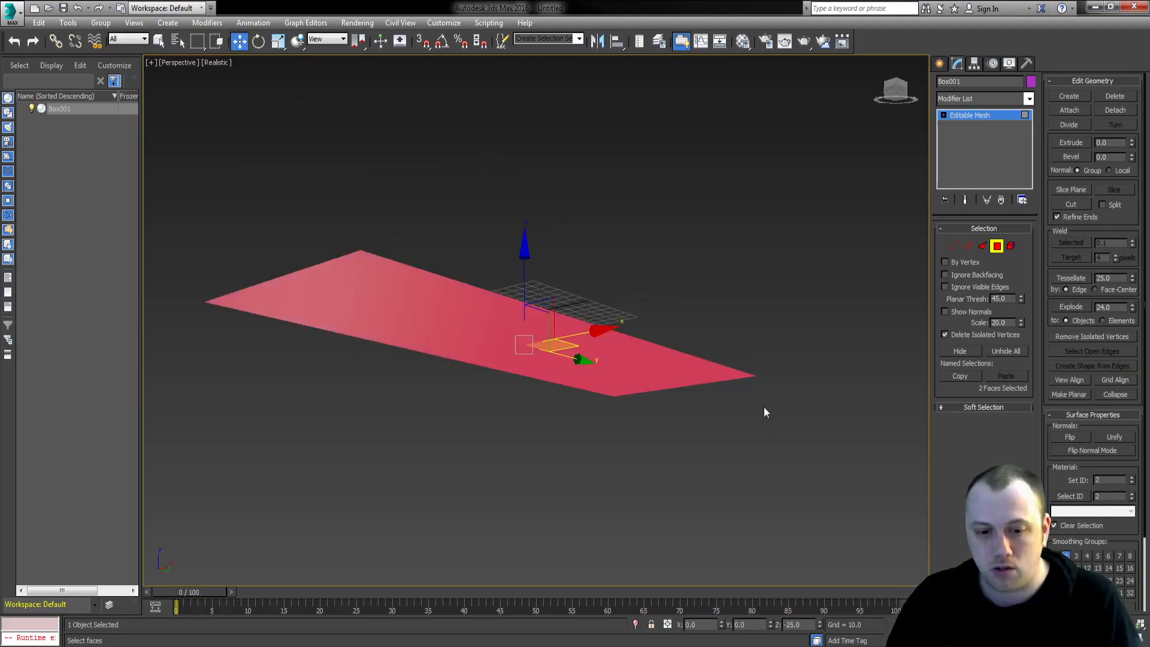
pyautogui.click(1068, 437)
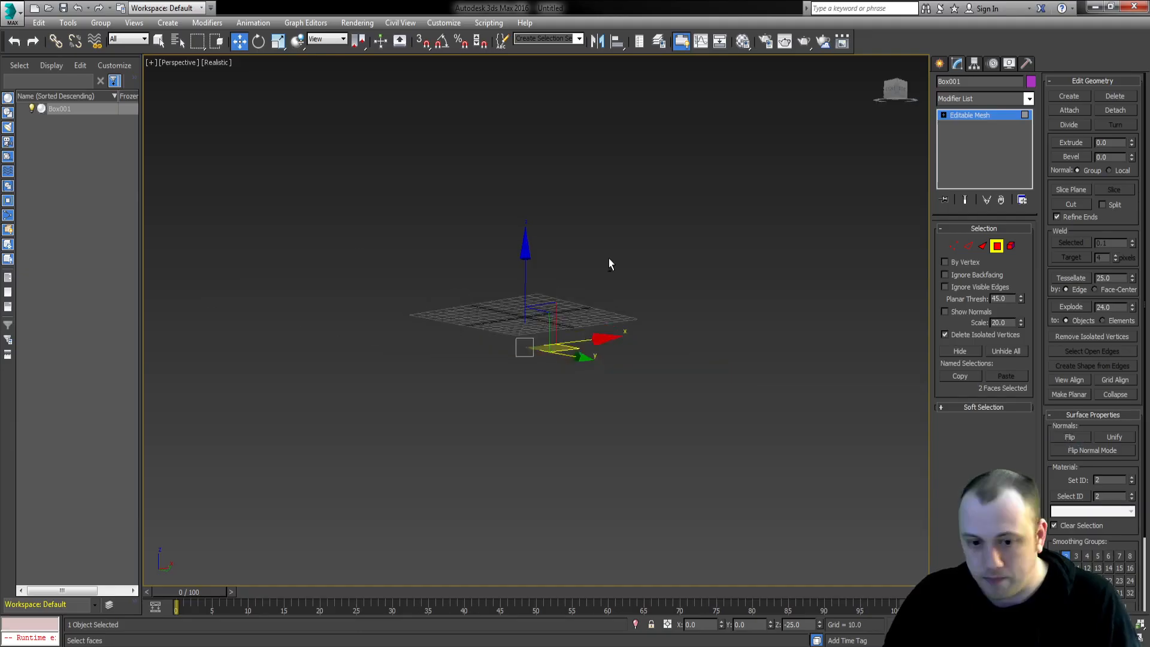
pyautogui.keyDown('alt'); pyautogui.moveTo(608, 258); pyautogui.dragTo(616, 349, button='middle'); pyautogui.keyUp('alt')
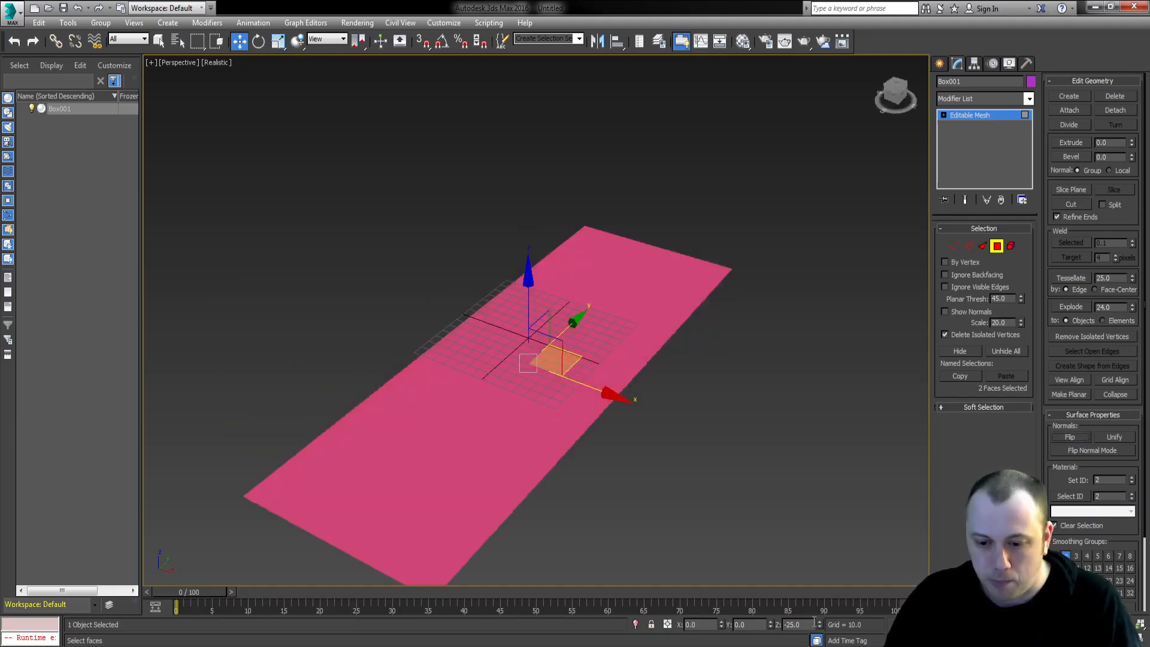
# - Set the Z position of the selected face to 0 and deselect the face
pyautogui.write('0')
pyautogui.press('Return')
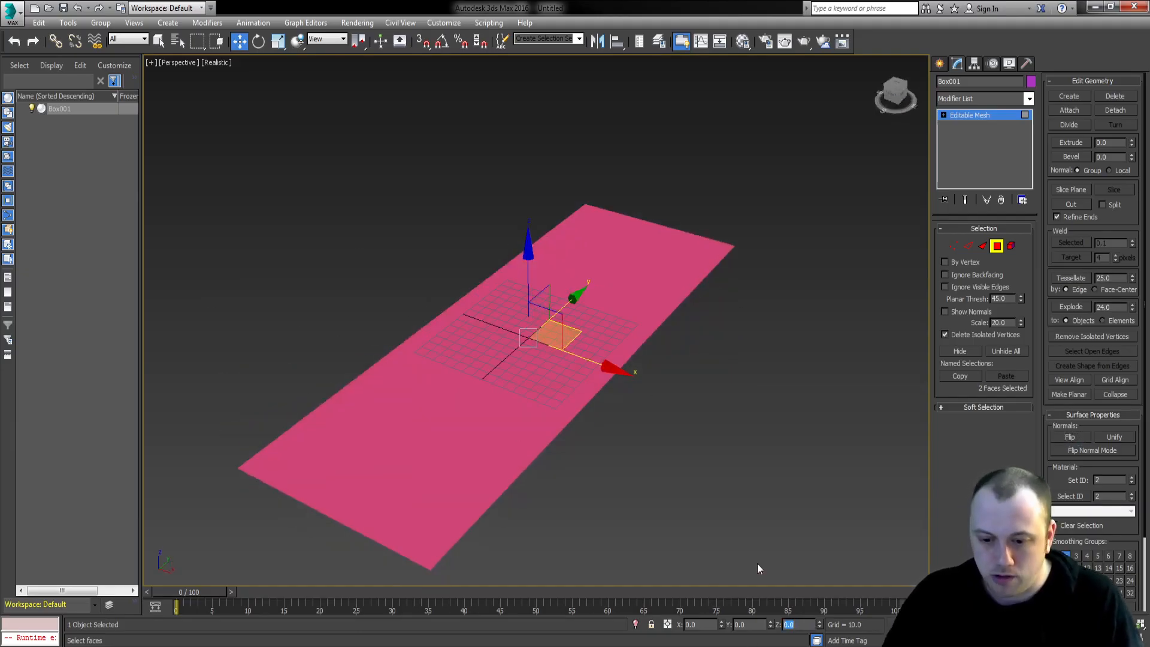
pyautogui.click(710, 323)
pyautogui.press('t')
pyautogui.scroll(-4, 672, 377)
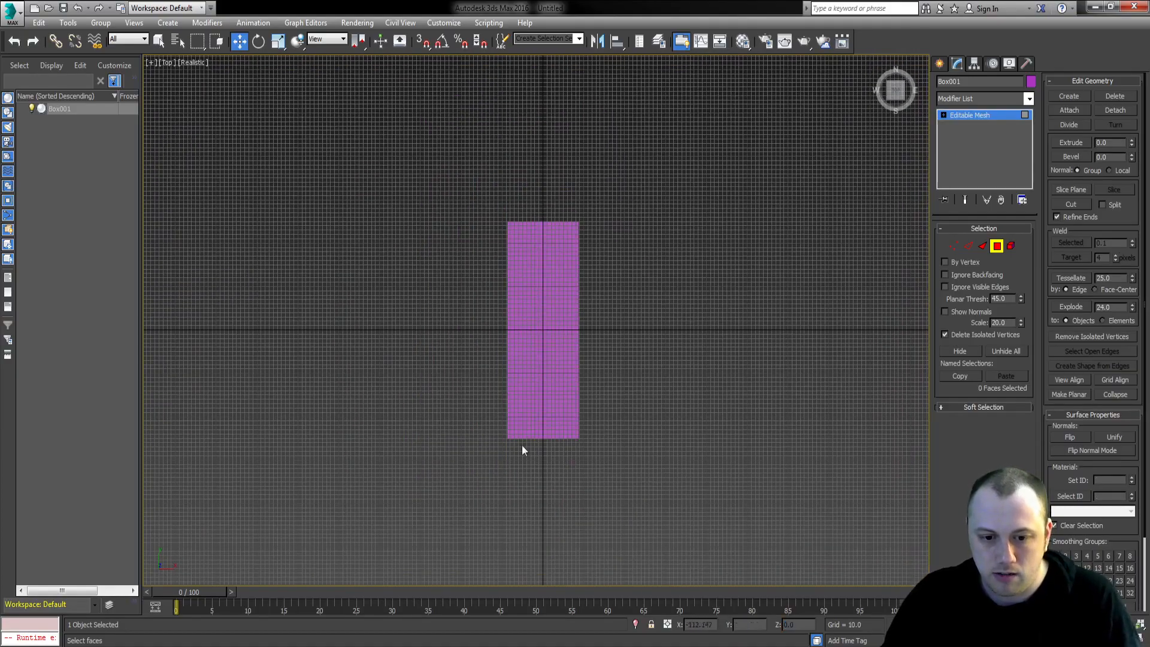
# - Select the face and clone it as an element about 500 units along Y, end to end with the original
pyautogui.click(561, 308)
pyautogui.press('p')
pyautogui.press('g')
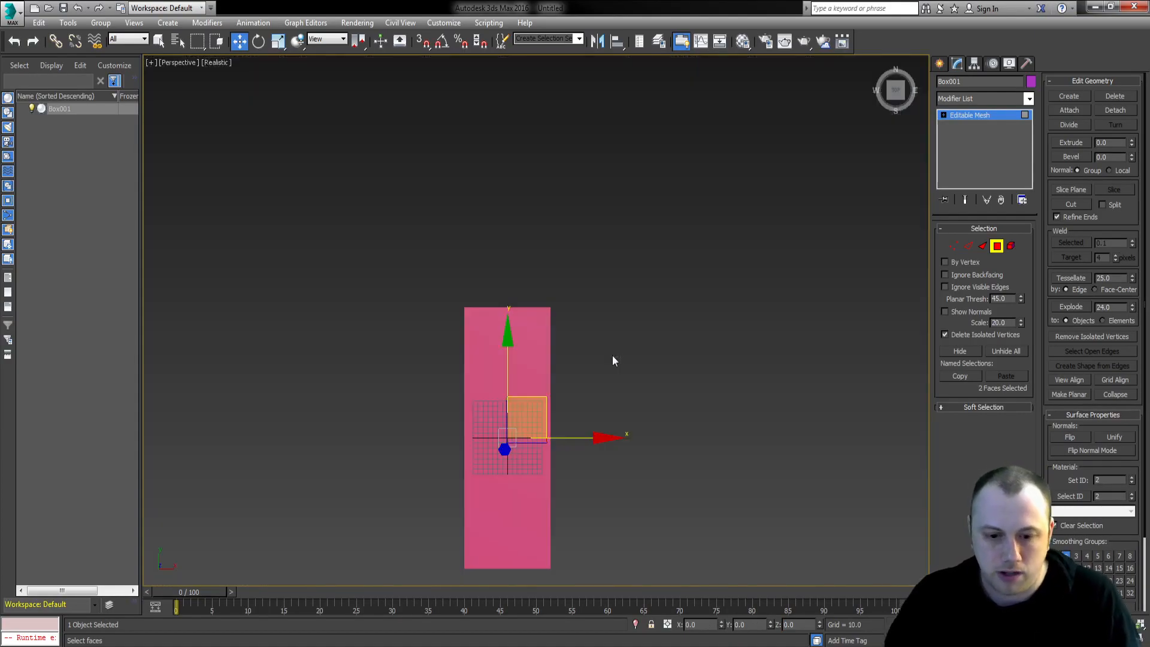
pyautogui.moveTo(615, 376); pyautogui.dragTo(631, 313, button='middle')
pyautogui.moveTo(567, 249); pyautogui.dragTo(534, 335, button='middle')
pyautogui.moveTo(489, 400)
pyautogui.keyDown('shift'); pyautogui.mouseDown()
pyautogui.moveTo(488, 123)
pyautogui.moveTo(488, 136)
pyautogui.mouseUp(); pyautogui.keyUp('shift')
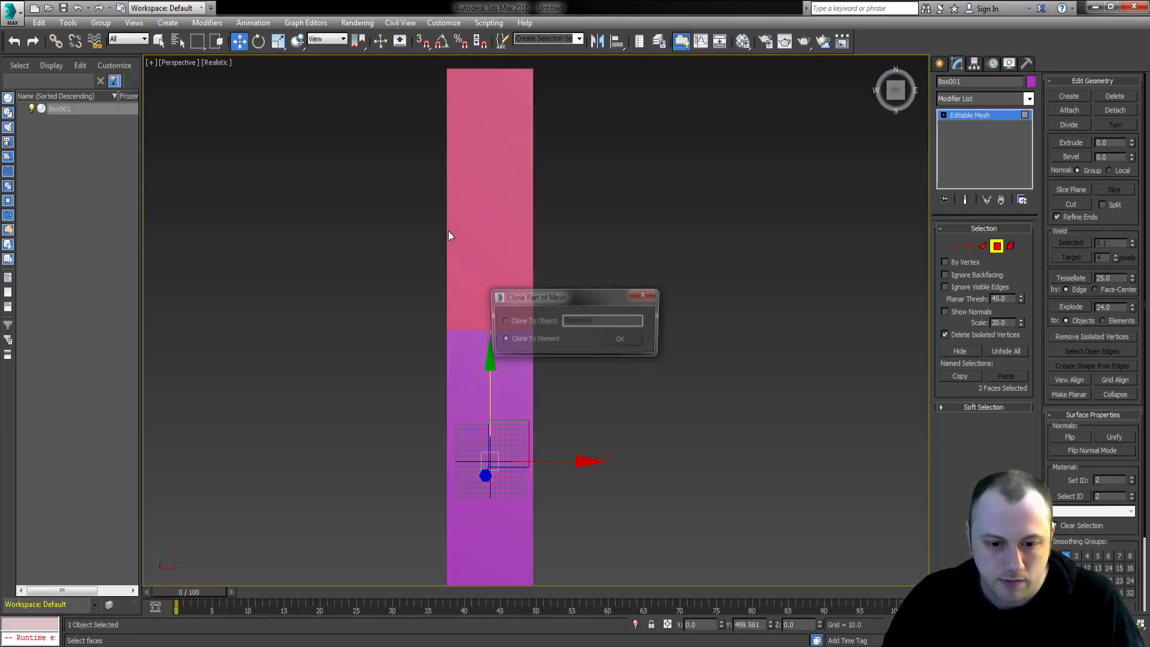
pyautogui.press('Return')
# - Select the four seam vertices between the two faces and weld them with a threshold of 15
pyautogui.press('1')
pyautogui.moveTo(404, 372); pyautogui.dragTo(630, 285)
pyautogui.hotkey('ctrl', 'w')
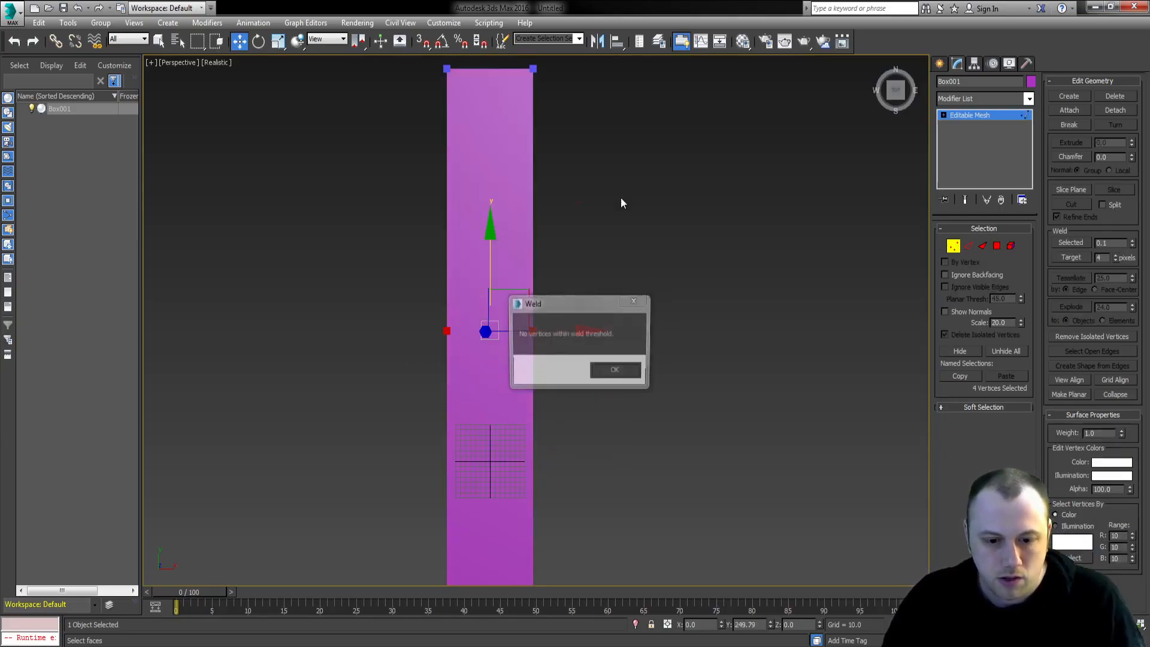
pyautogui.press('Return')
pyautogui.doubleClick(1105, 242)
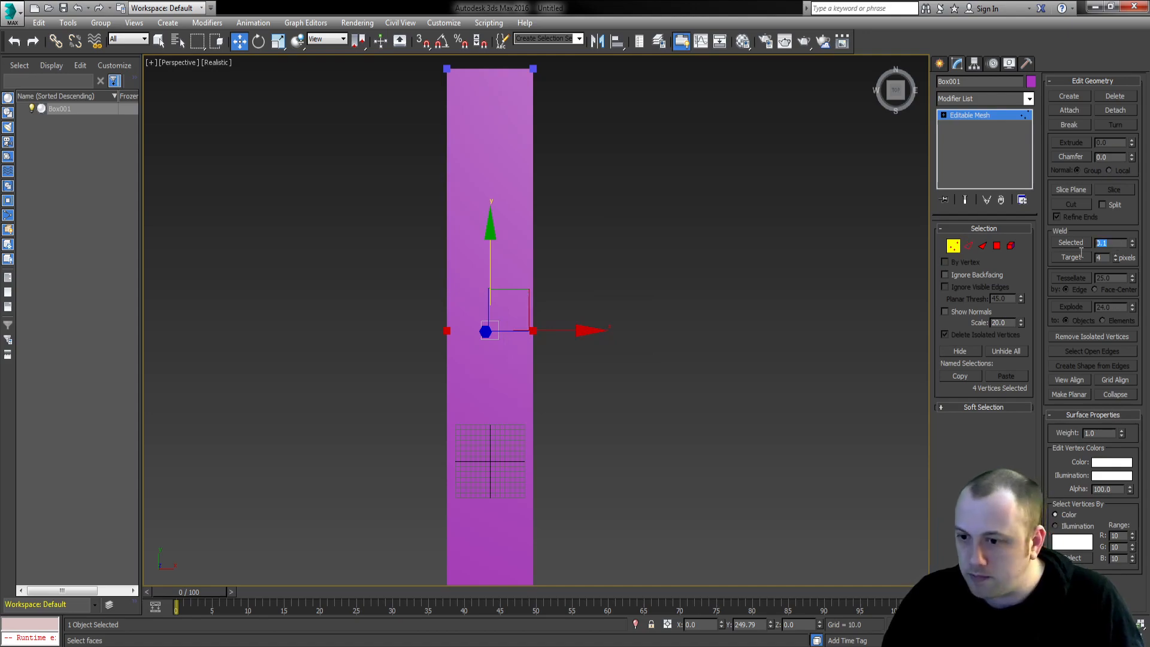
pyautogui.write('15')
pyautogui.press('Return')
# - Try to rotate the two end vertices of the strip by -20 degrees about Z, and undo the rotation
pyautogui.press('4')
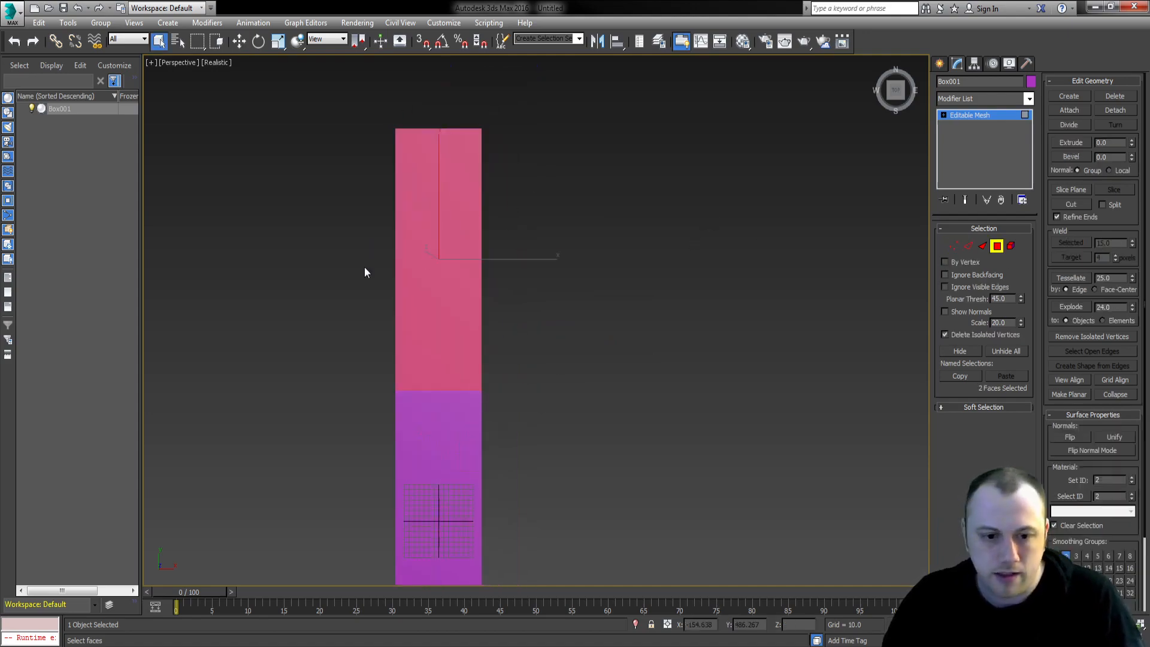
pyautogui.moveTo(364, 267); pyautogui.dragTo(555, 330, button='middle')
pyautogui.press('w')
pyautogui.press('1')
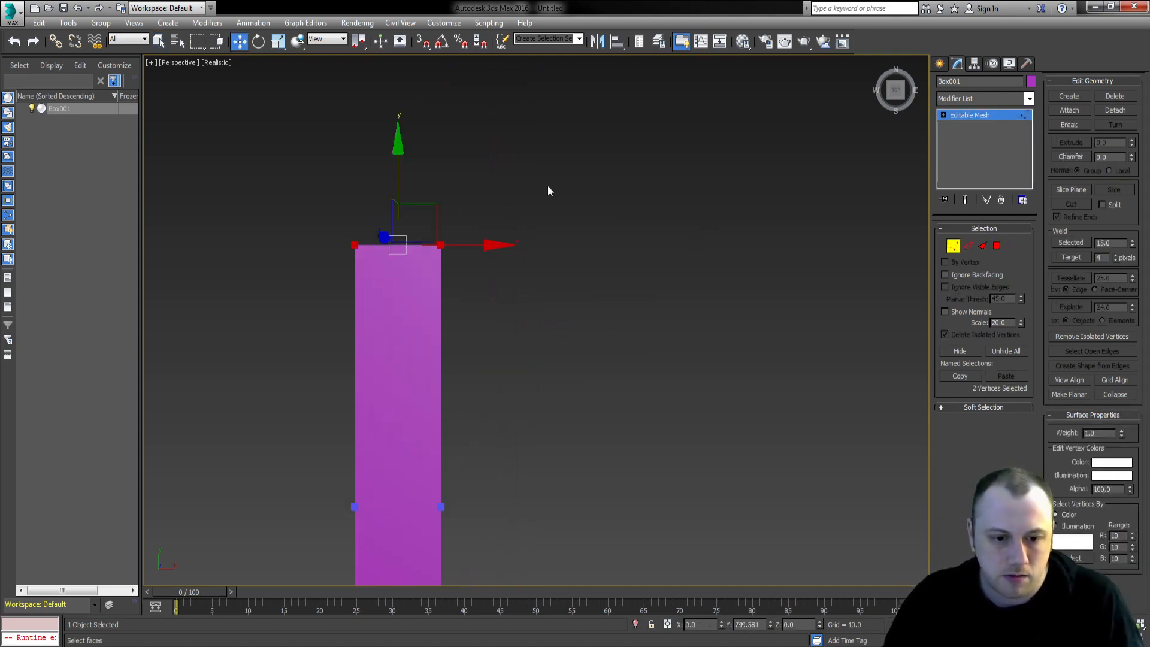
pyautogui.press('e')
pyautogui.moveTo(462, 178); pyautogui.dragTo(470, 185)
pyautogui.rightClick(476, 182)
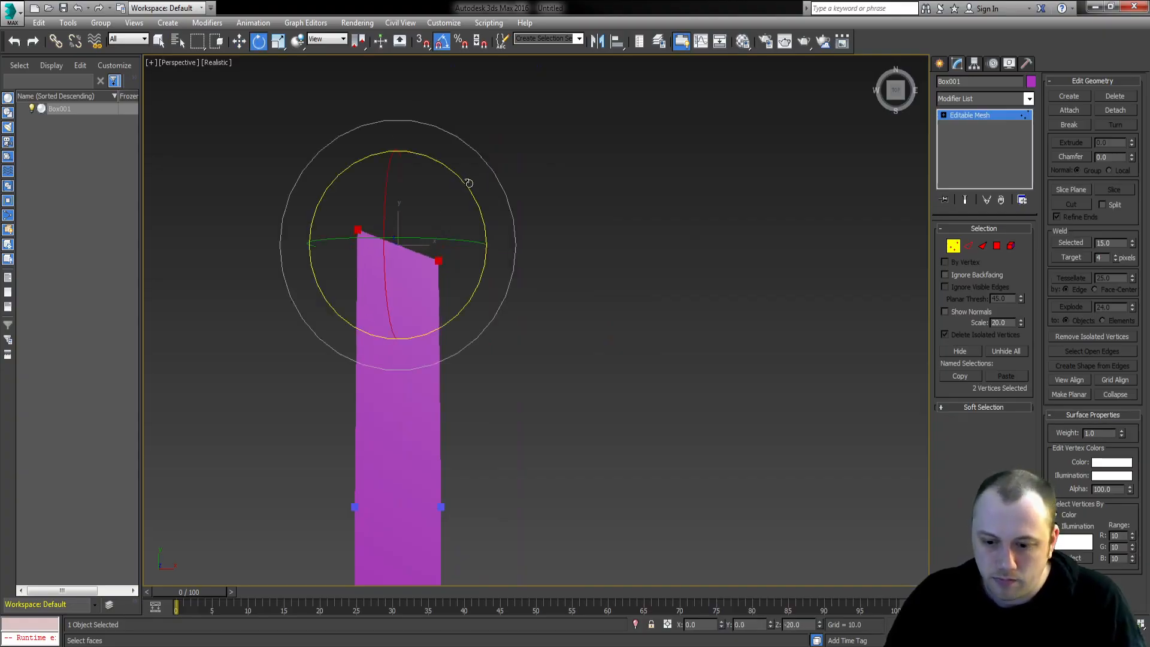
pyautogui.press('w')
pyautogui.press('4')
pyautogui.moveTo(397, 296); pyautogui.dragTo(487, 296, button='middle')
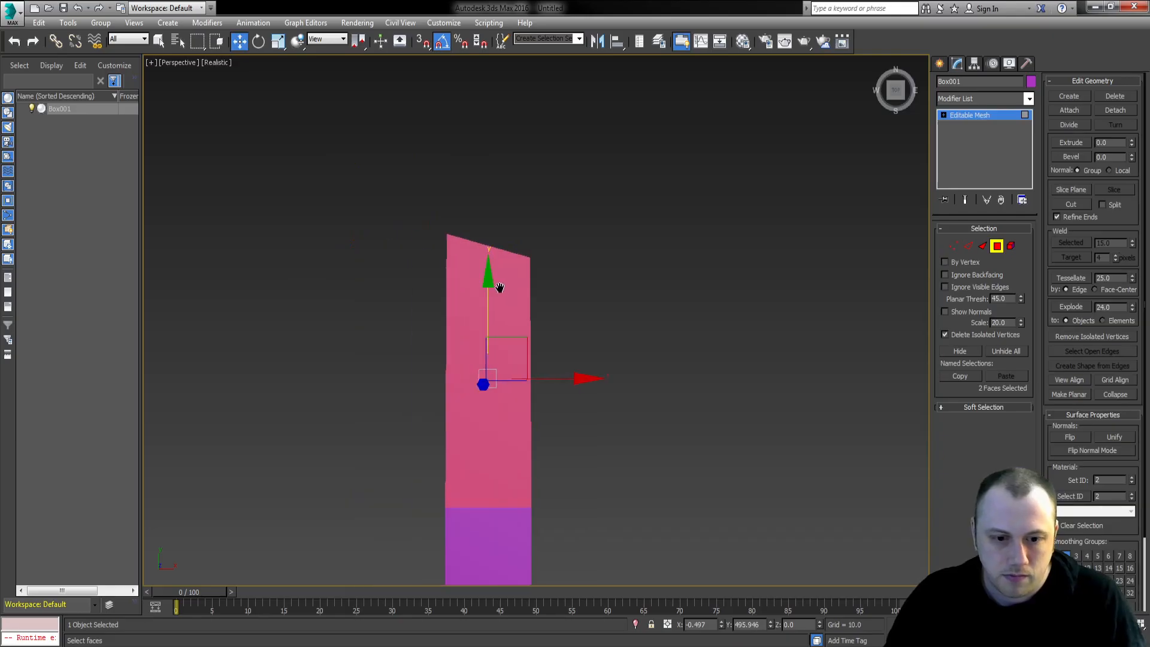
pyautogui.hotkey('ctrl', 'z')
# - Extrude the strip's end edge along Y to about Y 855 to form a short extra segment
pyautogui.press('2')
pyautogui.click(489, 244)
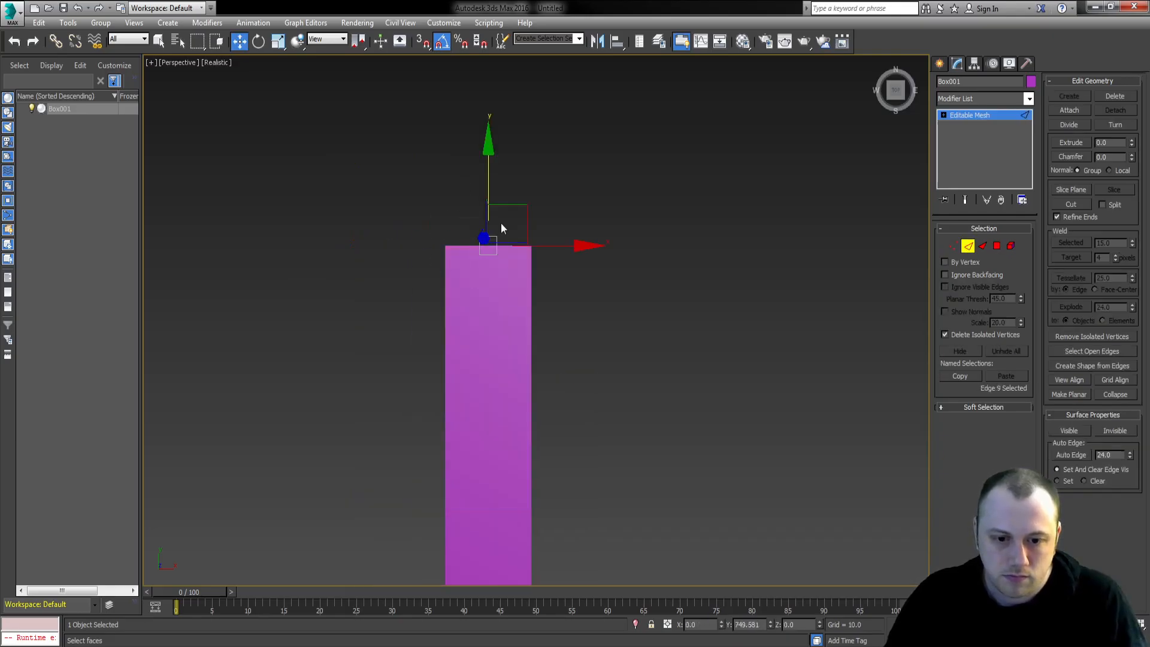
pyautogui.moveTo(488, 180); pyautogui.dragTo(561, 129)
pyautogui.press('4')
# - Rotate the short segment's two end vertices by -20 degrees about Z and move them to about X 29
pyautogui.click(455, 198)
pyautogui.press('1')
pyautogui.press('e')
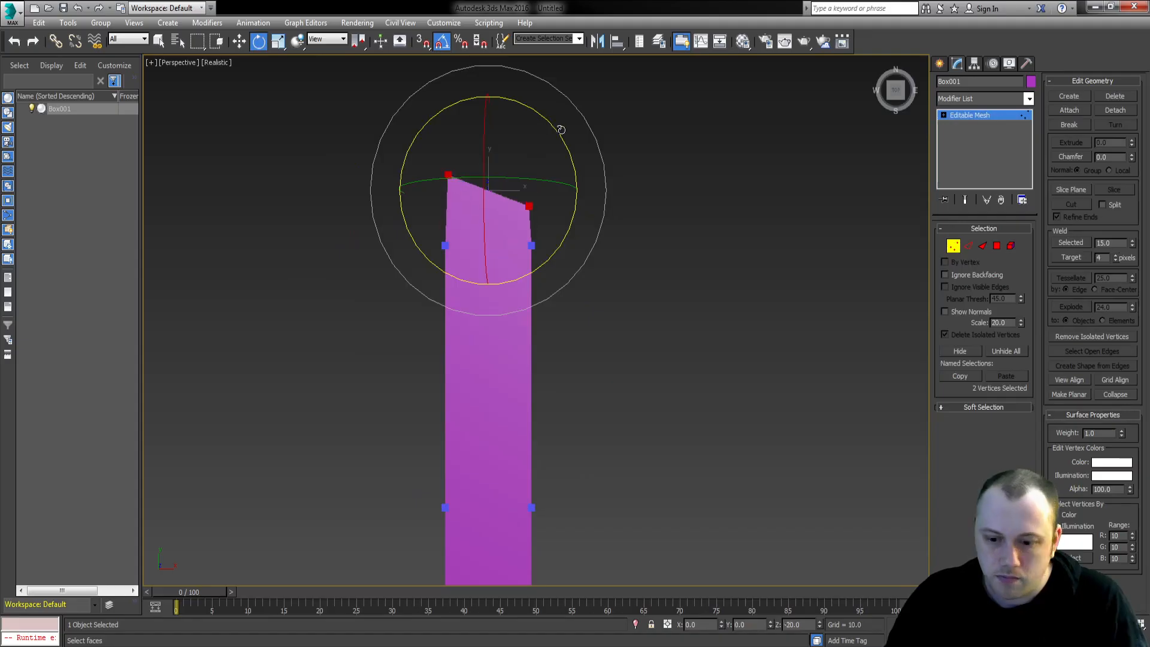
pyautogui.press('w')
pyautogui.moveTo(563, 192); pyautogui.dragTo(580, 192)
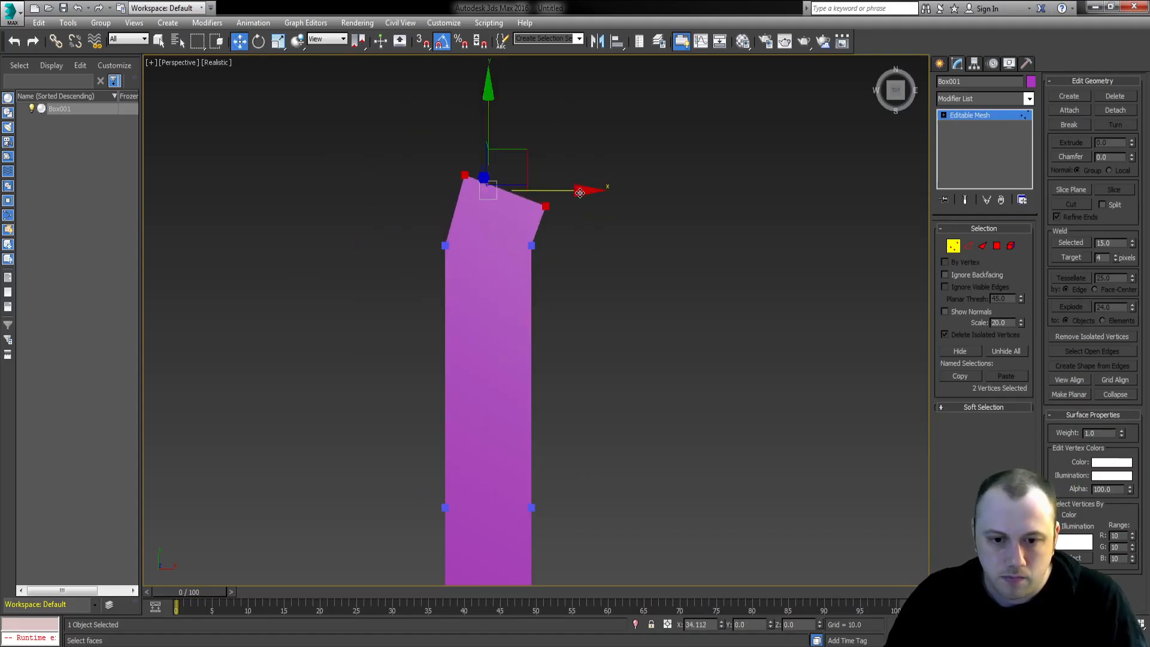
# - Clone the angled end segment as an element beyond the strip and rotate the copy to continue the bend
pyautogui.press('4')
pyautogui.moveTo(558, 172); pyautogui.dragTo(560, 237, button='middle')
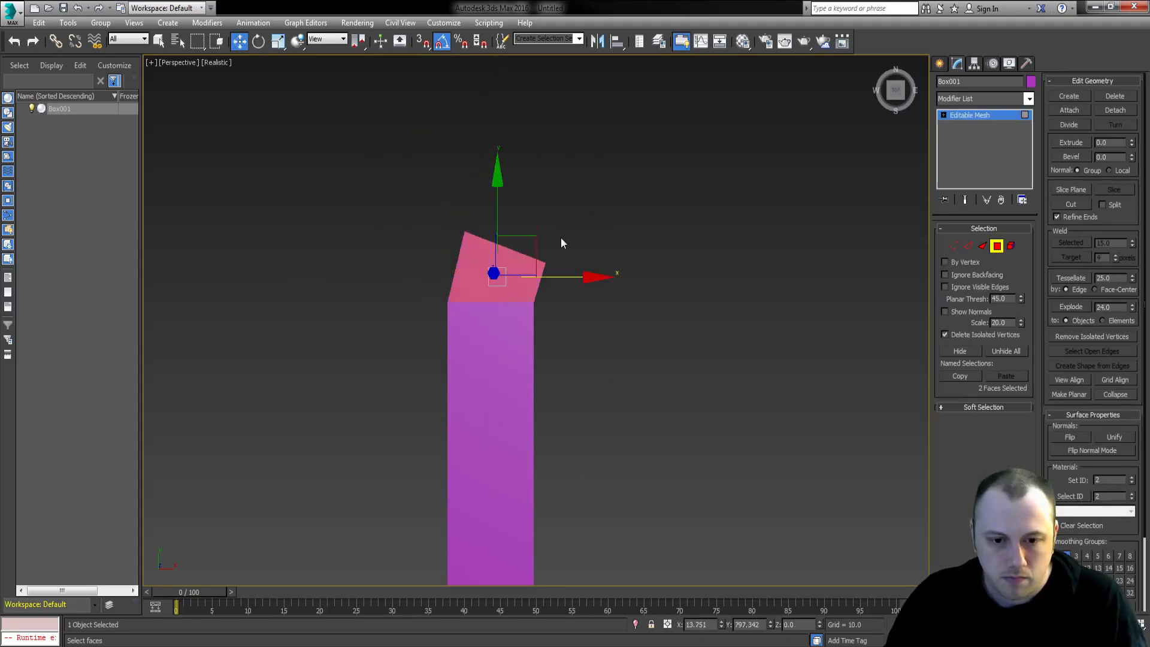
pyautogui.keyDown('shift'); pyautogui.moveTo(542, 242); pyautogui.dragTo(605, 163); pyautogui.keyUp('shift')
pyautogui.press('e')
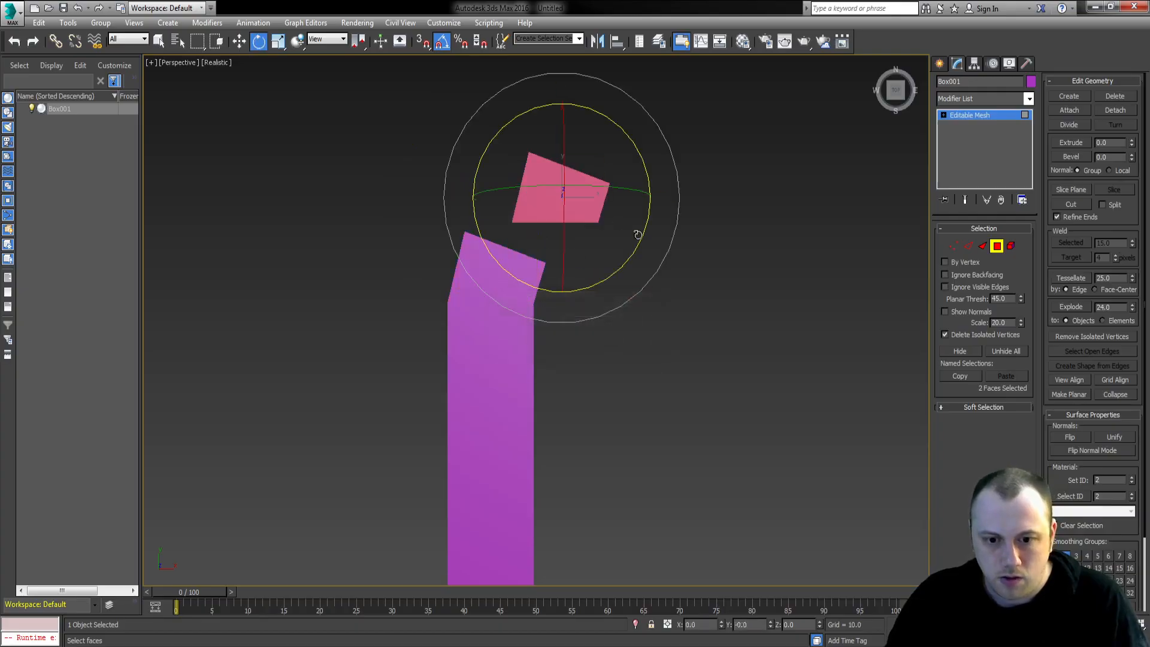
pyautogui.moveTo(630, 260)
pyautogui.mouseDown()
pyautogui.moveTo(628, 279)
pyautogui.moveTo(633, 271)
pyautogui.mouseUp()
pyautogui.press('w')
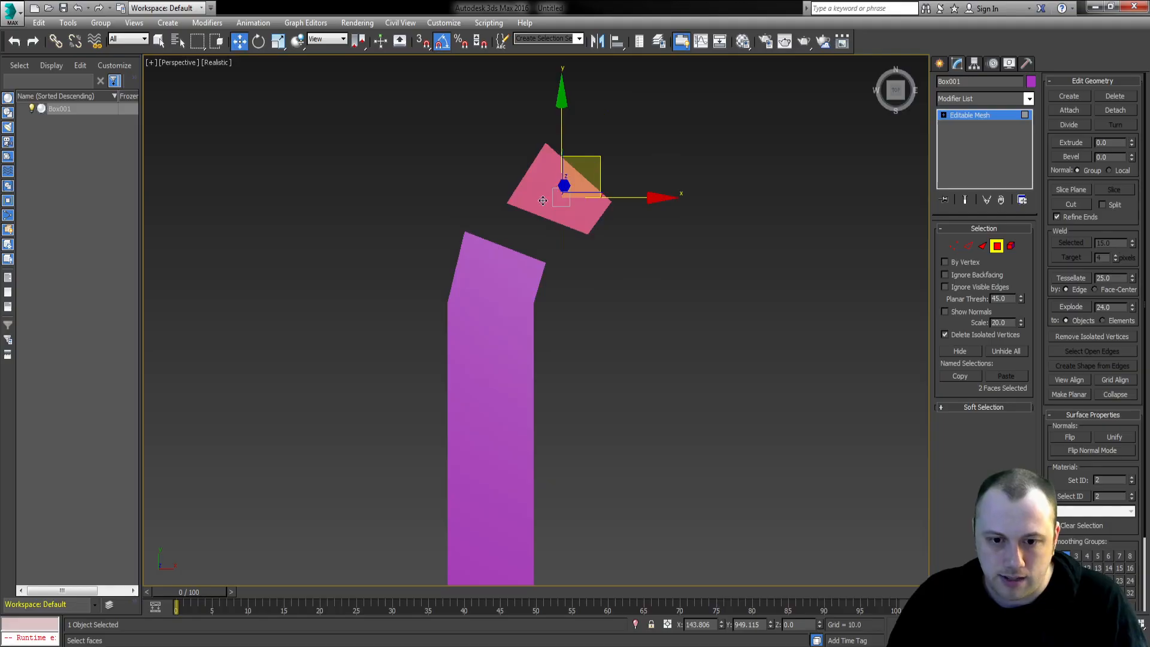
# - Snap the cloned segment's corner onto the strip's angled end and weld the shared seam vertices
pyautogui.press('s')
pyautogui.moveTo(517, 204); pyautogui.dragTo(466, 232)
pyautogui.press('1')
pyautogui.moveTo(444, 252); pyautogui.dragTo(497, 202)
pyautogui.moveTo(525, 285); pyautogui.dragTo(579, 252)
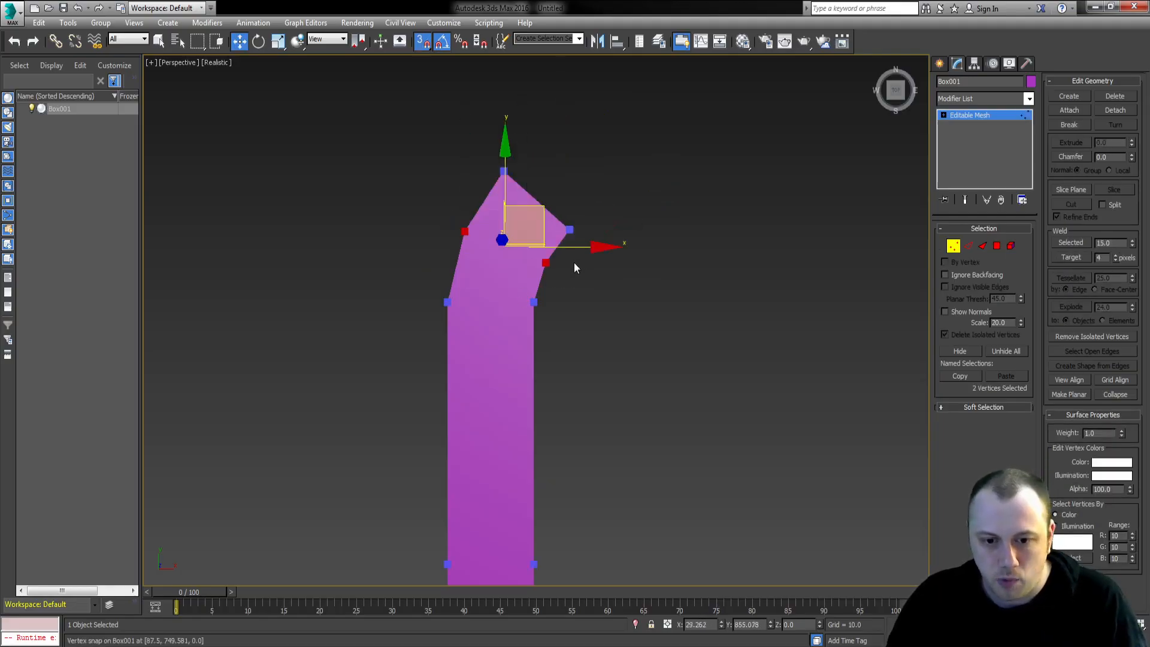
# - Select both bend segments, clone them beyond the strip's end, and rotate the copy to match the angled end edge
pyautogui.press('4')
pyautogui.keyDown('ctrl'); pyautogui.click(486, 252); pyautogui.keyUp('ctrl')
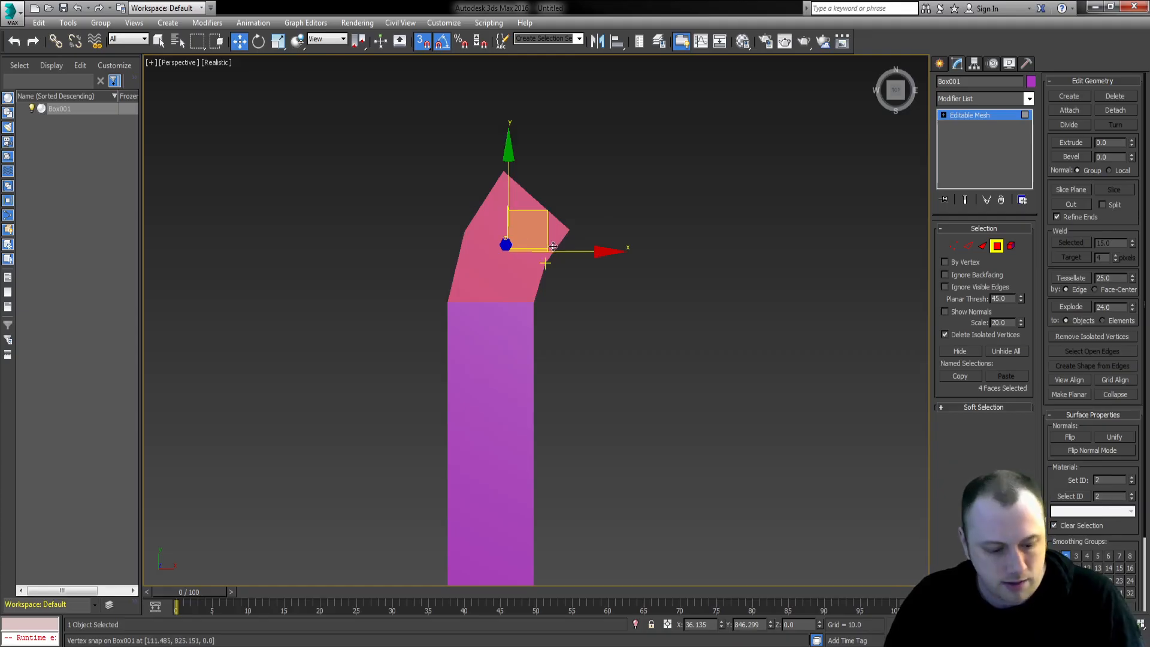
pyautogui.press('s')
pyautogui.moveTo(552, 246); pyautogui.dragTo(665, 139)
pyautogui.press('e')
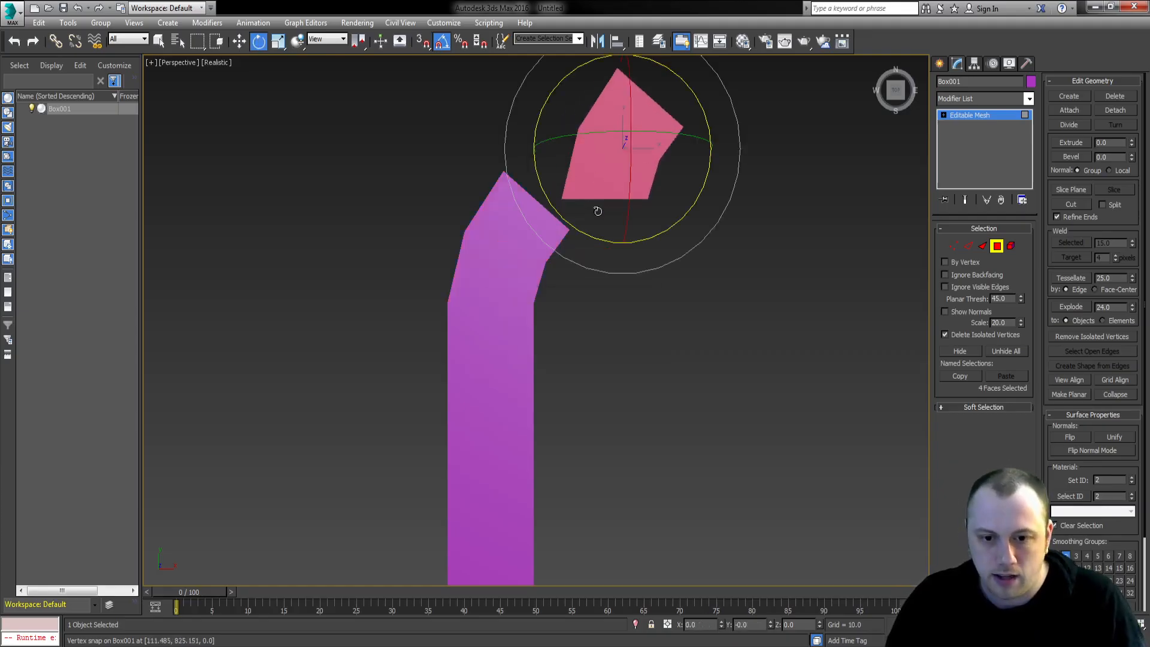
pyautogui.moveTo(603, 243); pyautogui.dragTo(580, 239)
pyautogui.press('w')
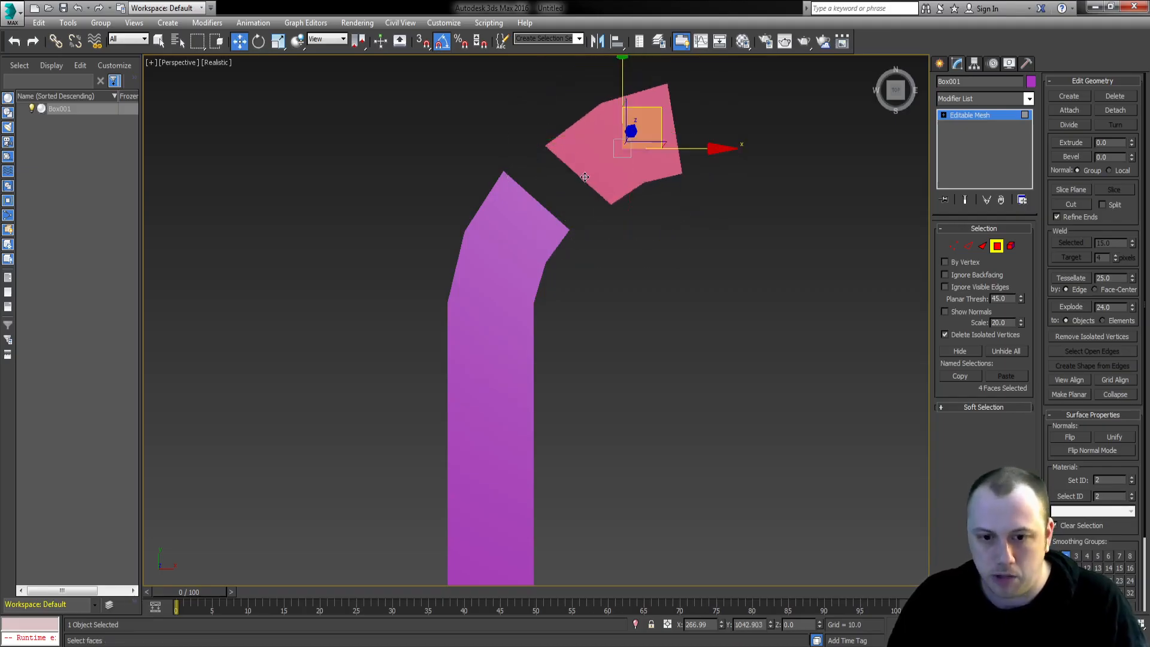
# - Snap the corner of the cloned two-segment bend onto the matching corner of the strip's angled end
pyautogui.press('s')
pyautogui.moveTo(546, 149); pyautogui.dragTo(504, 172)
pyautogui.scroll(-2, 608, 296)
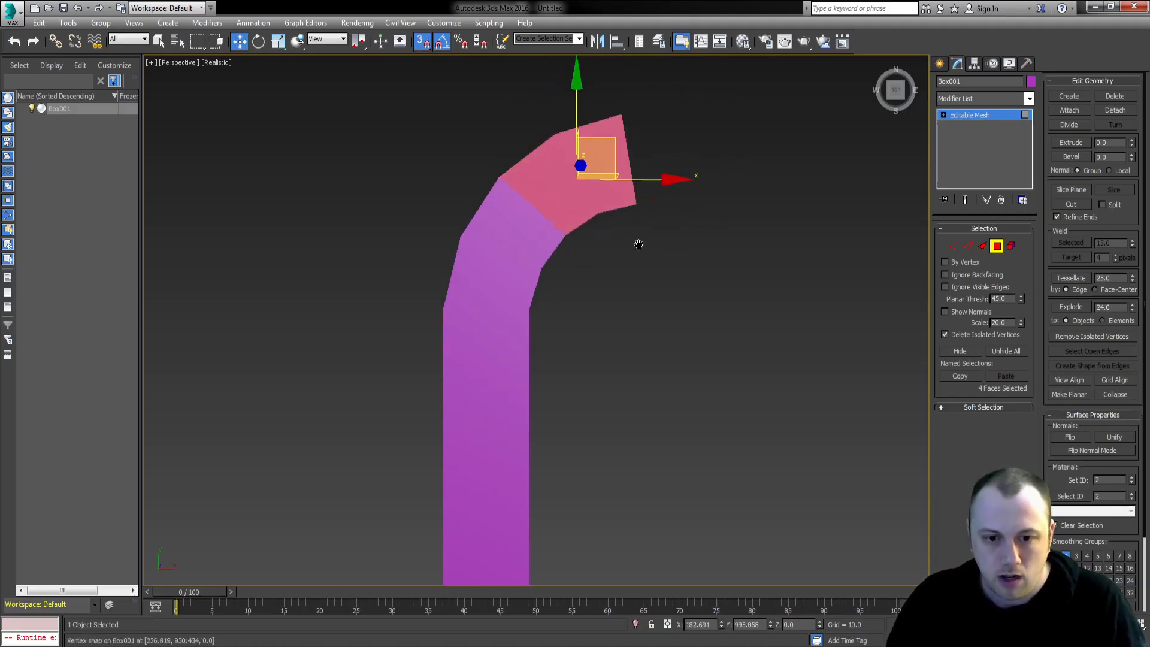
pyautogui.moveTo(608, 296); pyautogui.dragTo(577, 331, button='middle')
# - Select the last segment of the bend, clone it as an element along X, and rotate the copy clockwise
pyautogui.click(548, 278)
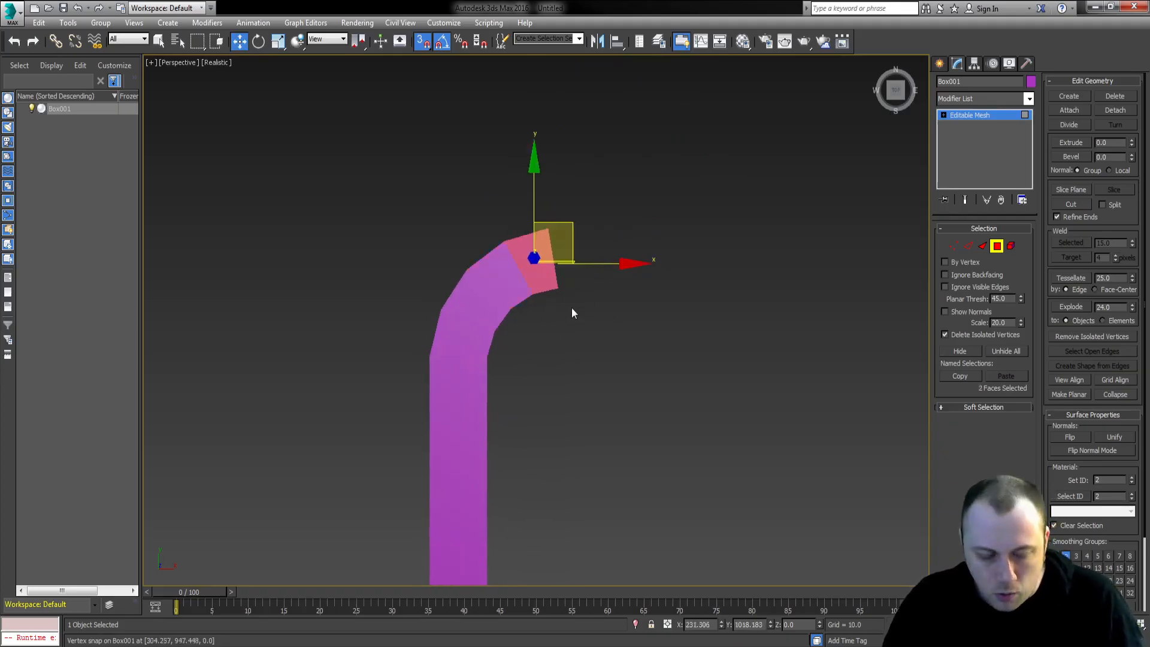
pyautogui.click(642, 221)
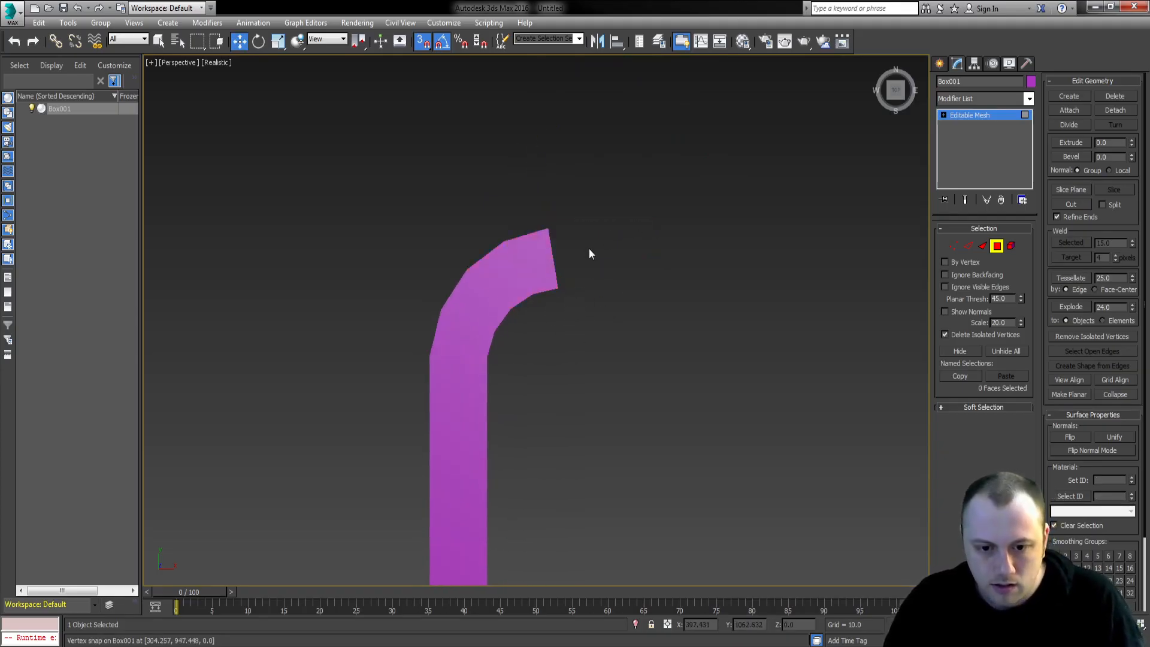
pyautogui.hotkey('ctrl', 'z')
pyautogui.press('s')
pyautogui.keyDown('shift'); pyautogui.moveTo(563, 239); pyautogui.dragTo(657, 223); pyautogui.keyUp('shift')
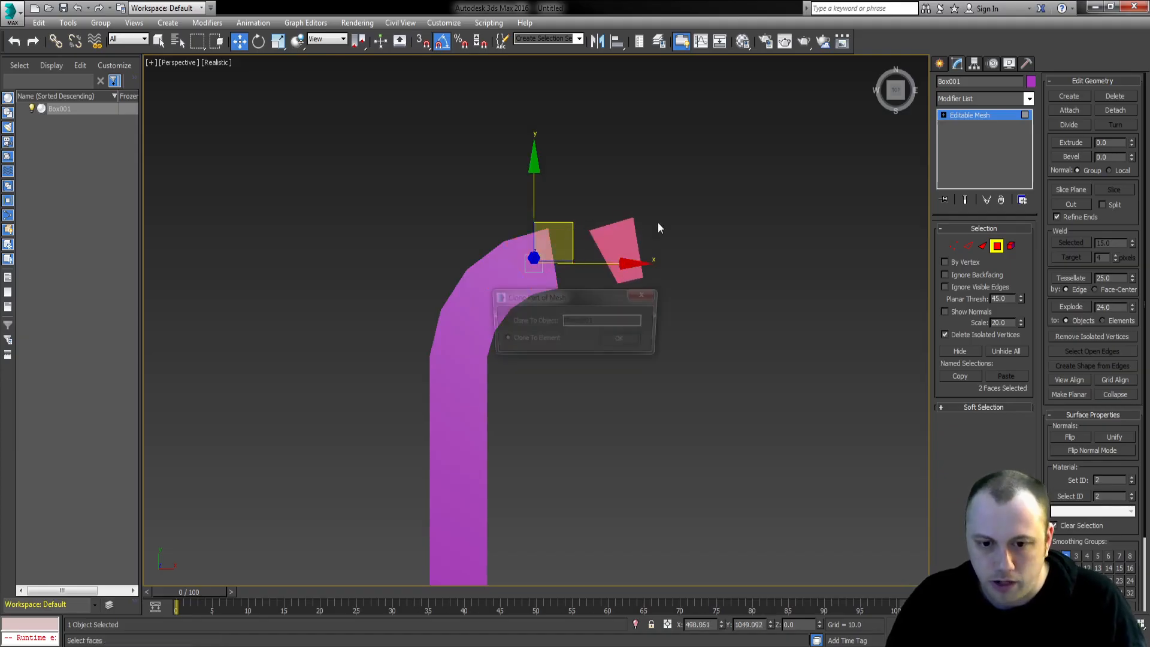
pyautogui.press('Return')
pyautogui.press('e')
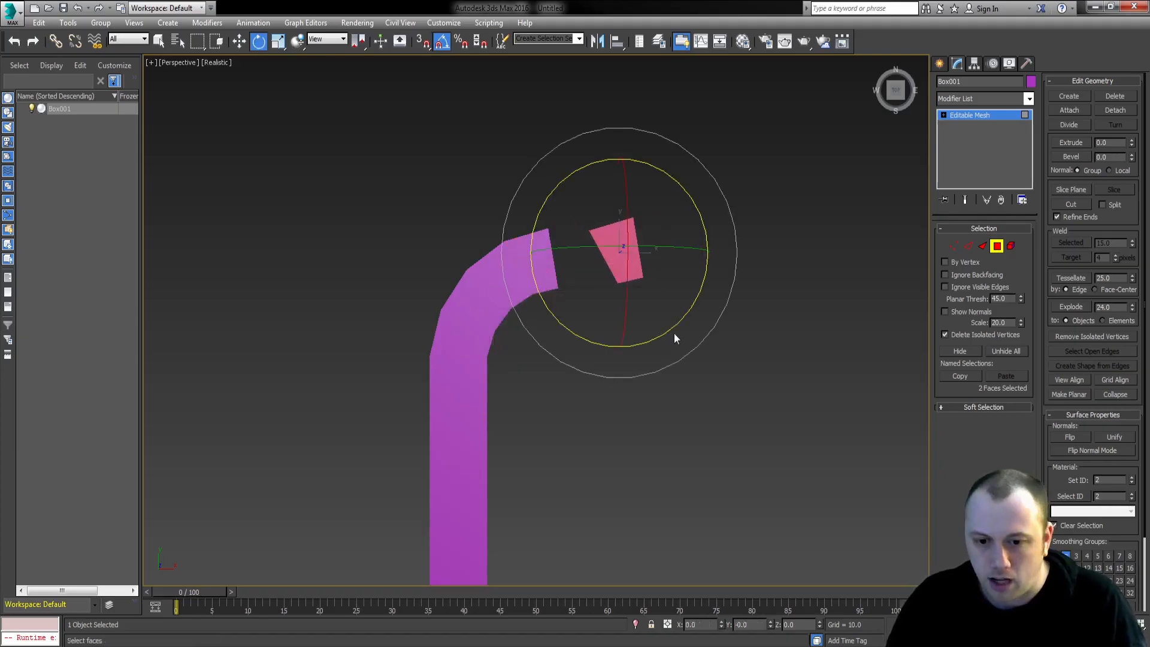
pyautogui.moveTo(674, 333); pyautogui.dragTo(663, 336)
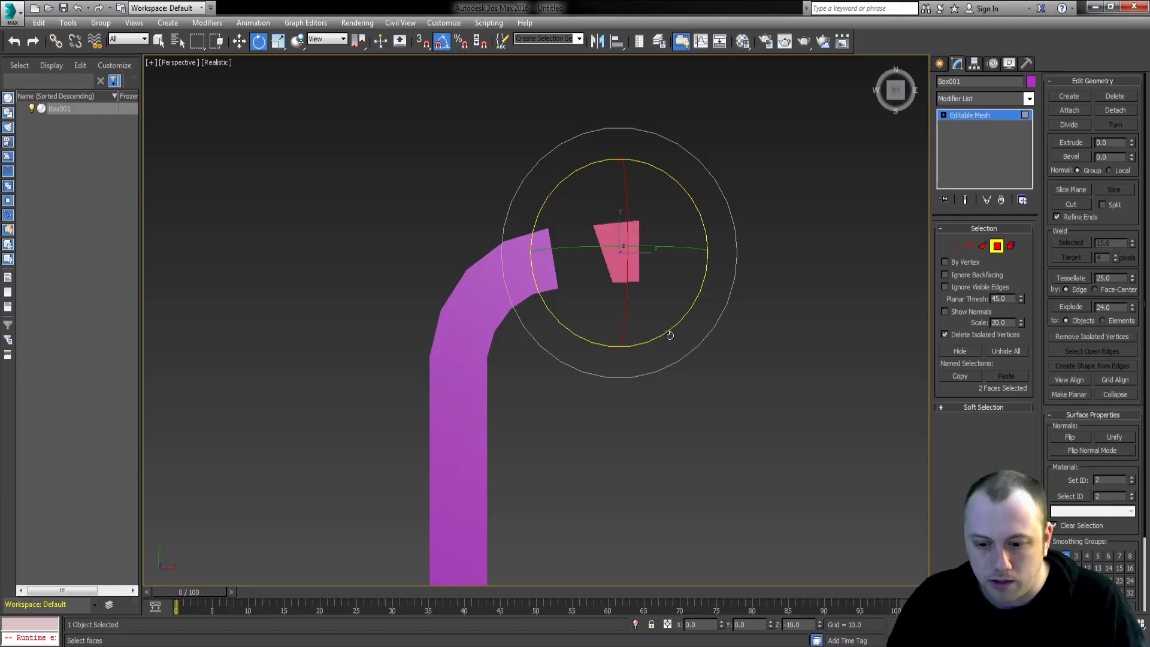
# - Correct the cloned segment's rotation in the top view so that its outer end edge runs parallel to Y
pyautogui.press('t')
pyautogui.press('z')
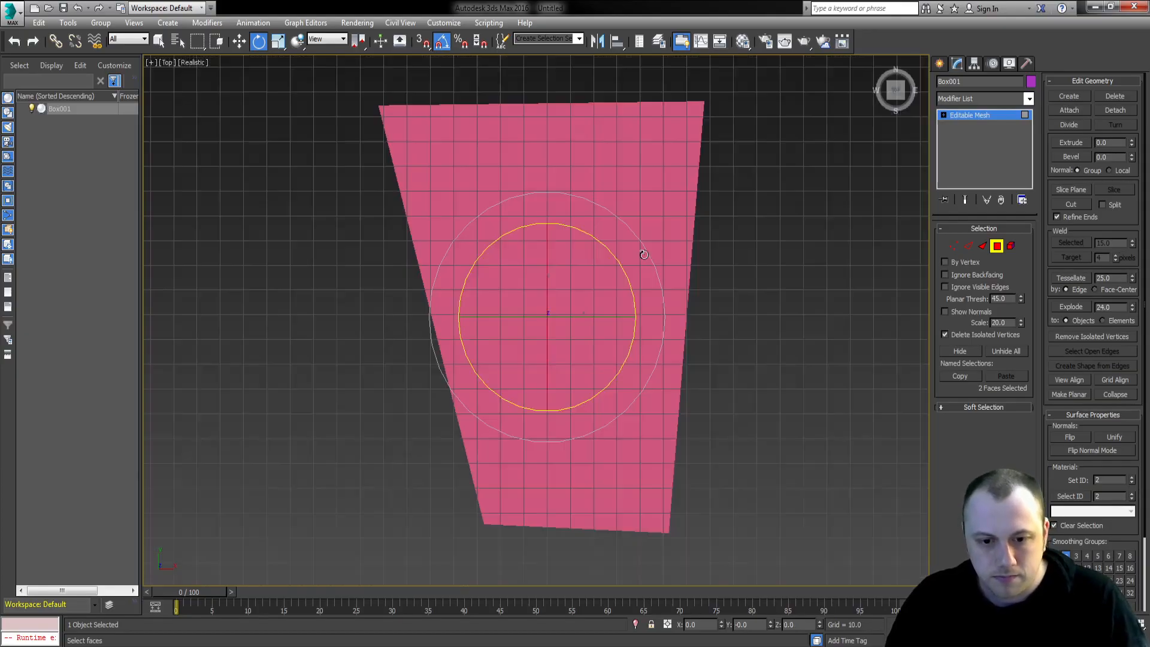
pyautogui.scroll(-3, 580, 286)
pyautogui.scroll(2, 580, 286)
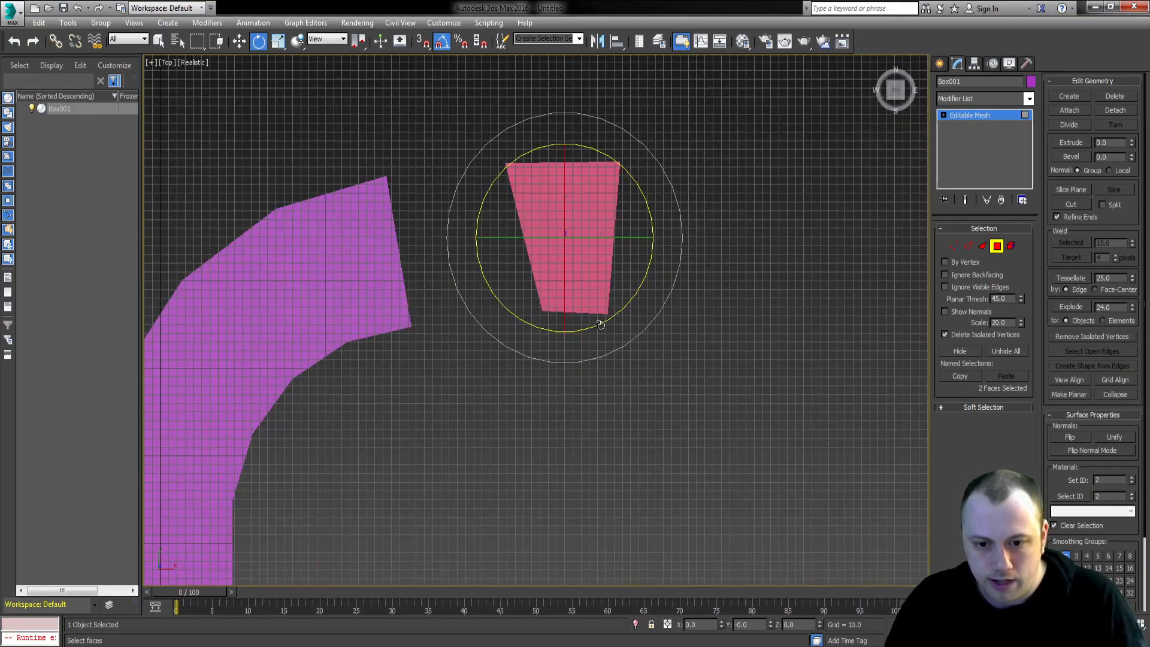
pyautogui.moveTo(600, 324); pyautogui.dragTo(601, 321)
pyautogui.press('w')
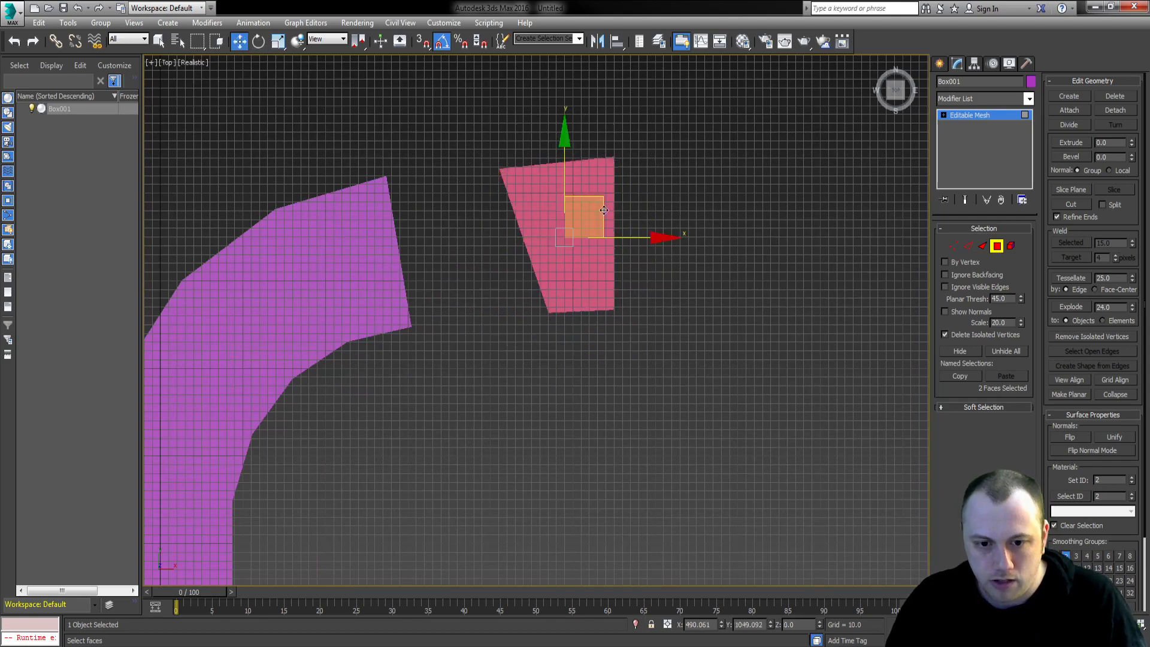
# - Move the cloned segment onto the end of the bend and snap its outer corner vertex to the bend's outer corner
pyautogui.moveTo(608, 207); pyautogui.dragTo(357, 196)
pyautogui.press('1')
pyautogui.click(359, 183)
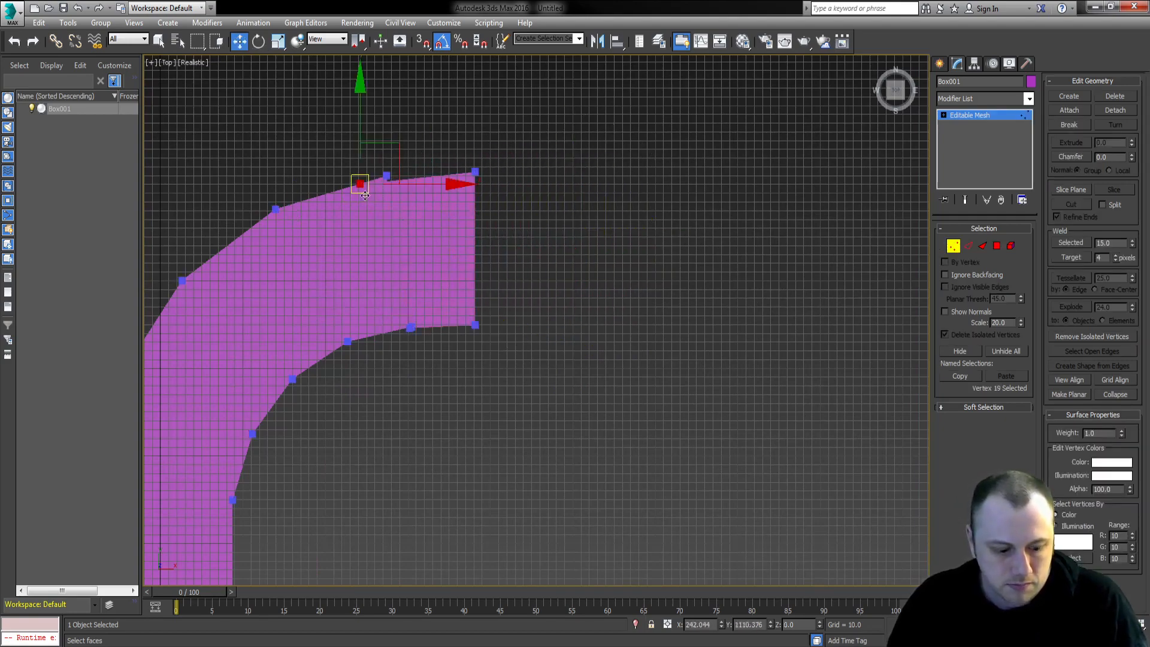
pyautogui.press('s')
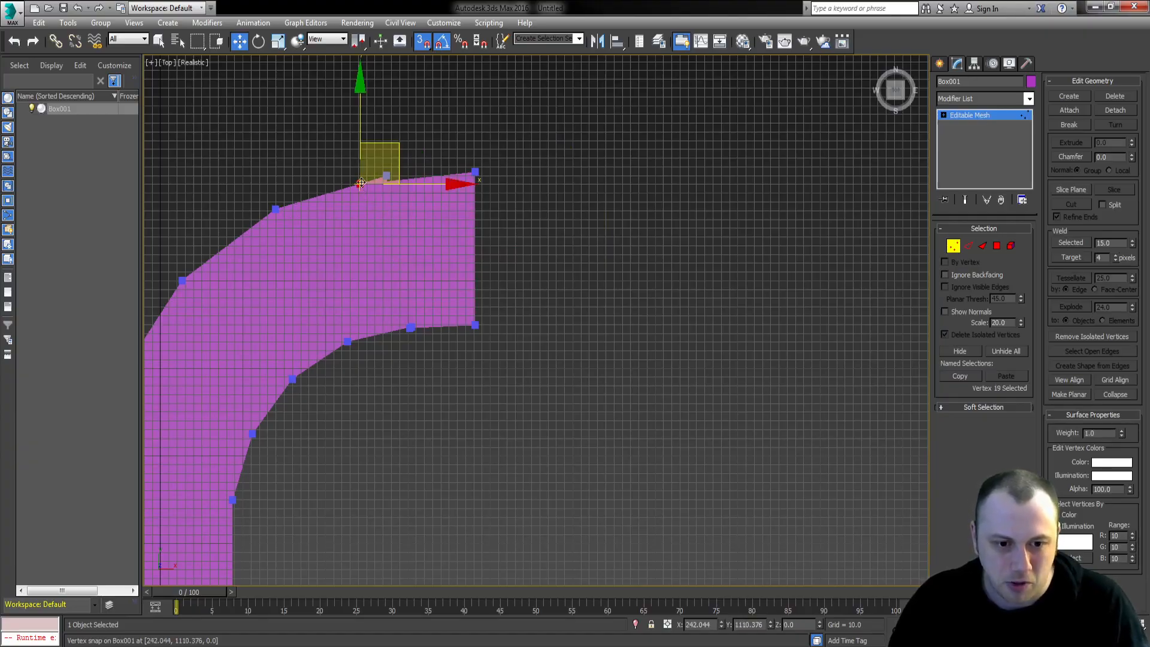
pyautogui.moveTo(364, 186); pyautogui.dragTo(386, 176)
pyautogui.moveTo(374, 304); pyautogui.dragTo(411, 301, button='middle')
# - Select all faces of the curved strip and clone them as an element along X, beside the original
pyautogui.press('4')
pyautogui.scroll(-3, 411, 302)
pyautogui.press('q')
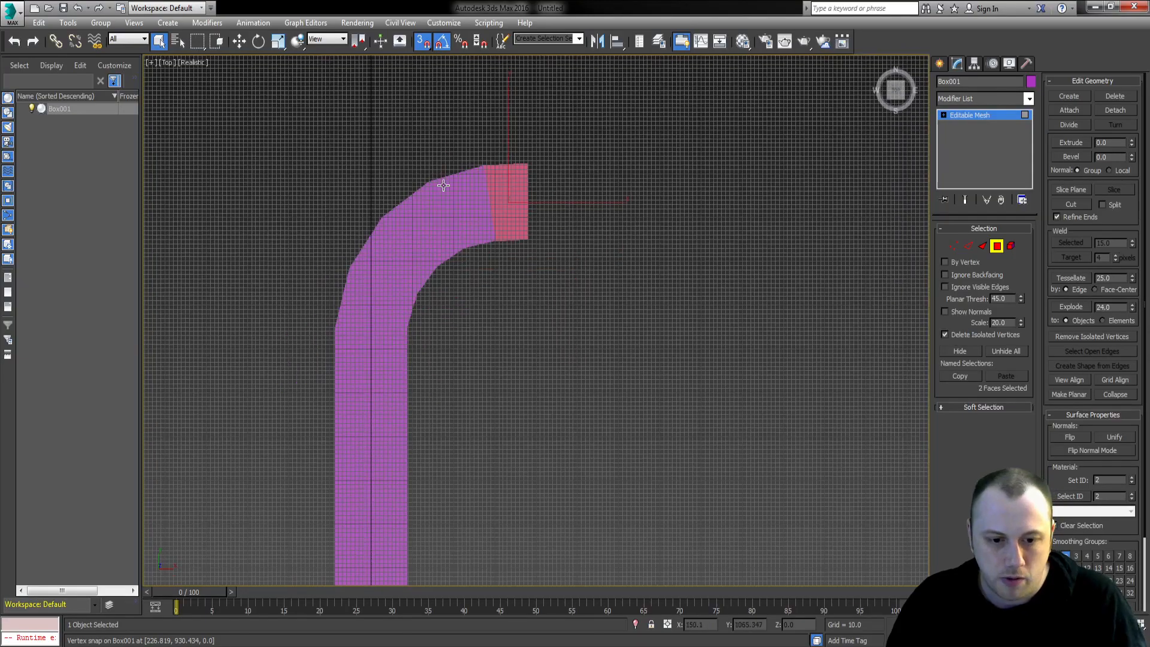
pyautogui.moveTo(303, 385); pyautogui.dragTo(336, 419)
pyautogui.moveTo(467, 191); pyautogui.dragTo(490, 177, button='middle')
pyautogui.press('w')
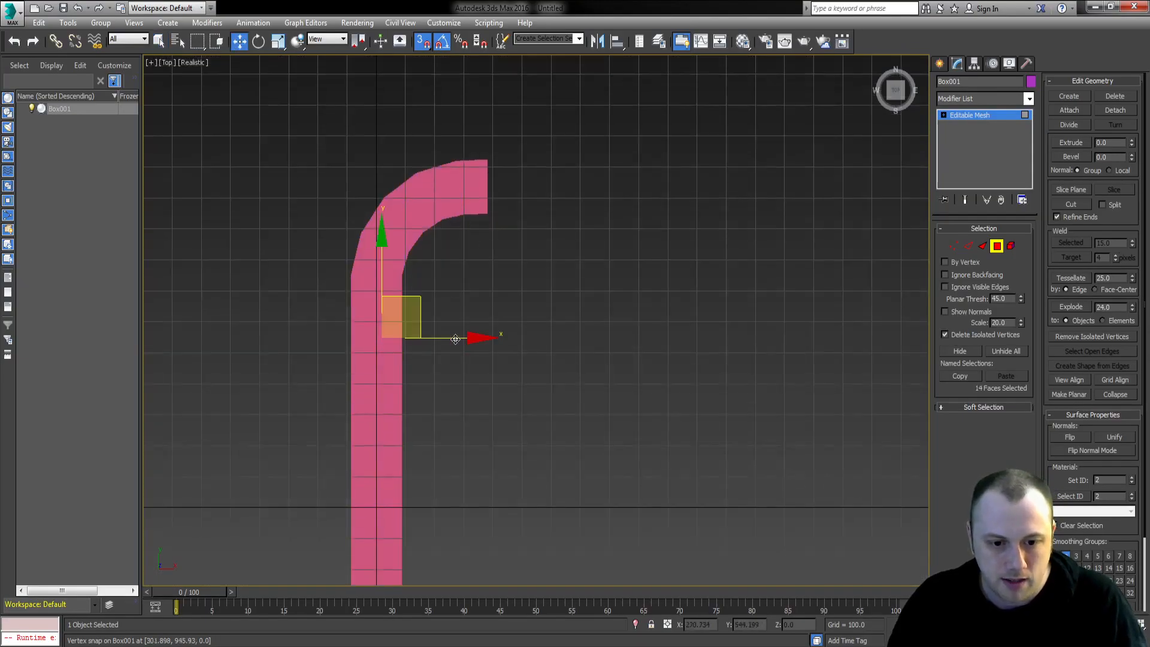
pyautogui.keyDown('shift'); pyautogui.moveTo(456, 339); pyautogui.dragTo(646, 346); pyautogui.keyUp('shift')
pyautogui.click(572, 347)
# - Apply a Mirror modifier on the X axis to the cloned strip's faces
pyautogui.click(982, 98)
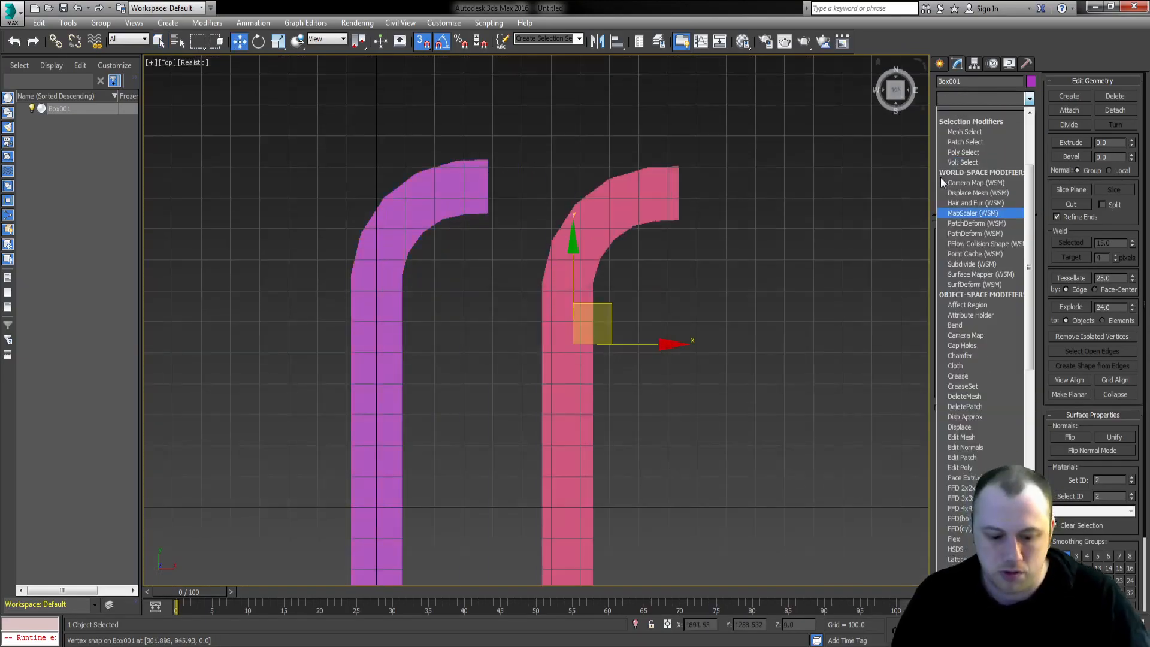
pyautogui.write('mirror')
pyautogui.press('Return')
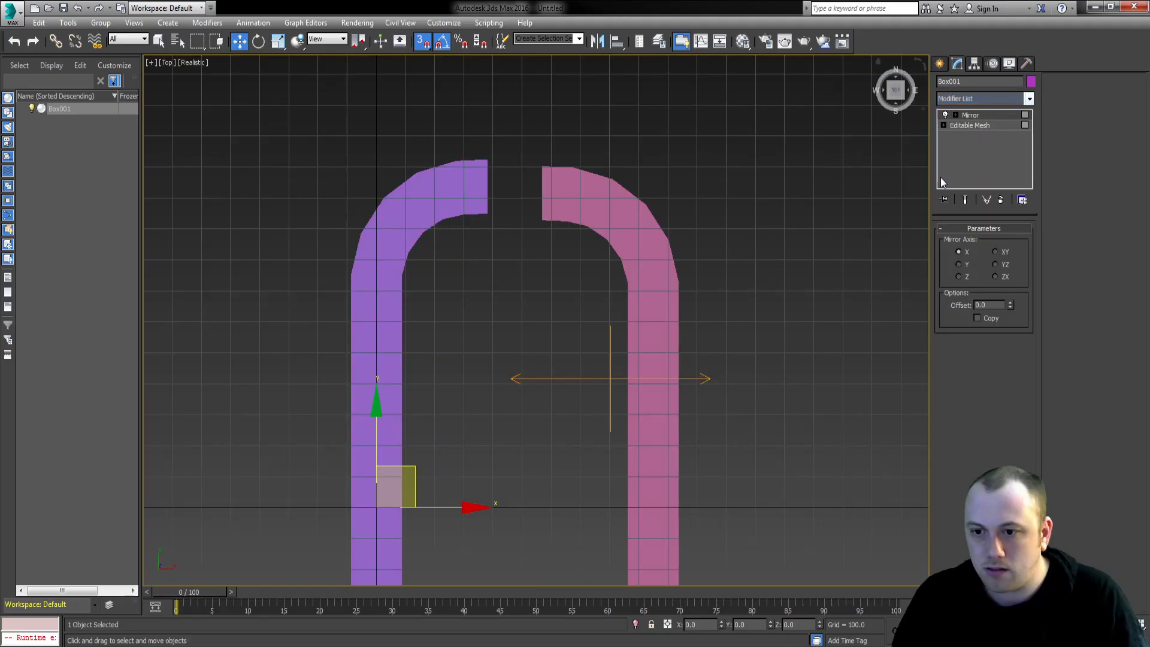
# - Collapse the mirrored strip to an editable mesh and snap its outer end corner to the original bend's outer end corner
pyautogui.rightClick(593, 170)
pyautogui.moveTo(688, 295)
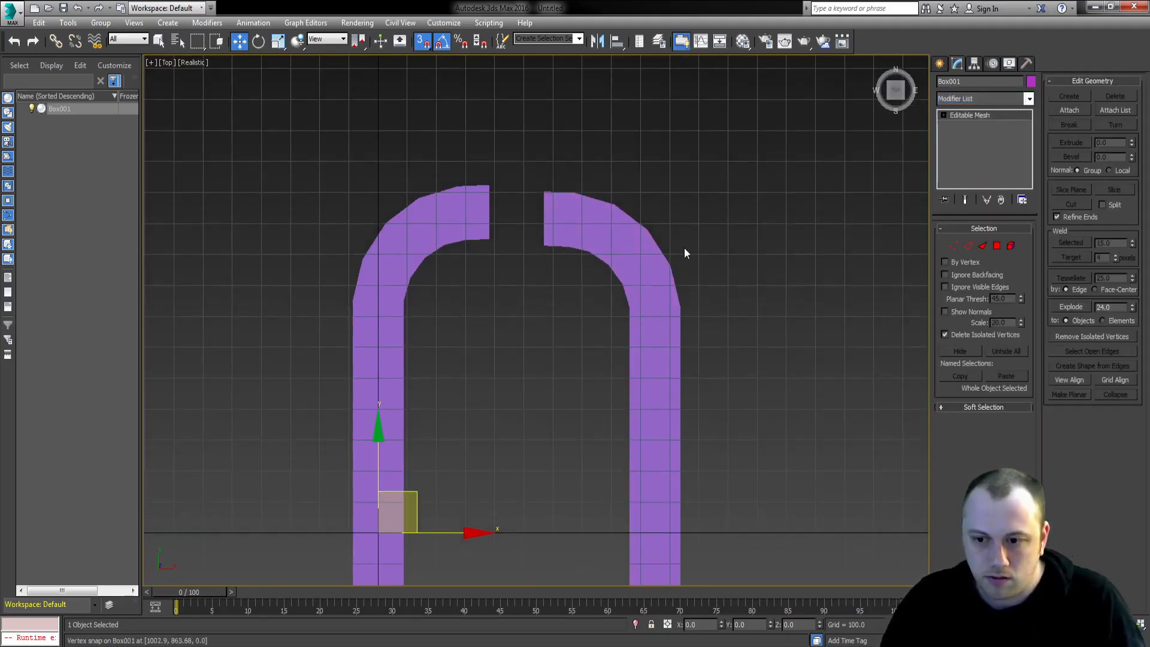
pyautogui.moveTo(550, 195); pyautogui.dragTo(489, 186)
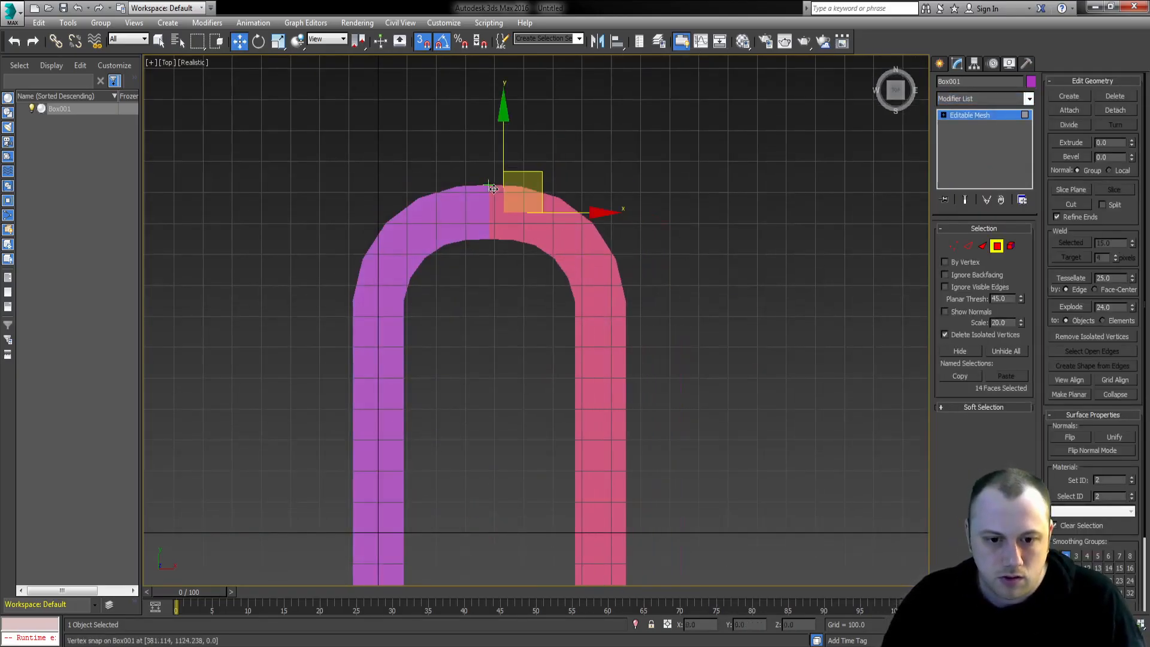
# - Select all faces of the U-shaped strip and clone them as an element in the negative Y direction
pyautogui.scroll(-3, 508, 357)
pyautogui.hotkey('ctrl', 'a')
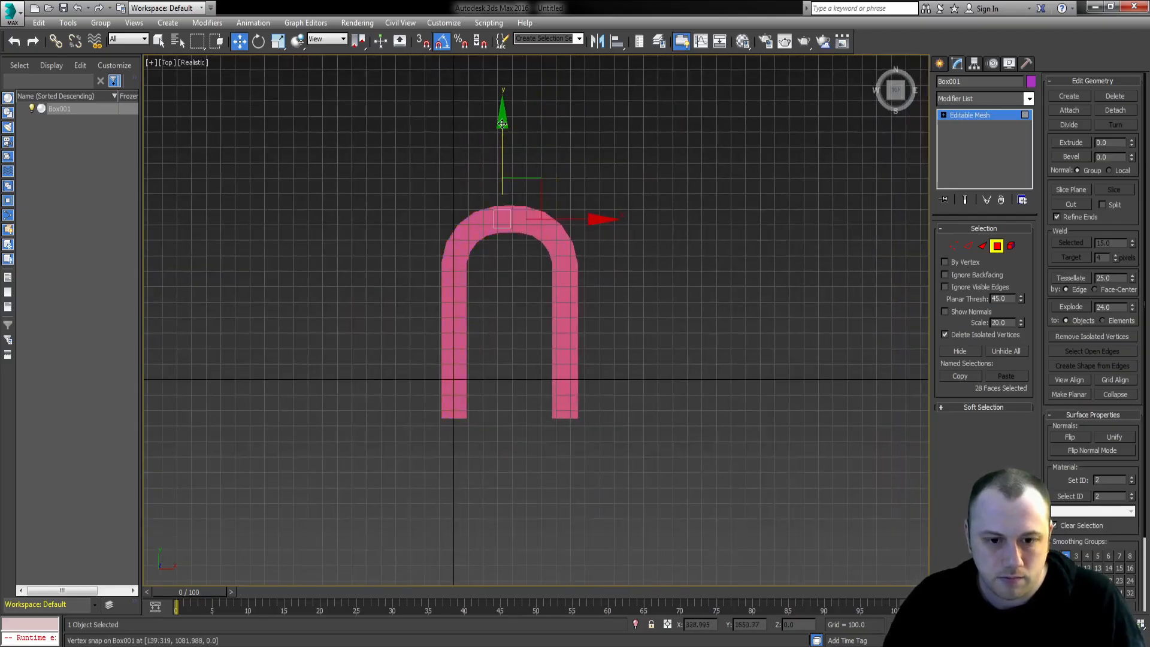
pyautogui.keyDown('shift'); pyautogui.moveTo(503, 132); pyautogui.dragTo(494, 404); pyautogui.keyUp('shift')
pyautogui.click(621, 336)
# - Apply a Mirror modifier on the Y axis to the cloned U-shaped strip's faces
pyautogui.click(976, 100)
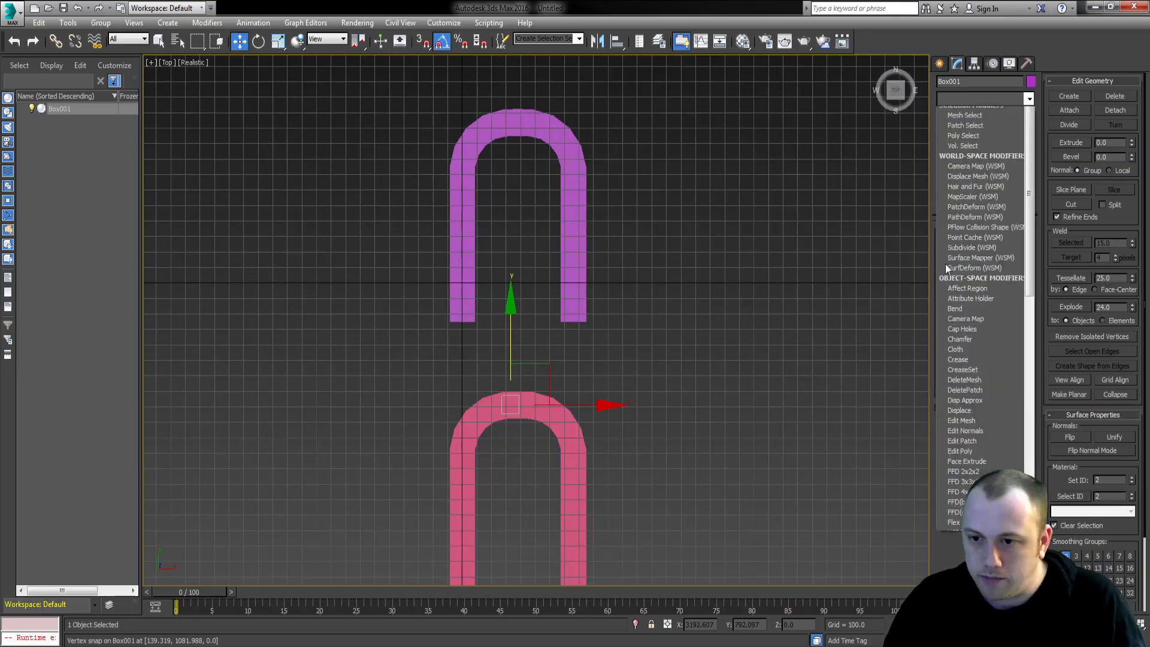
pyautogui.write('mi')
pyautogui.press('Return')
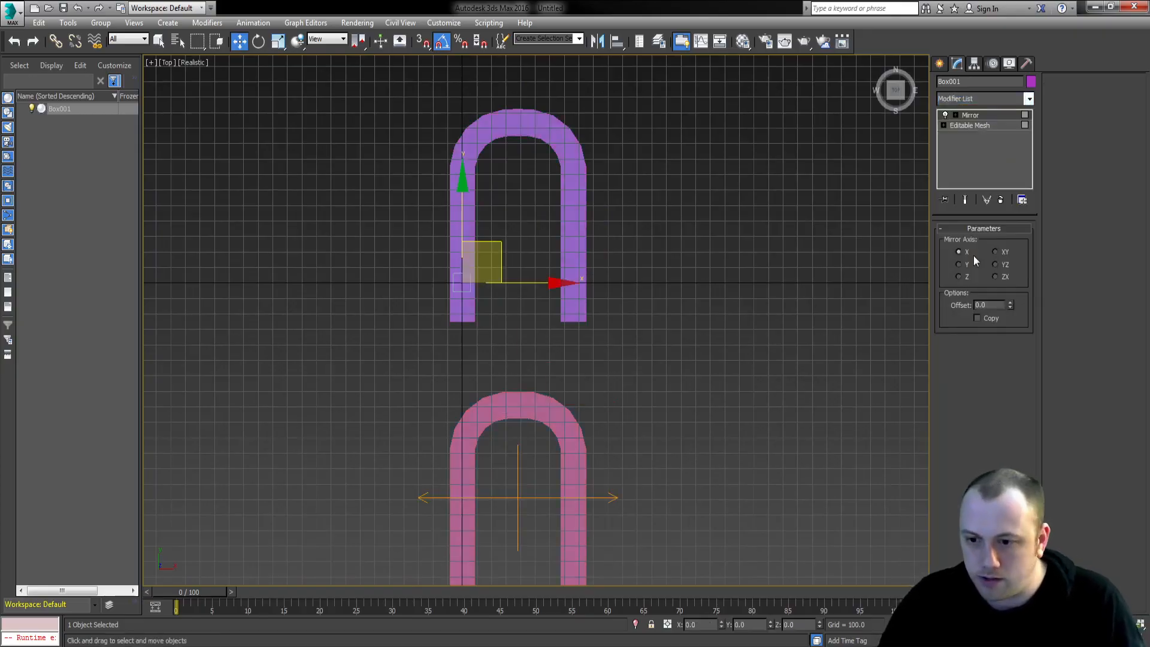
pyautogui.rightClick(576, 333)
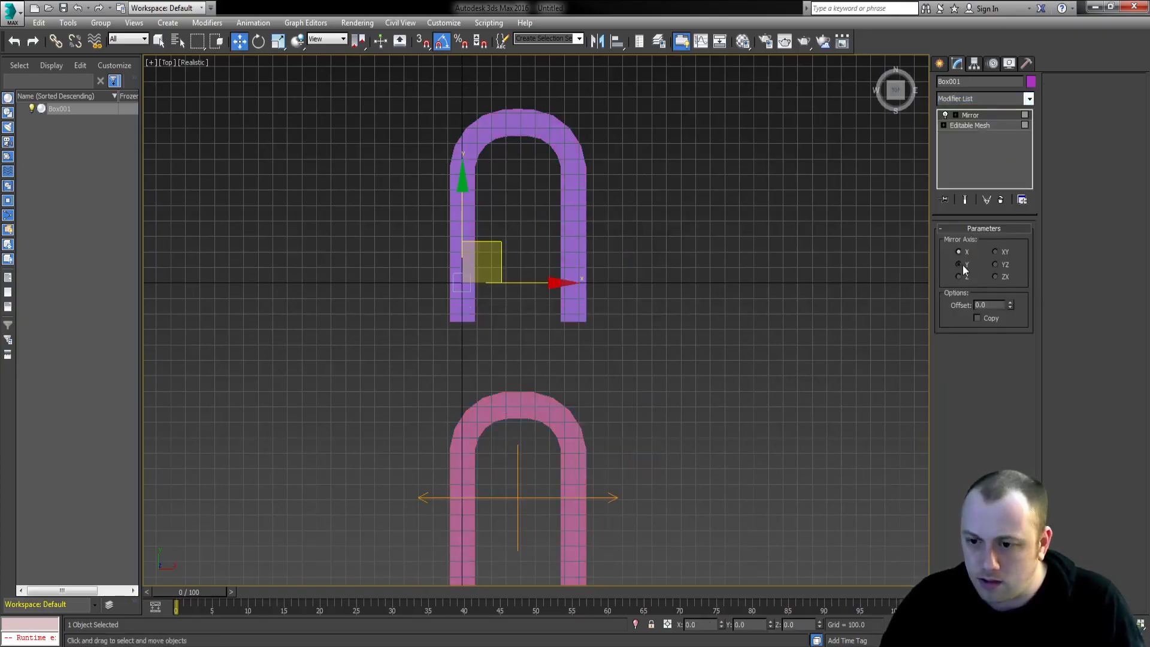
pyautogui.click(958, 264)
# - Collapse the object to an editable mesh and snap the mirrored U's open end onto the original's open end to close the loop
pyautogui.rightClick(574, 333)
pyautogui.moveTo(599, 465)
pyautogui.click(694, 465)
pyautogui.press('4')
pyautogui.moveTo(598, 368); pyautogui.dragTo(394, 531)
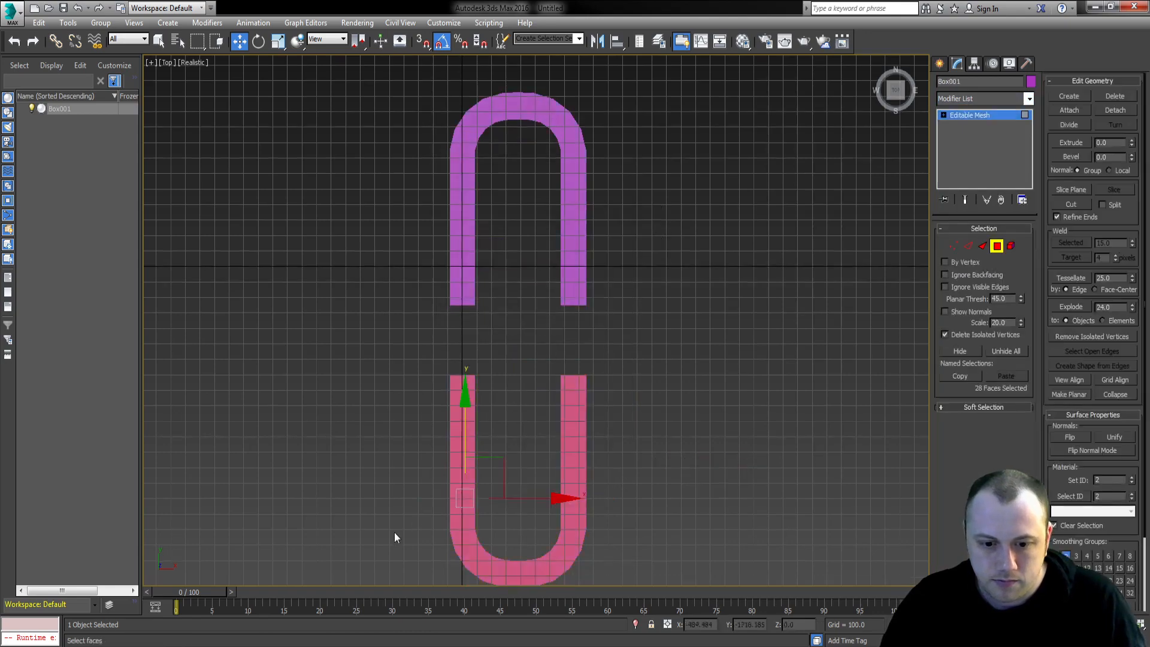
pyautogui.press('s')
pyautogui.moveTo(455, 392); pyautogui.dragTo(451, 305)
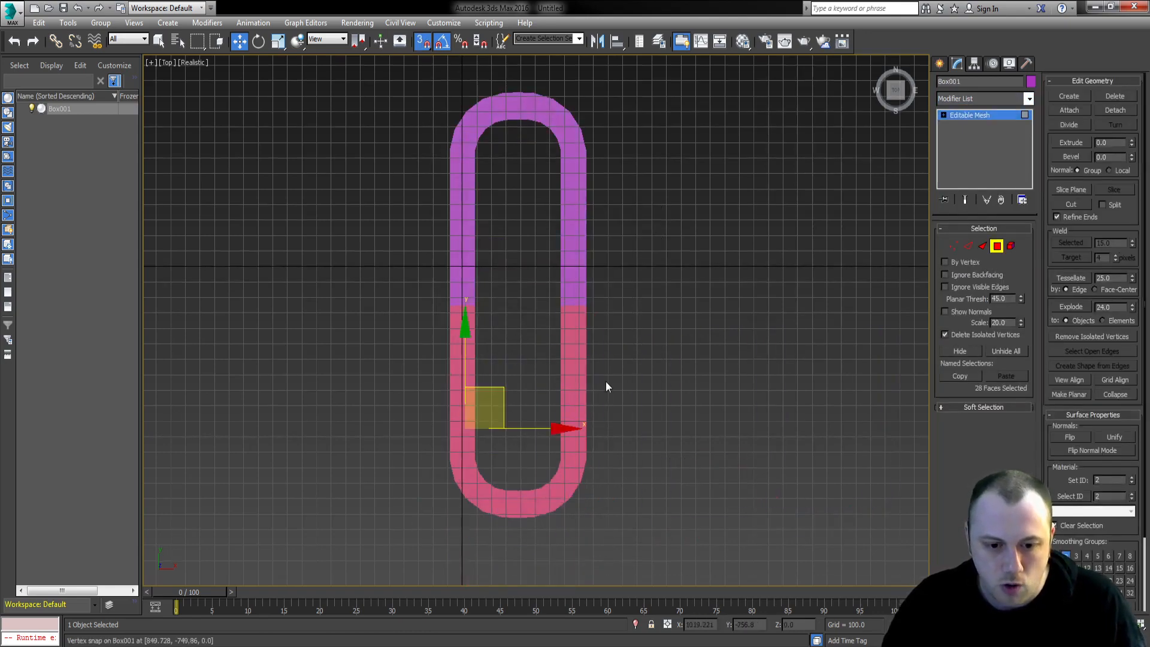
# - Show the closed loop in perspective with edged faces and switch to edge selection
pyautogui.press('p')
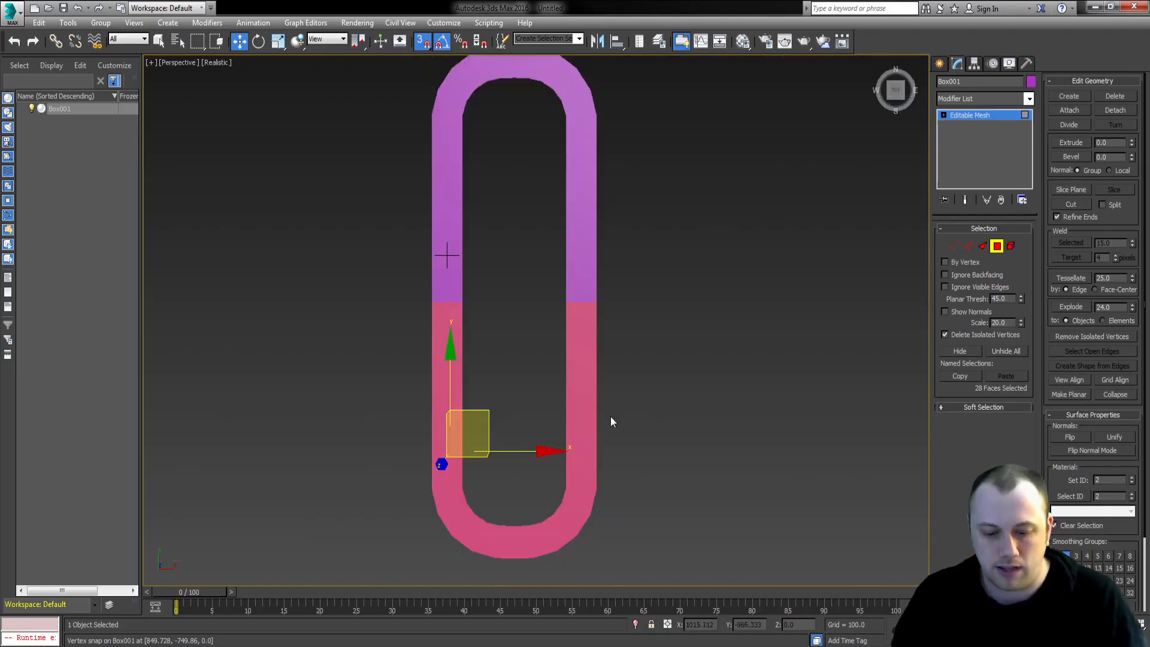
pyautogui.moveTo(689, 388); pyautogui.dragTo(705, 405, button='middle')
pyautogui.press('2')
pyautogui.click(215, 62)
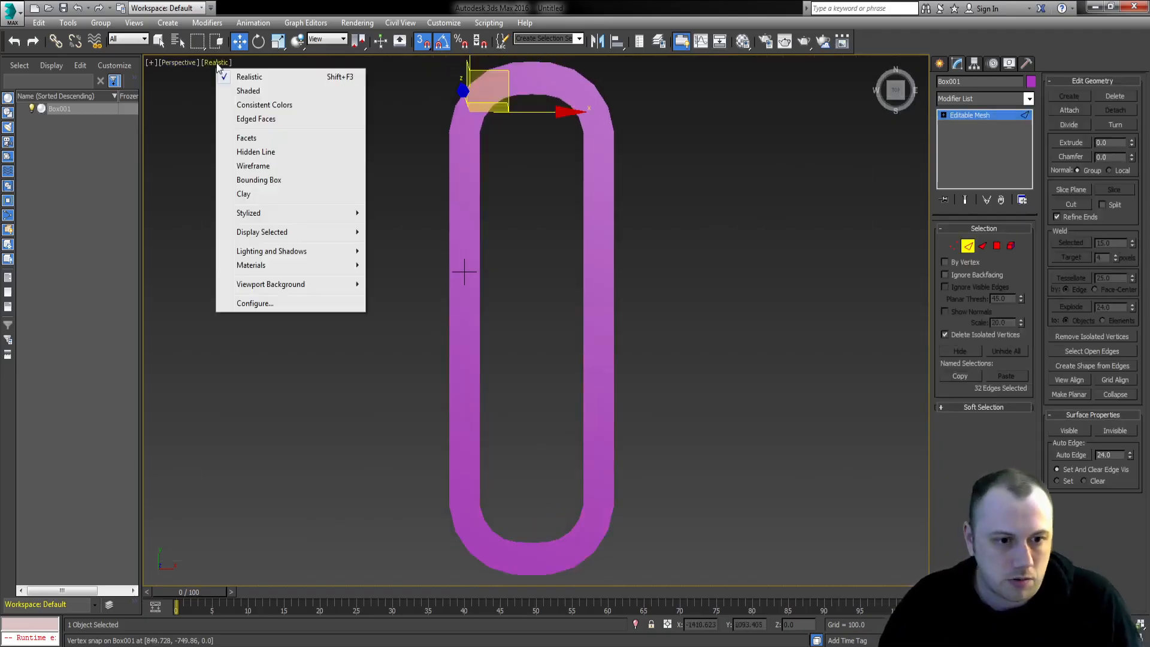
pyautogui.click(264, 119)
# - Select only the outer edges along the loop's straight side at negative X
pyautogui.moveTo(652, 190); pyautogui.dragTo(462, 177)
pyautogui.keyDown('ctrl'); pyautogui.moveTo(416, 289); pyautogui.dragTo(453, 254); pyautogui.keyUp('ctrl')
pyautogui.keyDown('ctrl'); pyautogui.moveTo(416, 377); pyautogui.dragTo(464, 345); pyautogui.keyUp('ctrl')
pyautogui.keyDown('ctrl'); pyautogui.moveTo(415, 485); pyautogui.dragTo(457, 457); pyautogui.keyUp('ctrl')
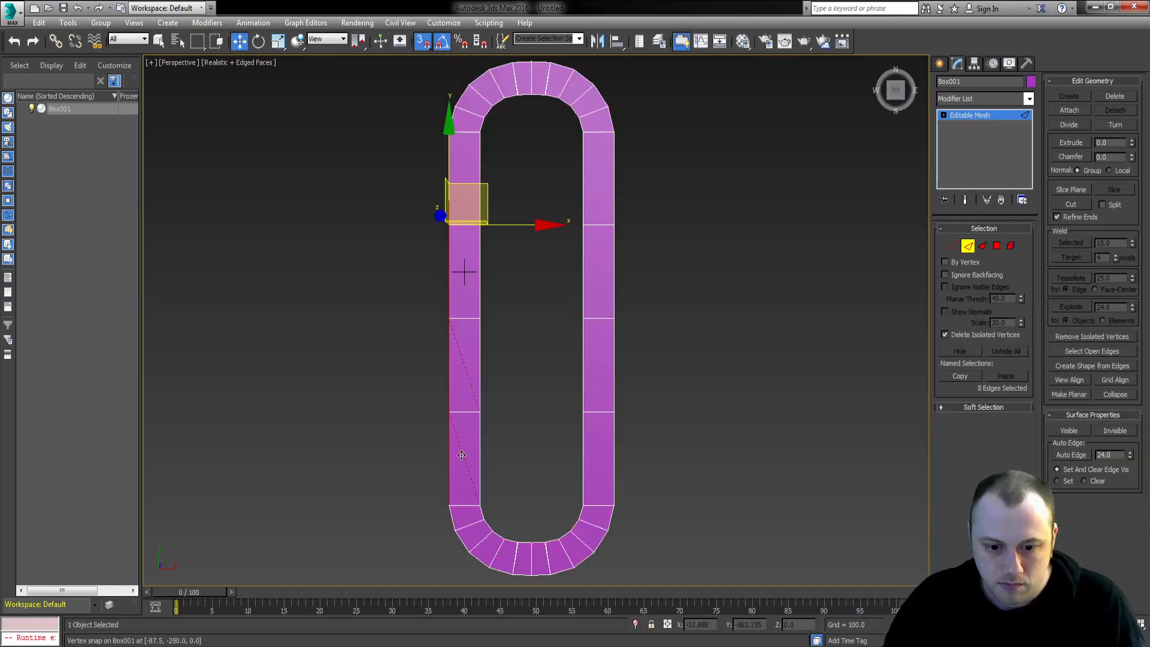
pyautogui.click(461, 455)
pyautogui.keyDown('alt'); pyautogui.moveTo(464, 542); pyautogui.dragTo(522, 123); pyautogui.keyUp('alt')
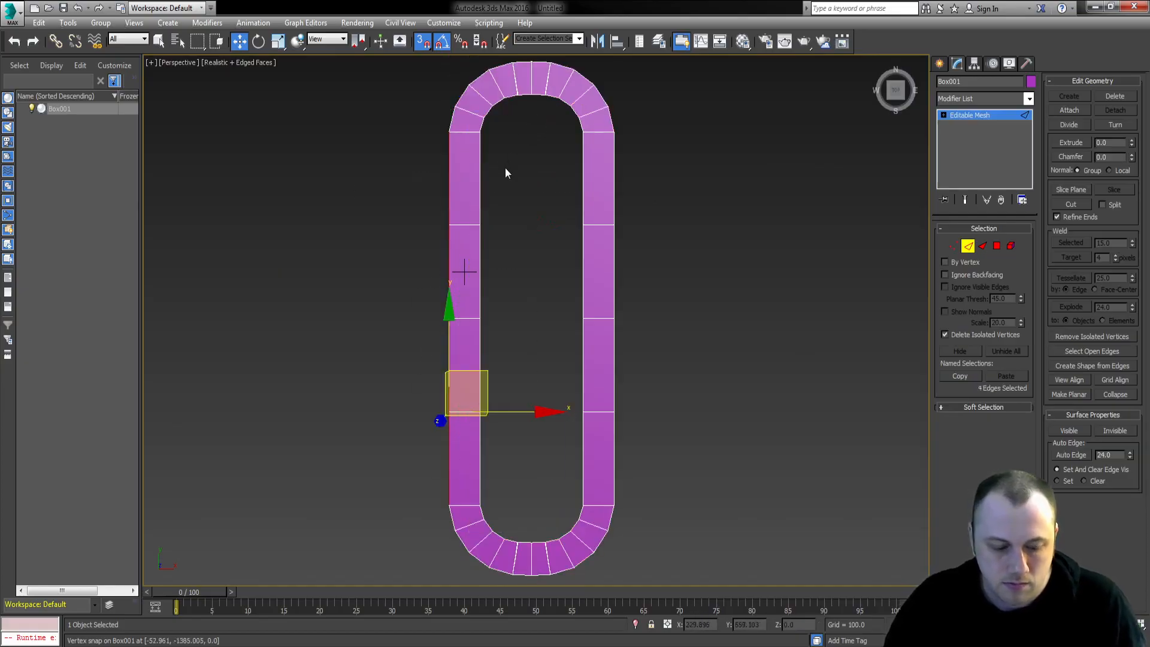
# - Add the outer edges around the loop's positive-Y bend to the selection
pyautogui.press('s')
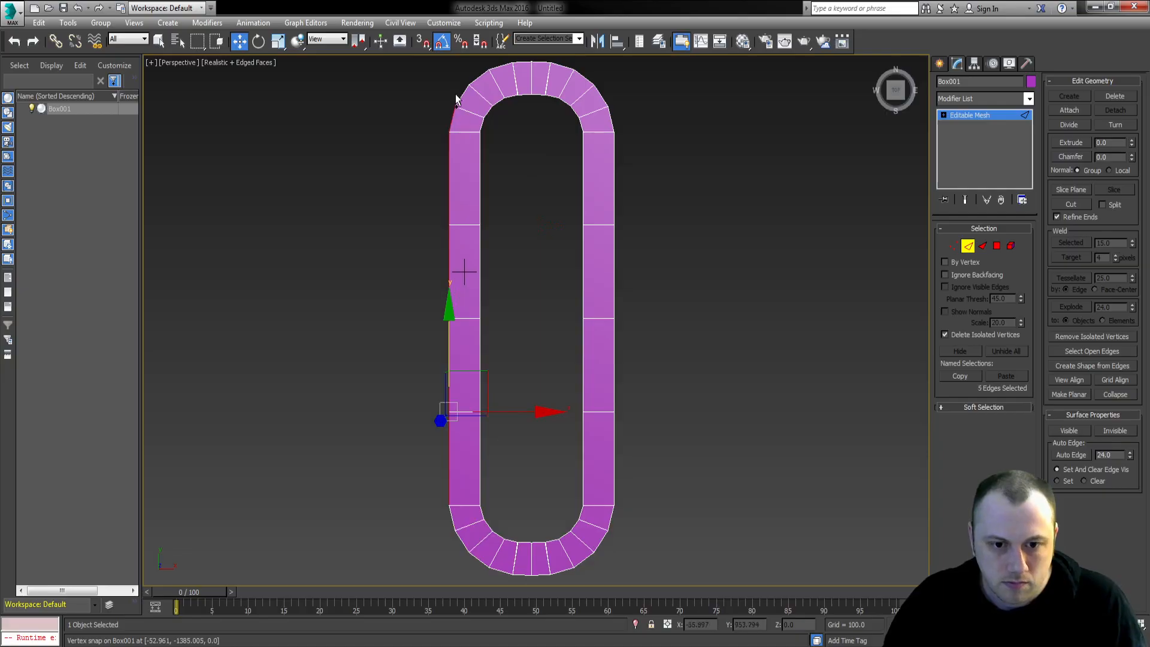
pyautogui.keyDown('ctrl'); pyautogui.click(462, 95); pyautogui.keyUp('ctrl')
pyautogui.keyDown('ctrl'); pyautogui.click(479, 77); pyautogui.keyUp('ctrl')
pyautogui.moveTo(490, 149); pyautogui.dragTo(474, 254, button='middle')
pyautogui.press('q')
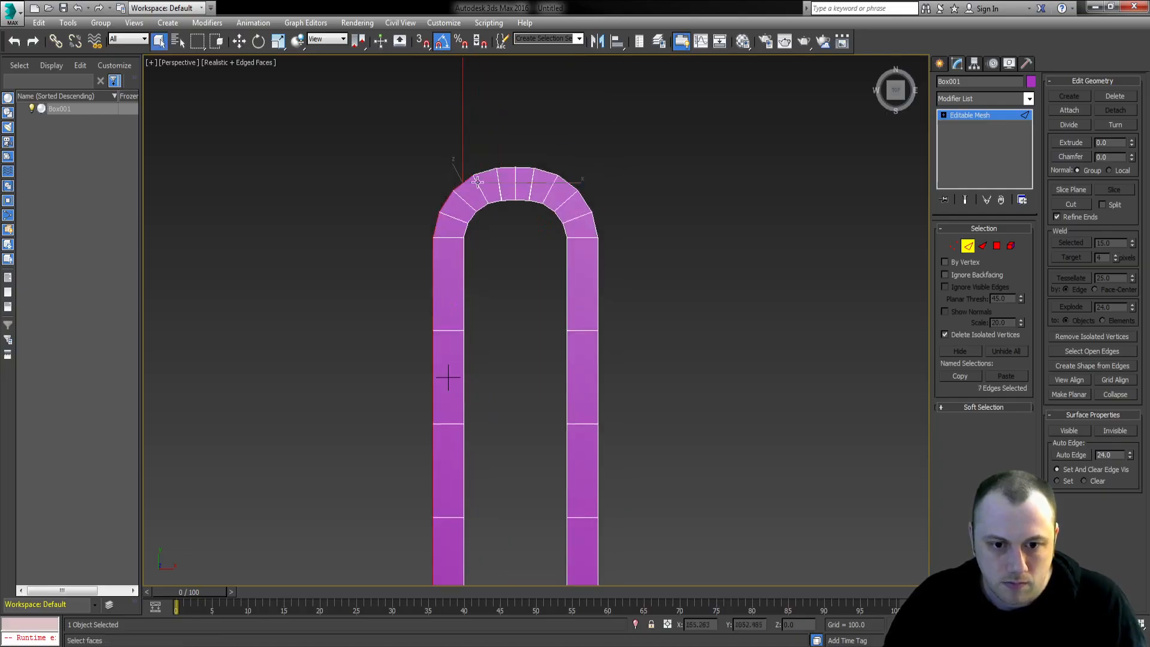
pyautogui.keyDown('ctrl'); pyautogui.click(519, 170); pyautogui.keyUp('ctrl')
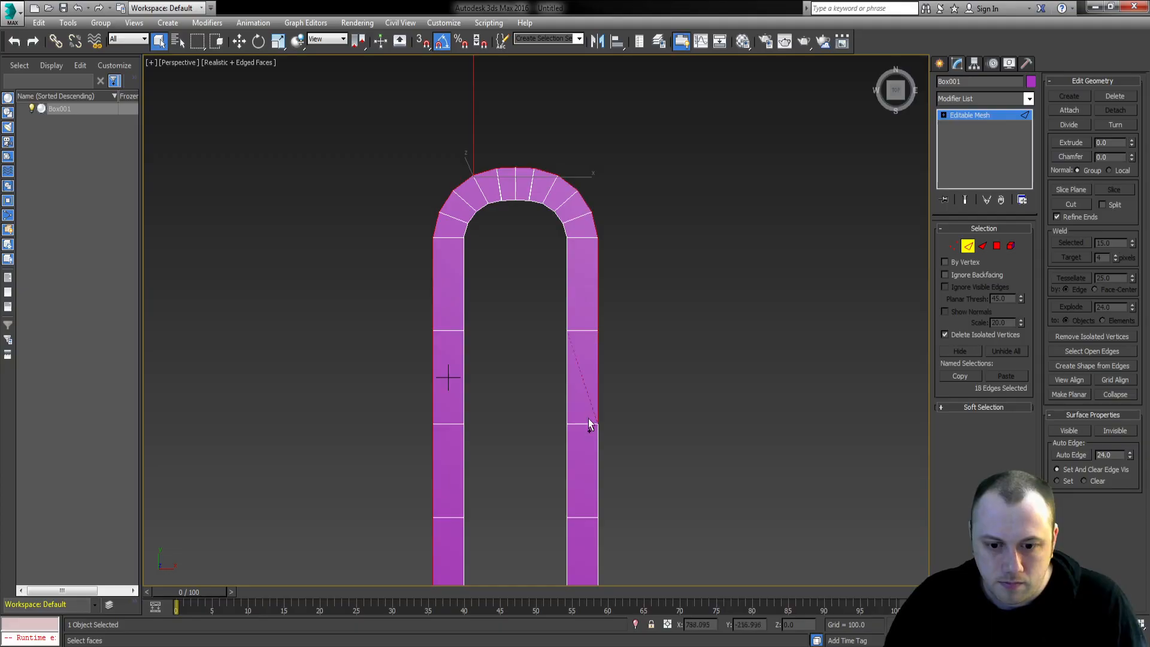
# - Add the remaining outer edges along the positive-X straight side and around the negative-Y bend to the selection
pyautogui.moveTo(591, 486); pyautogui.dragTo(566, 261, button='middle')
pyautogui.keyDown('ctrl'); pyautogui.click(575, 261); pyautogui.keyUp('ctrl')
pyautogui.keyDown('ctrl'); pyautogui.click(569, 340); pyautogui.keyUp('ctrl')
pyautogui.moveTo(575, 337); pyautogui.dragTo(582, 377, button='middle')
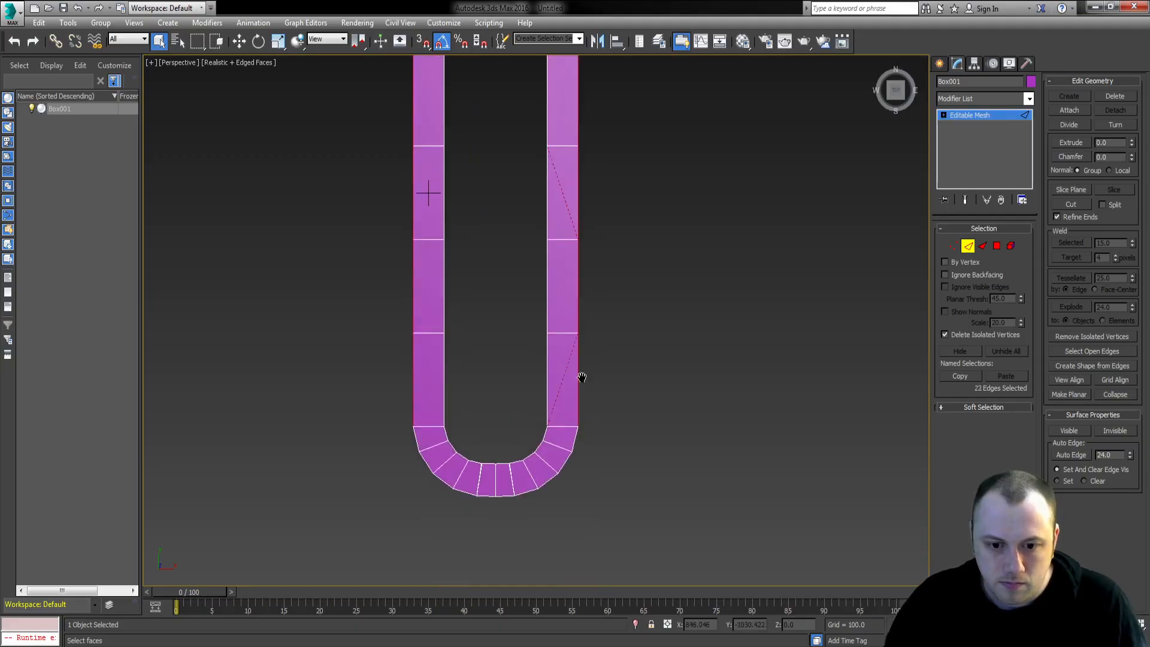
pyautogui.keyDown('ctrl'); pyautogui.click(565, 460); pyautogui.keyUp('ctrl')
pyautogui.keyDown('ctrl'); pyautogui.click(549, 479); pyautogui.keyUp('ctrl')
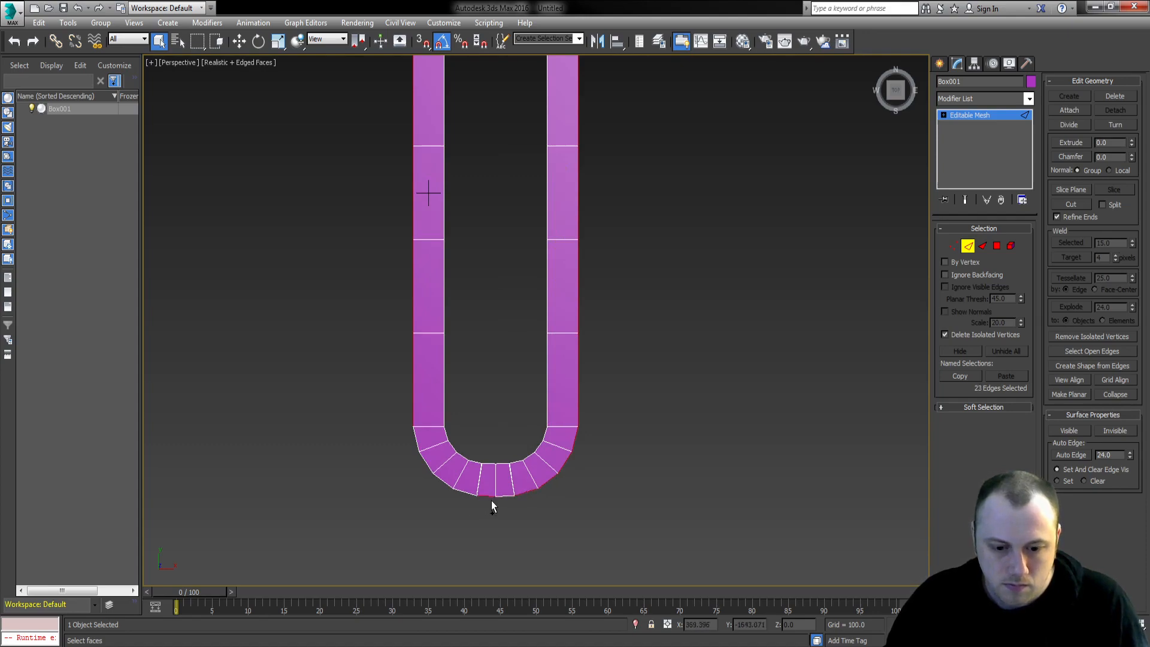
pyautogui.keyDown('ctrl'); pyautogui.click(416, 438); pyautogui.keyUp('ctrl')
# - Extend the outer edge loop outward into a wide flat rim by scaling a copy of it about the selection center
pyautogui.moveTo(415, 439); pyautogui.dragTo(402, 500, button='middle')
pyautogui.click(280, 43)
pyautogui.moveTo(365, 202); pyautogui.dragTo(352, 297, button='middle')
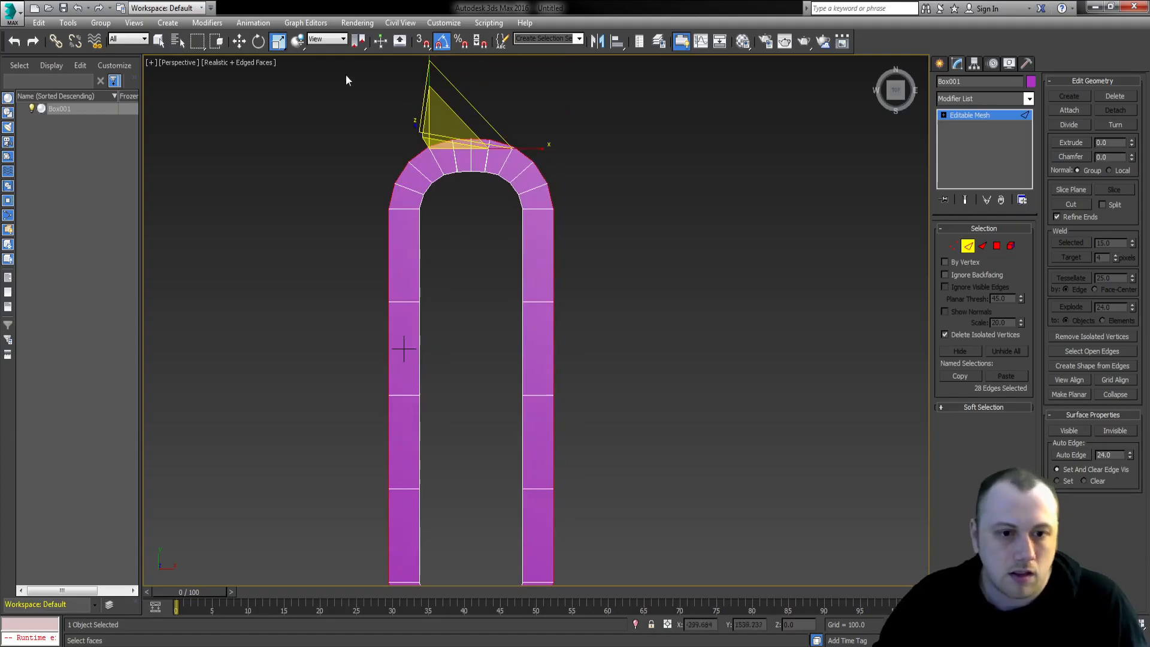
pyautogui.click(362, 83)
pyautogui.moveTo(485, 213); pyautogui.dragTo(493, 227, button='middle')
pyautogui.scroll(-3, 539, 347)
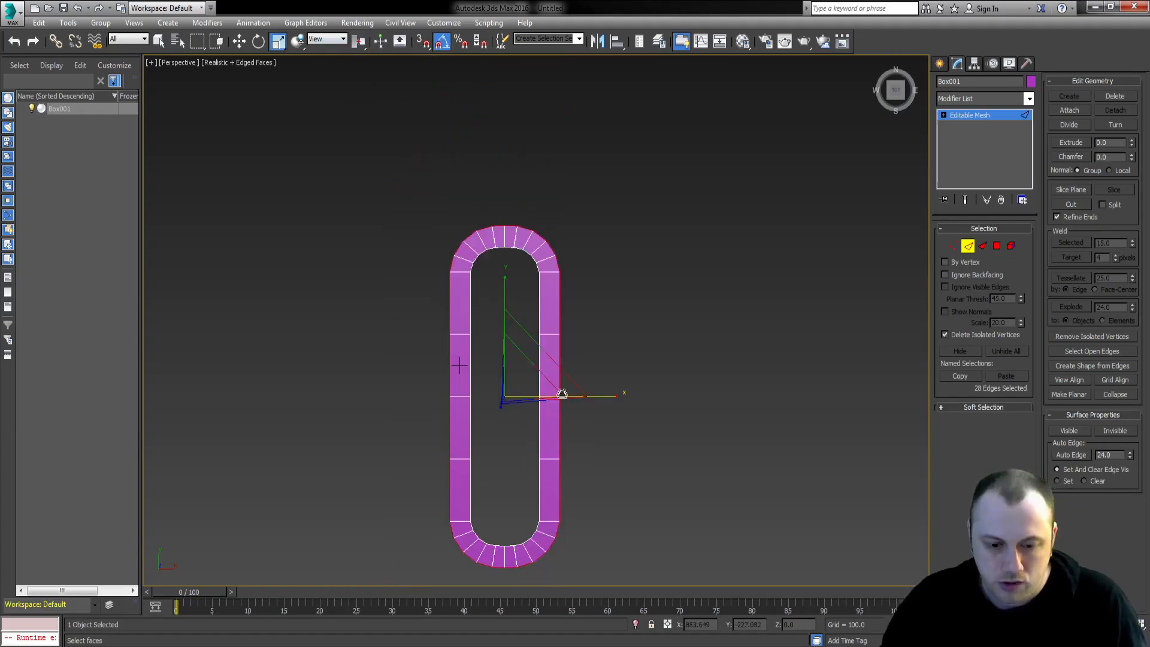
pyautogui.moveTo(562, 395); pyautogui.dragTo(561, 348, button='middle')
pyautogui.keyDown('alt'); pyautogui.moveTo(611, 397); pyautogui.dragTo(497, 364, button='middle'); pyautogui.keyUp('alt')
pyautogui.moveTo(499, 377); pyautogui.dragTo(527, 405)
pyautogui.moveTo(527, 400); pyautogui.dragTo(529, 419, button='middle')
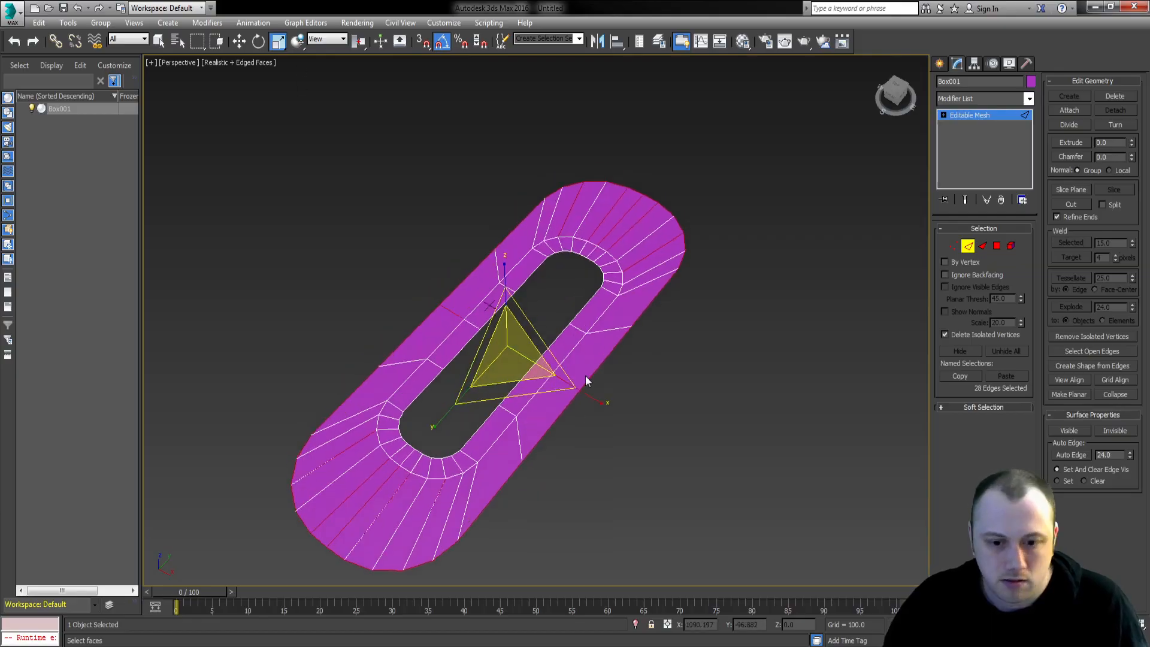
# - Extend the rim's outer edge loop upward along Z to form a vertical wall around the surface
pyautogui.keyDown('alt'); pyautogui.moveTo(586, 381); pyautogui.dragTo(565, 356, button='middle'); pyautogui.keyUp('alt')
pyautogui.press('w')
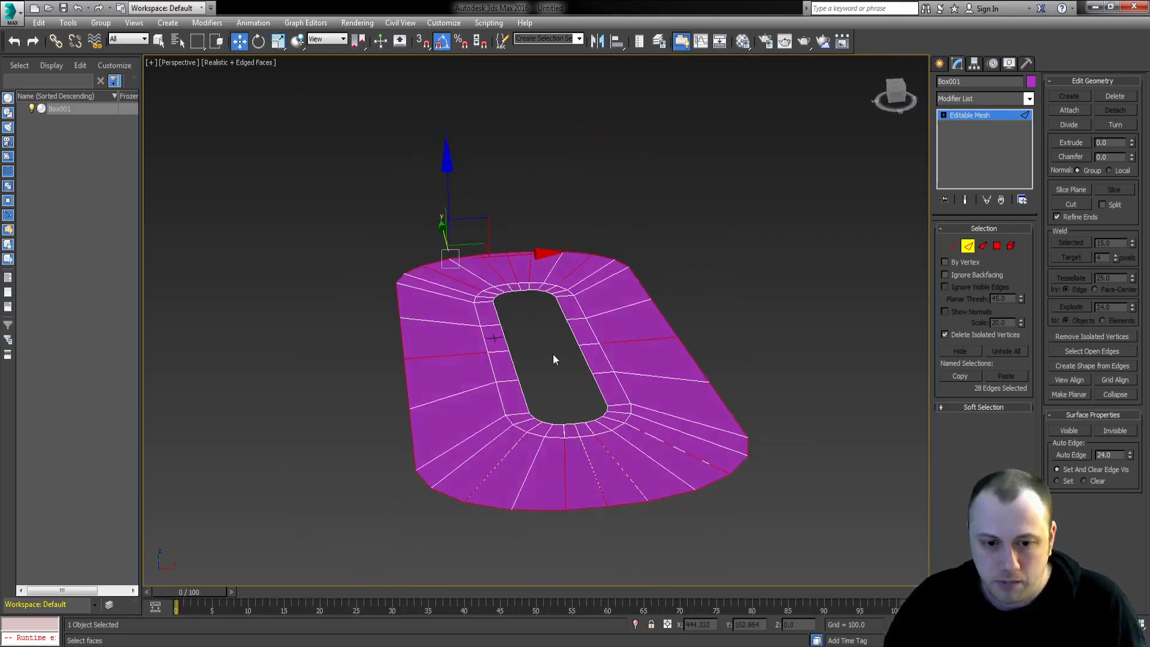
pyautogui.keyDown('shift'); pyautogui.moveTo(446, 189); pyautogui.dragTo(446, 157); pyautogui.keyUp('shift')
pyautogui.moveTo(560, 309); pyautogui.dragTo(505, 347, button='middle')
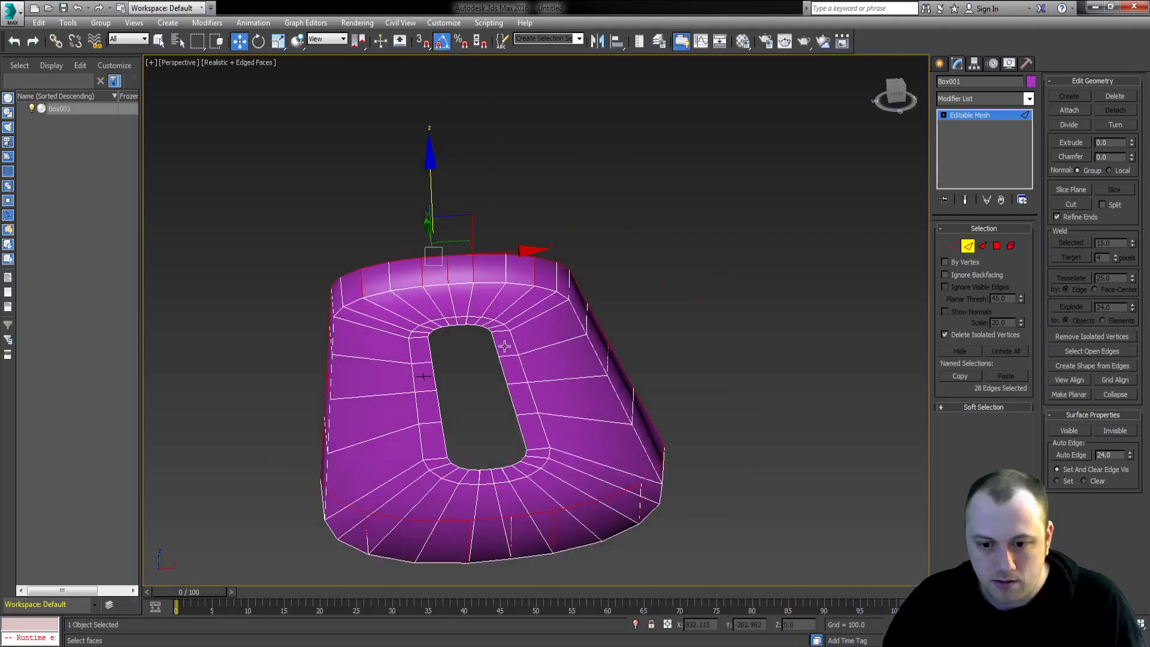
pyautogui.moveTo(560, 435); pyautogui.dragTo(491, 383, button='middle')
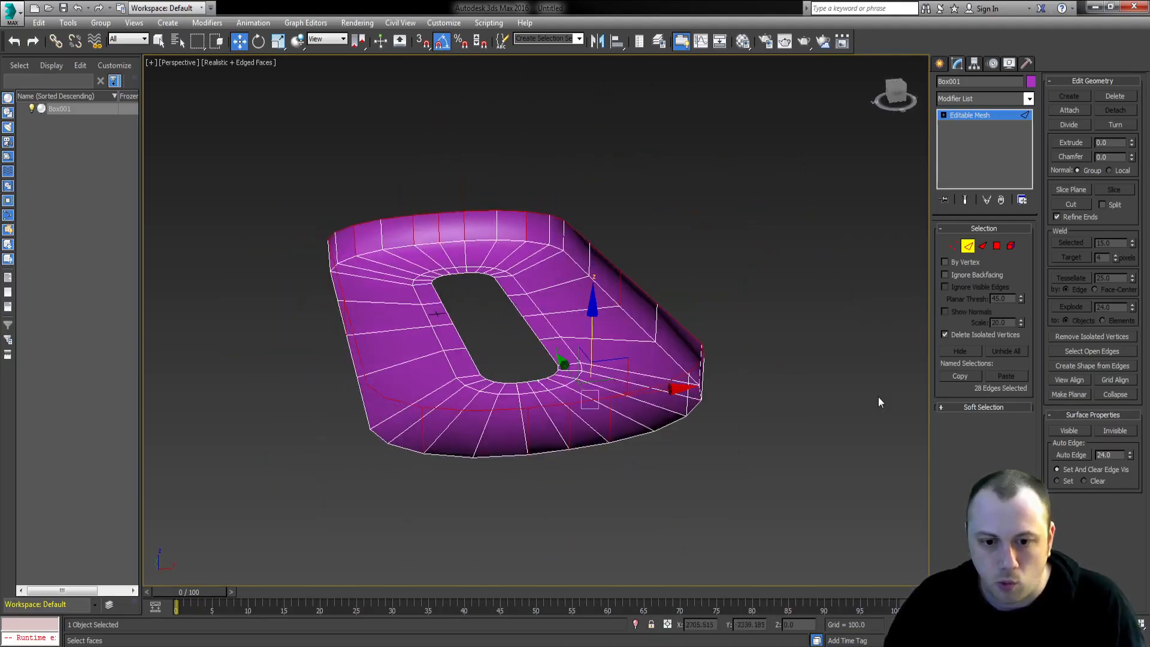
# - Select all faces of the mesh and apply Auto Smooth with a 45 degree threshold
pyautogui.hotkey('ctrl', 'a')
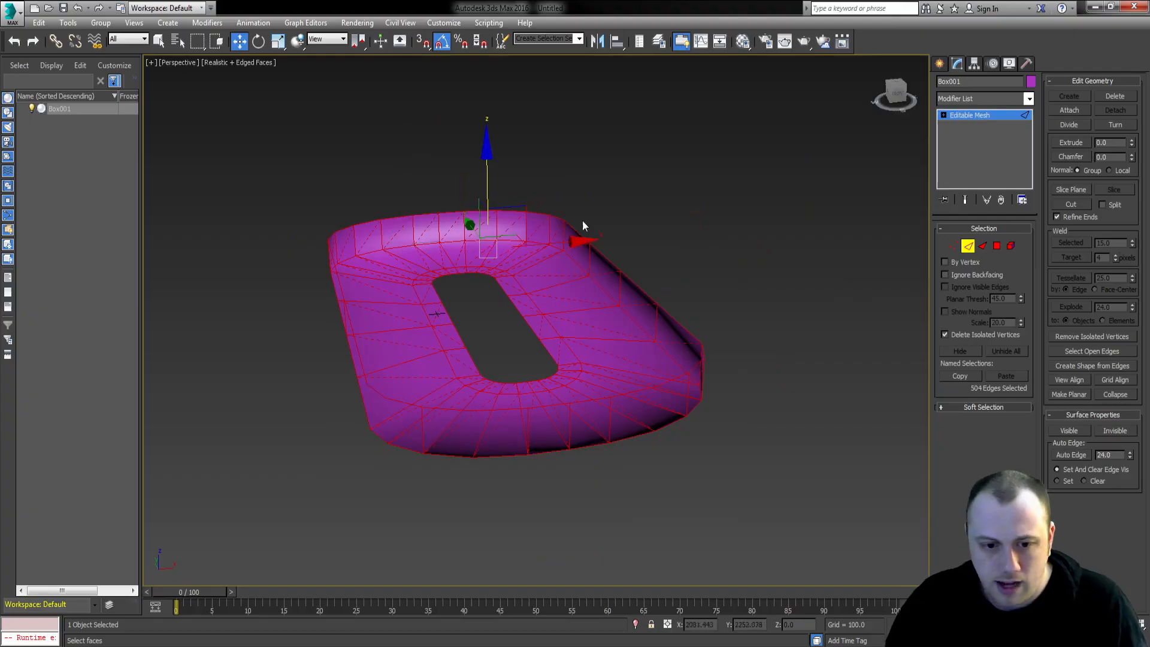
pyautogui.click(582, 220)
pyautogui.scroll(5, 566, 318)
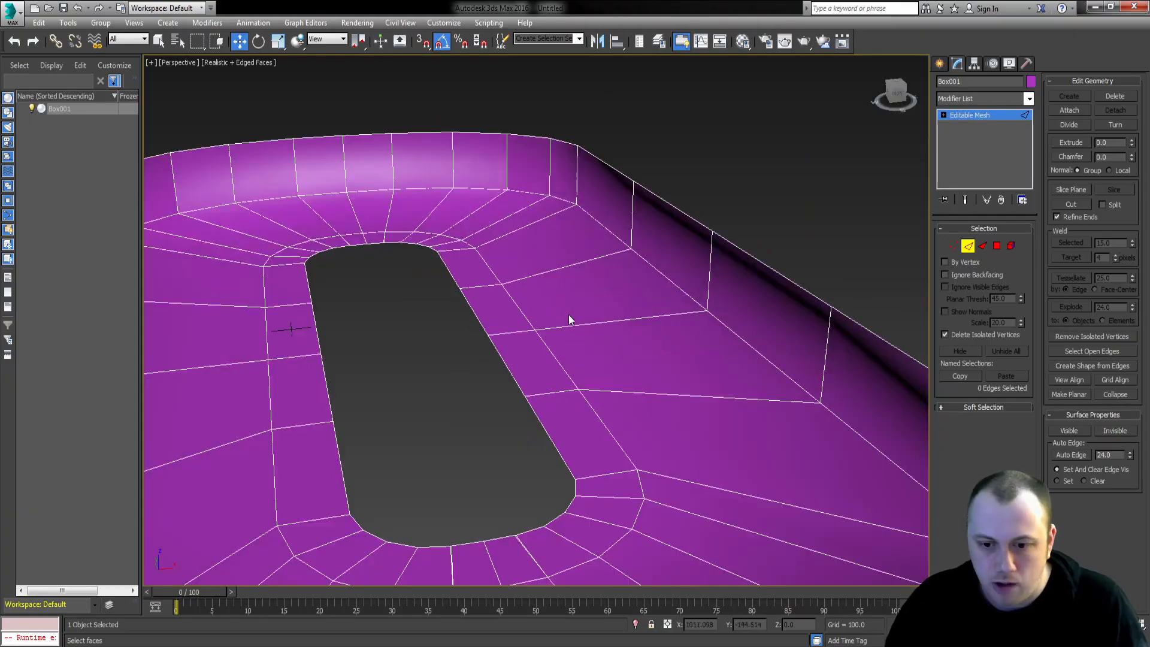
pyautogui.press('4')
pyautogui.hotkey('ctrl', 'a')
pyautogui.scroll(-3, 1076, 502)
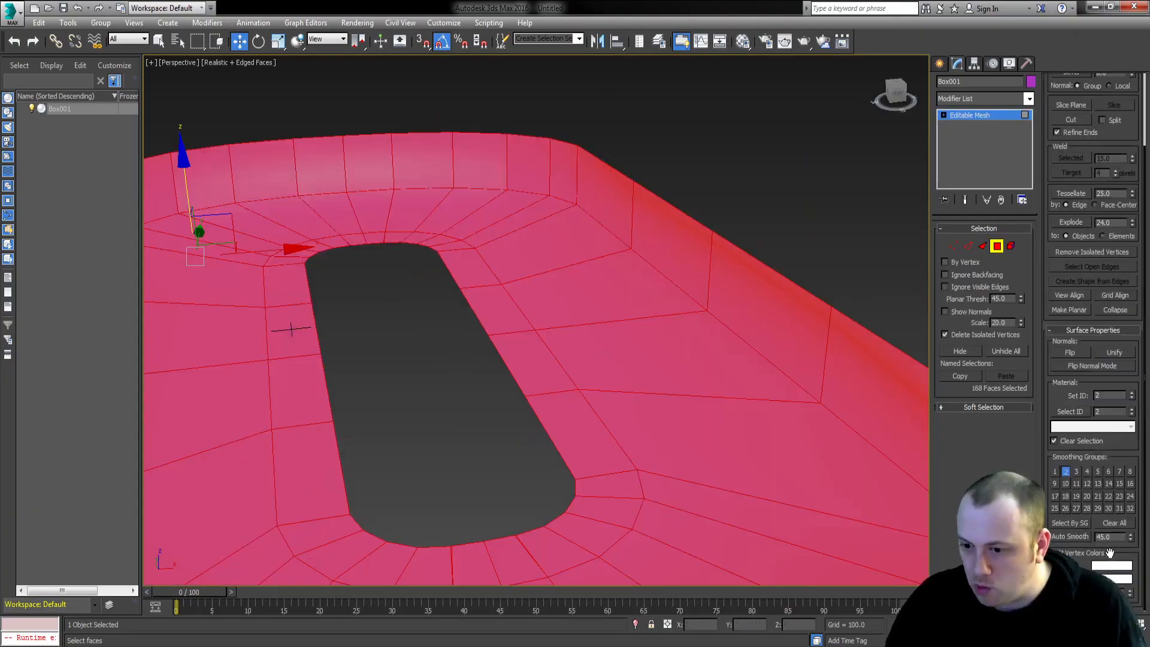
pyautogui.click(849, 215)
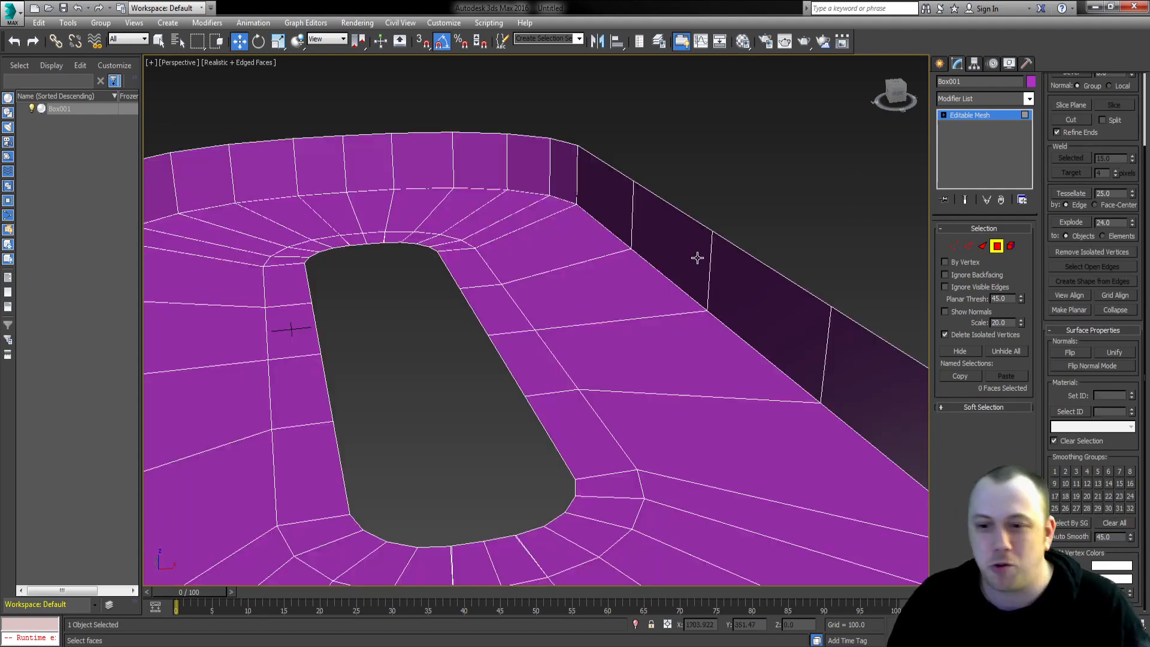
# - Select the edges of the central opening around its rounded negative-Y end
pyautogui.scroll(-6, 658, 270)
pyautogui.scroll(5, 482, 294)
pyautogui.keyDown('alt'); pyautogui.moveTo(587, 335); pyautogui.dragTo(530, 293, button='middle'); pyautogui.keyUp('alt')
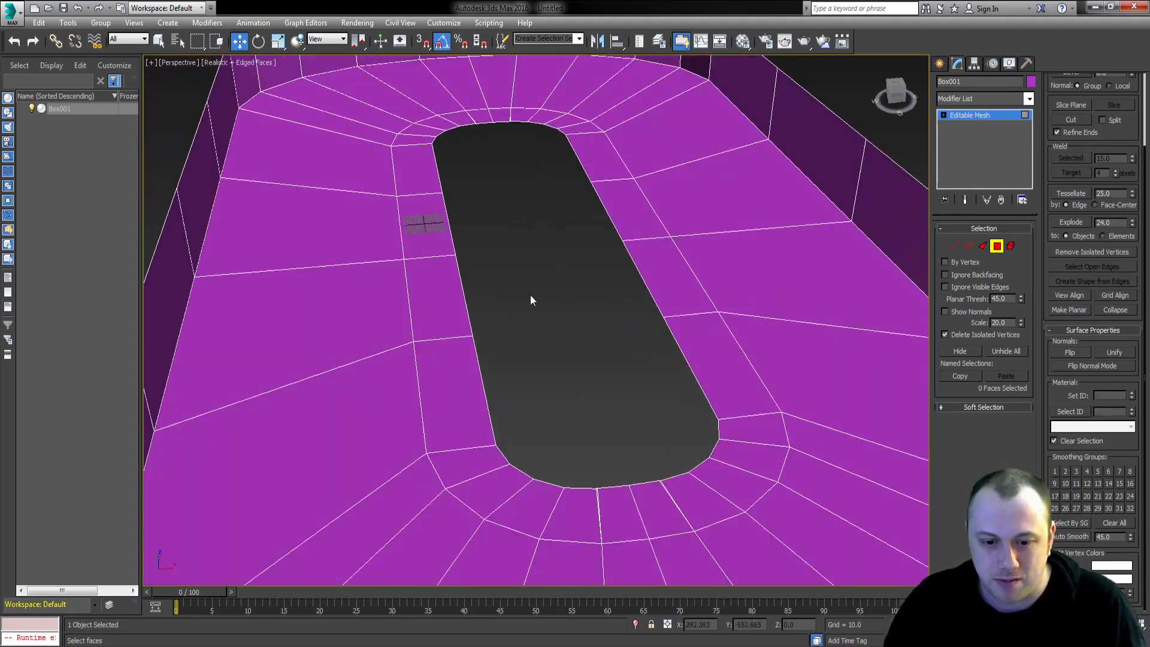
pyautogui.press('2')
pyautogui.keyDown('alt'); pyautogui.moveTo(515, 333); pyautogui.dragTo(502, 404, button='middle'); pyautogui.keyUp('alt')
pyautogui.click(427, 411)
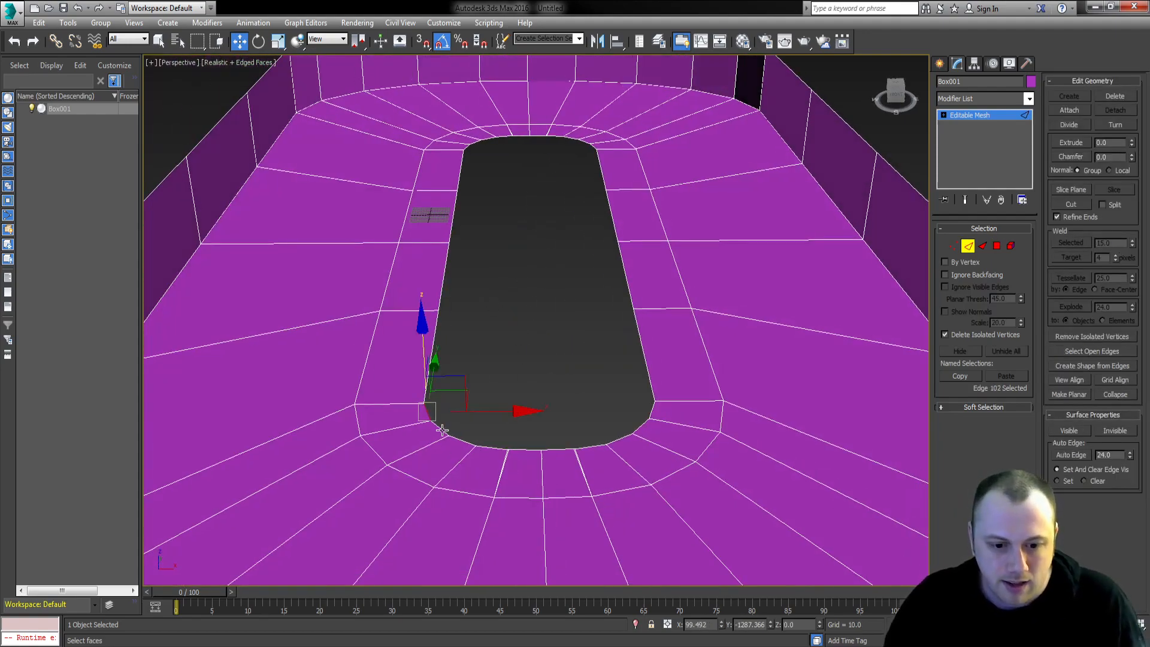
pyautogui.keyDown('ctrl'); pyautogui.click(441, 427); pyautogui.keyUp('ctrl')
pyautogui.keyDown('ctrl'); pyautogui.click(461, 440); pyautogui.keyUp('ctrl')
pyautogui.keyDown('ctrl'); pyautogui.click(493, 448); pyautogui.keyUp('ctrl')
pyautogui.keyDown('ctrl'); pyautogui.click(516, 456); pyautogui.keyUp('ctrl')
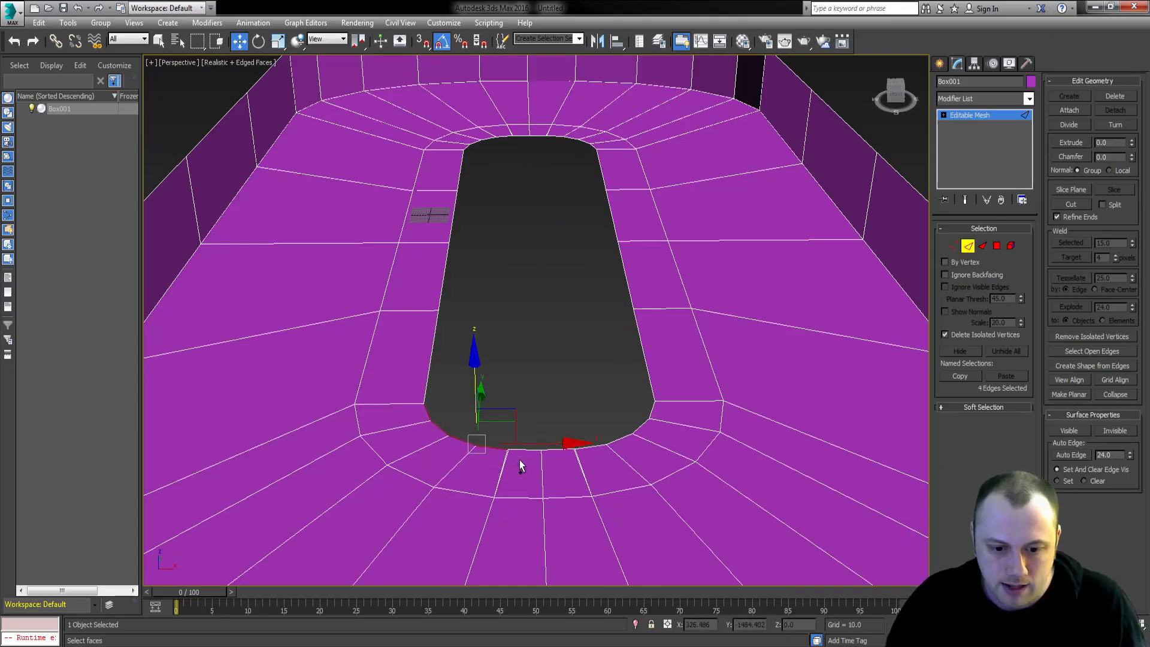
pyautogui.press('q')
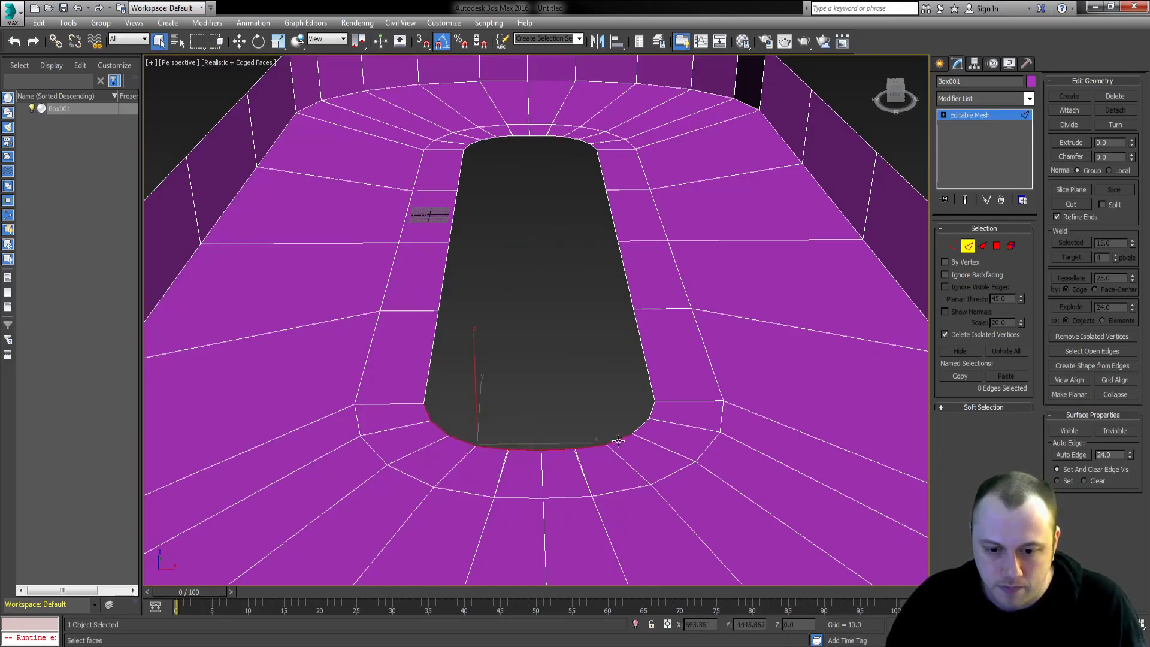
# - Add the edges along the opening's straight positive-X side to the edge selection
pyautogui.keyDown('ctrl'); pyautogui.click(642, 360); pyautogui.keyUp('ctrl')
pyautogui.keyDown('ctrl'); pyautogui.click(623, 250); pyautogui.keyUp('ctrl')
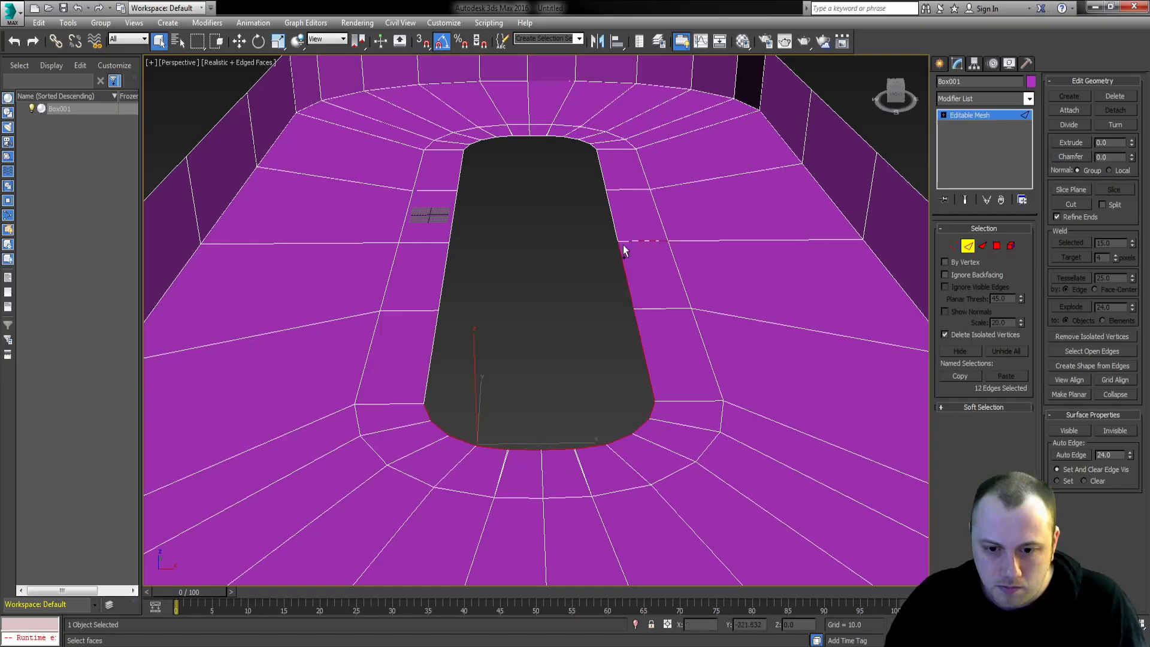
pyautogui.keyDown('ctrl'); pyautogui.click(606, 211); pyautogui.keyUp('ctrl')
pyautogui.keyDown('ctrl'); pyautogui.click(604, 177); pyautogui.keyUp('ctrl')
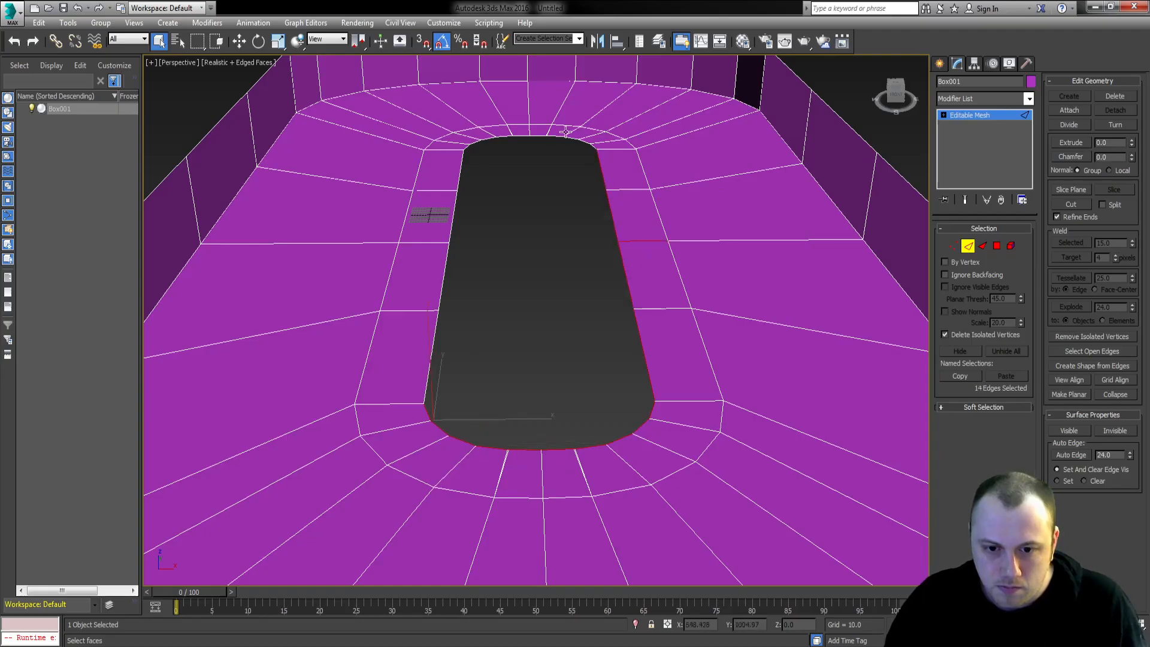
# - Add the edges around the opening's rounded positive-Y end to the edge selection, working in the Top view without the grid
pyautogui.press('t')
pyautogui.scroll(5, 562, 246)
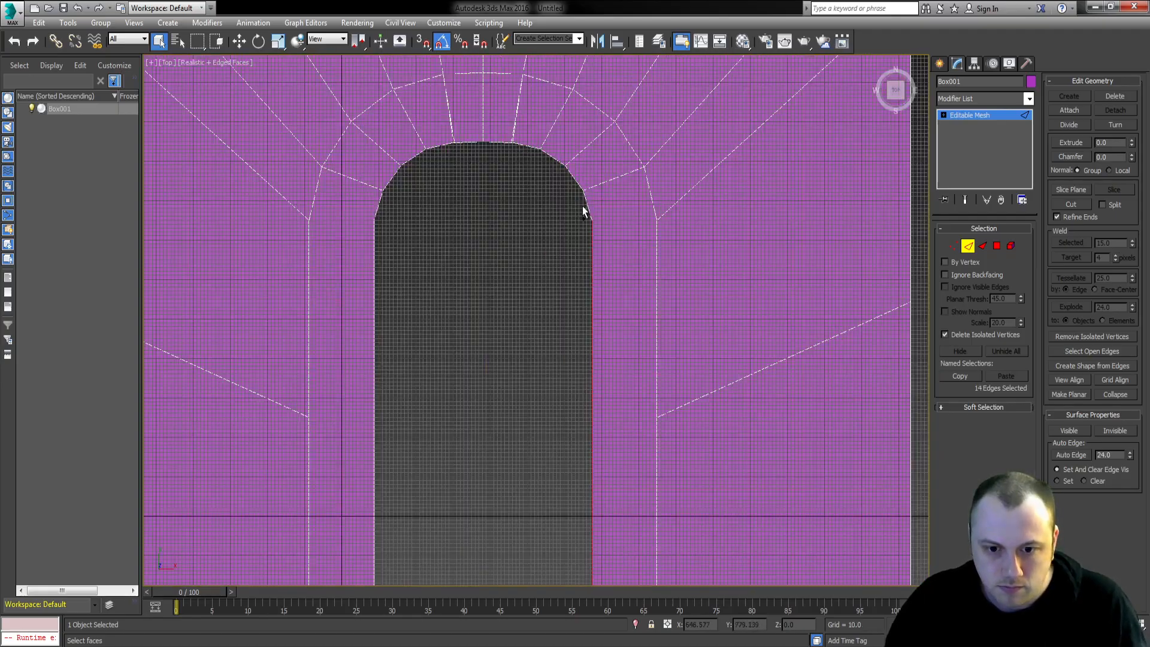
pyautogui.press('g')
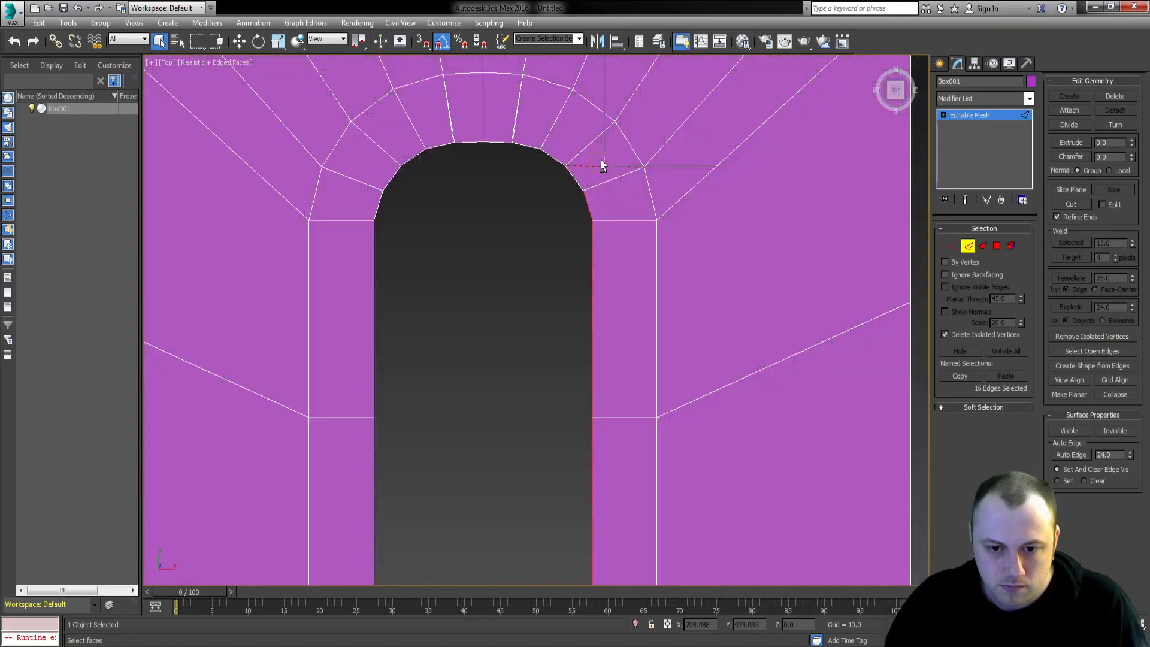
pyautogui.keyDown('ctrl'); pyautogui.click(549, 158); pyautogui.keyUp('ctrl')
pyautogui.keyDown('ctrl'); pyautogui.click(535, 149); pyautogui.keyUp('ctrl')
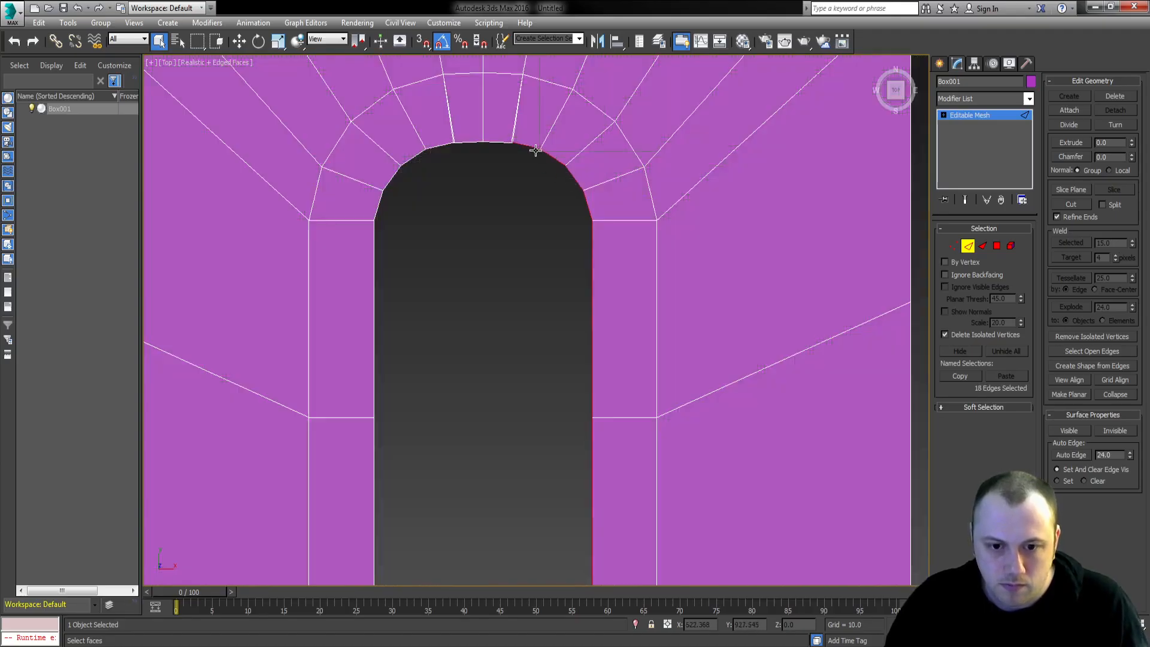
pyautogui.keyDown('ctrl'); pyautogui.click(433, 145); pyautogui.keyUp('ctrl')
pyautogui.keyDown('ctrl'); pyautogui.click(421, 151); pyautogui.keyUp('ctrl')
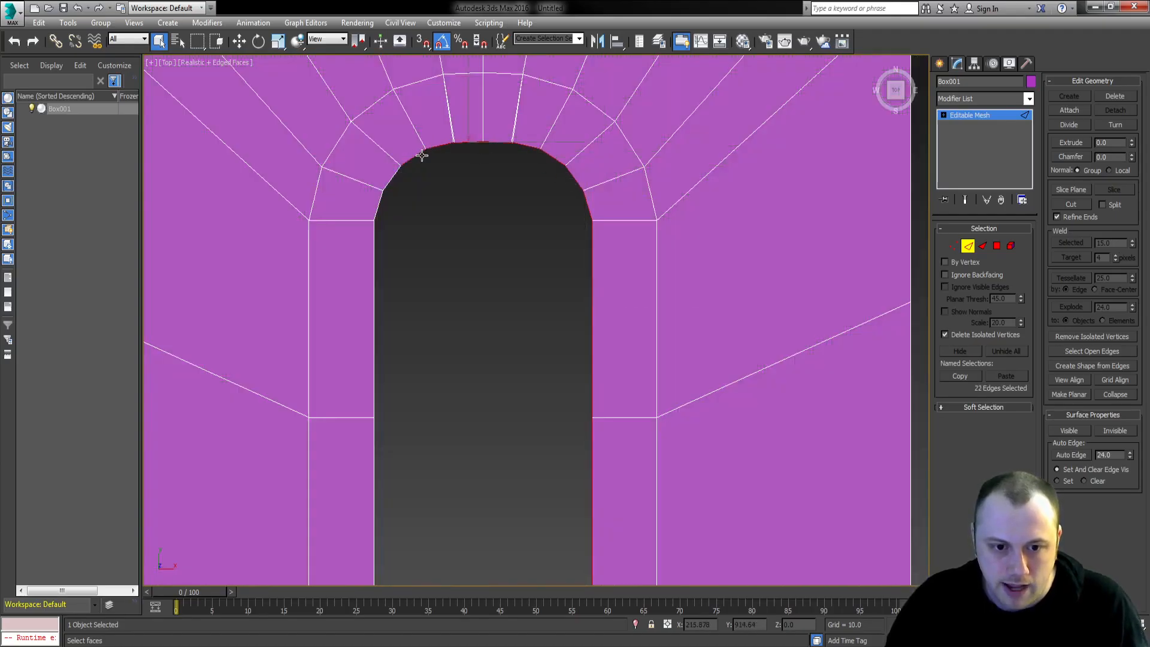
pyautogui.keyDown('ctrl'); pyautogui.click(394, 174); pyautogui.keyUp('ctrl')
# - Complete the opening's edge loop selection by adding the edges along its straight negative-X side
pyautogui.keyDown('ctrl'); pyautogui.moveTo(359, 304); pyautogui.dragTo(379, 335); pyautogui.keyUp('ctrl')
pyautogui.moveTo(380, 335); pyautogui.dragTo(398, 220, button='middle')
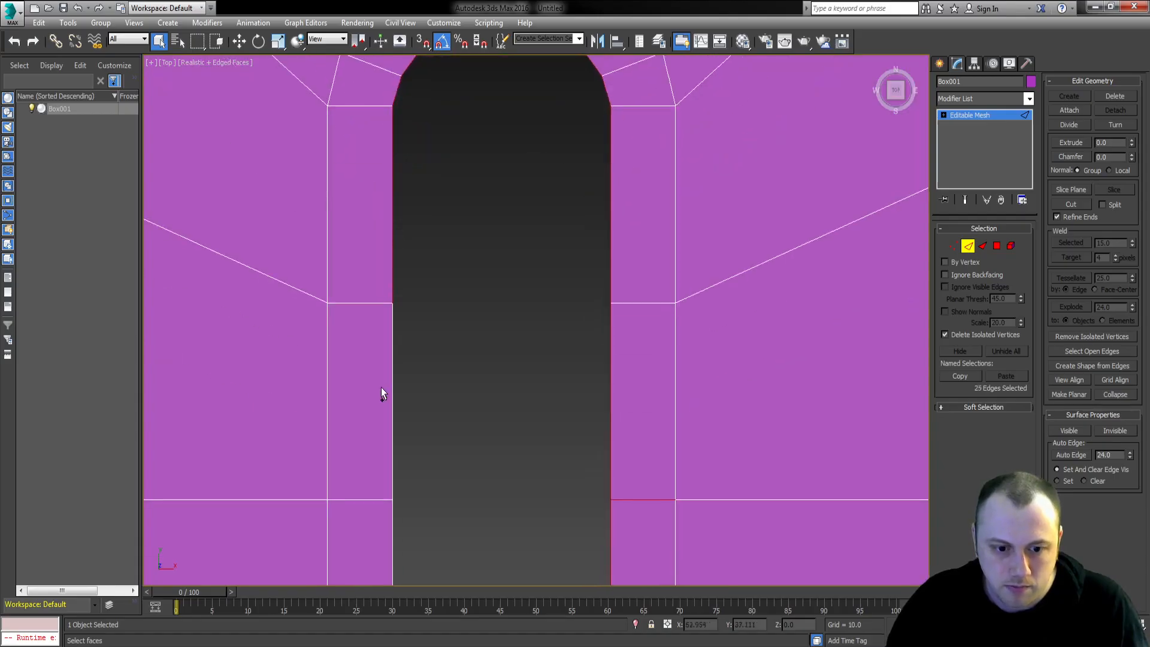
pyautogui.keyDown('ctrl'); pyautogui.moveTo(381, 387); pyautogui.dragTo(407, 397); pyautogui.keyUp('ctrl')
pyautogui.moveTo(421, 396); pyautogui.dragTo(446, 170, button='middle')
pyautogui.keyDown('ctrl'); pyautogui.moveTo(416, 390); pyautogui.dragTo(434, 374); pyautogui.keyUp('ctrl')
pyautogui.moveTo(435, 374); pyautogui.dragTo(445, 228, button='middle')
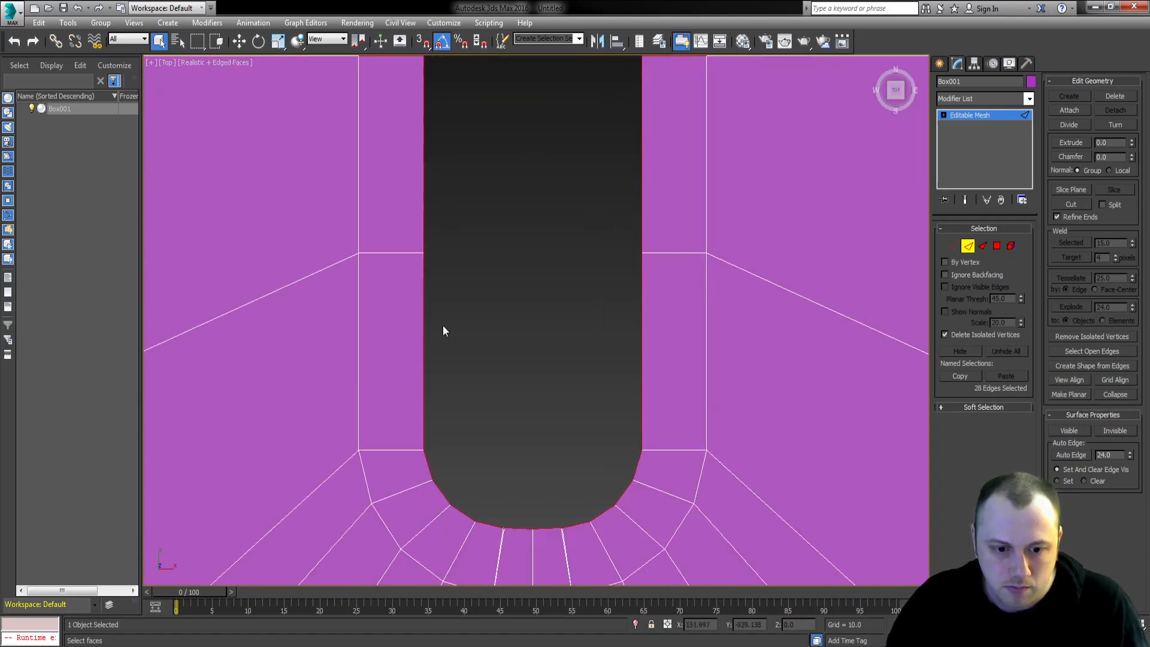
pyautogui.moveTo(443, 327); pyautogui.dragTo(483, 442, button='middle')
pyautogui.moveTo(440, 137); pyautogui.dragTo(426, 297, button='middle')
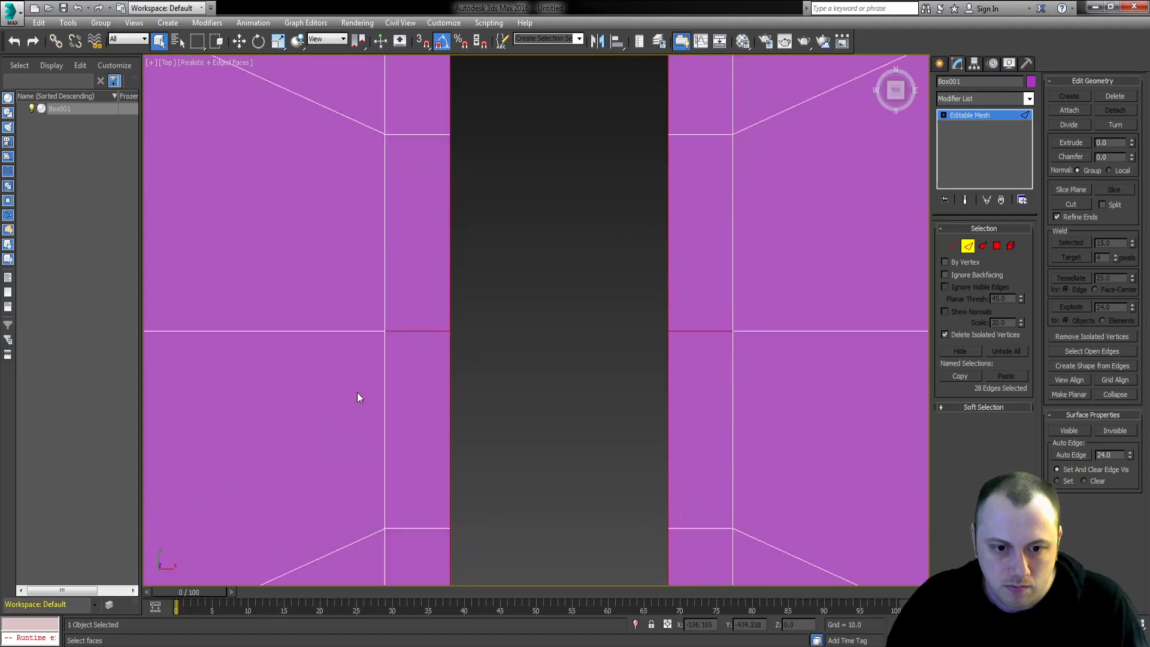
# - Select all vertices of the mesh and weld them with a reduced weld threshold
pyautogui.press('1')
pyautogui.scroll(-5, 523, 321)
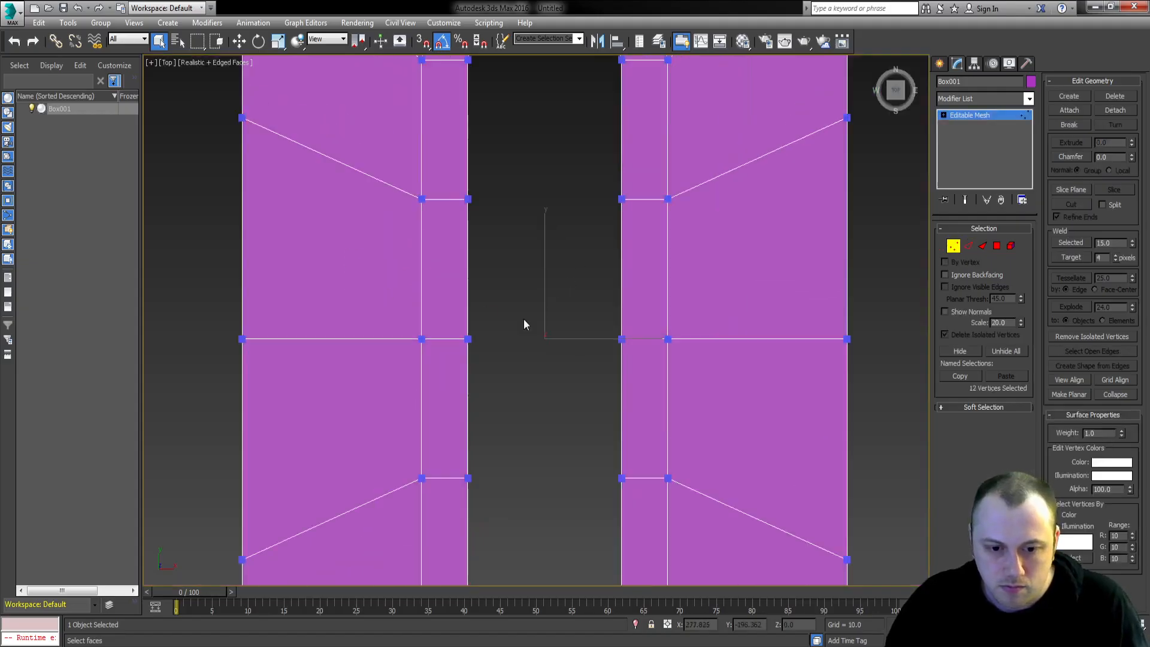
pyautogui.hotkey('ctrl', 'a')
pyautogui.click(1069, 244)
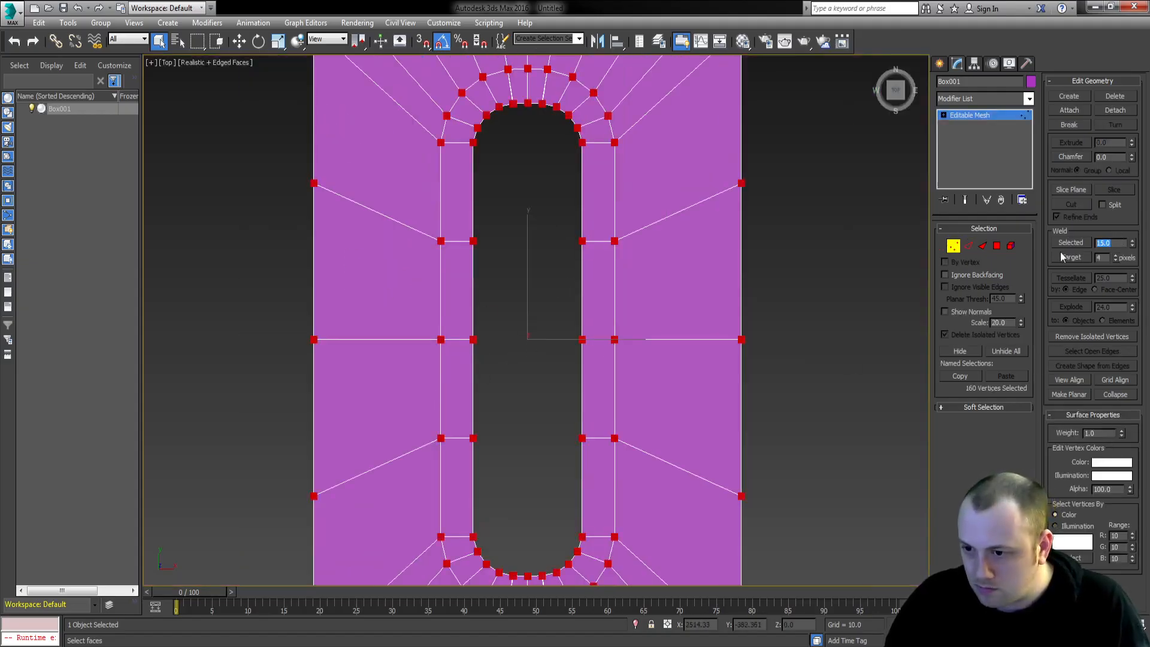
# - Extend the opening's edge loop inward by scaling a copy of it, forming an inner strip around a narrower opening
pyautogui.press('2')
pyautogui.moveTo(598, 268); pyautogui.dragTo(587, 291, button='middle')
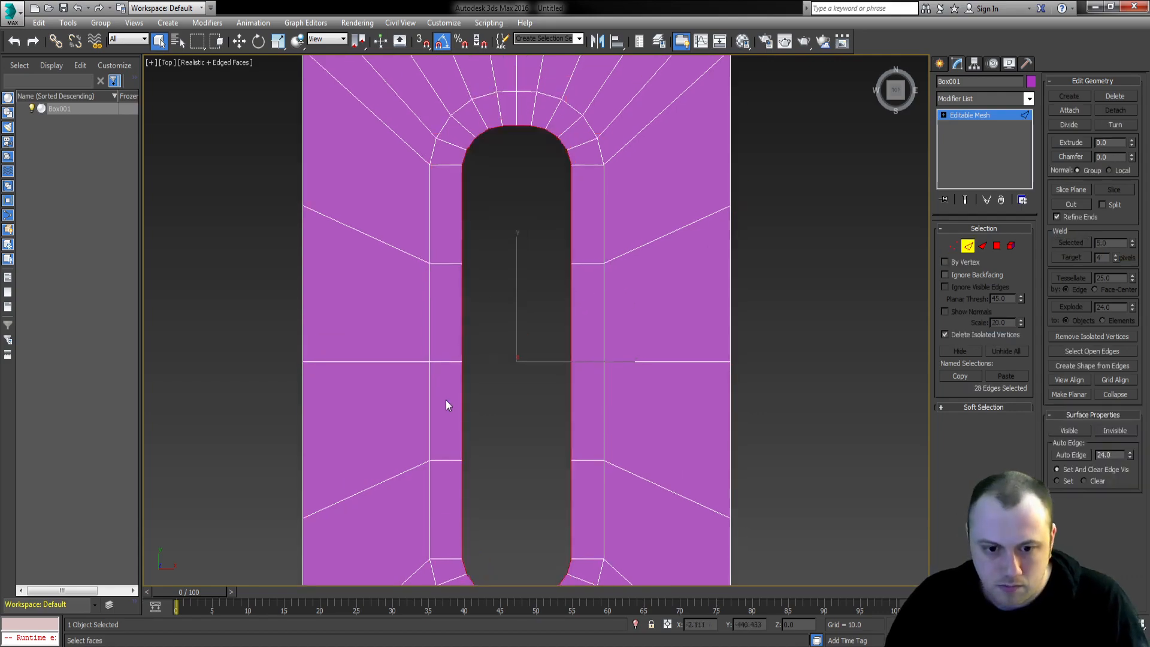
pyautogui.press('p')
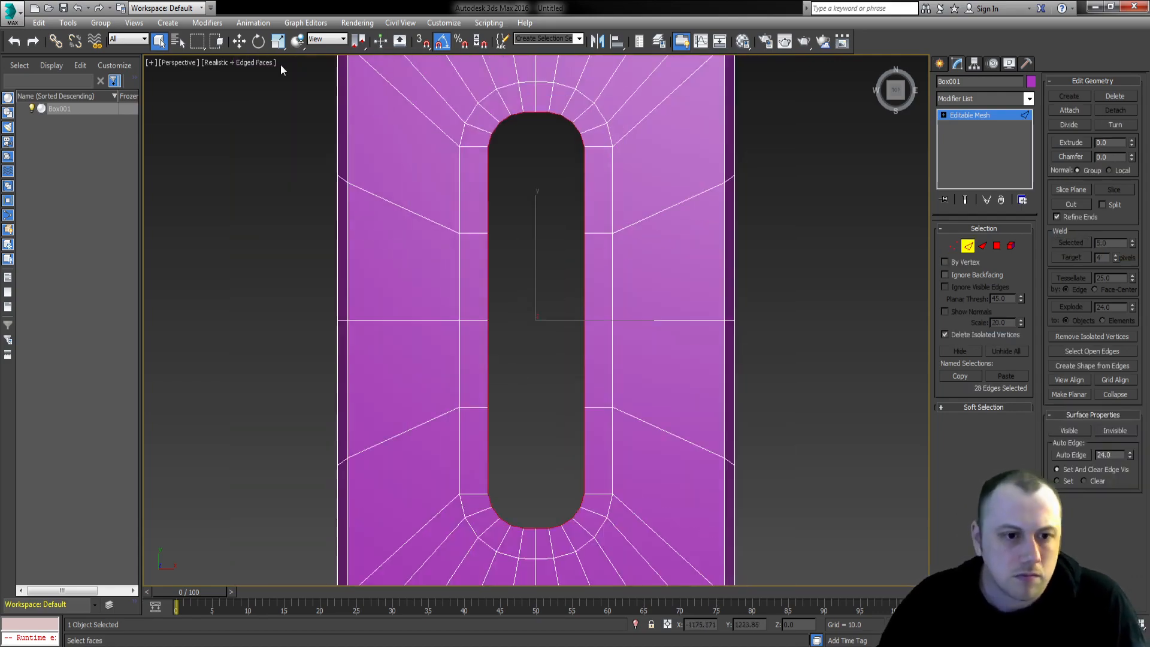
pyautogui.press('r')
pyautogui.keyDown('shift'); pyautogui.moveTo(568, 280); pyautogui.dragTo(596, 321); pyautogui.keyUp('shift')
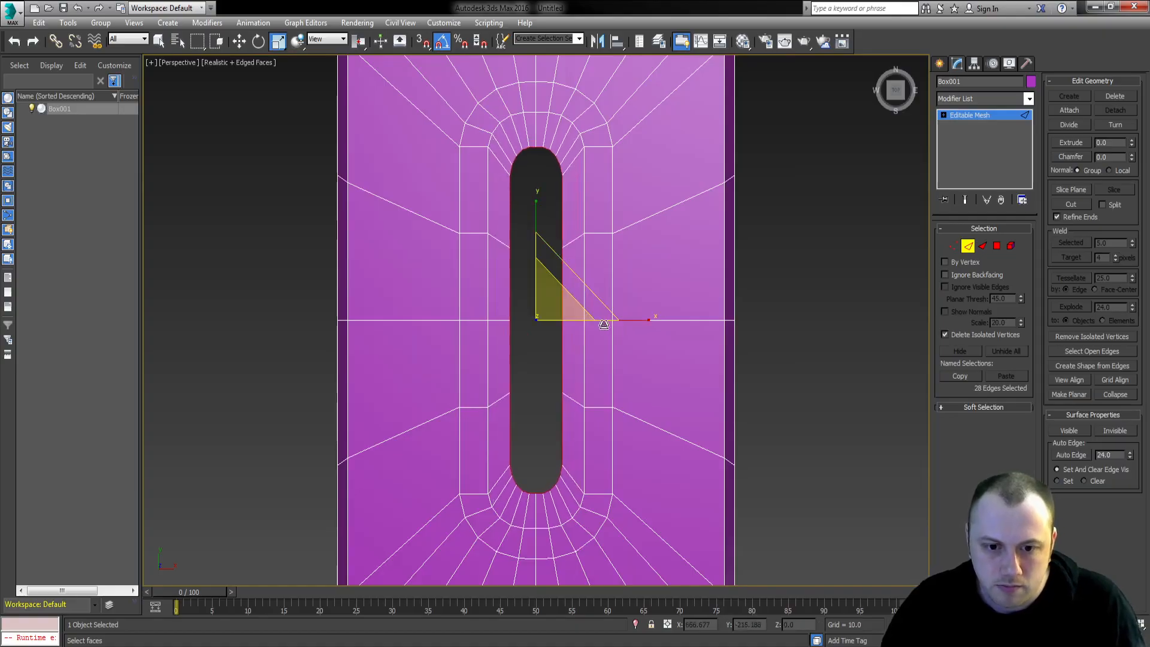
# - Extend the opening's edge loop upward along Z to about 313 to form a raised inner wall
pyautogui.scroll(1, 539, 318)
pyautogui.keyDown('alt'); pyautogui.moveTo(539, 318); pyautogui.dragTo(520, 245, button='middle'); pyautogui.keyUp('alt')
pyautogui.press('w')
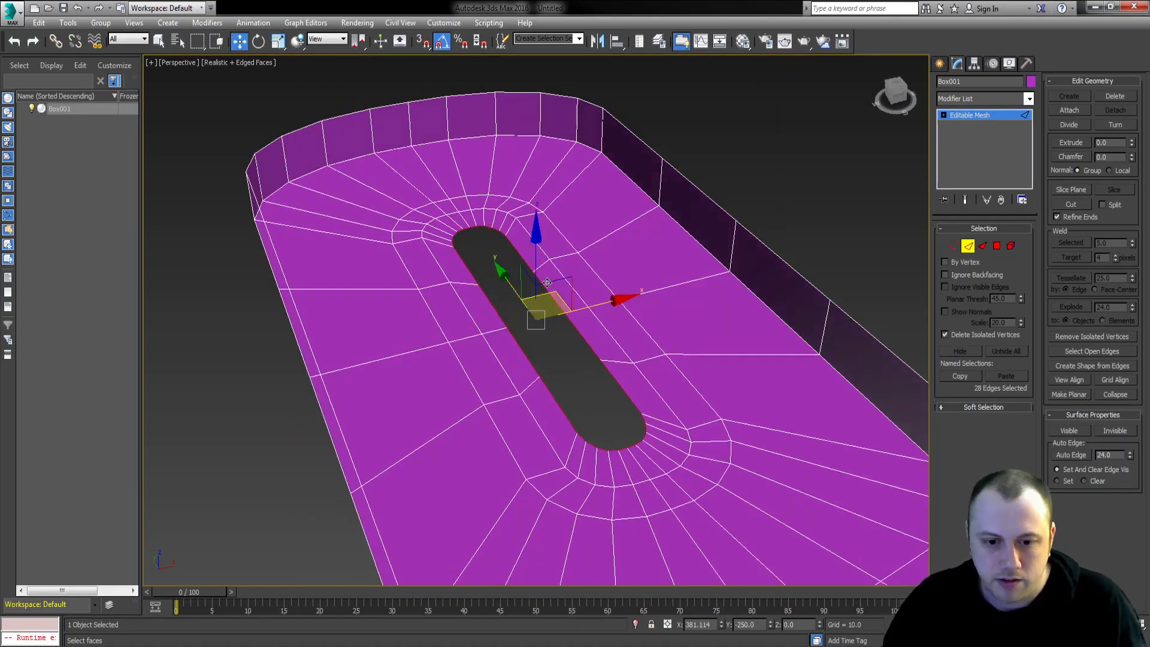
pyautogui.keyDown('shift'); pyautogui.moveTo(533, 239); pyautogui.dragTo(542, 180); pyautogui.keyUp('shift')
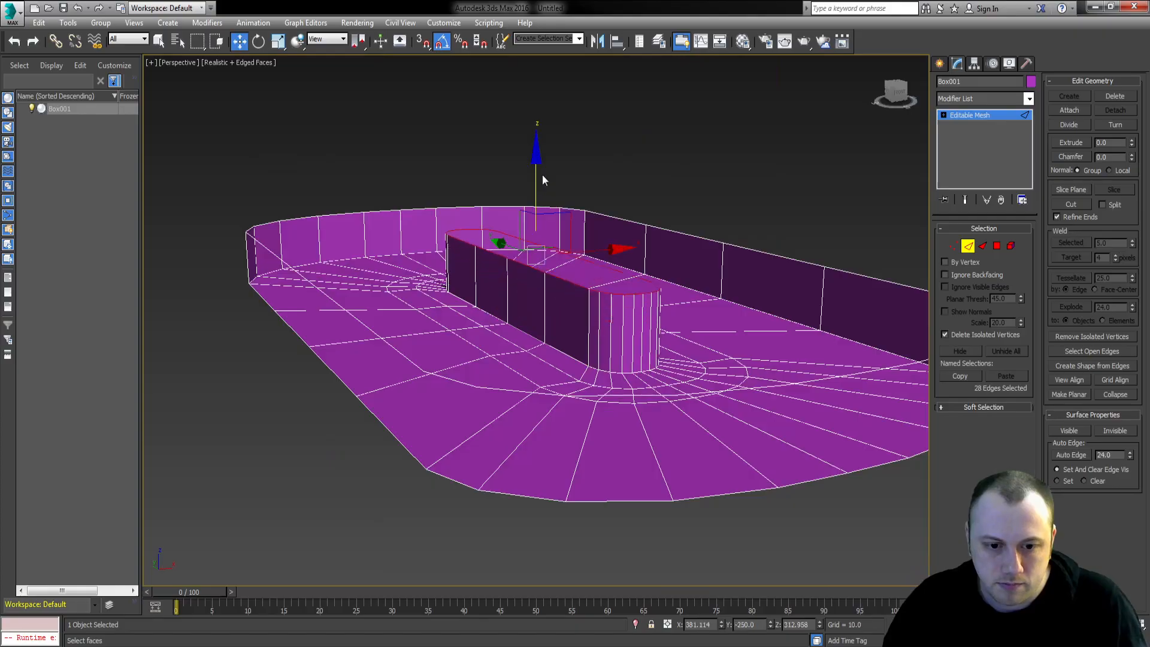
# - Select the strip of road faces running along the negative-X side of the central opening
pyautogui.keyDown('alt'); pyautogui.moveTo(656, 362); pyautogui.dragTo(617, 400, button='middle'); pyautogui.keyUp('alt')
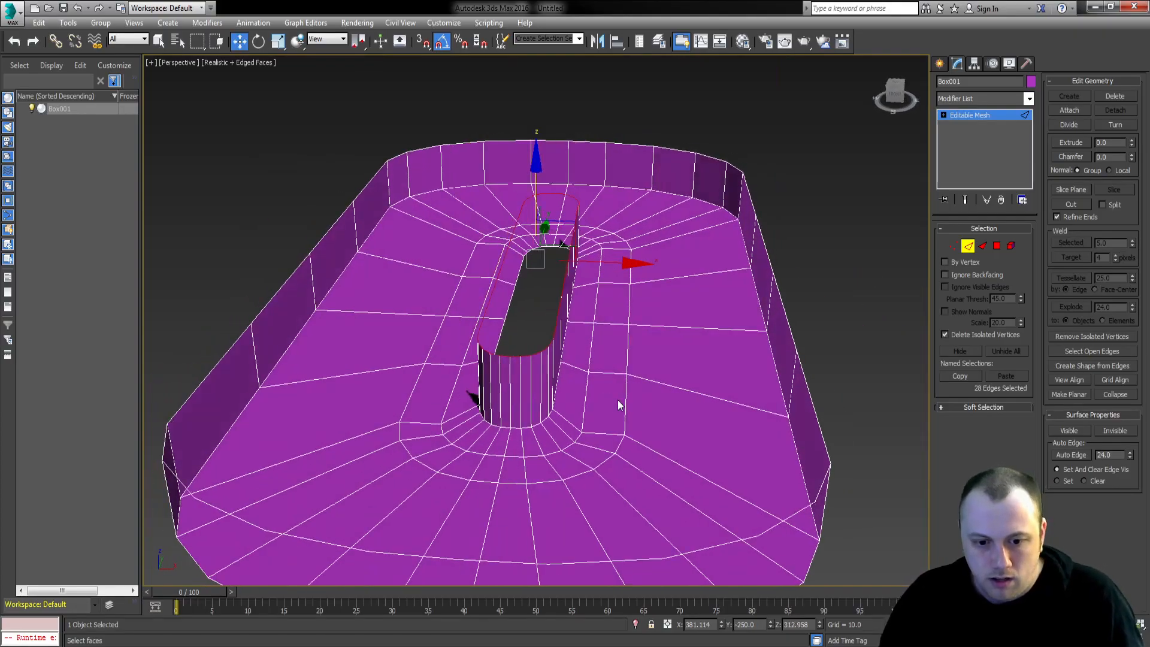
pyautogui.press('4')
pyautogui.press('q')
pyautogui.keyDown('alt'); pyautogui.moveTo(455, 369); pyautogui.dragTo(440, 370, button='middle'); pyautogui.keyUp('alt')
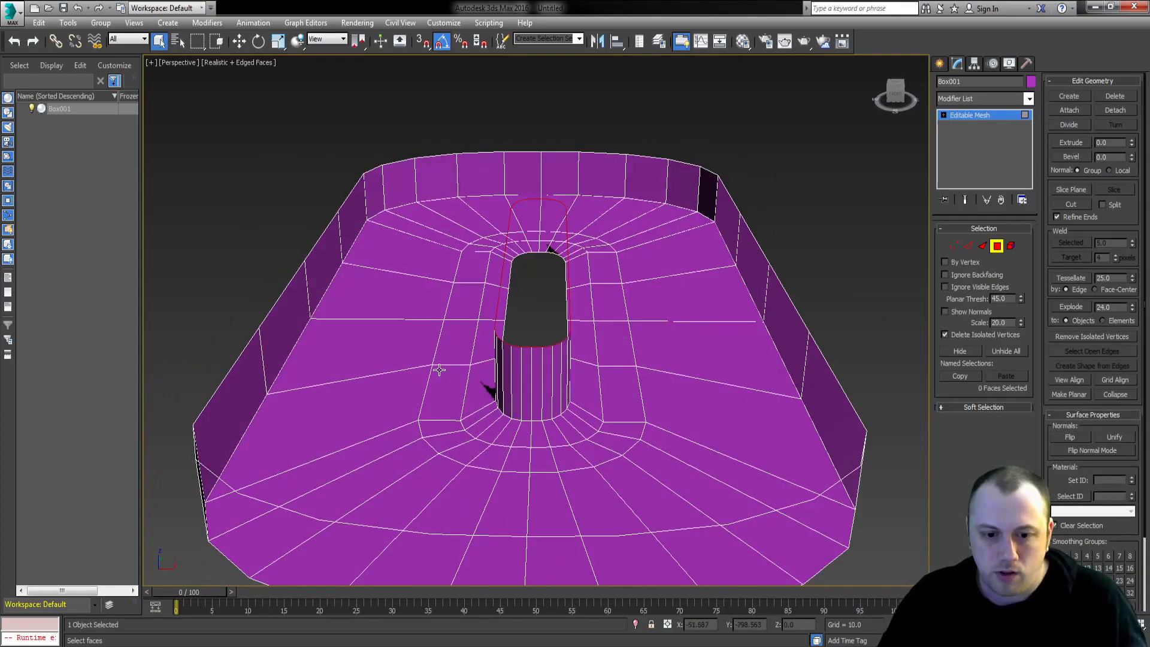
pyautogui.keyDown('alt'); pyautogui.moveTo(441, 418); pyautogui.dragTo(431, 446, button='middle'); pyautogui.keyUp('alt')
pyautogui.moveTo(460, 419); pyautogui.dragTo(467, 208)
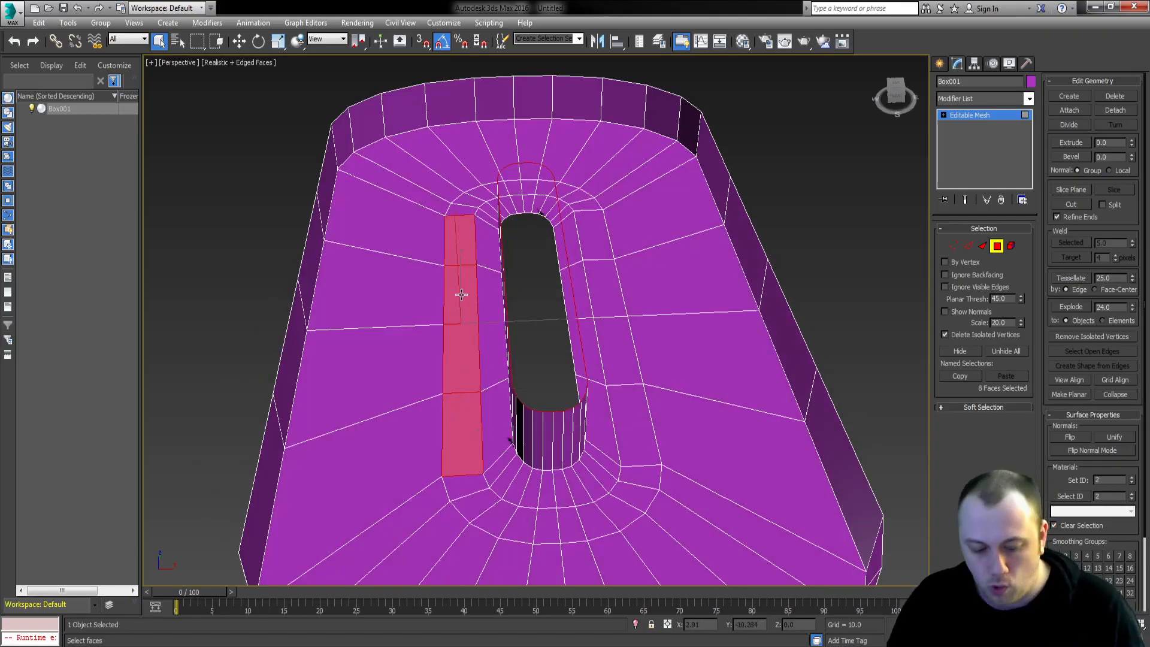
# - Change the first sample material to Multi/Sub-Object, discarding the old material, and set its number of materials to 3
pyautogui.press('m')
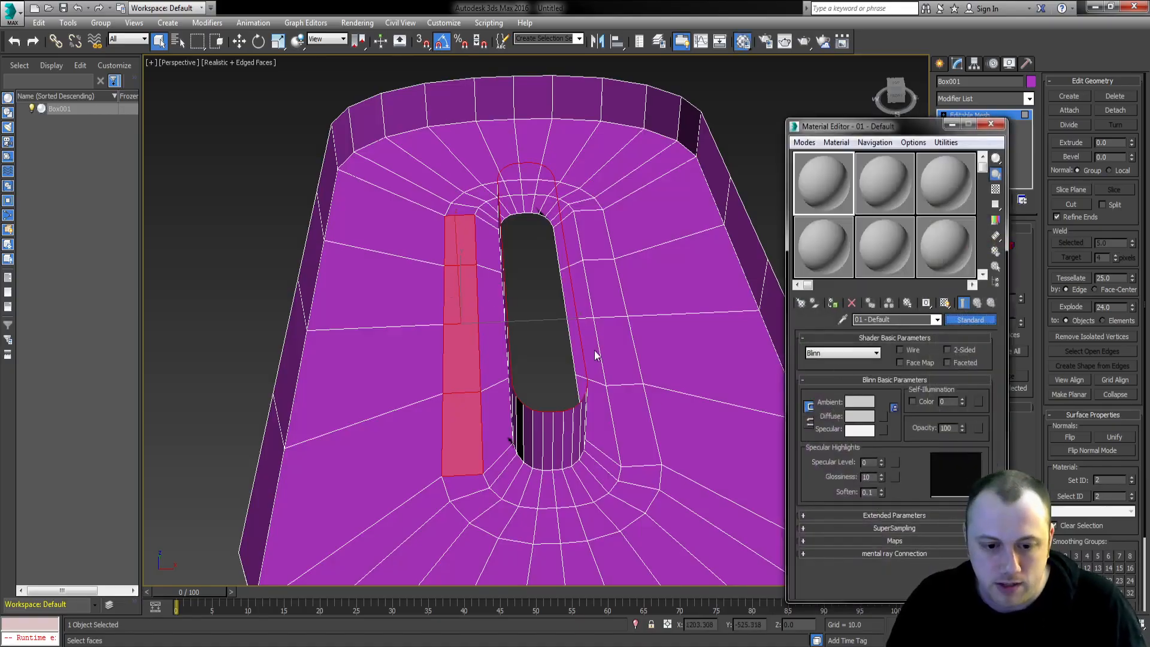
pyautogui.doubleClick(411, 257)
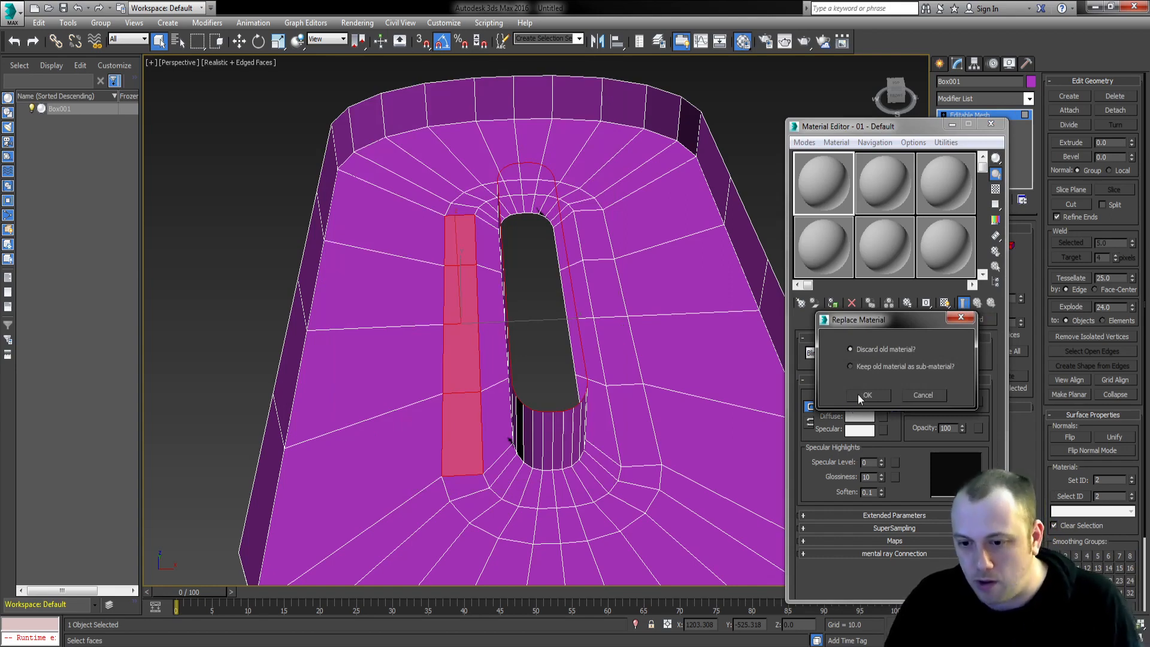
pyautogui.moveTo(892, 320); pyautogui.dragTo(659, 281)
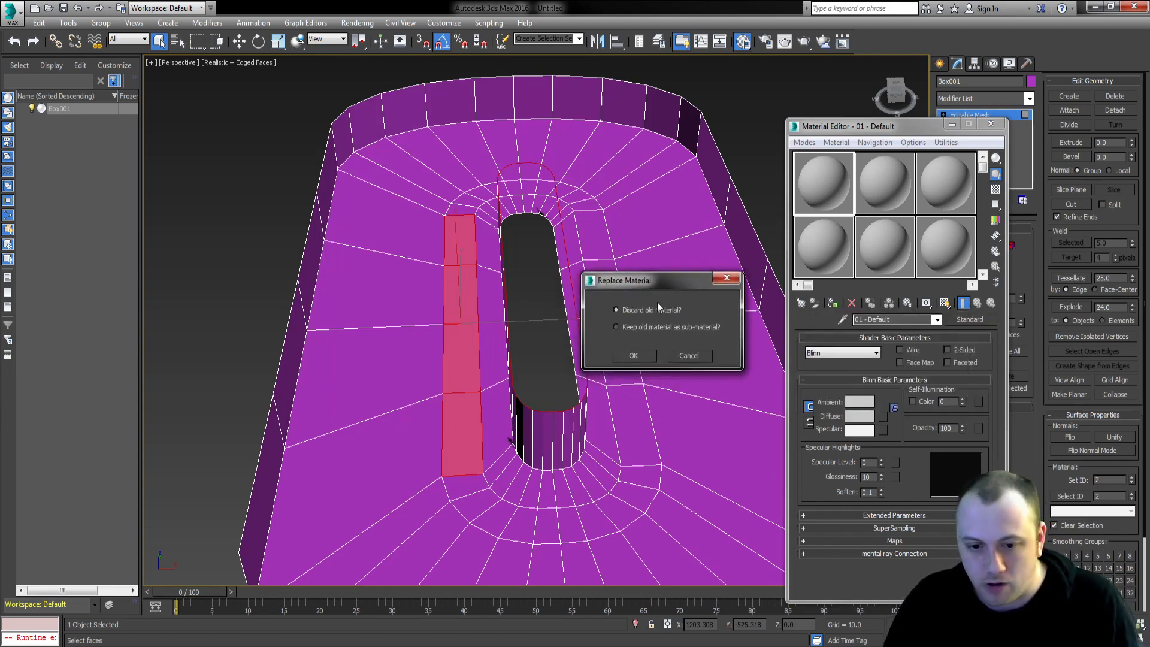
pyautogui.click(640, 358)
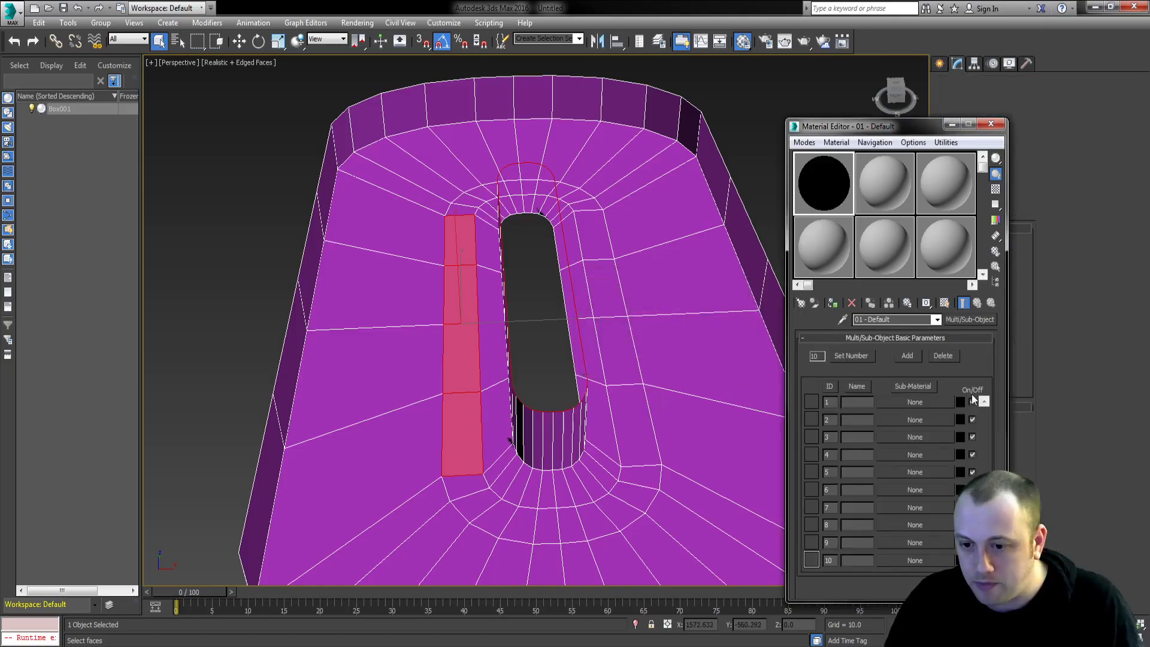
pyautogui.click(852, 356)
pyautogui.write('3')
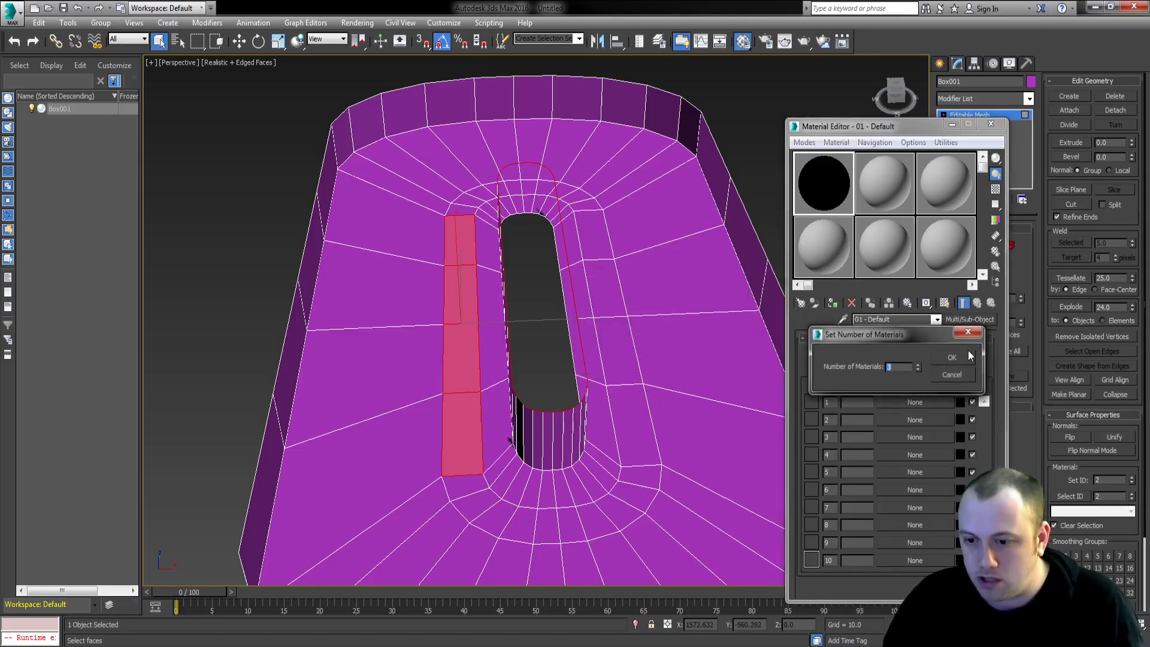
pyautogui.click(969, 357)
# - Assign a Standard sub-material to ID 1 with a road texture bitmap as its diffuse map
pyautogui.click(900, 408)
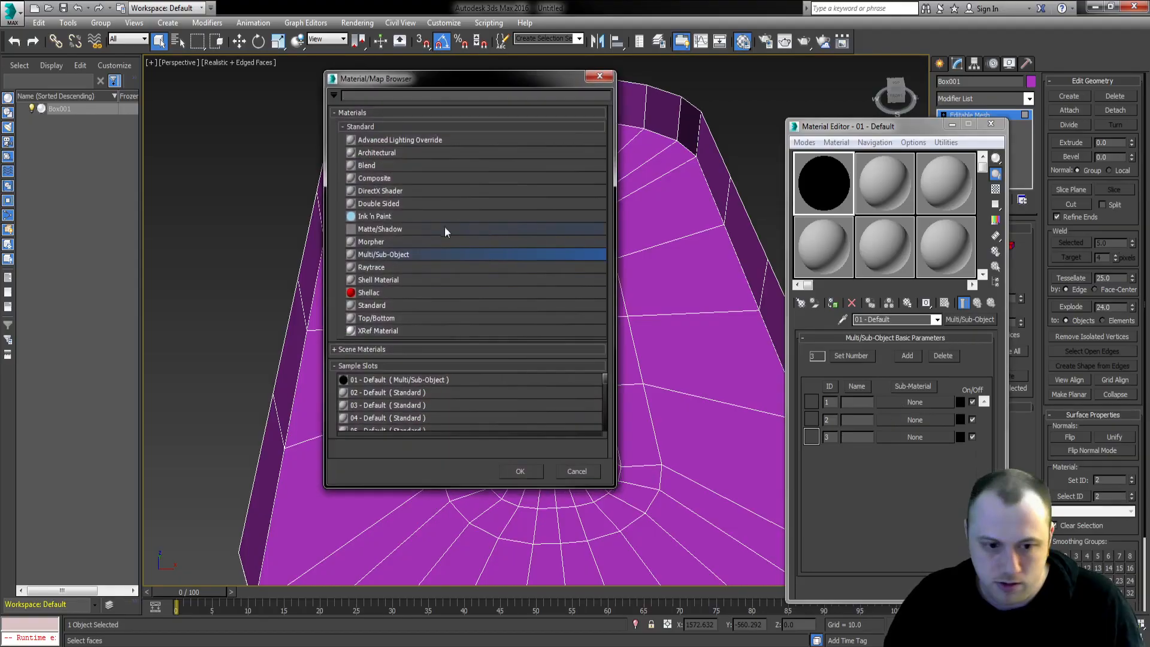
pyautogui.doubleClick(383, 308)
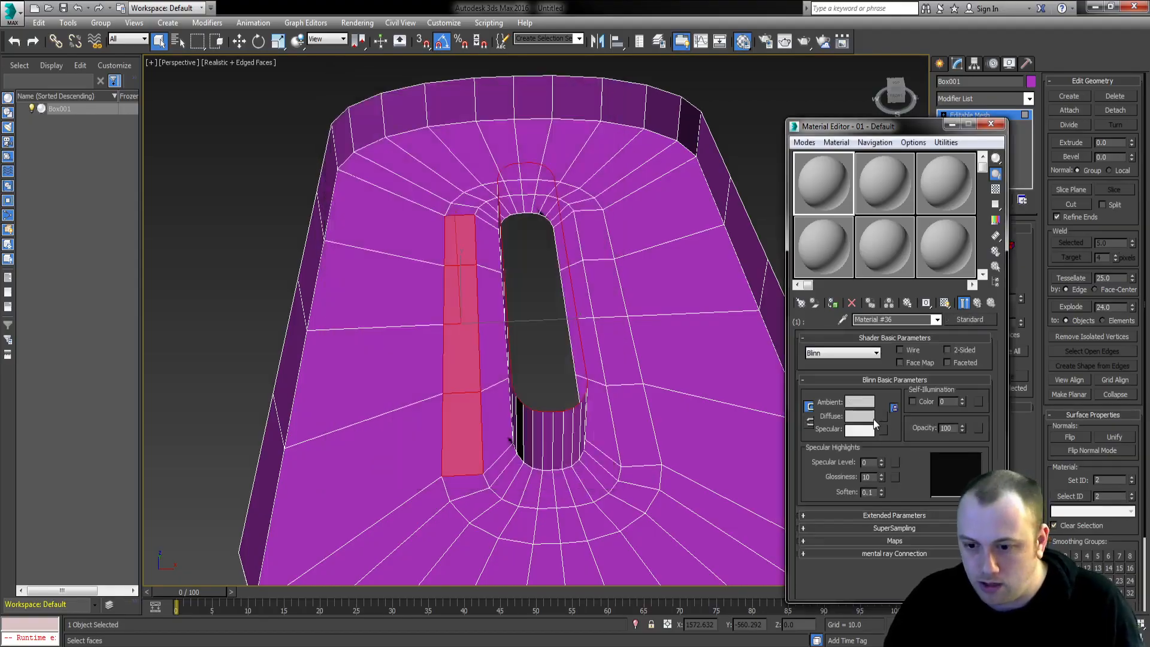
pyautogui.click(886, 421)
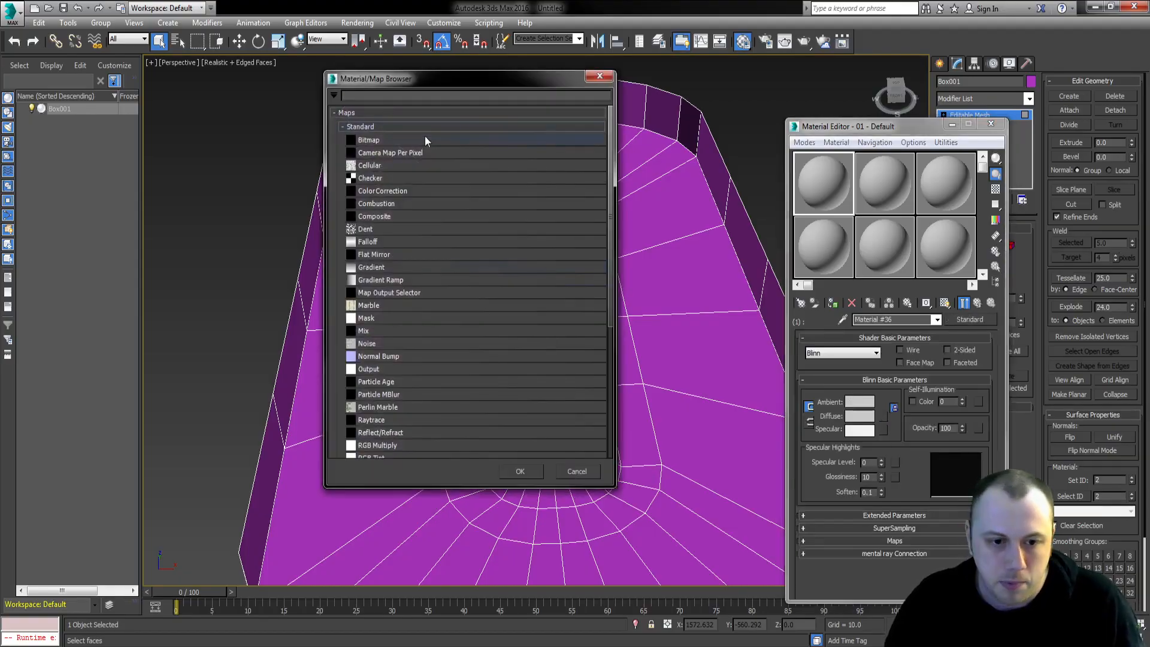
pyautogui.doubleClick(424, 137)
pyautogui.click(372, 199)
pyautogui.write('road')
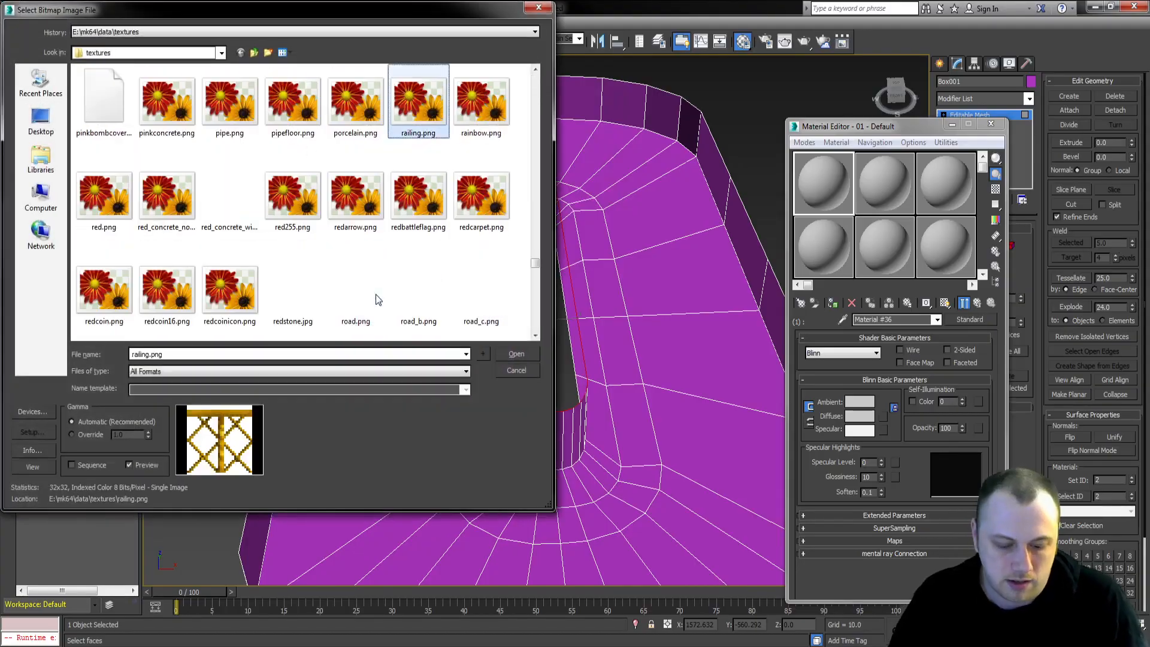
pyautogui.doubleClick(418, 300)
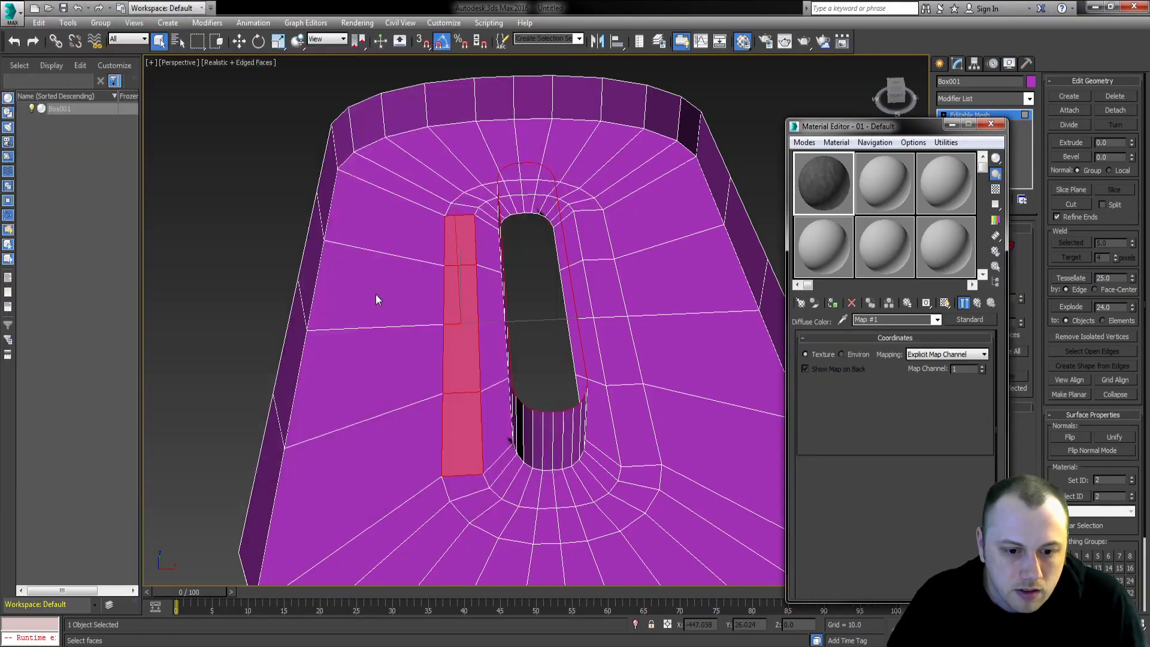
pyautogui.click(978, 303)
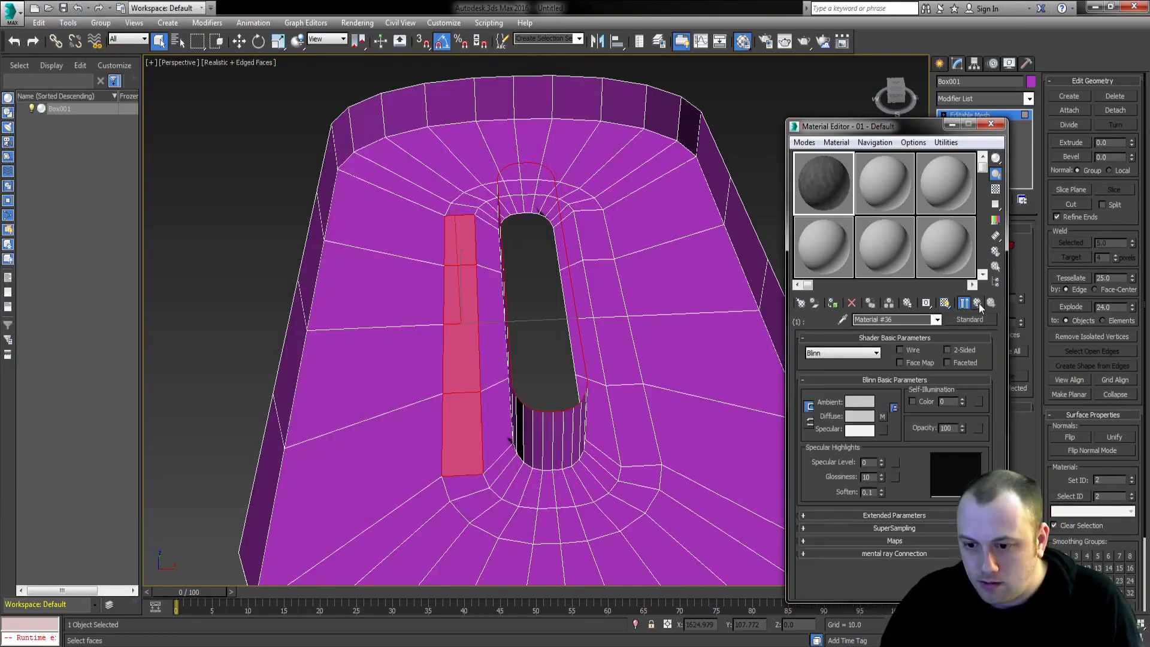
pyautogui.click(977, 304)
# - Assign a Standard sub-material to ID 2 with the grass.png bitmap as its diffuse map
pyautogui.click(889, 419)
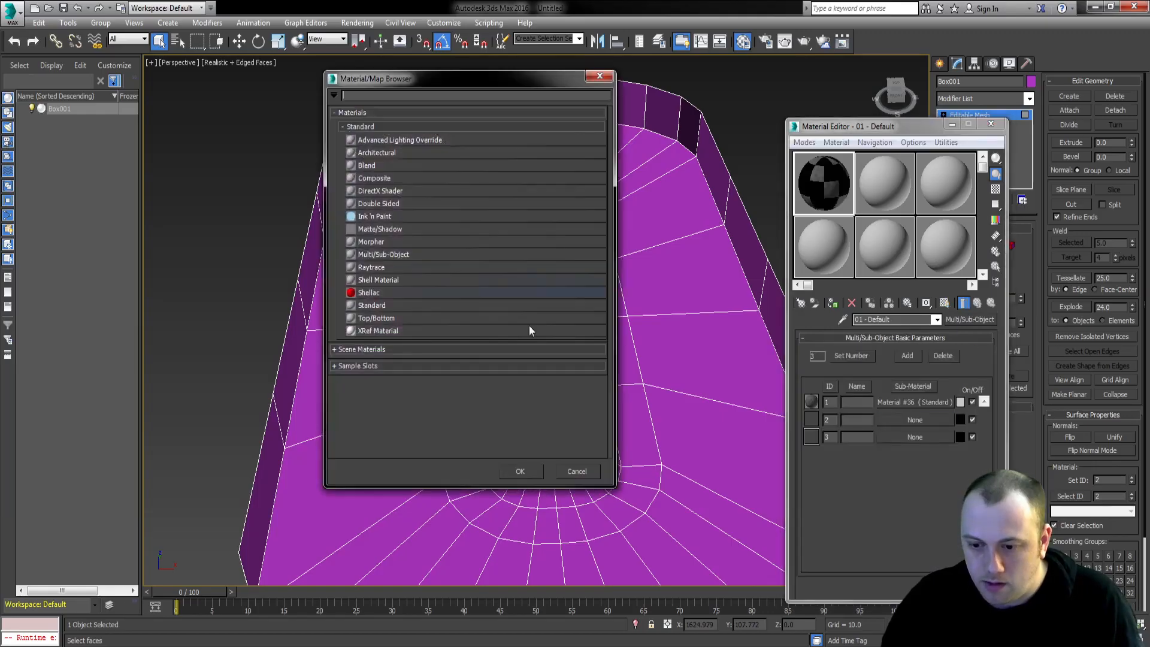
pyautogui.doubleClick(390, 305)
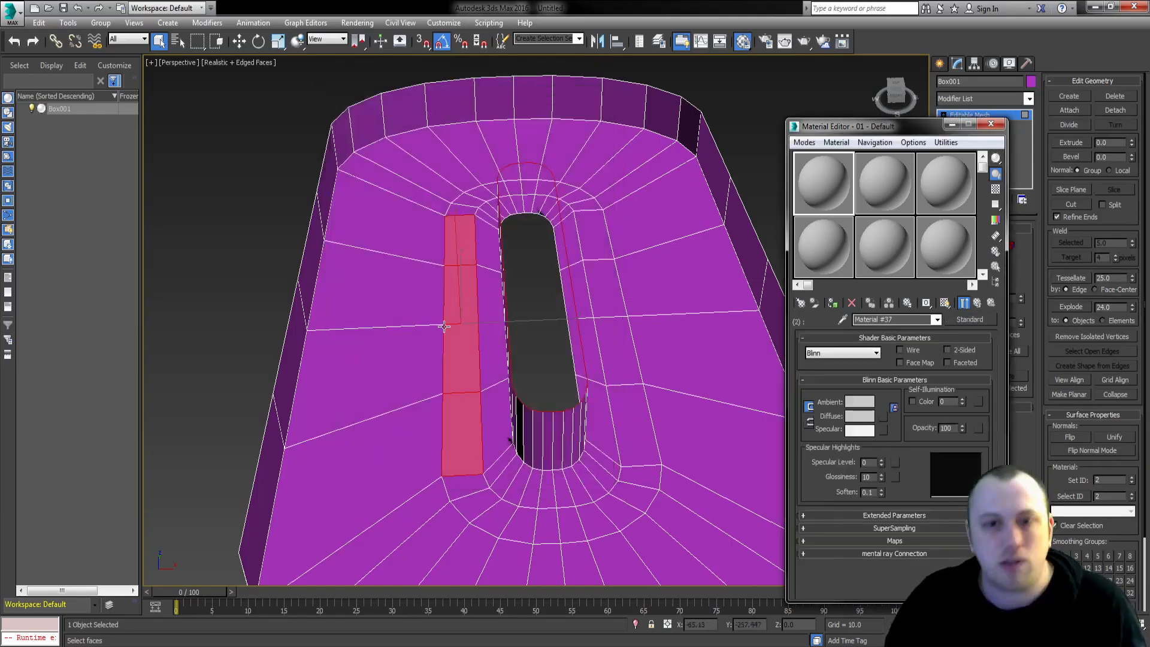
pyautogui.click(882, 415)
pyautogui.doubleClick(369, 139)
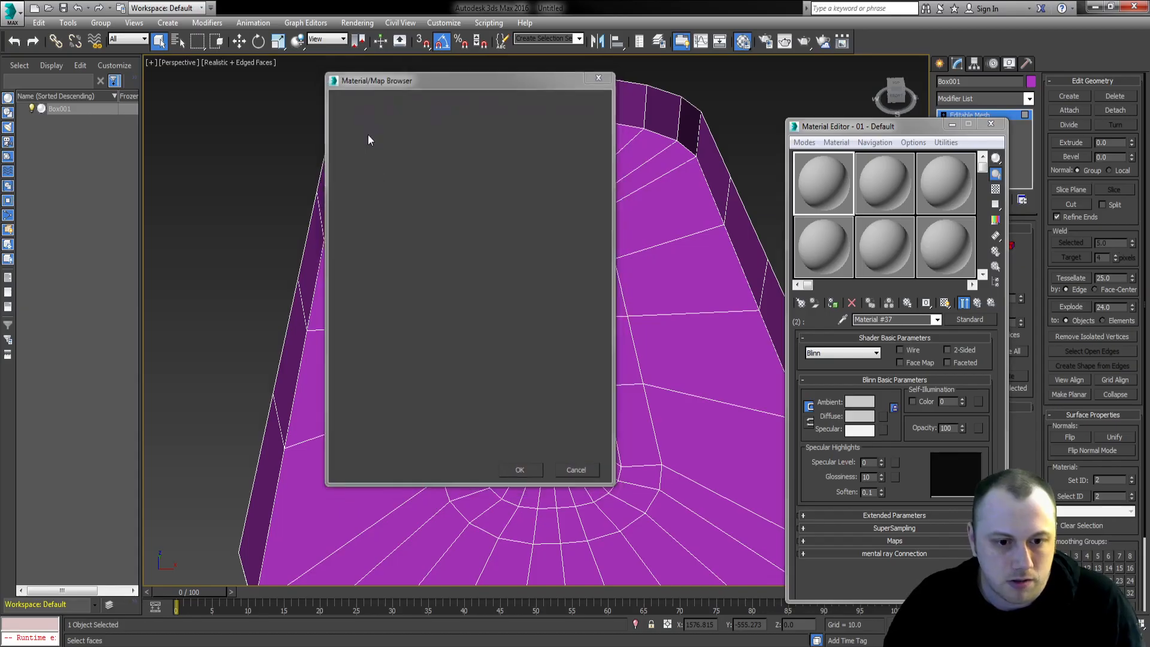
pyautogui.click(357, 207)
pyautogui.write('grass.png')
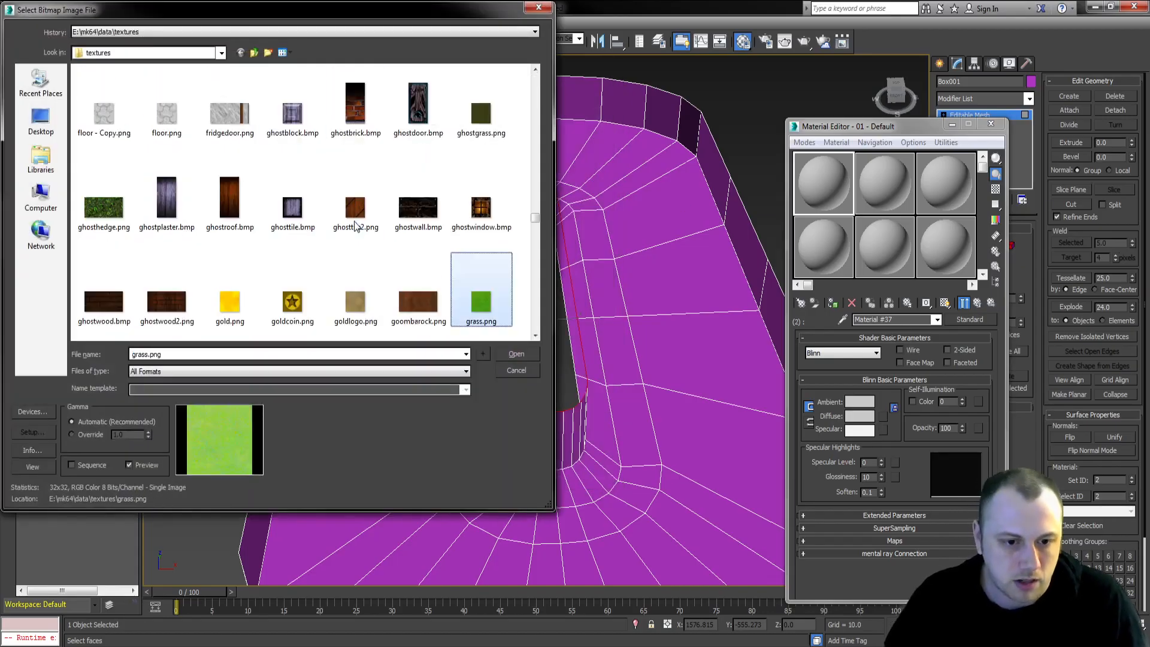
pyautogui.press('Return')
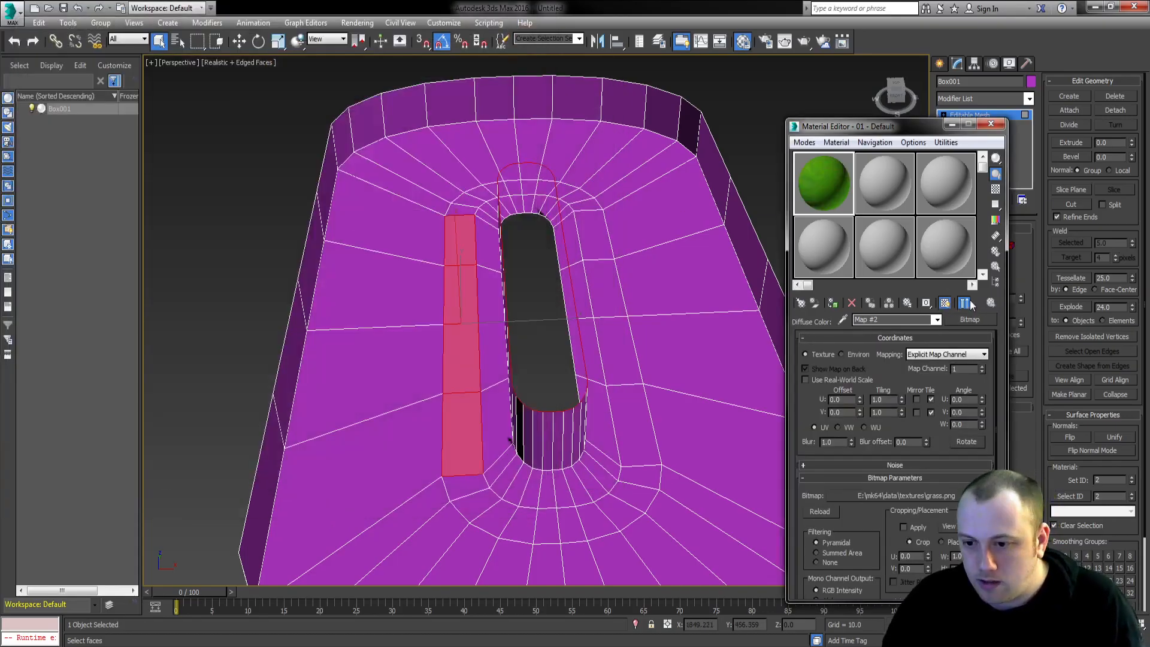
# - Assign a Standard sub-material to ID 3 with the brick.png bitmap as its diffuse map
pyautogui.click(977, 303)
pyautogui.click(977, 302)
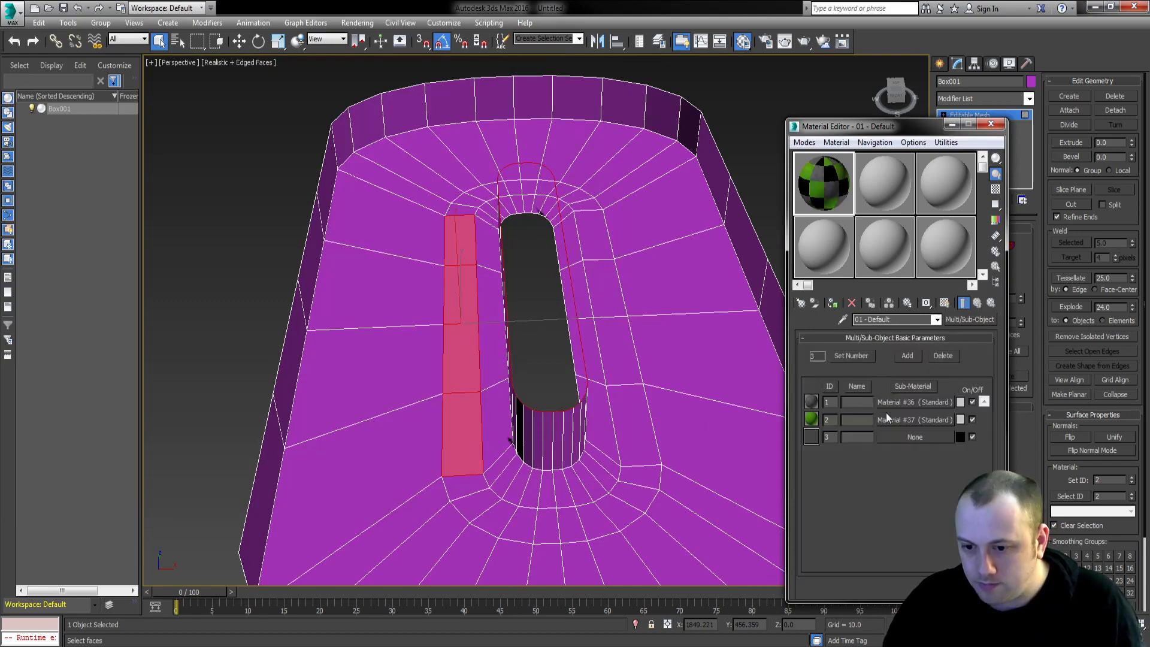
pyautogui.click(887, 434)
pyautogui.click(375, 307)
pyautogui.doubleClick(375, 309)
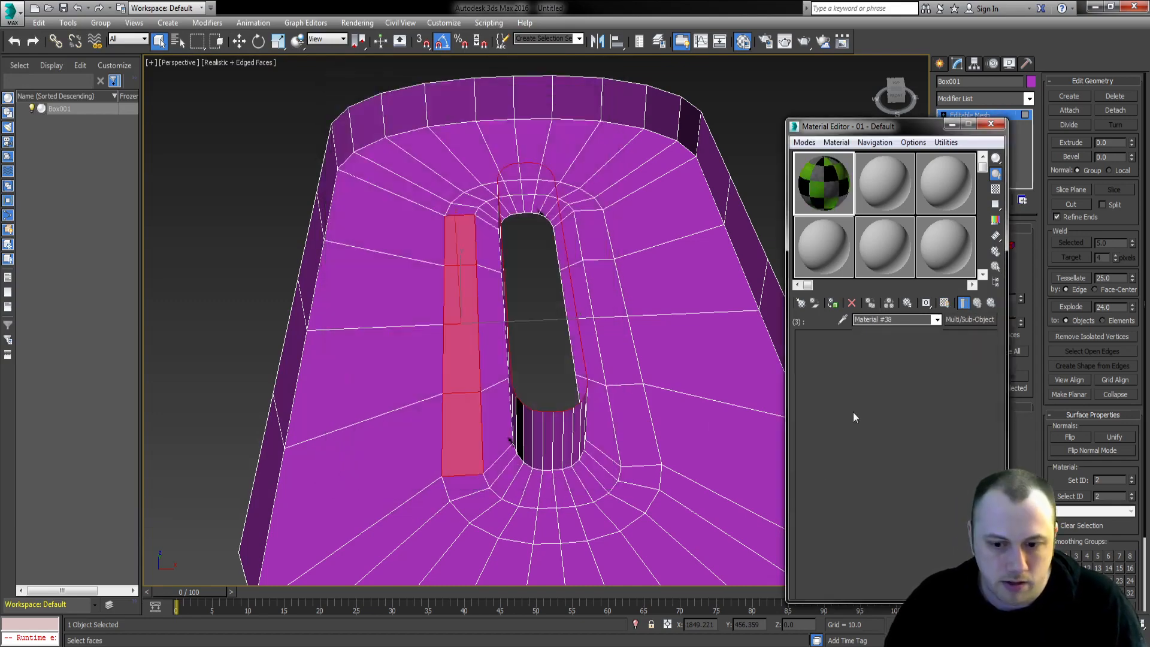
pyautogui.click(882, 415)
pyautogui.doubleClick(360, 144)
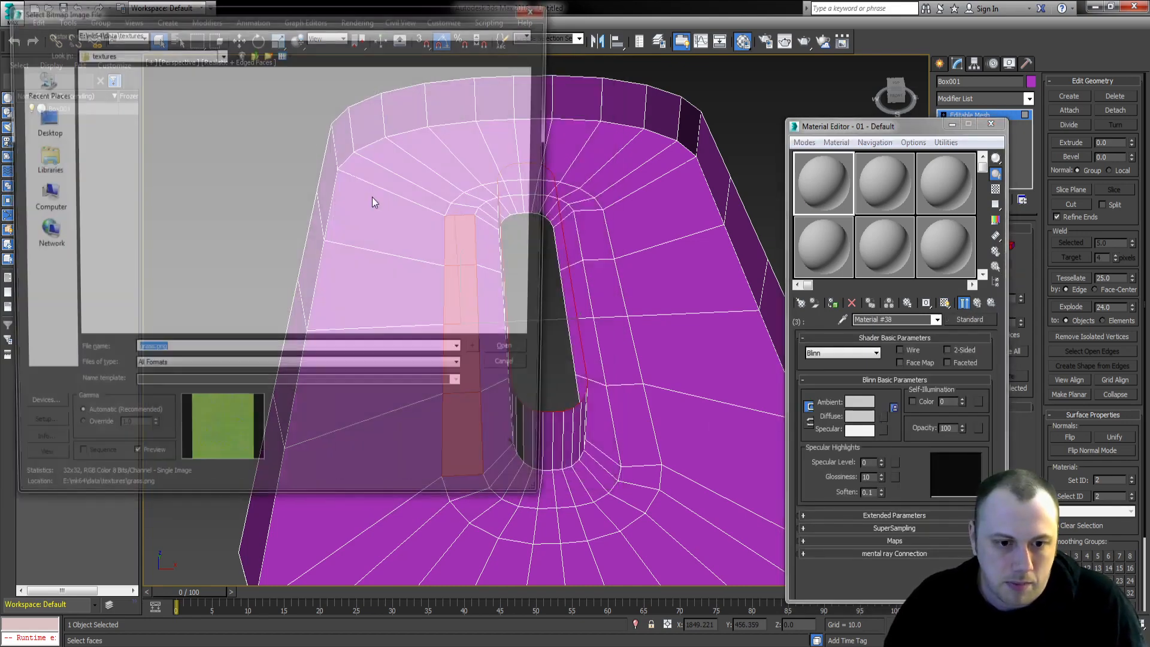
pyautogui.click(355, 293)
pyautogui.scroll(-5, 299, 210)
pyautogui.click(229, 102)
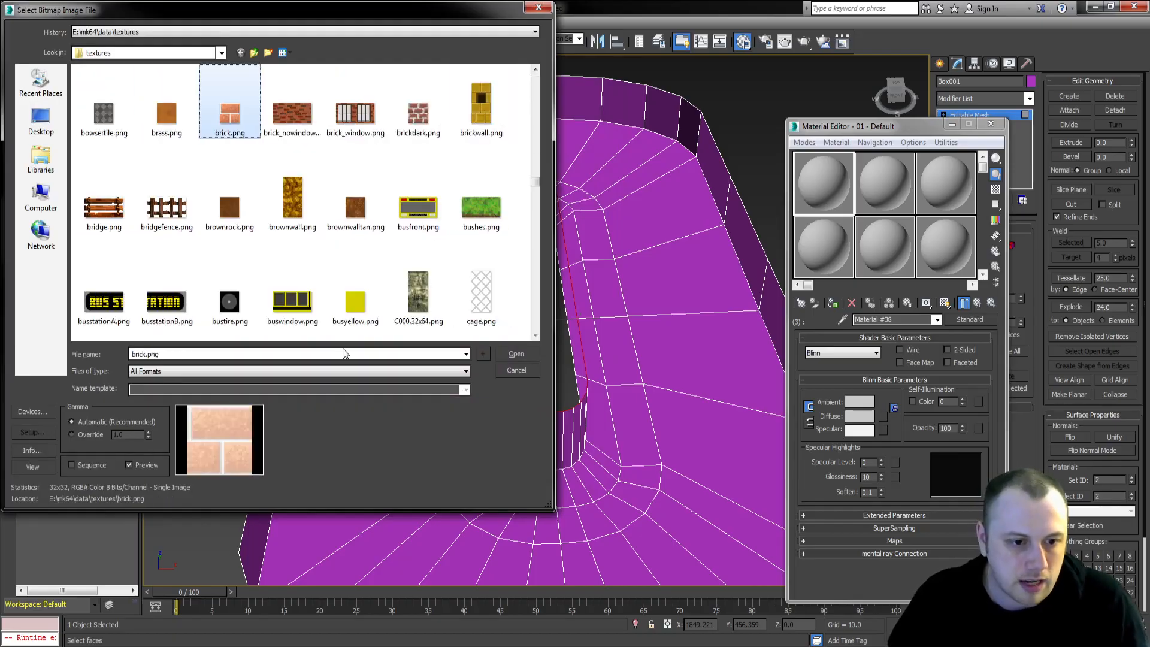
pyautogui.click(516, 354)
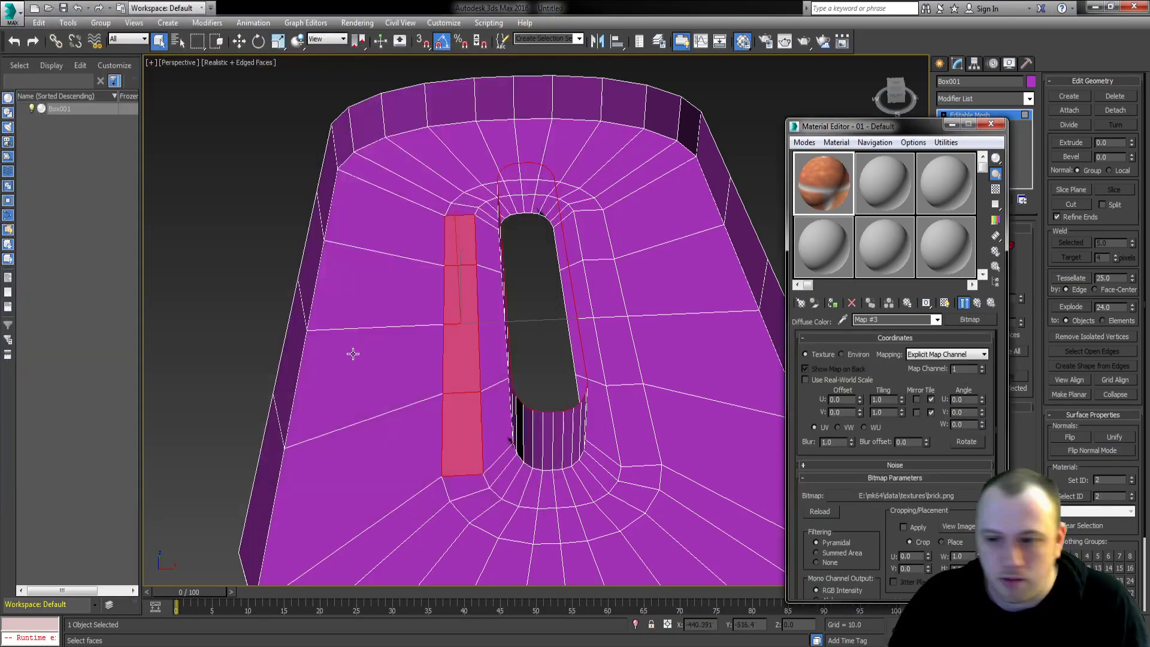
pyautogui.click(978, 303)
pyautogui.click(978, 303)
# - In the Top view, select the road faces along the positive-Y half of the negative-X straight
pyautogui.click(642, 268)
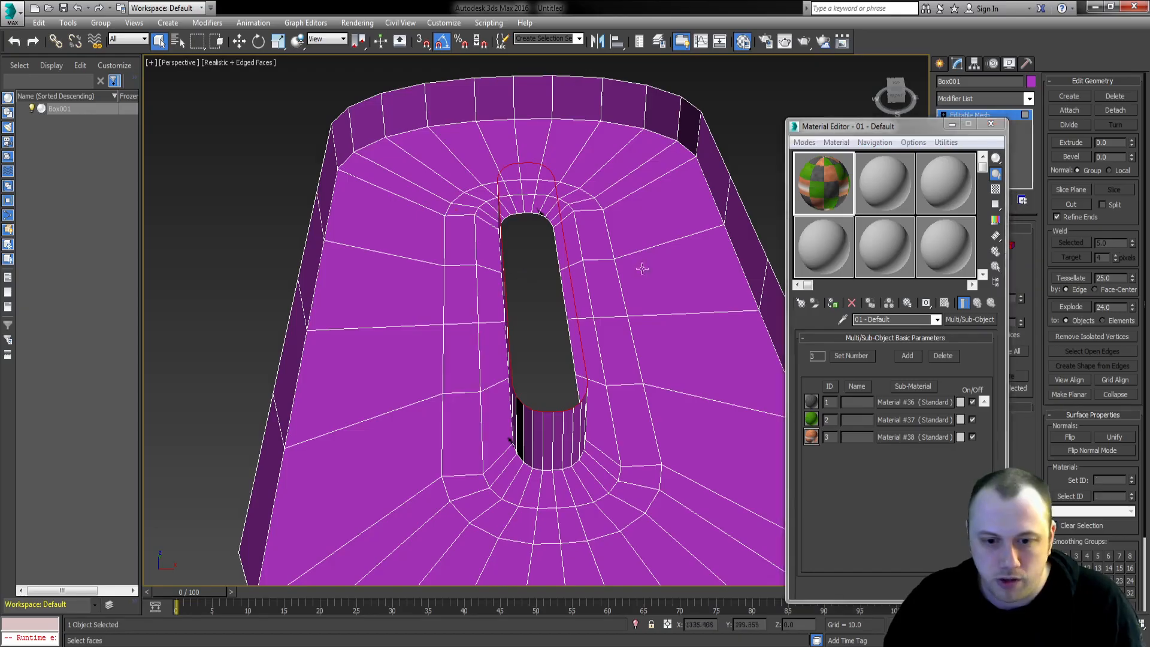
pyautogui.click(951, 123)
pyautogui.keyDown('alt'); pyautogui.moveTo(617, 226); pyautogui.dragTo(590, 270, button='middle'); pyautogui.keyUp('alt')
pyautogui.press('t')
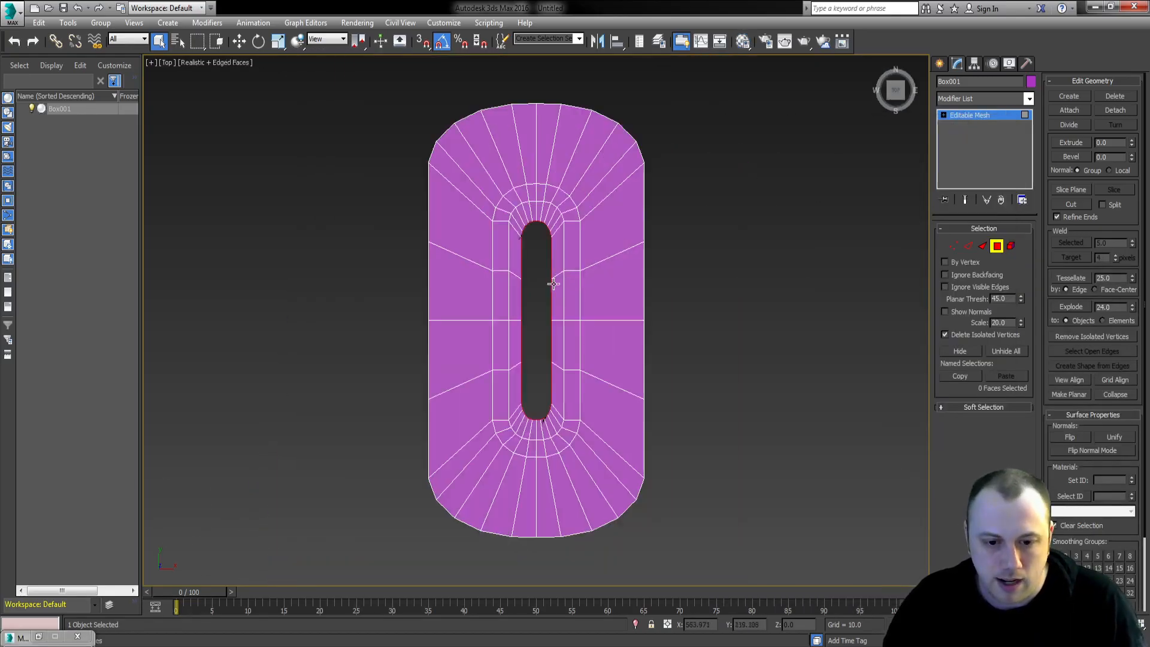
pyautogui.scroll(5, 476, 362)
pyautogui.click(467, 313)
pyautogui.keyDown('ctrl'); pyautogui.click(461, 216); pyautogui.keyUp('ctrl')
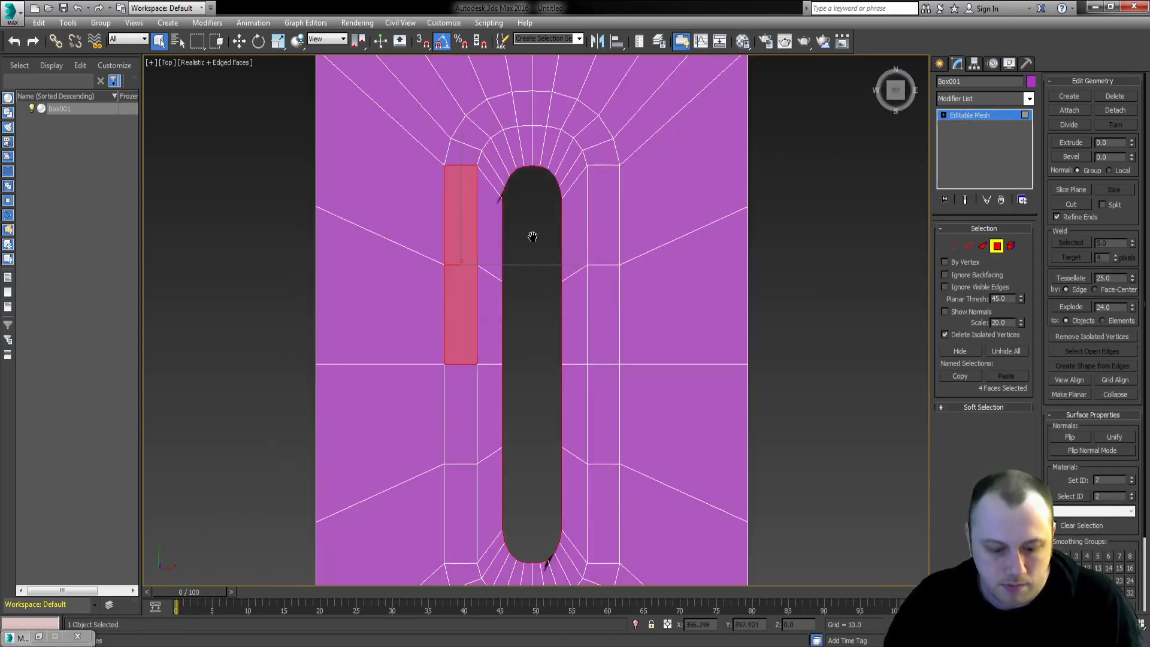
# - Apply the Multi/Sub-Object material to the track mesh and return to editing its faces
pyautogui.press('m')
pyautogui.click(939, 63)
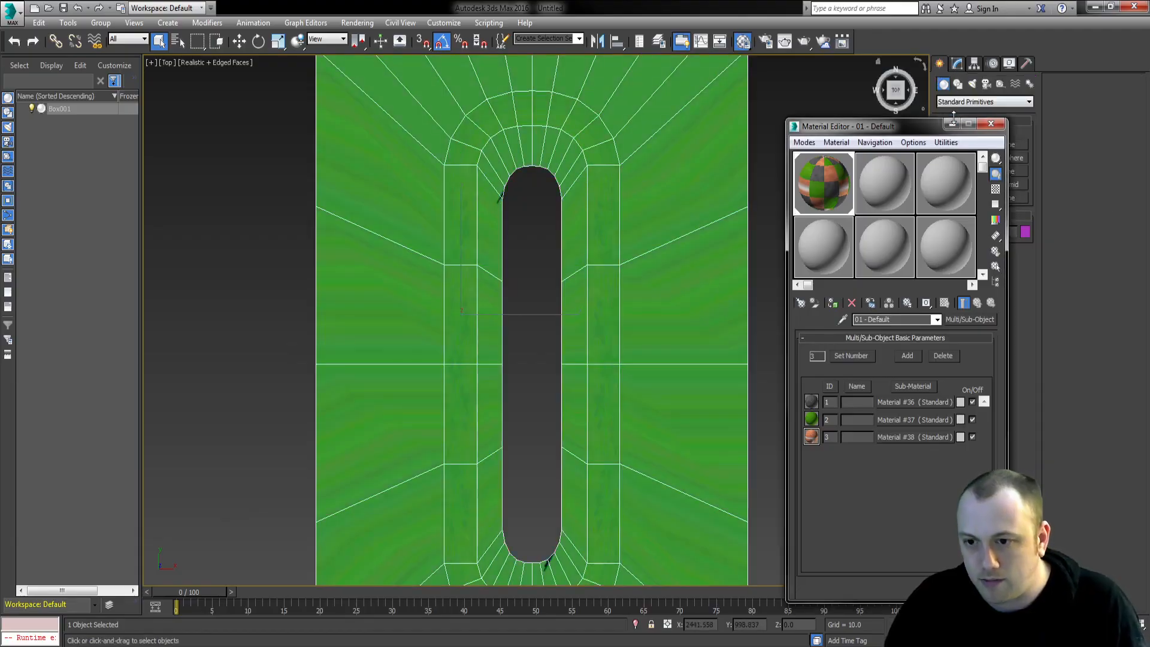
pyautogui.click(951, 124)
pyautogui.click(957, 63)
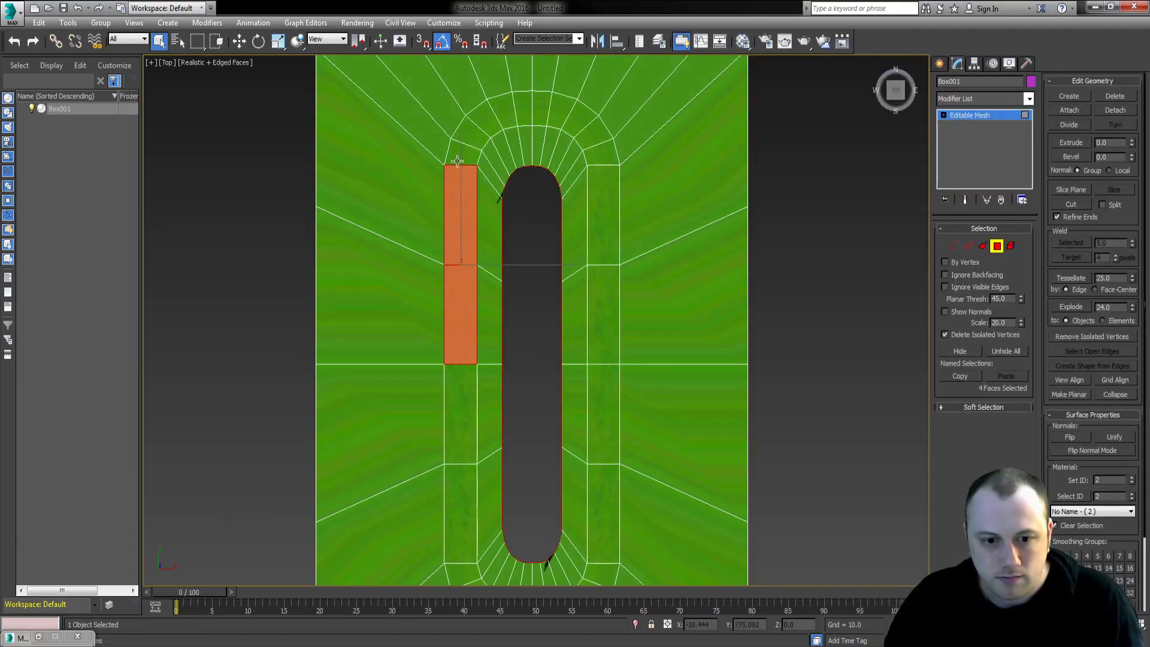
# - Extend the road face selection around the positive-Y bend and along the whole positive-X straight
pyautogui.moveTo(464, 154)
pyautogui.keyDown('ctrl'); pyautogui.mouseDown()
pyautogui.moveTo(470, 127)
pyautogui.moveTo(509, 107)
pyautogui.moveTo(586, 120)
pyautogui.moveTo(598, 242)
pyautogui.mouseUp(); pyautogui.keyUp('ctrl')
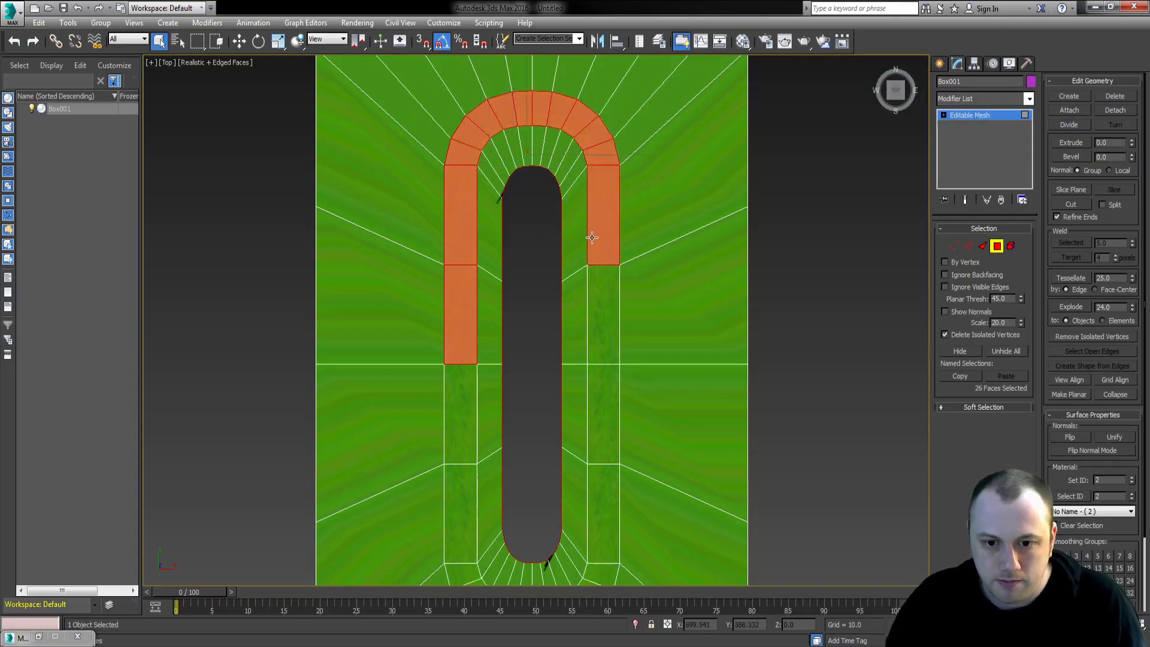
pyautogui.moveTo(599, 242); pyautogui.dragTo(605, 141, button='middle')
pyautogui.keyDown('ctrl'); pyautogui.moveTo(605, 141); pyautogui.dragTo(616, 185); pyautogui.keyUp('ctrl')
pyautogui.keyDown('ctrl'); pyautogui.click(605, 333); pyautogui.keyUp('ctrl')
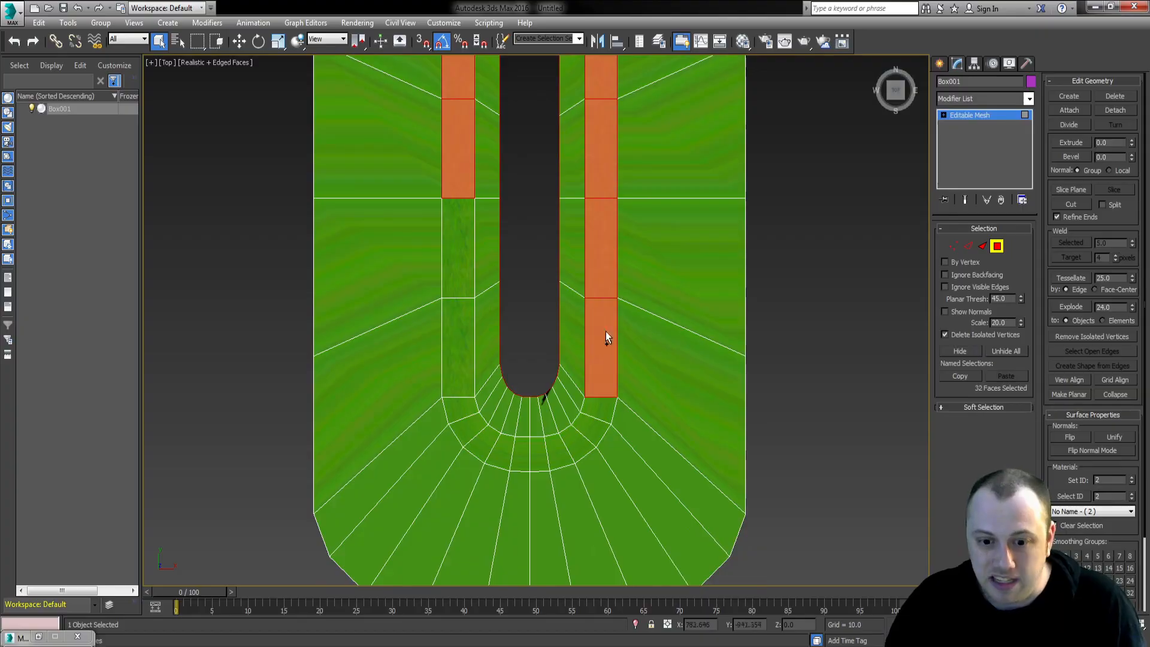
# - Complete the road loop selection around the negative-Y bend and up the negative-X straight, and set its material ID to 1
pyautogui.keyDown('ctrl'); pyautogui.click(601, 409); pyautogui.keyUp('ctrl')
pyautogui.keyDown('ctrl'); pyautogui.click(590, 432); pyautogui.keyUp('ctrl')
pyautogui.keyDown('ctrl'); pyautogui.click(572, 444); pyautogui.keyUp('ctrl')
pyautogui.keyDown('ctrl'); pyautogui.click(539, 457); pyautogui.keyUp('ctrl')
pyautogui.keyDown('ctrl'); pyautogui.click(557, 458); pyautogui.keyUp('ctrl')
pyautogui.keyDown('ctrl'); pyautogui.click(520, 460); pyautogui.keyUp('ctrl')
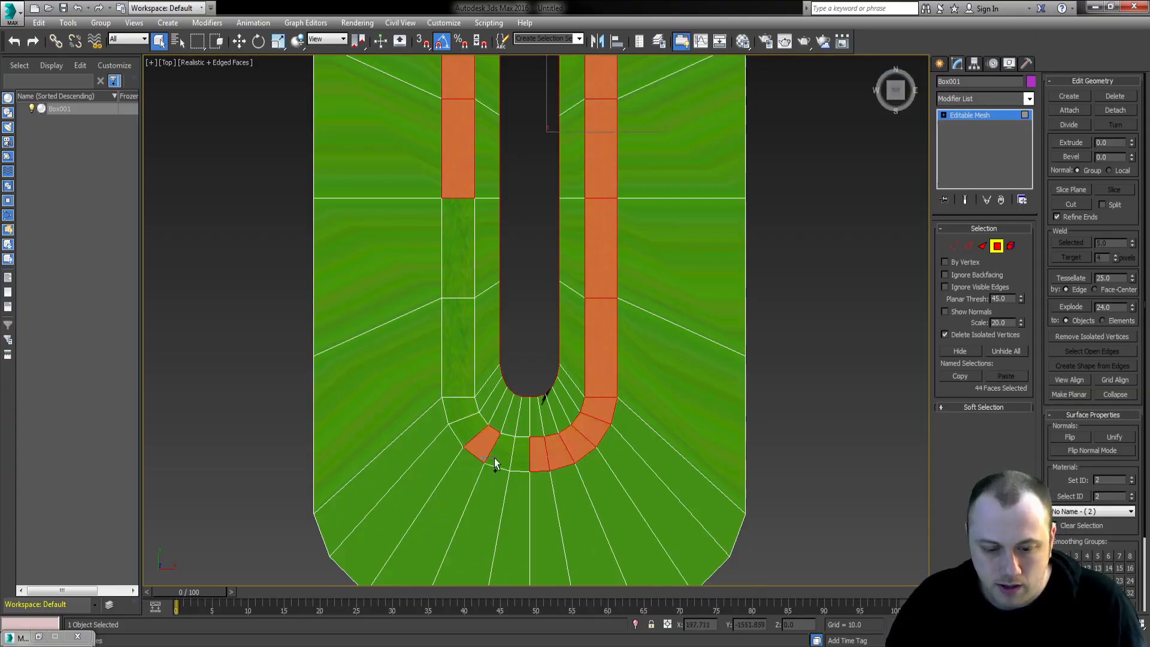
pyautogui.keyDown('ctrl'); pyautogui.click(502, 453); pyautogui.keyUp('ctrl')
pyautogui.keyDown('ctrl'); pyautogui.click(484, 443); pyautogui.keyUp('ctrl')
pyautogui.keyDown('ctrl'); pyautogui.click(469, 427); pyautogui.keyUp('ctrl')
pyautogui.keyDown('ctrl'); pyautogui.click(456, 402); pyautogui.keyUp('ctrl')
pyautogui.keyDown('ctrl'); pyautogui.click(457, 348); pyautogui.keyUp('ctrl')
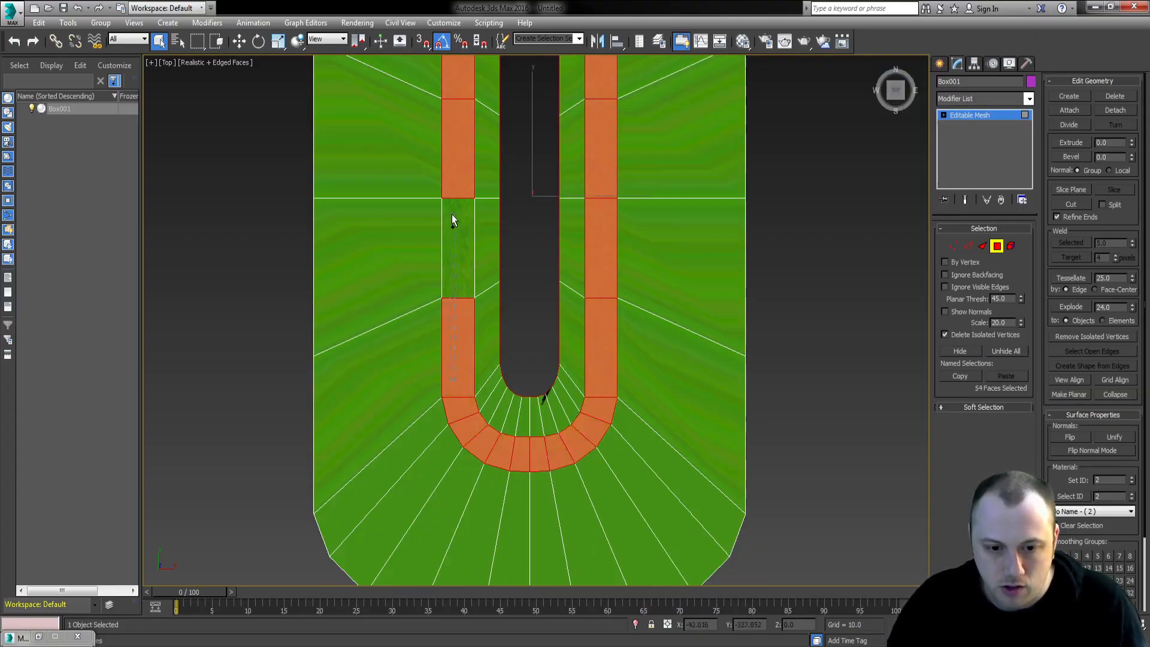
pyautogui.keyDown('ctrl'); pyautogui.click(452, 246); pyautogui.keyUp('ctrl')
pyautogui.doubleClick(1108, 480)
pyautogui.write('1')
pyautogui.press('Return')
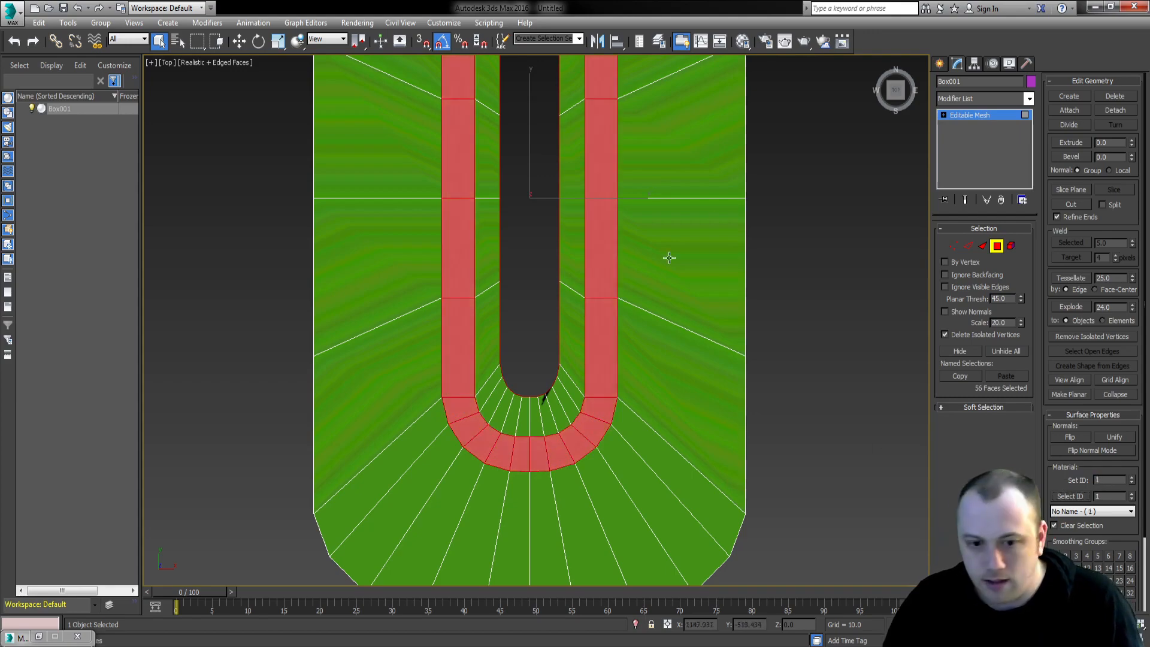
# - In the Front view, select all outer and inner wall faces and set their material ID to 3
pyautogui.click(667, 256)
pyautogui.moveTo(639, 207); pyautogui.dragTo(640, 272, button='middle')
pyautogui.scroll(5, 639, 356)
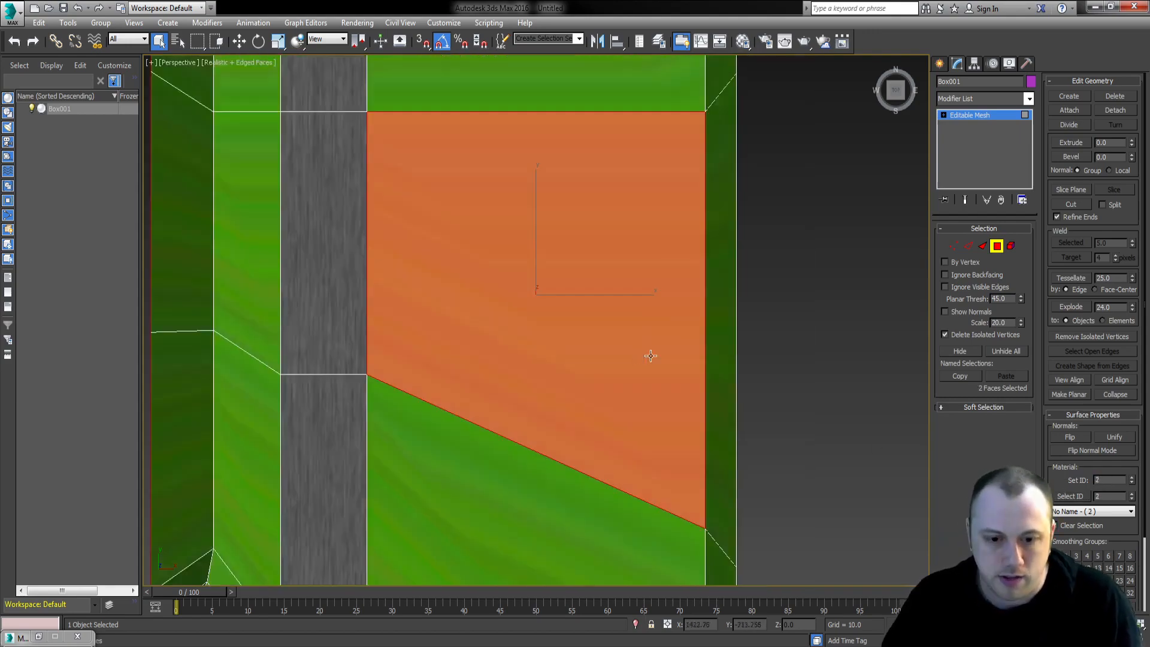
pyautogui.press('f')
pyautogui.scroll(-5, 475, 376)
pyautogui.scroll(-3, 676, 347)
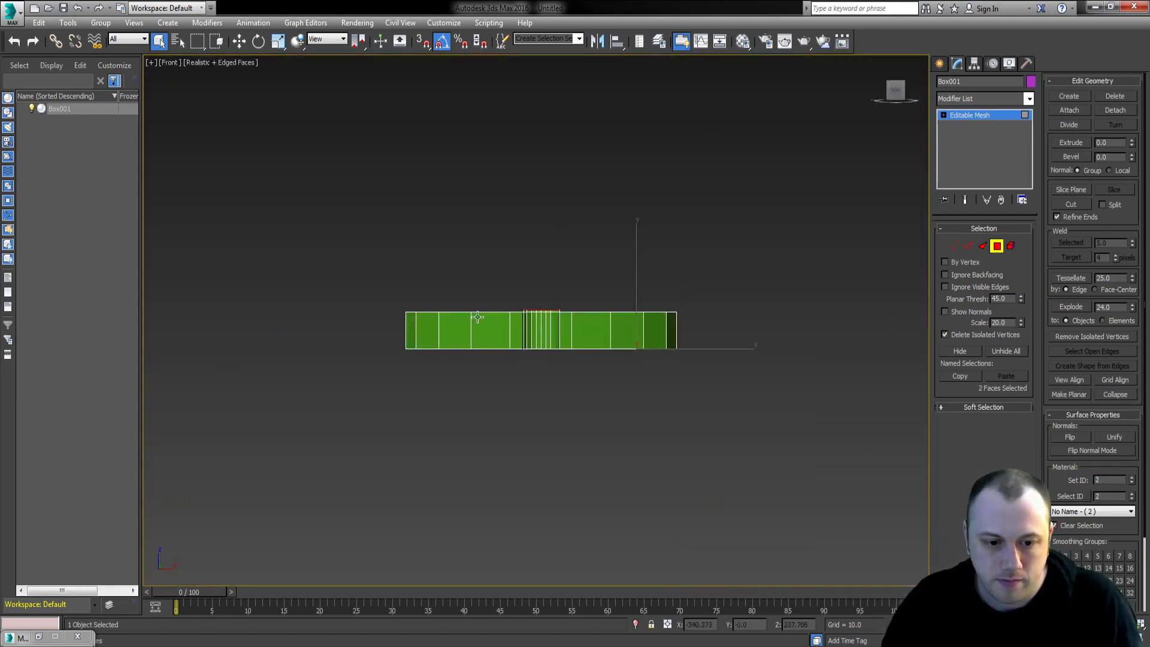
pyautogui.moveTo(351, 257); pyautogui.dragTo(698, 303)
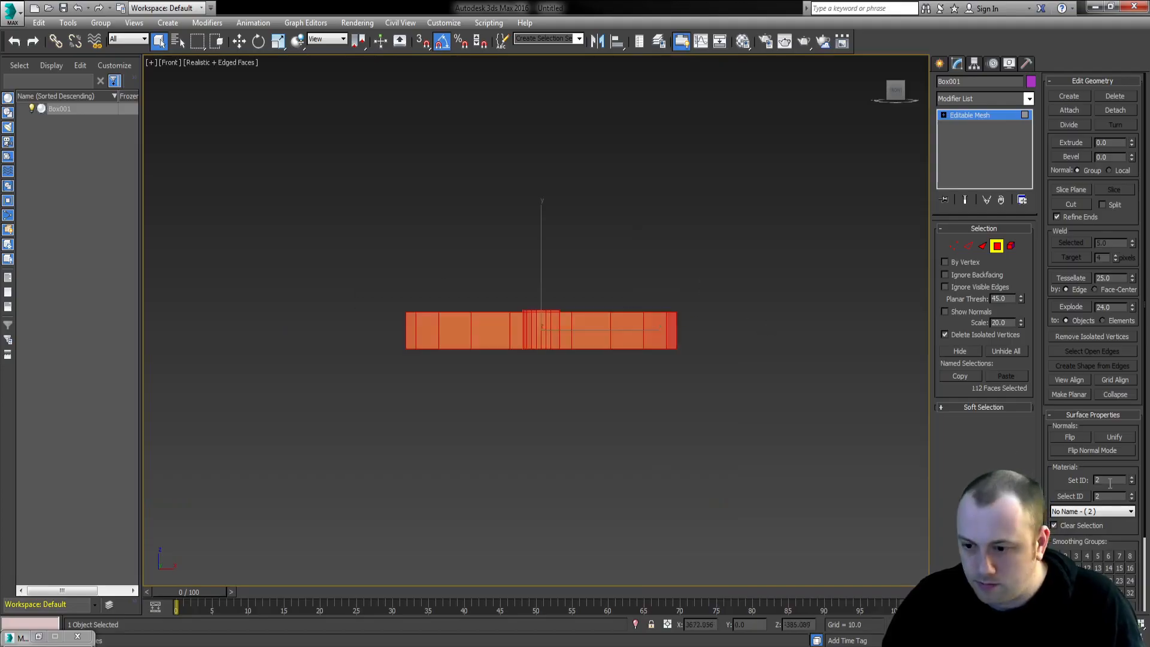
# - Select the top vertices of the outer and inner walls and scale them flat vertically to one height
pyautogui.press('1')
pyautogui.moveTo(357, 276); pyautogui.dragTo(838, 310)
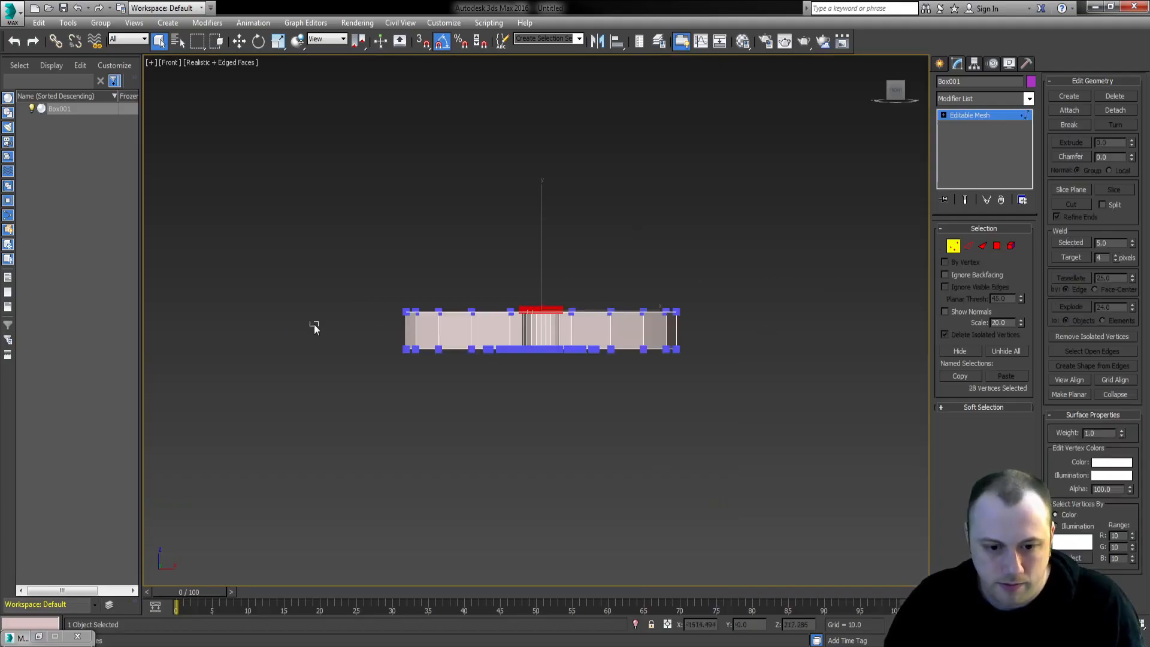
pyautogui.press('e')
pyautogui.click(278, 41)
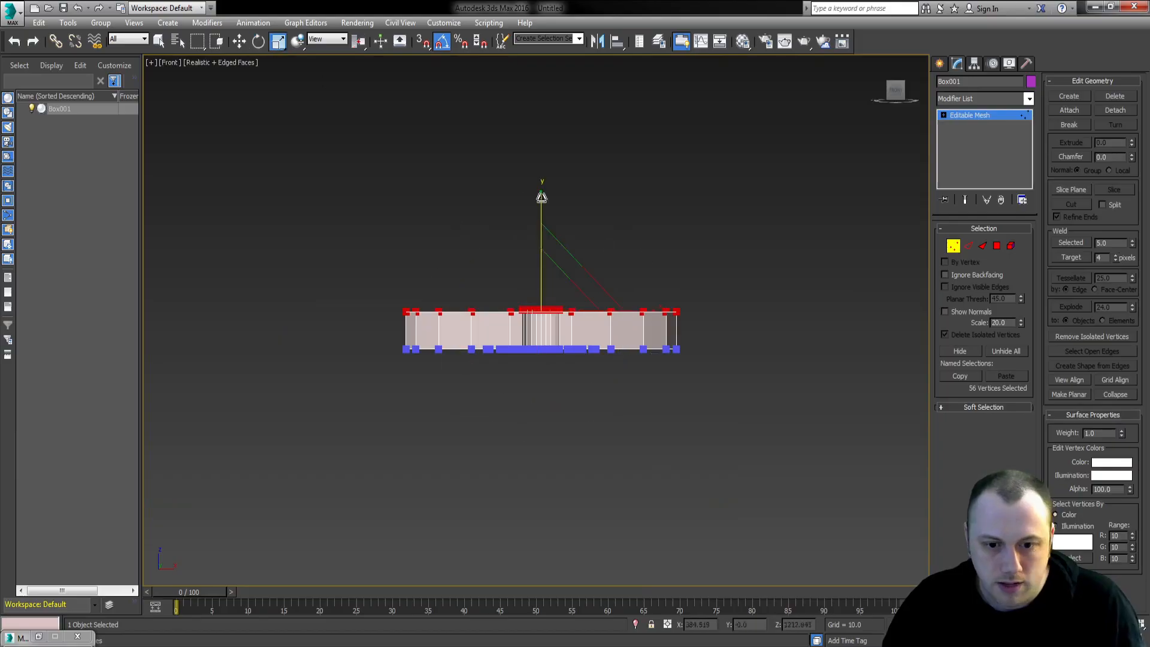
pyautogui.moveTo(428, 515); pyautogui.dragTo(313, 569, button='middle')
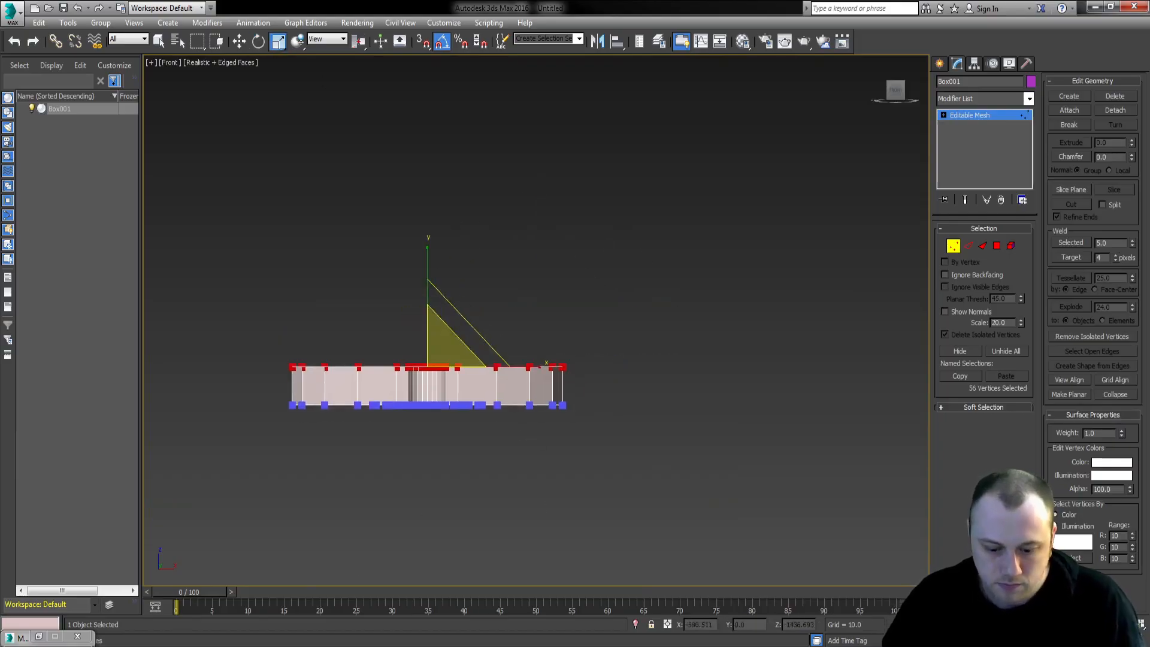
pyautogui.press('p')
pyautogui.keyDown('alt'); pyautogui.moveTo(459, 186); pyautogui.dragTo(448, 232, button='middle'); pyautogui.keyUp('alt')
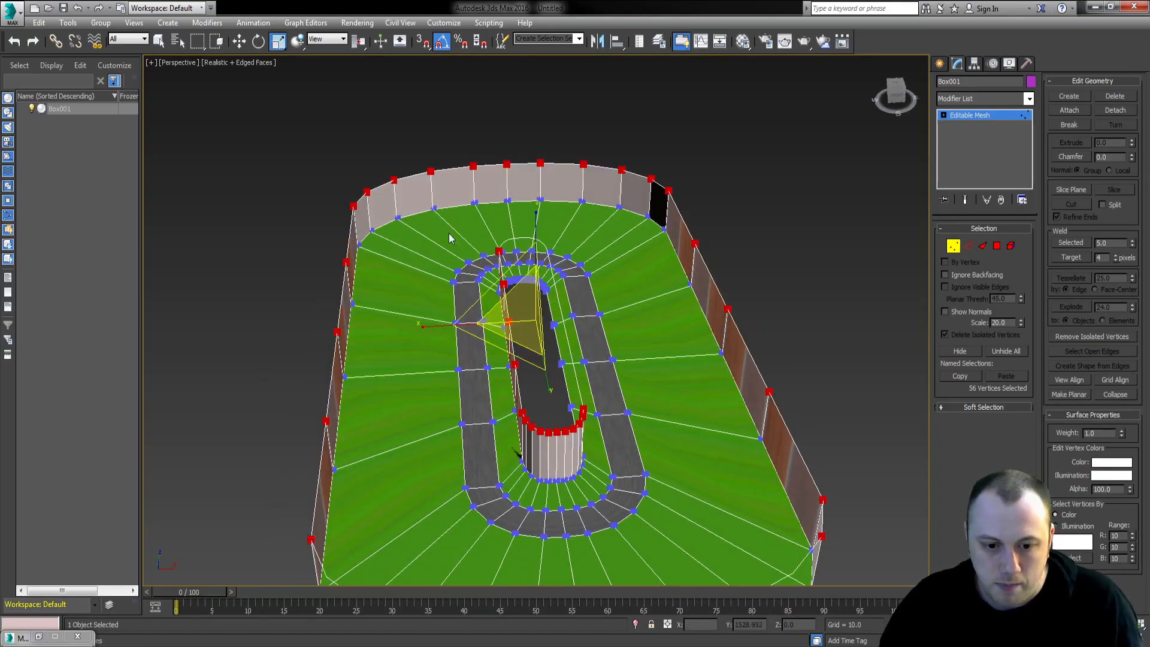
# - Select all faces of the track and apply a UVW Map modifier with Box mapping
pyautogui.press('4')
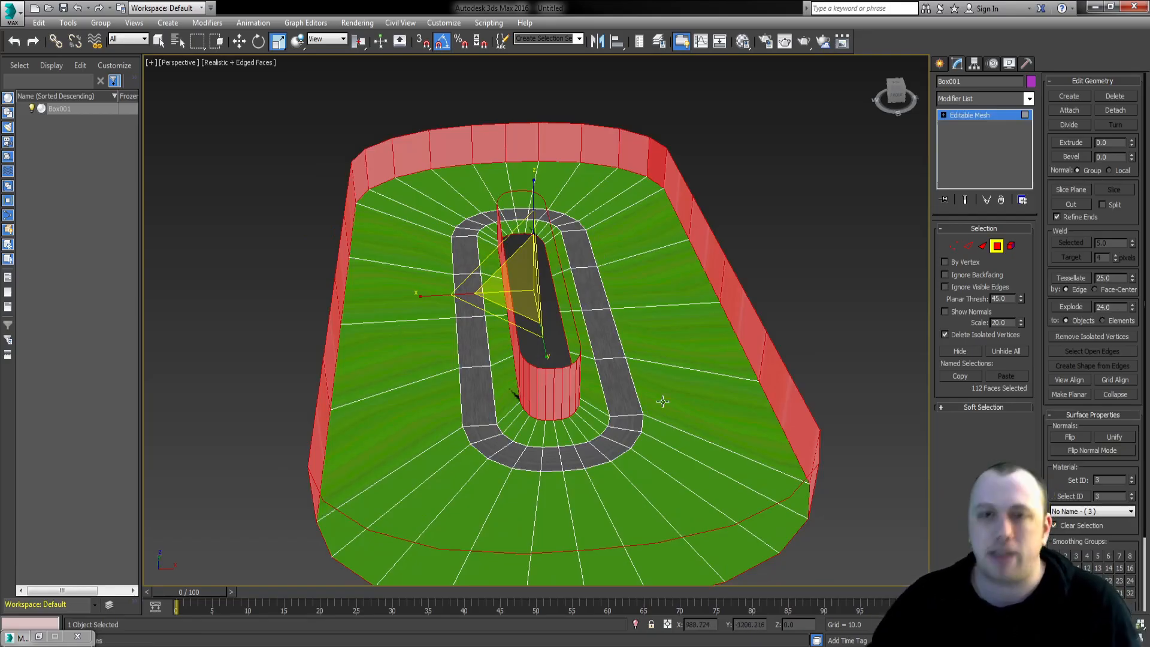
pyautogui.click(958, 98)
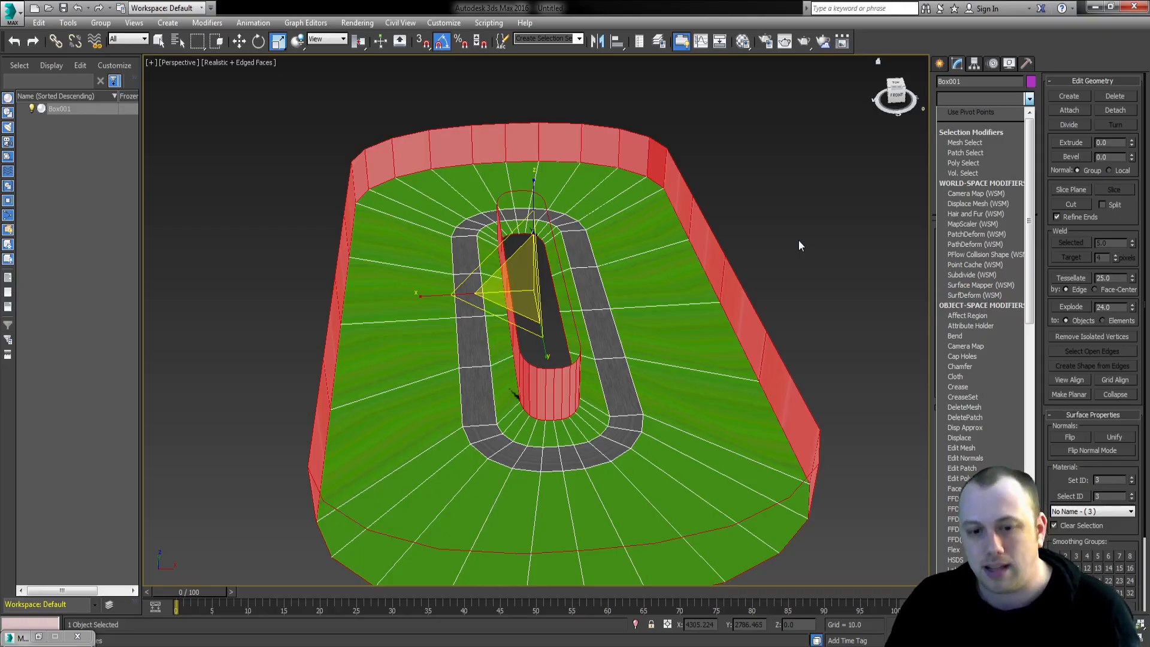
pyautogui.click(983, 81)
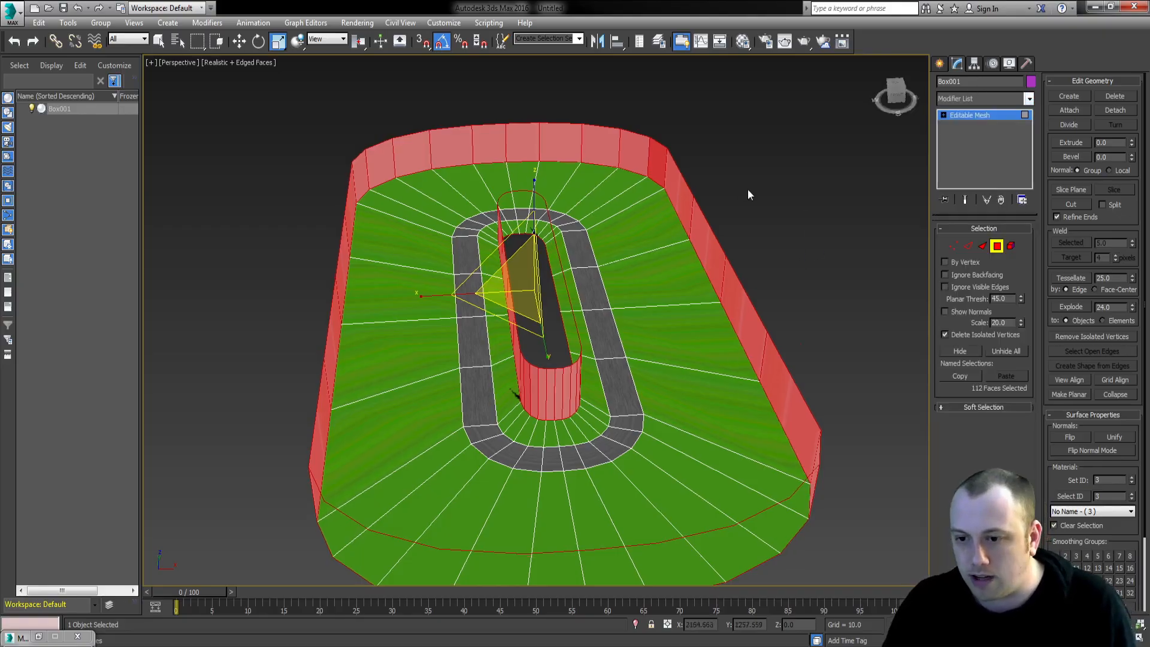
pyautogui.moveTo(747, 189); pyautogui.dragTo(777, 195, button='middle')
pyautogui.hotkey('ctrl', 'a')
pyautogui.click(981, 99)
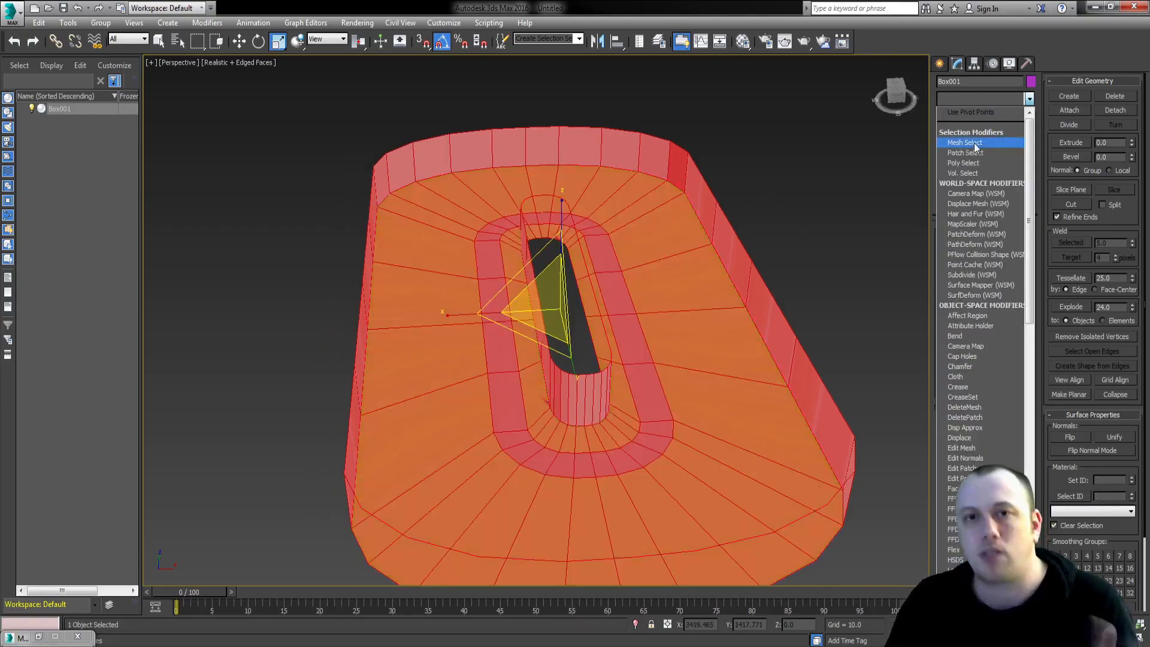
pyautogui.press('u')
pyautogui.press('u')
pyautogui.press('Return')
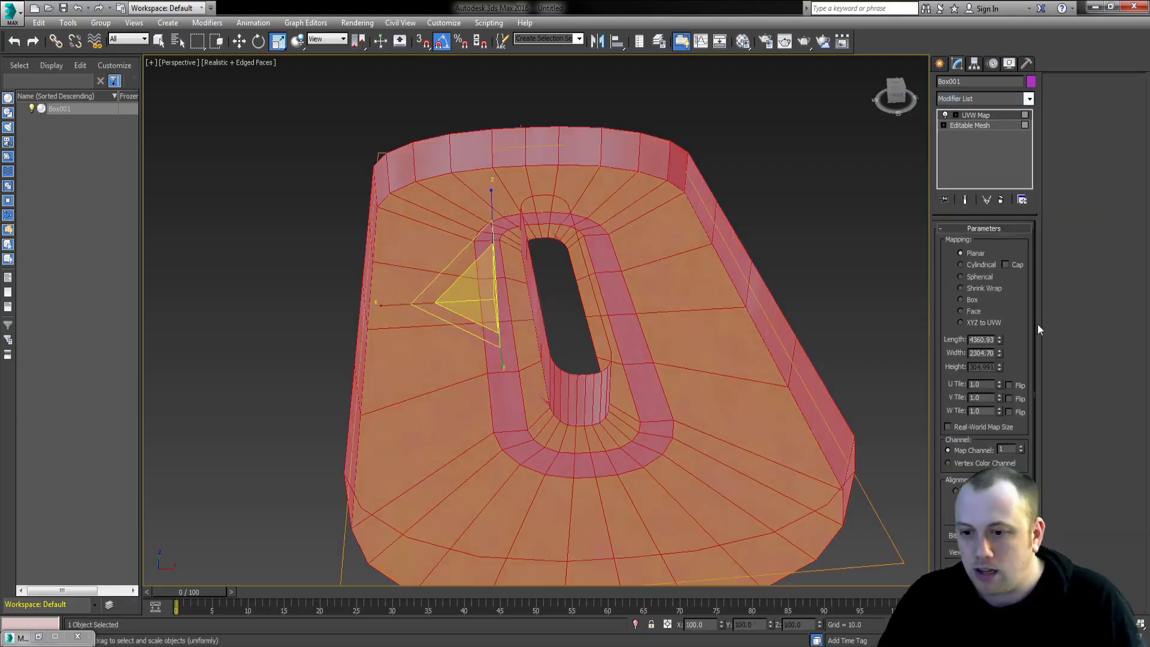
pyautogui.click(969, 300)
# - Set the UVW Map's U Tile and V Tile to 16
pyautogui.press('t')
pyautogui.scroll(-4, 527, 235)
pyautogui.scroll(2, 544, 241)
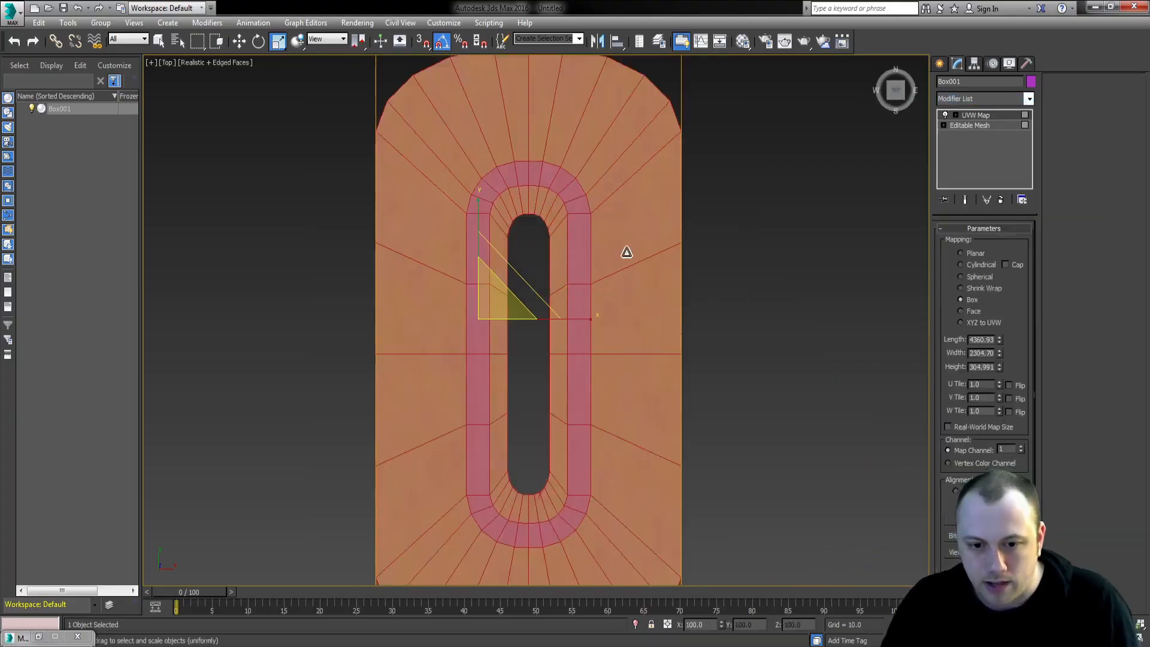
pyautogui.press('q')
pyautogui.doubleClick(987, 386)
pyautogui.write('16')
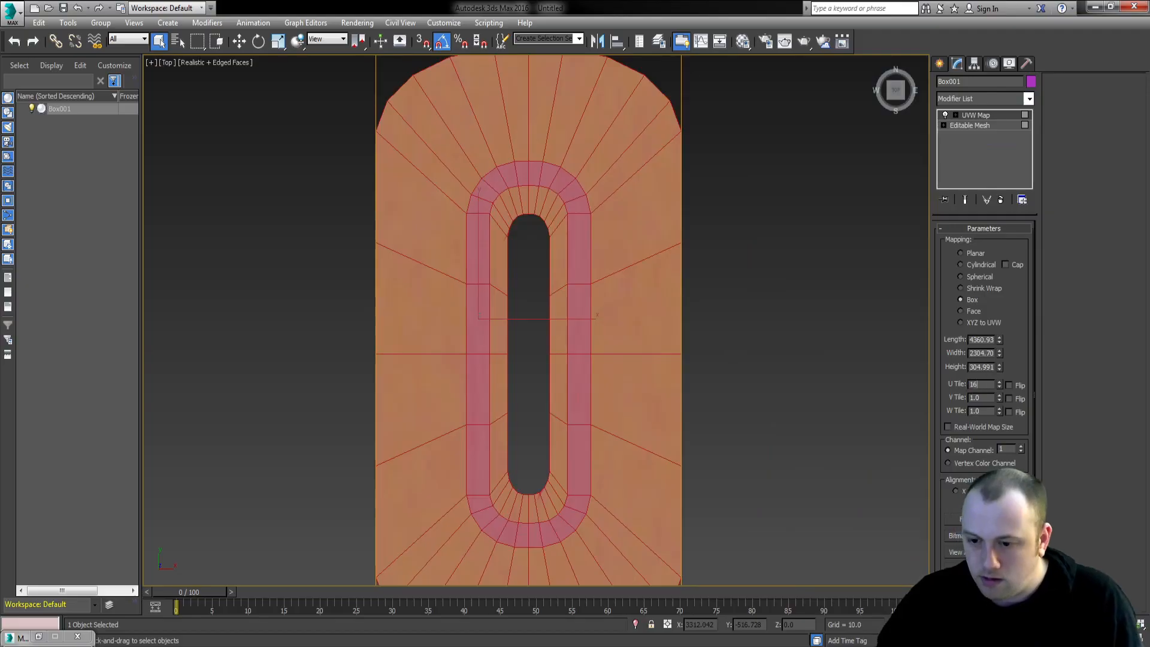
pyautogui.press('Tab')
pyautogui.write('16')
# - Convert the mapped track to an Editable Mesh and clear its face selection
pyautogui.rightClick(490, 123)
pyautogui.moveTo(548, 257)
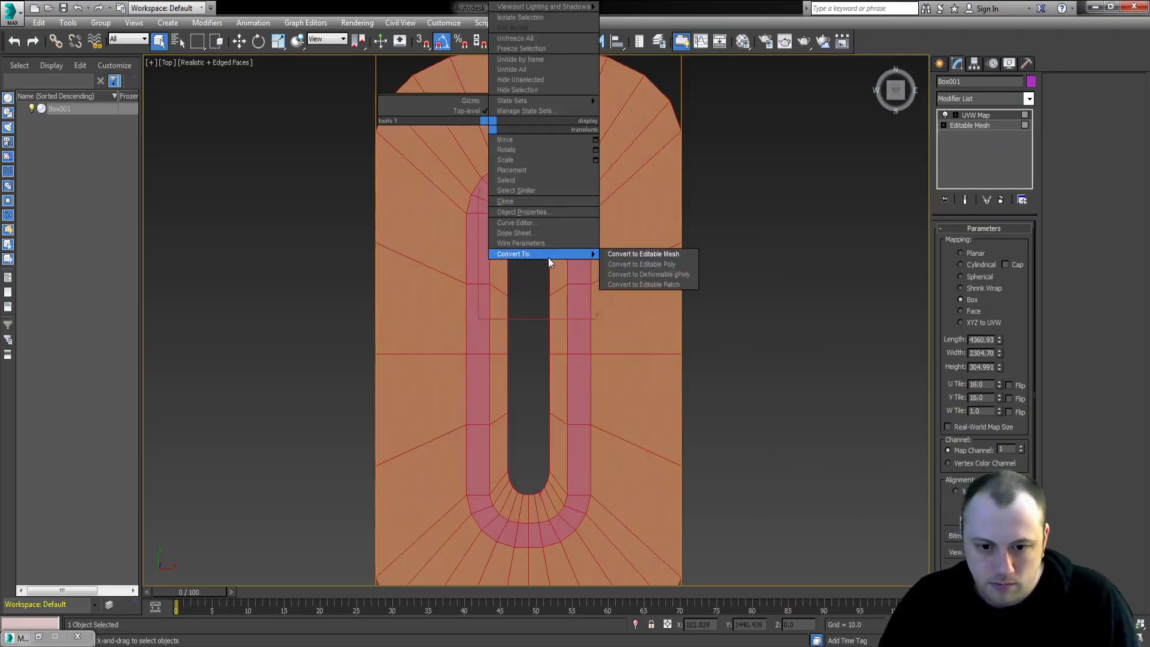
pyautogui.click(671, 253)
pyautogui.press('4')
pyautogui.scroll(4, 592, 296)
pyautogui.hotkey('ctrl', 'd')
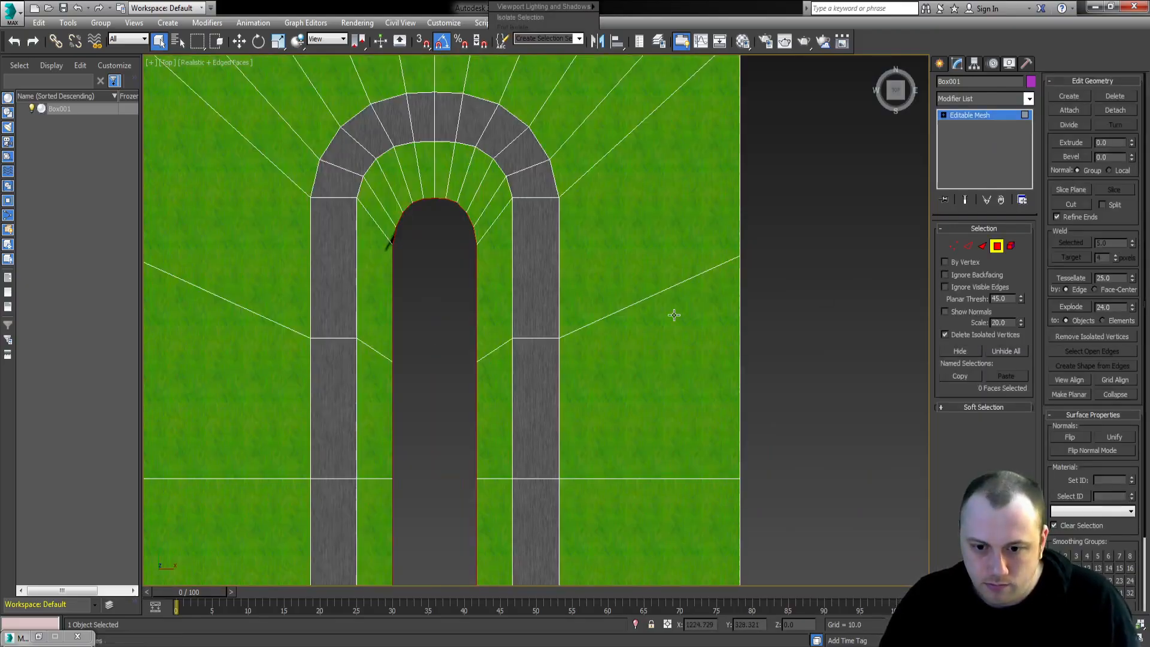
# - Examine the brick tiling on the outer and inner walls and the grass texture on the ground up close
pyautogui.moveTo(591, 303); pyautogui.dragTo(638, 360, button='middle')
pyautogui.moveTo(638, 359); pyautogui.dragTo(603, 363, button='middle')
pyautogui.scroll(-2, 608, 372)
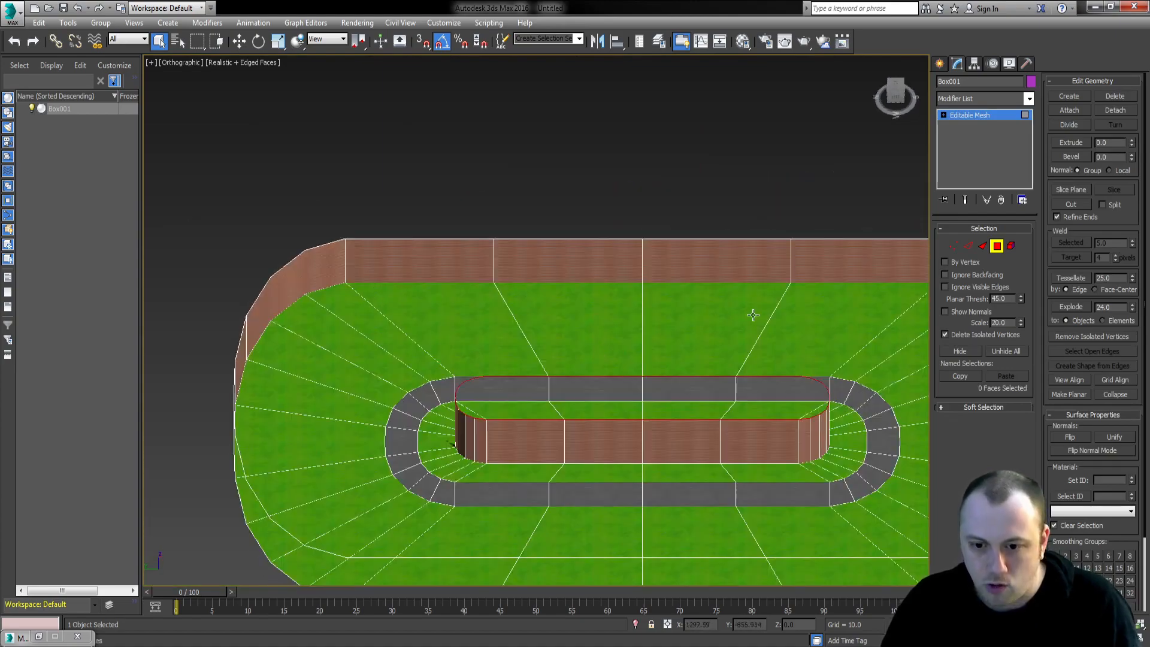
pyautogui.keyDown('alt'); pyautogui.moveTo(539, 328); pyautogui.dragTo(595, 390, button='middle'); pyautogui.keyUp('alt')
pyautogui.click(470, 312)
pyautogui.press('z')
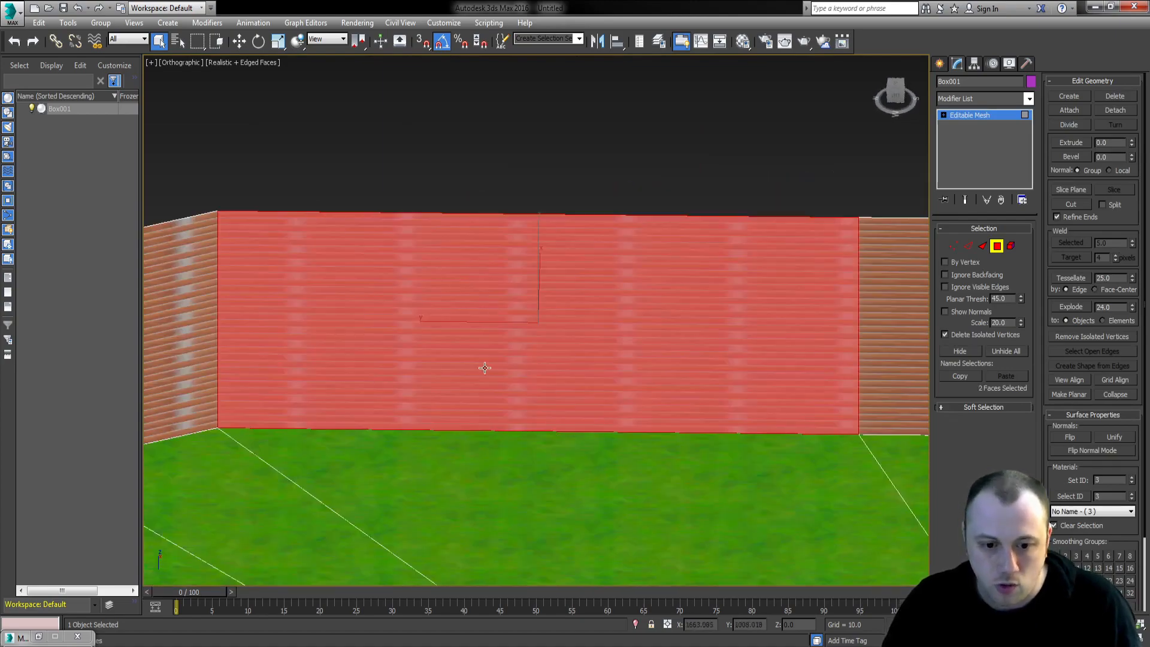
pyautogui.scroll(1, 482, 367)
pyautogui.keyDown('alt'); pyautogui.moveTo(483, 367); pyautogui.dragTo(495, 330, button='middle'); pyautogui.keyUp('alt')
pyautogui.click(500, 418)
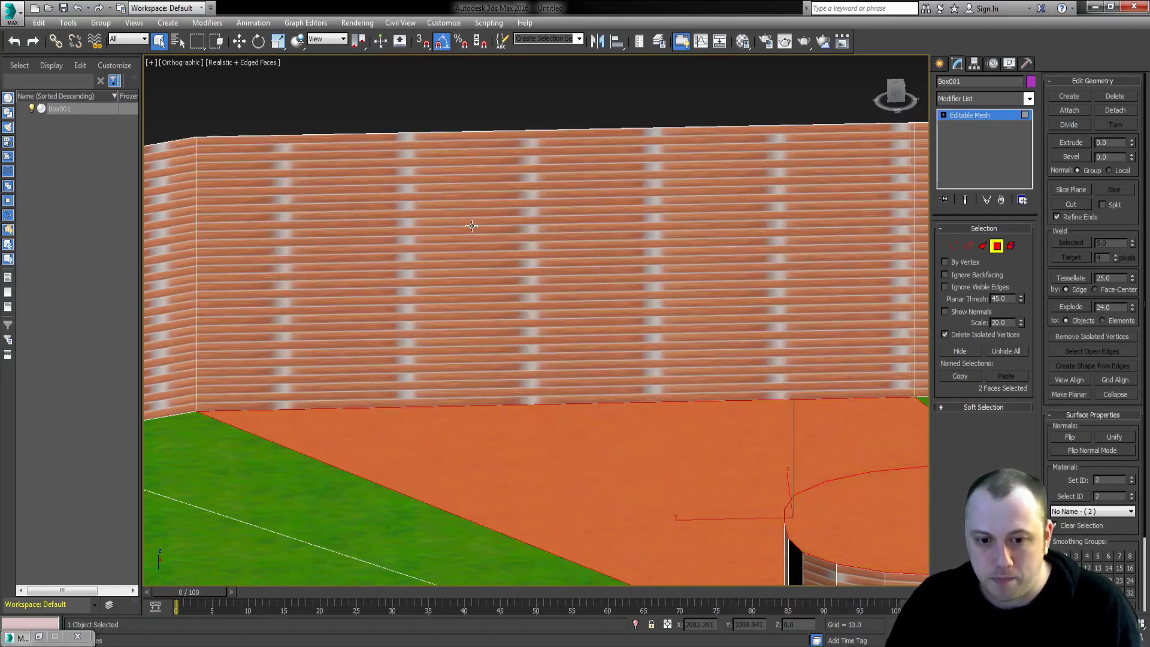
pyautogui.moveTo(509, 422); pyautogui.dragTo(439, 403, button='middle')
pyautogui.scroll(-3, 499, 413)
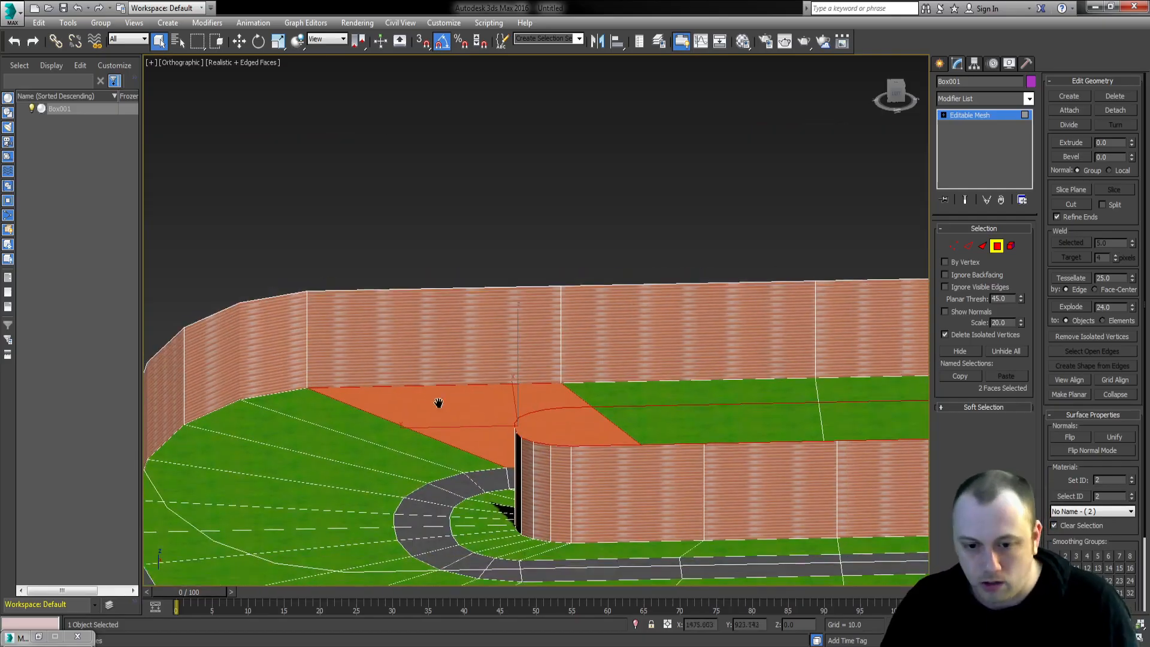
# - Select all faces of the track and apply a new UVW Map modifier with Box mapping
pyautogui.moveTo(559, 393); pyautogui.dragTo(545, 379, button='middle')
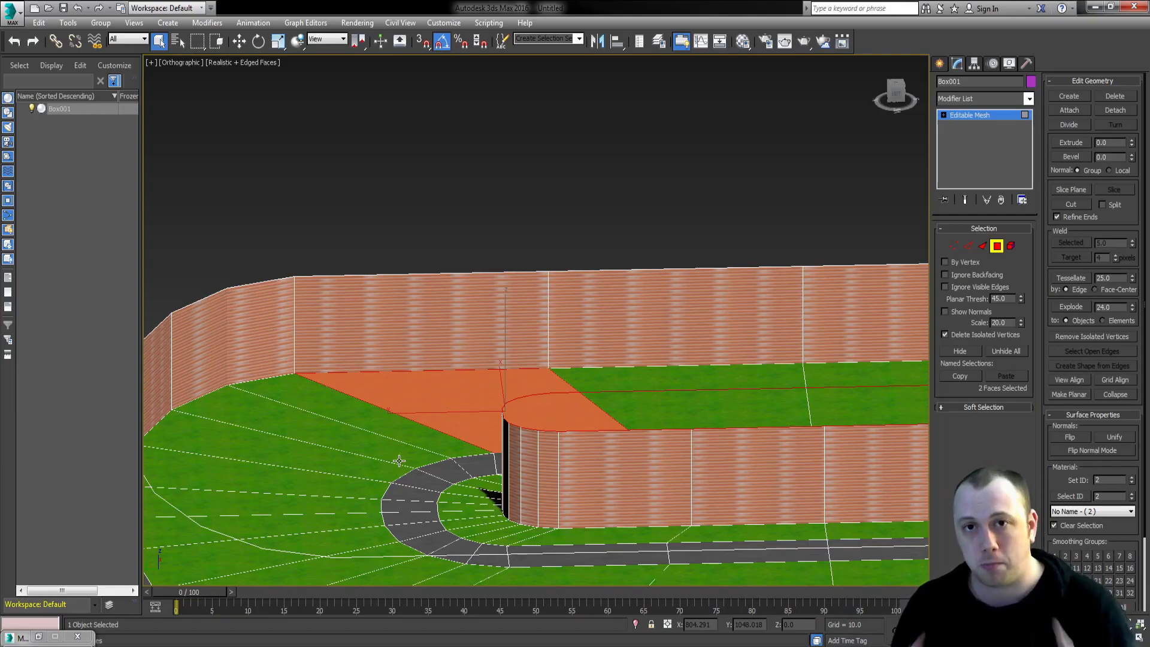
pyautogui.moveTo(399, 461); pyautogui.dragTo(396, 452, button='middle')
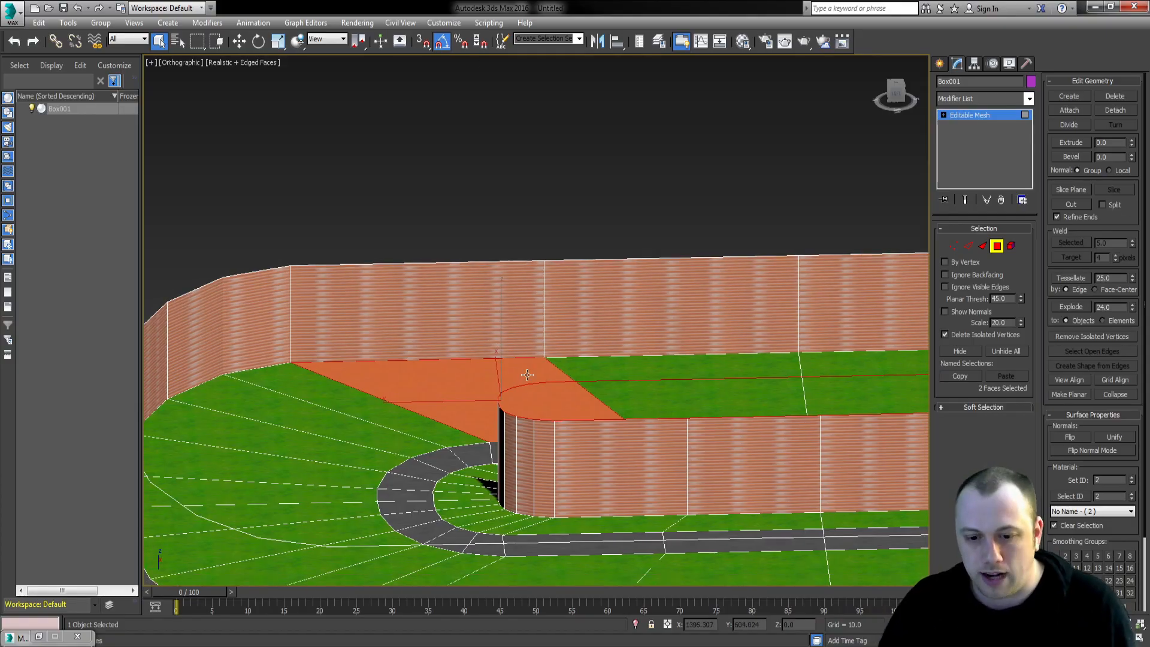
pyautogui.hotkey('ctrl', 'a')
pyautogui.click(970, 99)
pyautogui.scroll(-5, 939, 319)
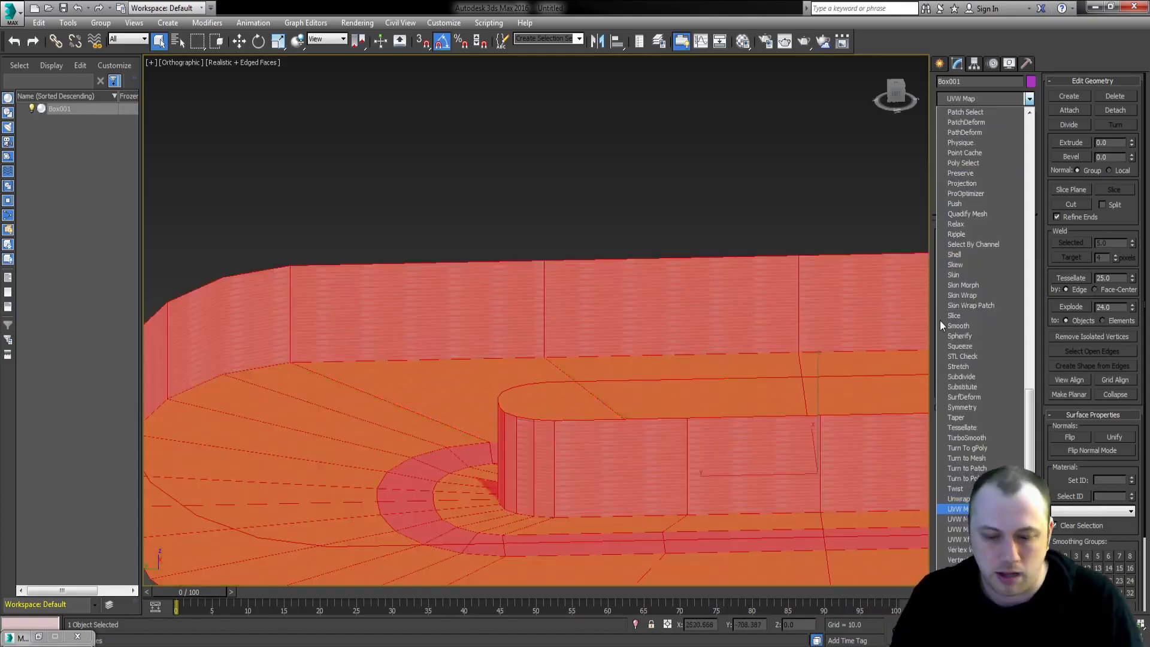
pyautogui.click(943, 320)
pyautogui.click(960, 300)
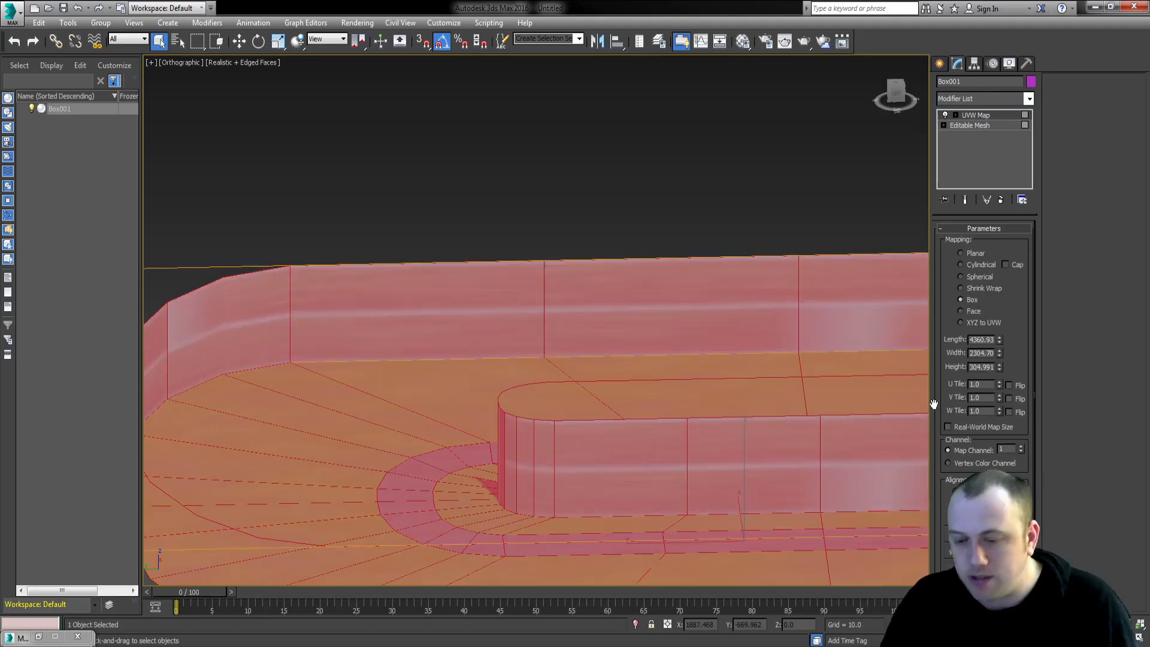
# - Set the UVW Map's length, width and height to 200 each
pyautogui.doubleClick(975, 342)
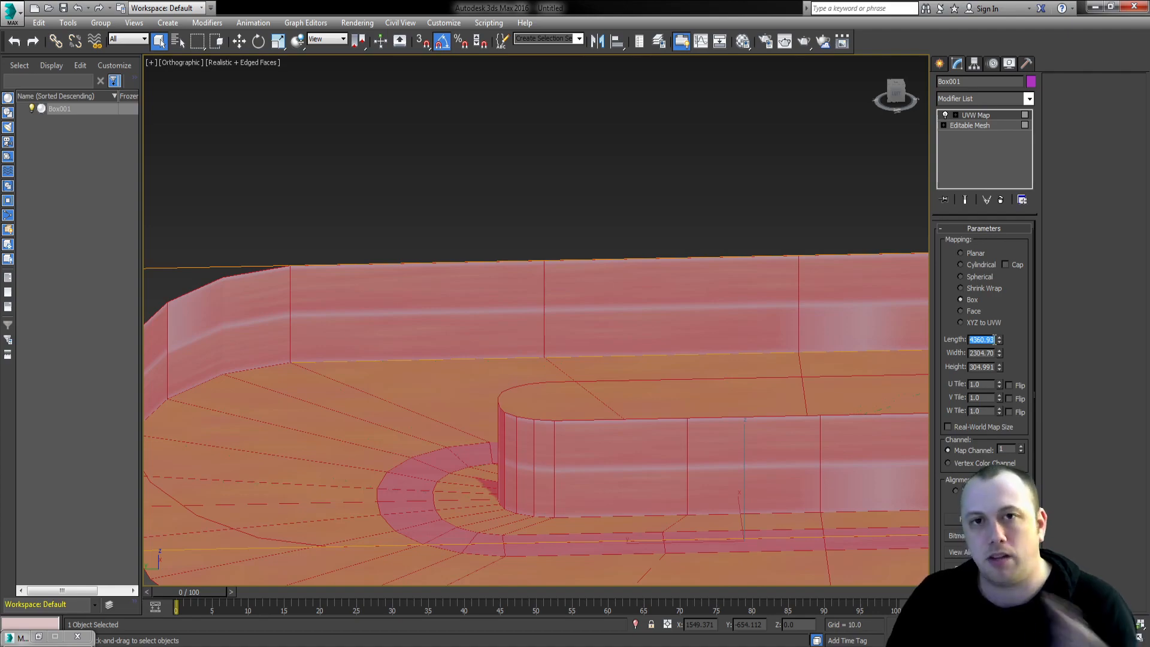
pyautogui.write('465')
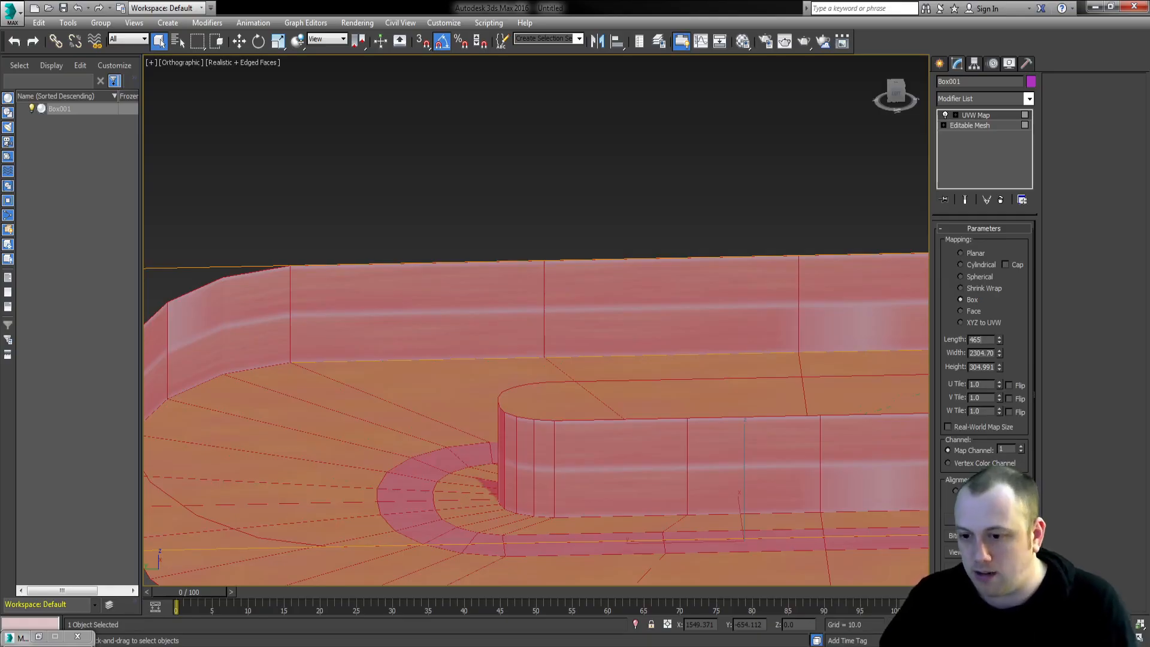
pyautogui.press('BackSpace')
pyautogui.press('BackSpace')
pyautogui.press('BackSpace')
pyautogui.write('200')
pyautogui.press('Return')
pyautogui.press('Tab')
pyautogui.write('20')
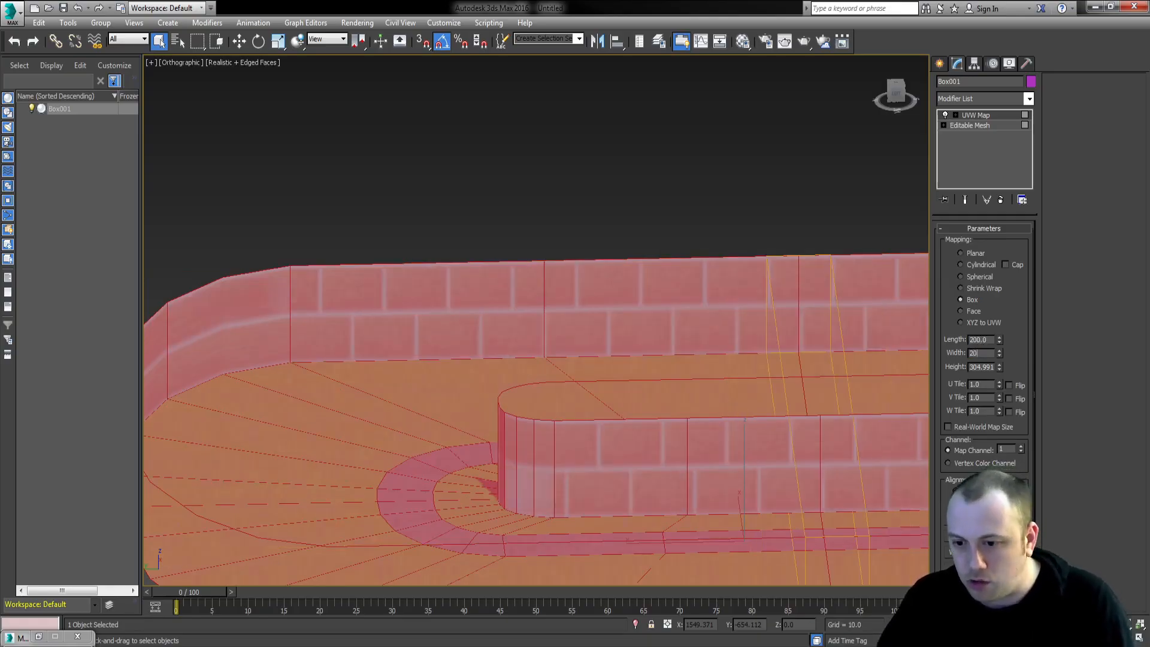
pyautogui.write('0')
pyautogui.press('Return')
pyautogui.press('Tab')
pyautogui.write('200')
pyautogui.press('Return')
pyautogui.press('Tab')
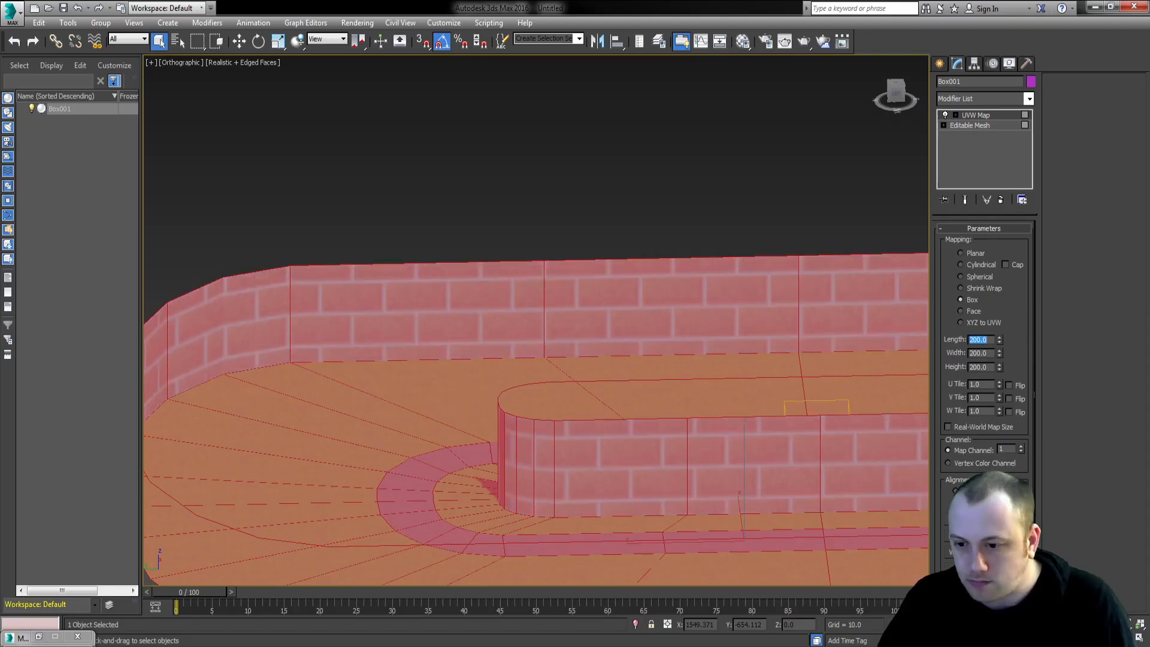
# - Set the UVW Map's length, width and height to 65 each
pyautogui.write('65')
pyautogui.press('Tab')
pyautogui.write('65')
pyautogui.press('Tab')
pyautogui.write('65')
pyautogui.press('Tab')
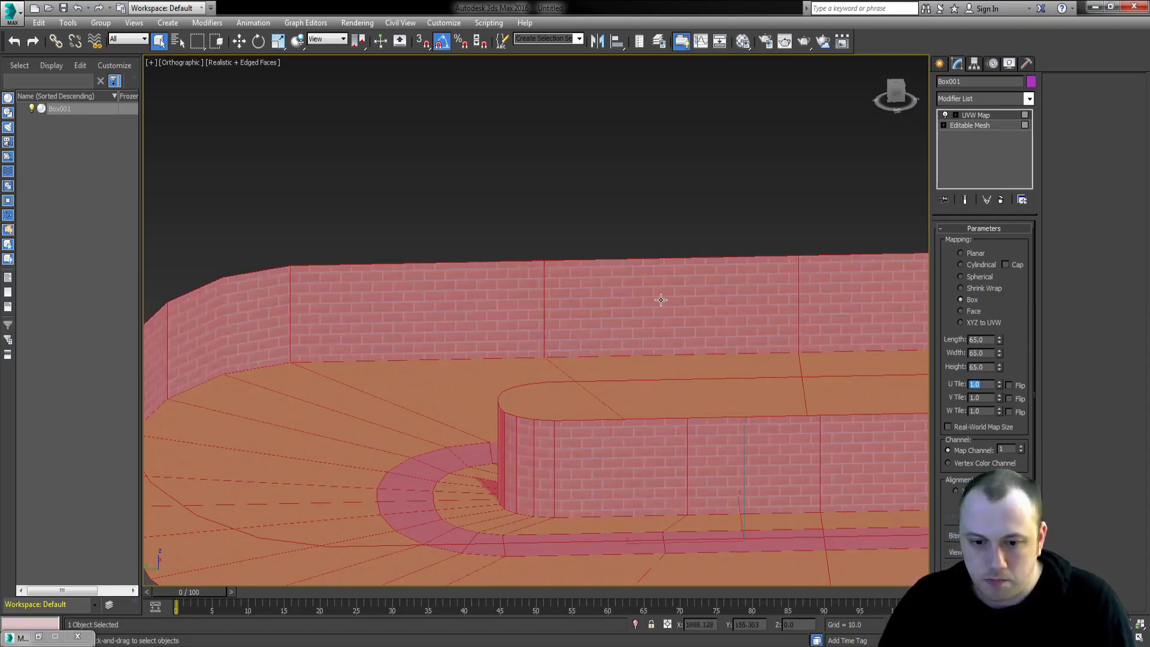
# - Convert the remapped track to an Editable Mesh
pyautogui.moveTo(623, 291); pyautogui.dragTo(559, 259, button='middle')
pyautogui.rightClick(541, 255)
pyautogui.click(559, 375)
# - Select two polygons on the inner wall's long side and examine the track's texturing in perspective
pyautogui.press('4')
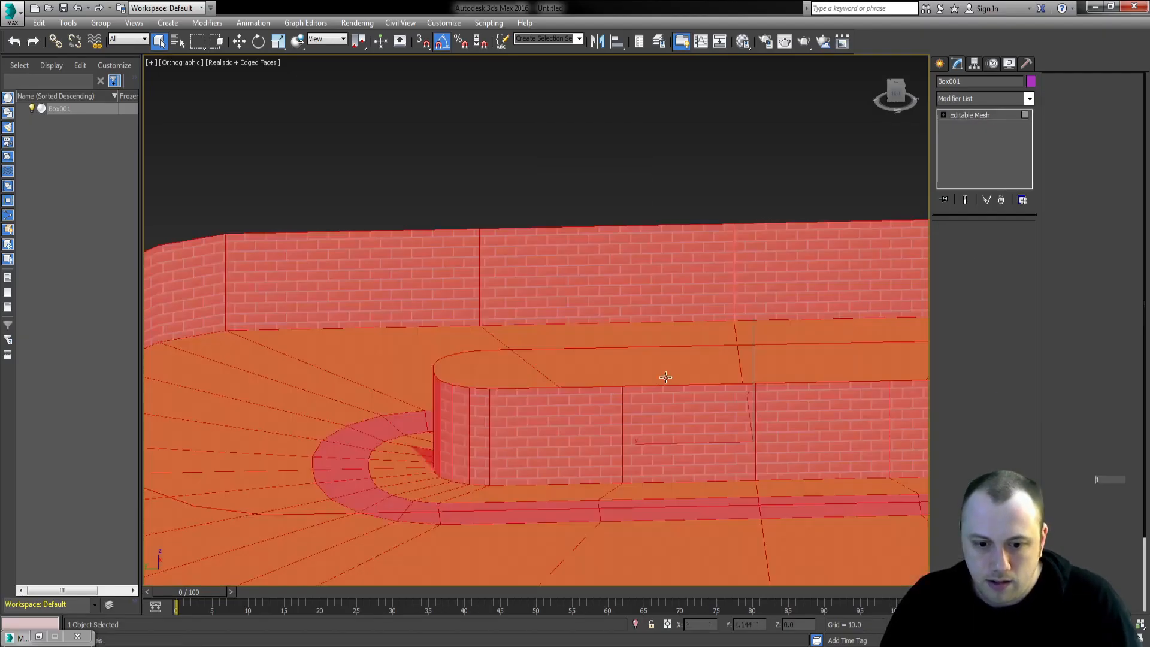
pyautogui.click(577, 434)
pyautogui.press('z')
pyautogui.keyDown('alt'); pyautogui.moveTo(617, 439); pyautogui.dragTo(542, 286, button='middle'); pyautogui.keyUp('alt')
pyautogui.scroll(-4, 537, 361)
pyautogui.press('p')
pyautogui.scroll(-6, 744, 352)
pyautogui.moveTo(685, 408); pyautogui.dragTo(546, 339, button='middle')
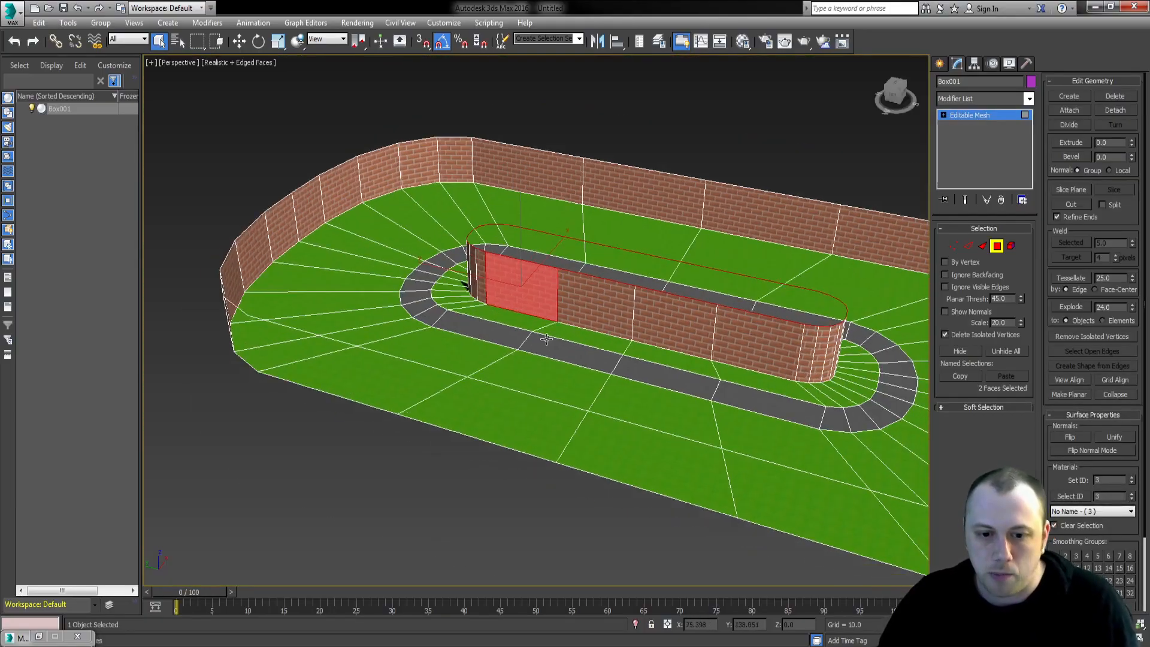
pyautogui.keyDown('ctrl'); pyautogui.click(675, 307); pyautogui.keyUp('ctrl')
pyautogui.keyDown('alt'); pyautogui.moveTo(634, 360); pyautogui.dragTo(648, 417, button='middle'); pyautogui.keyUp('alt')
pyautogui.scroll(-2, 642, 375)
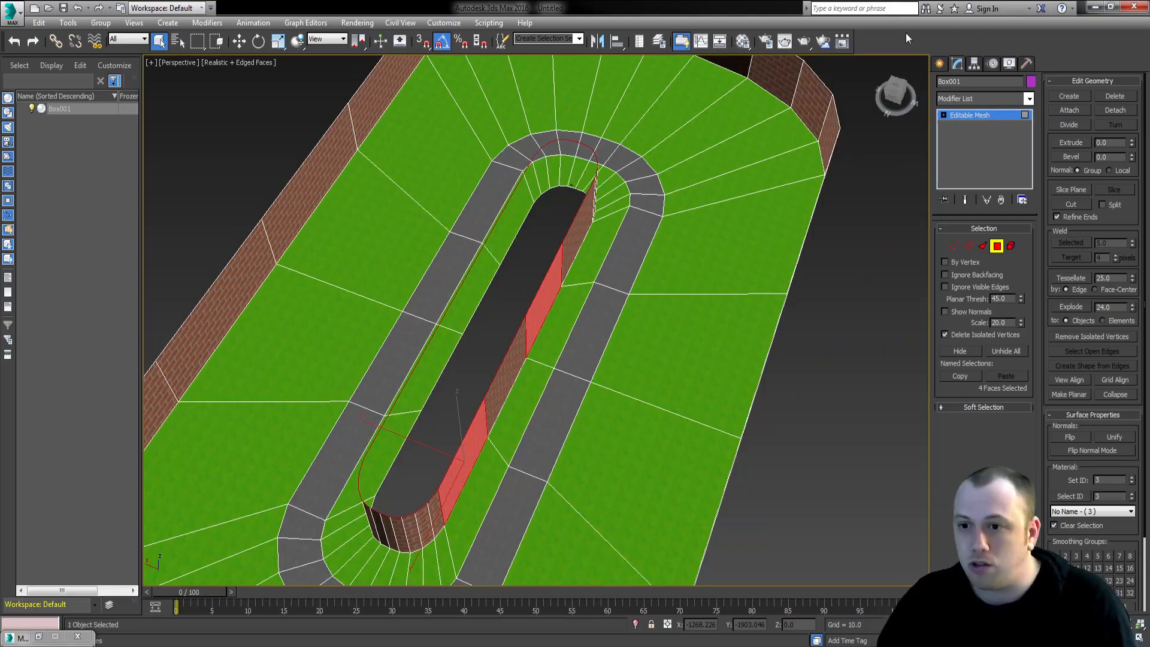
# - Run the MAXScript file OK64Max.ms from the SCRIPTS folder
pyautogui.click(1026, 63)
pyautogui.click(1006, 235)
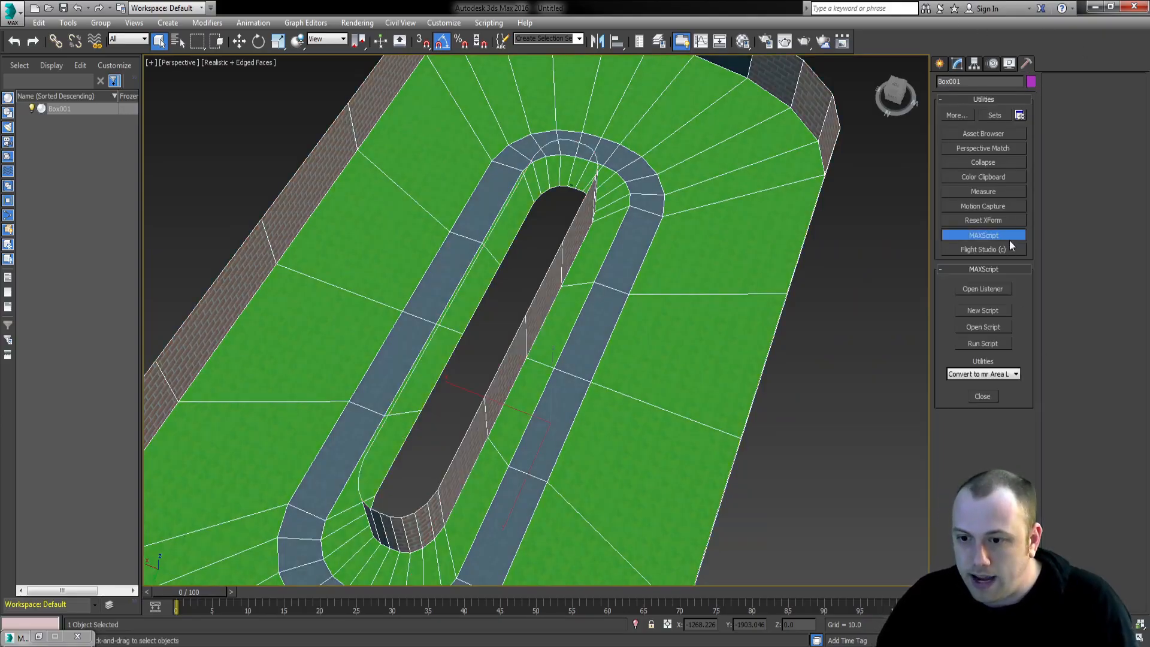
pyautogui.click(1000, 343)
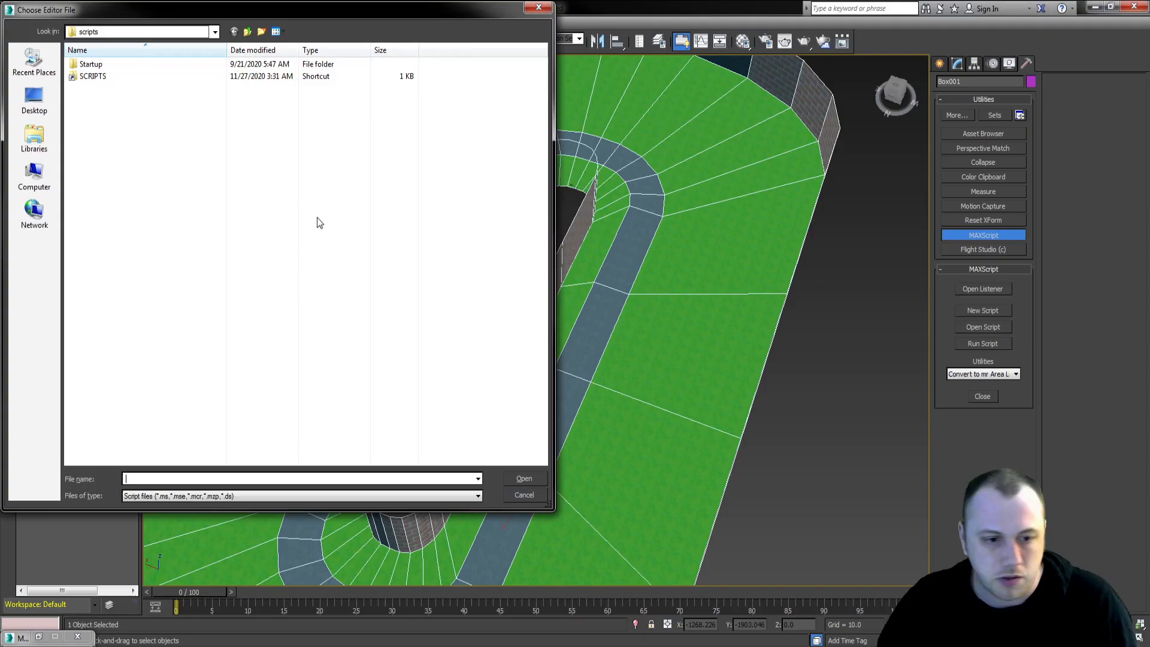
pyautogui.doubleClick(92, 76)
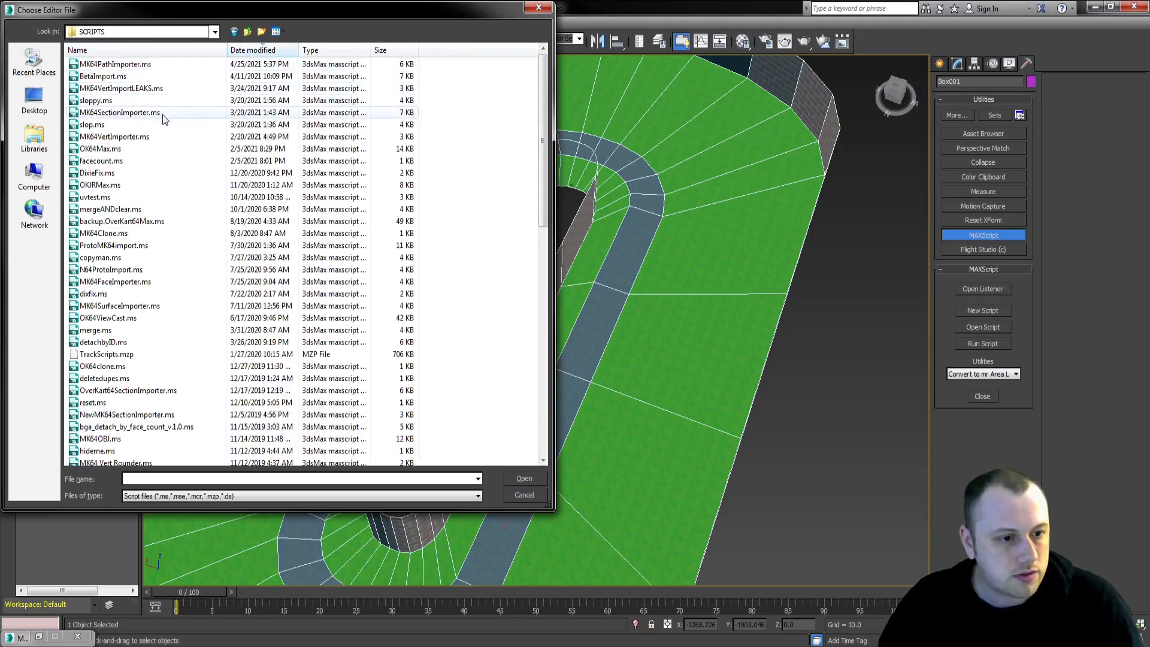
pyautogui.doubleClick(153, 149)
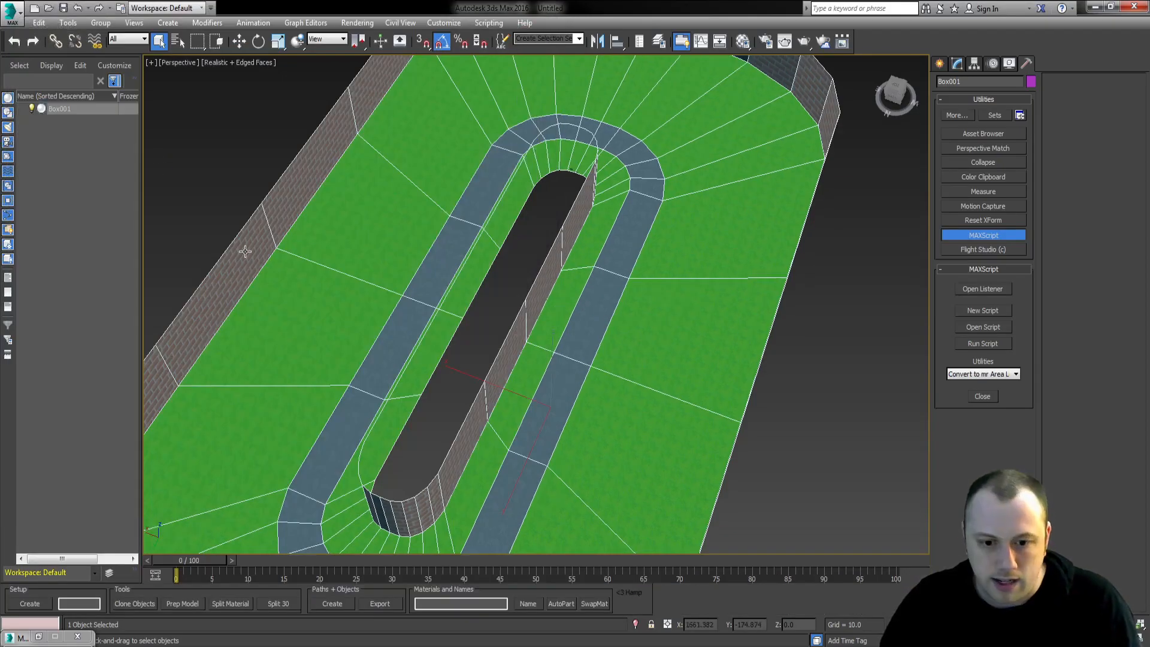
# - In the top view, create a box of about 116 × 122 × 48 units beside the track and name it Section 1
pyautogui.scroll(-3, 525, 379)
pyautogui.keyDown('alt'); pyautogui.moveTo(525, 380); pyautogui.dragTo(536, 382, button='middle'); pyautogui.keyUp('alt')
pyautogui.scroll(-2, 537, 384)
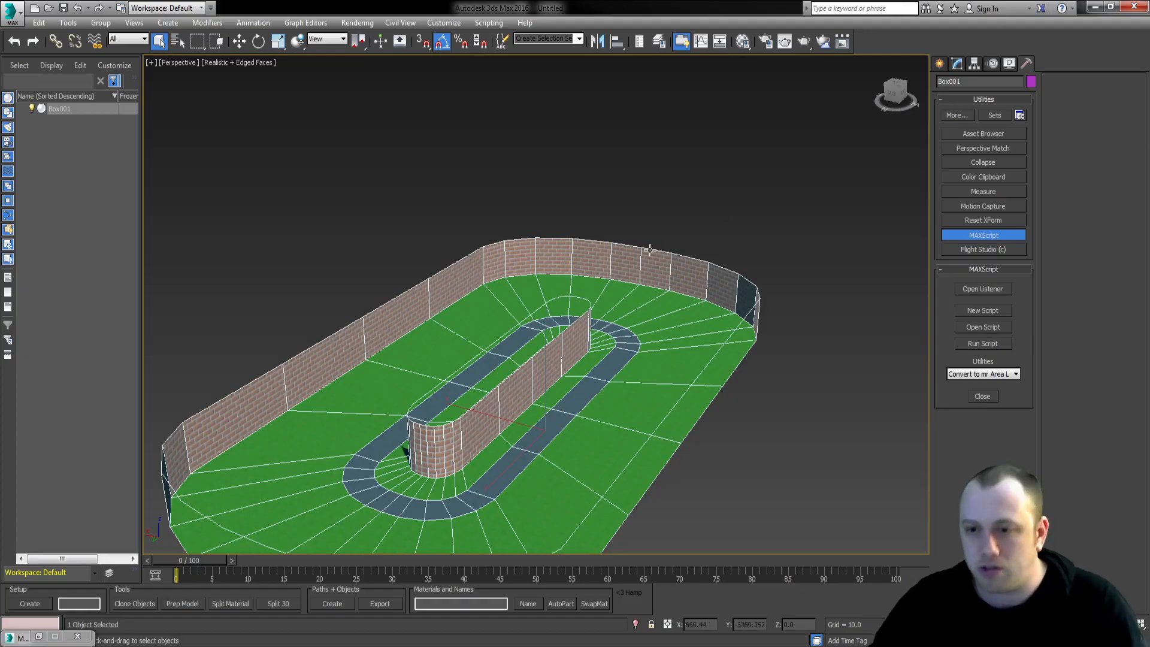
pyautogui.press('t')
pyautogui.press('z')
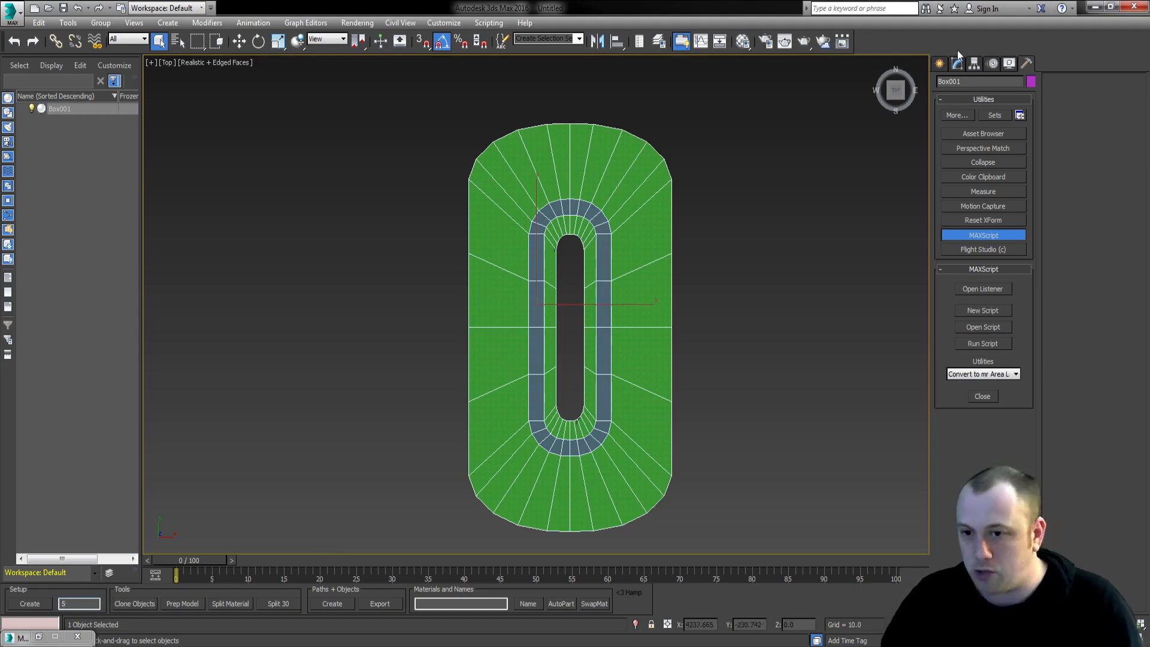
pyautogui.click(941, 64)
pyautogui.click(959, 144)
pyautogui.moveTo(284, 269); pyautogui.dragTo(305, 293, button='middle')
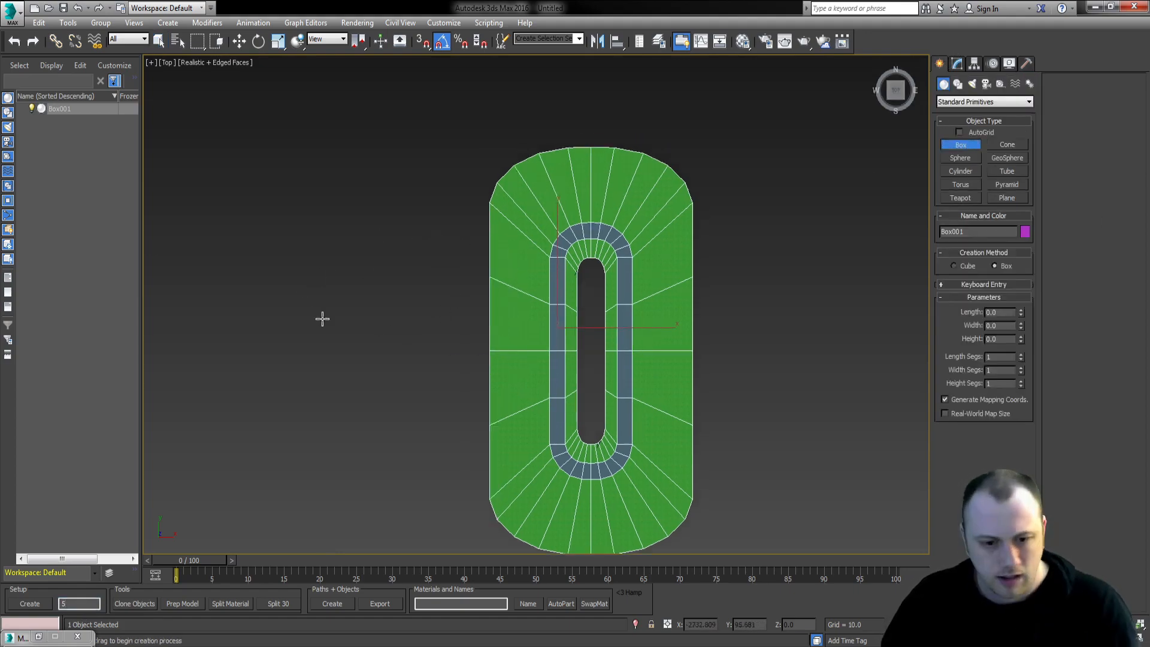
pyautogui.moveTo(298, 300)
pyautogui.mouseDown()
pyautogui.moveTo(338, 244)
pyautogui.moveTo(310, 289)
pyautogui.mouseUp()
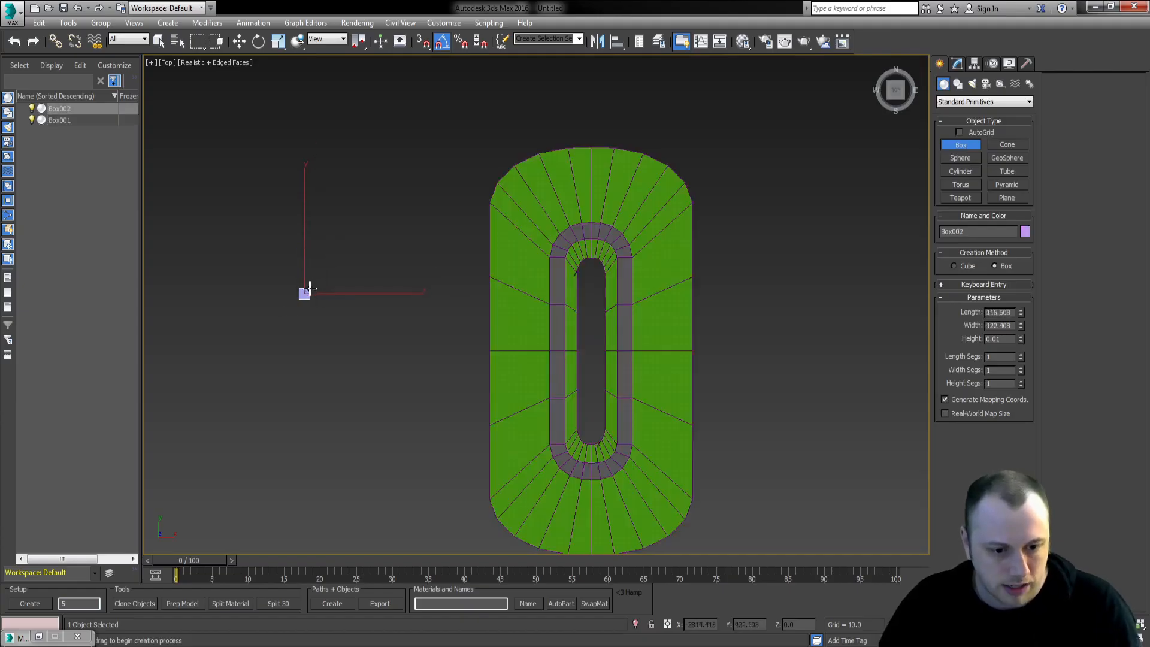
pyautogui.doubleClick(975, 232)
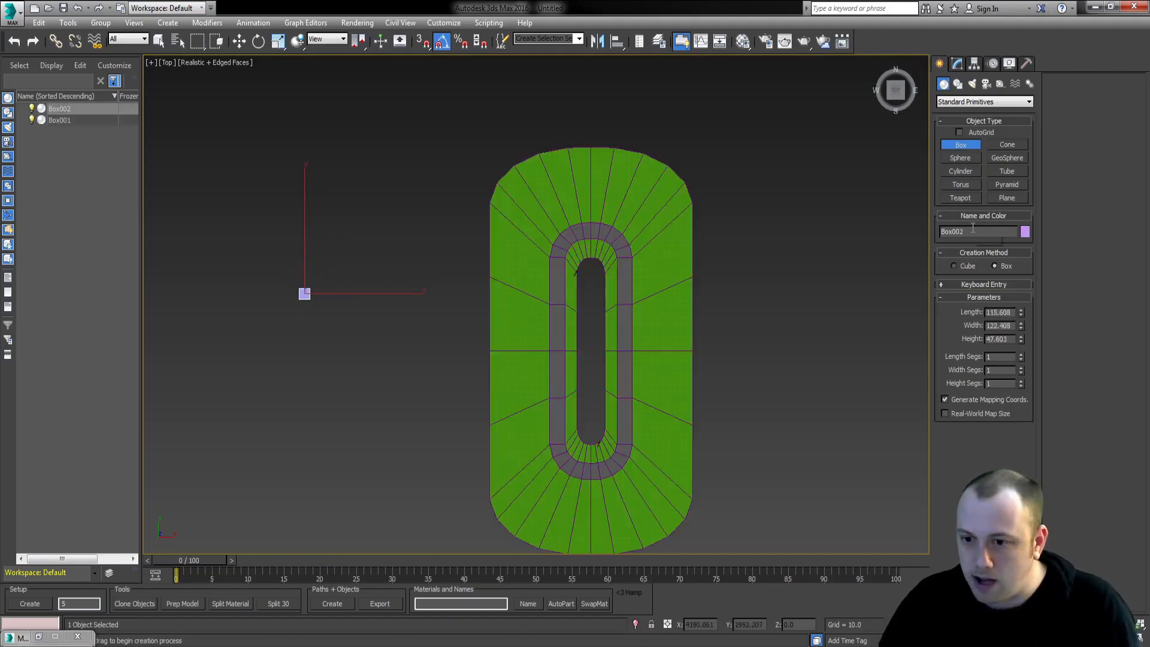
pyautogui.write('Section 1')
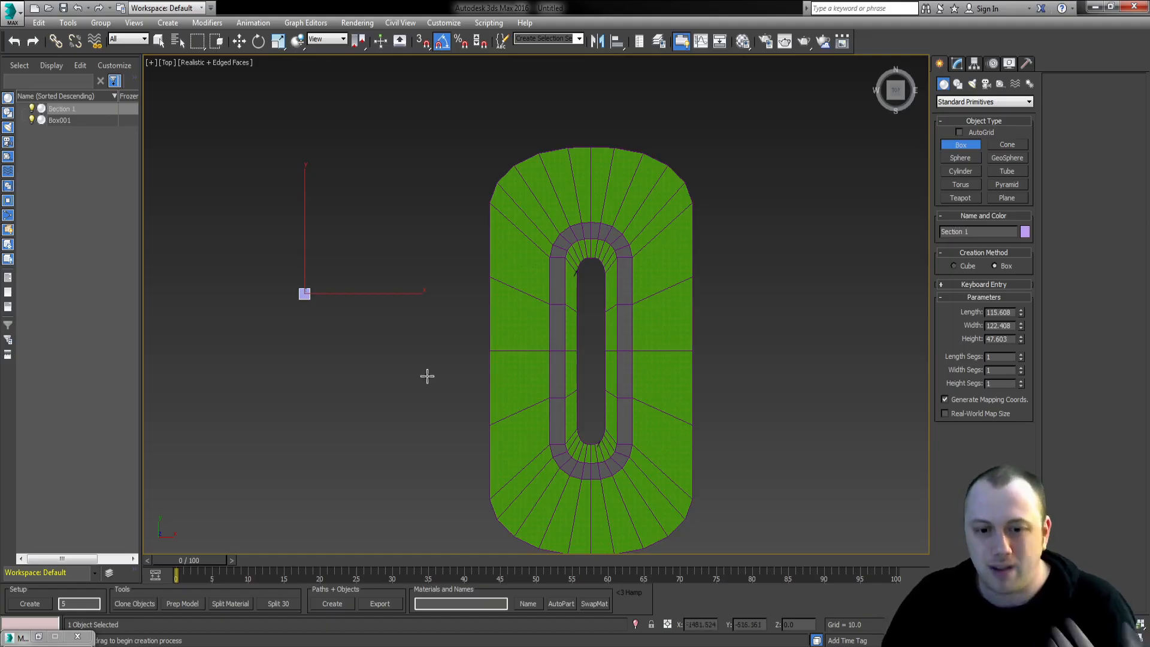
# - Create a box of about 129 × 143 × 54 units just above the Section 1 box and name it Section 2
pyautogui.click(957, 64)
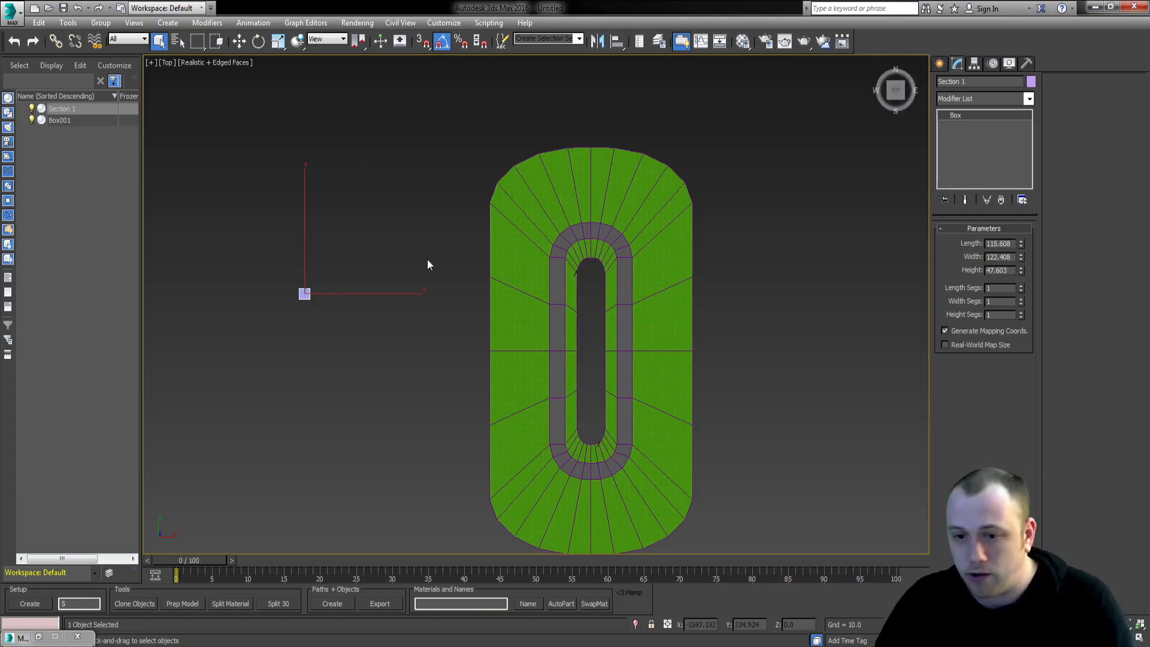
pyautogui.click(59, 108)
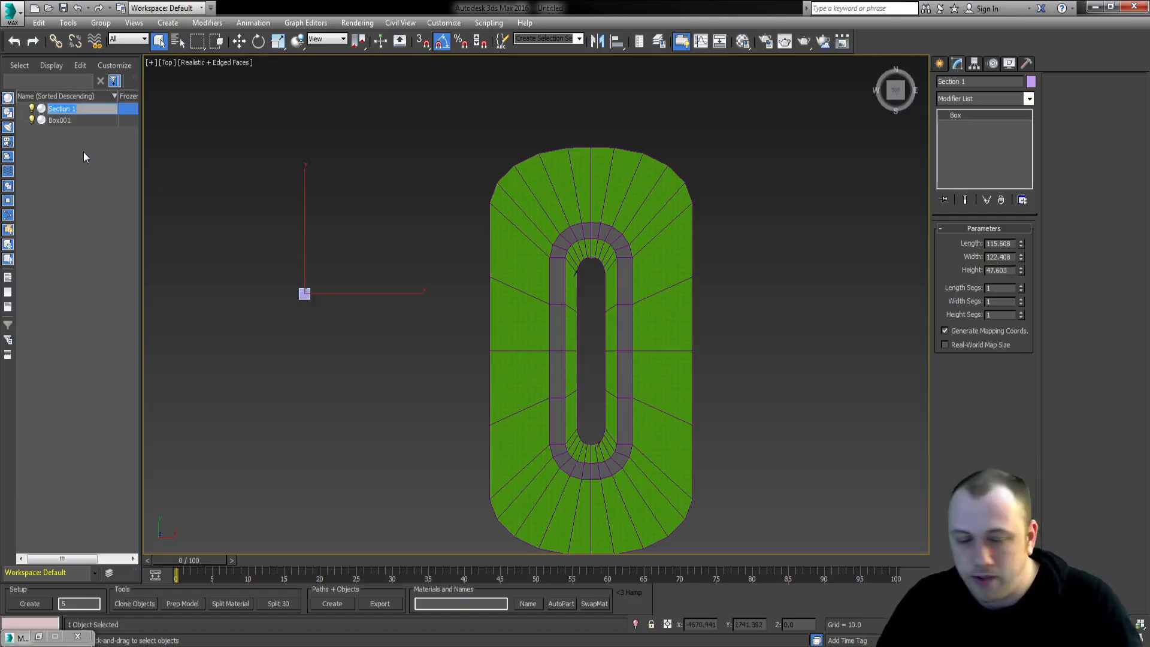
pyautogui.click(395, 228)
pyautogui.click(938, 64)
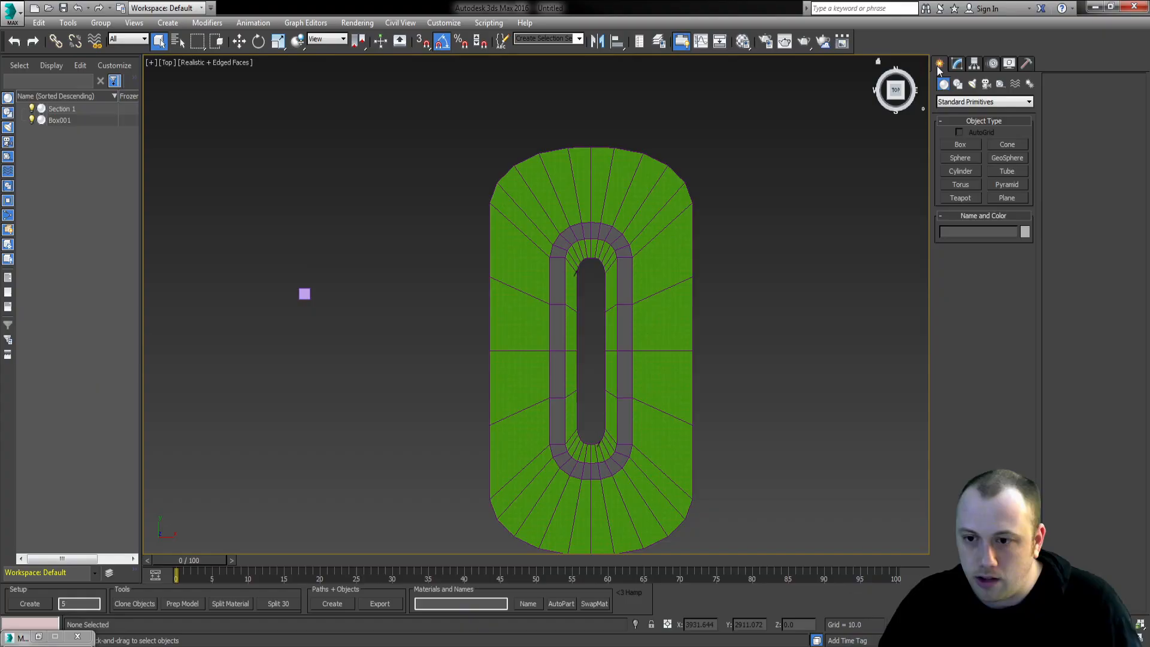
pyautogui.click(976, 148)
pyautogui.moveTo(298, 274); pyautogui.dragTo(311, 262)
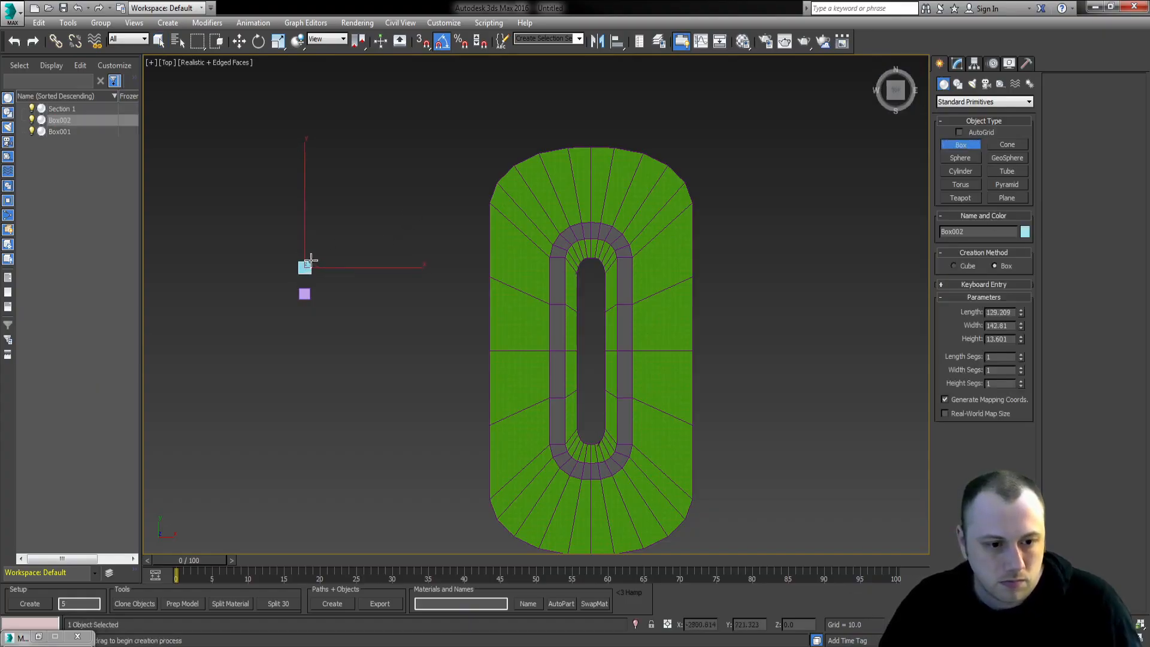
pyautogui.doubleClick(981, 227)
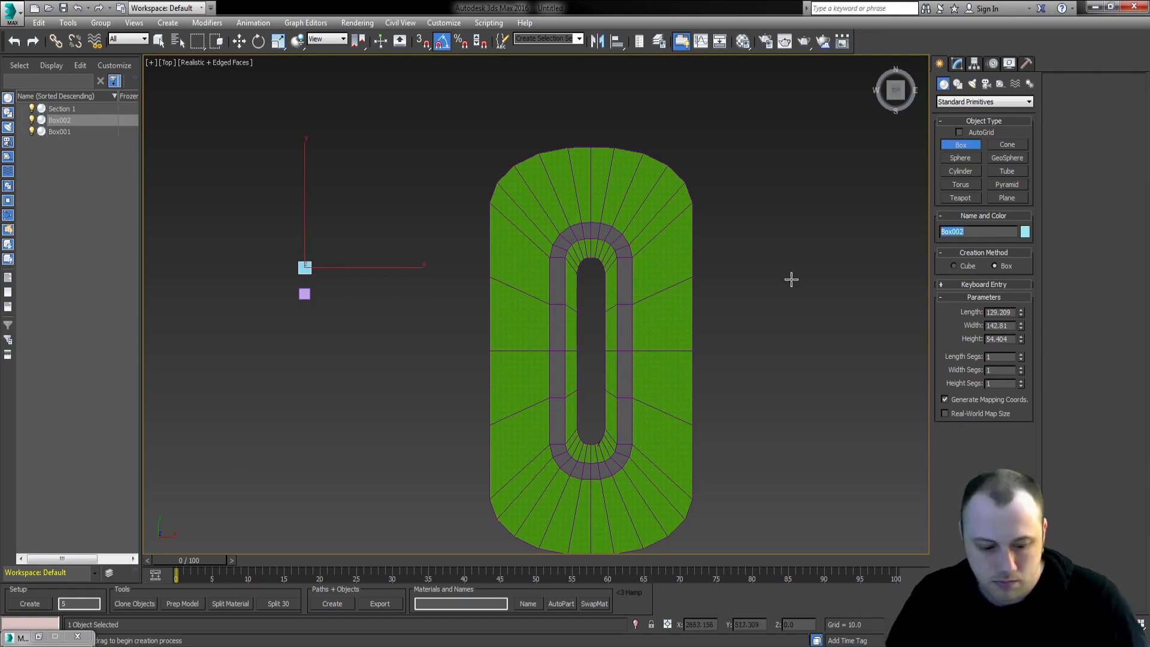
pyautogui.write('Section 2')
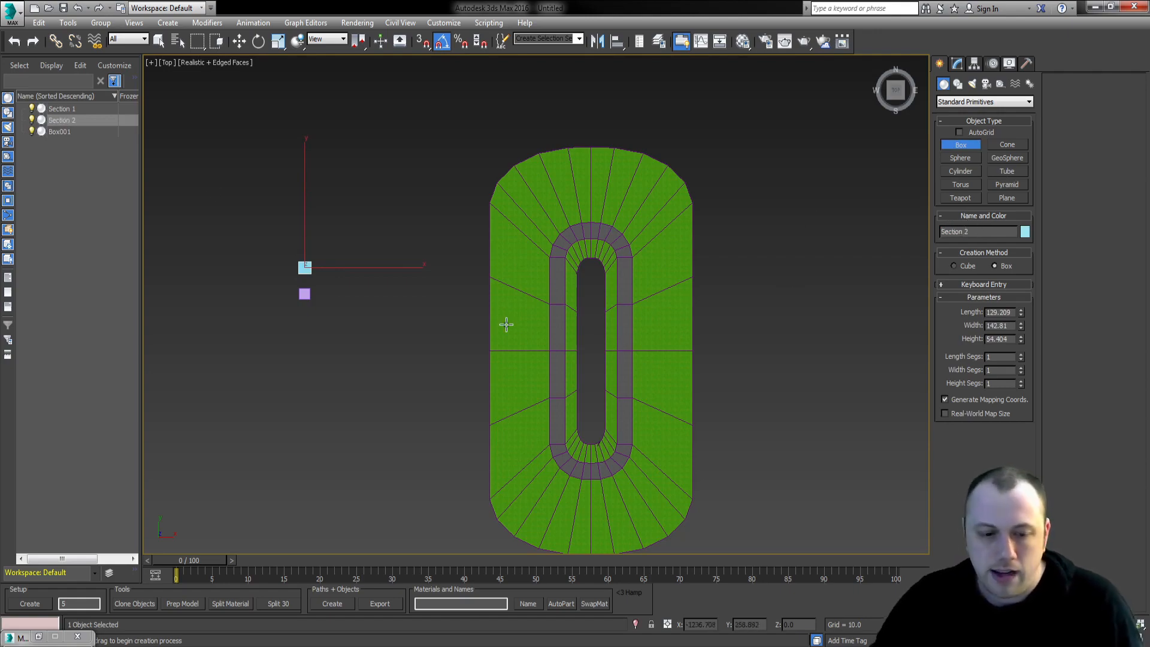
# - Create a box of about 129 × 170 × 34 units above the Section 2 box and name it Course Master Objects
pyautogui.moveTo(296, 246); pyautogui.dragTo(312, 233)
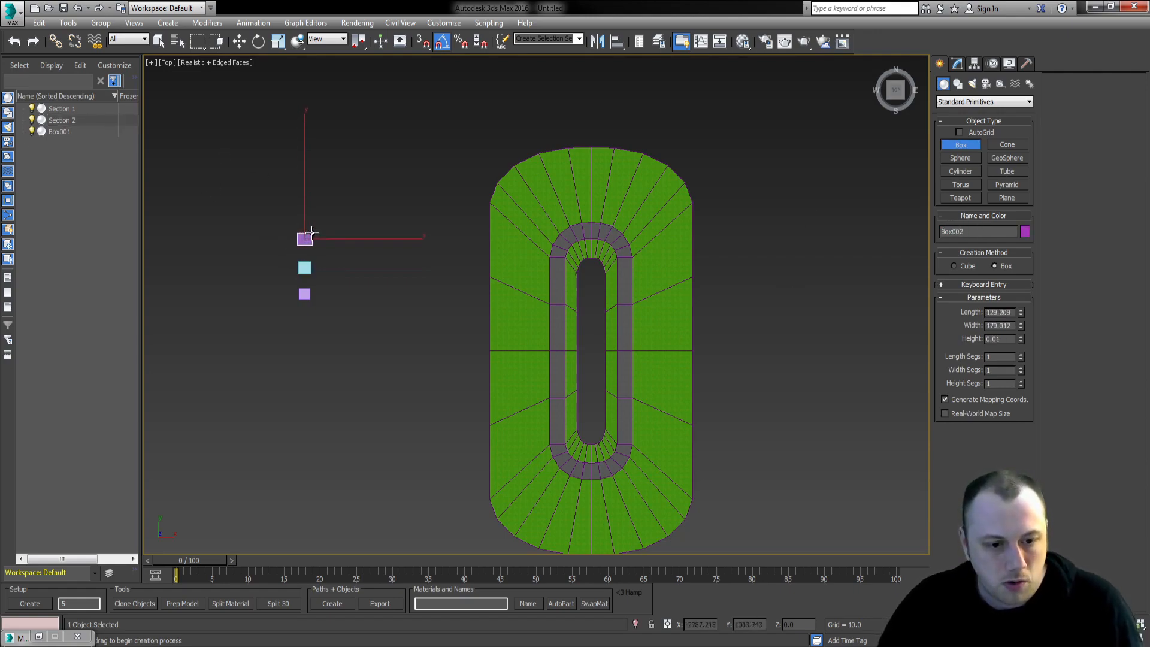
pyautogui.click(312, 229)
pyautogui.doubleClick(970, 232)
pyautogui.write('C')
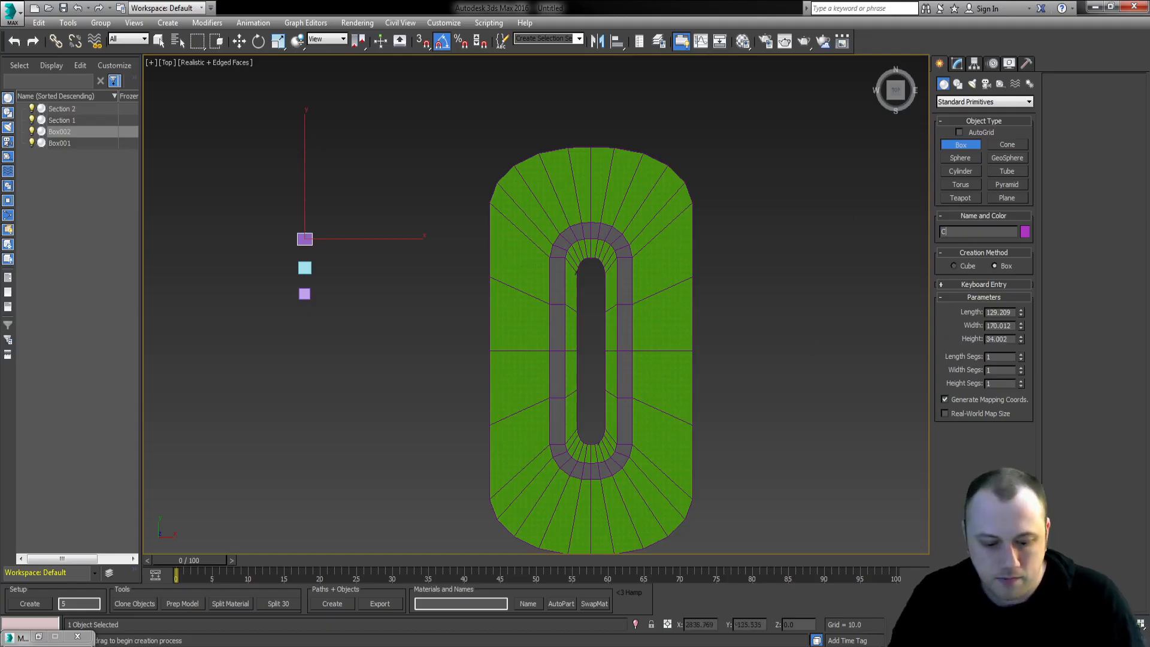
pyautogui.write('ourse Master Objec')
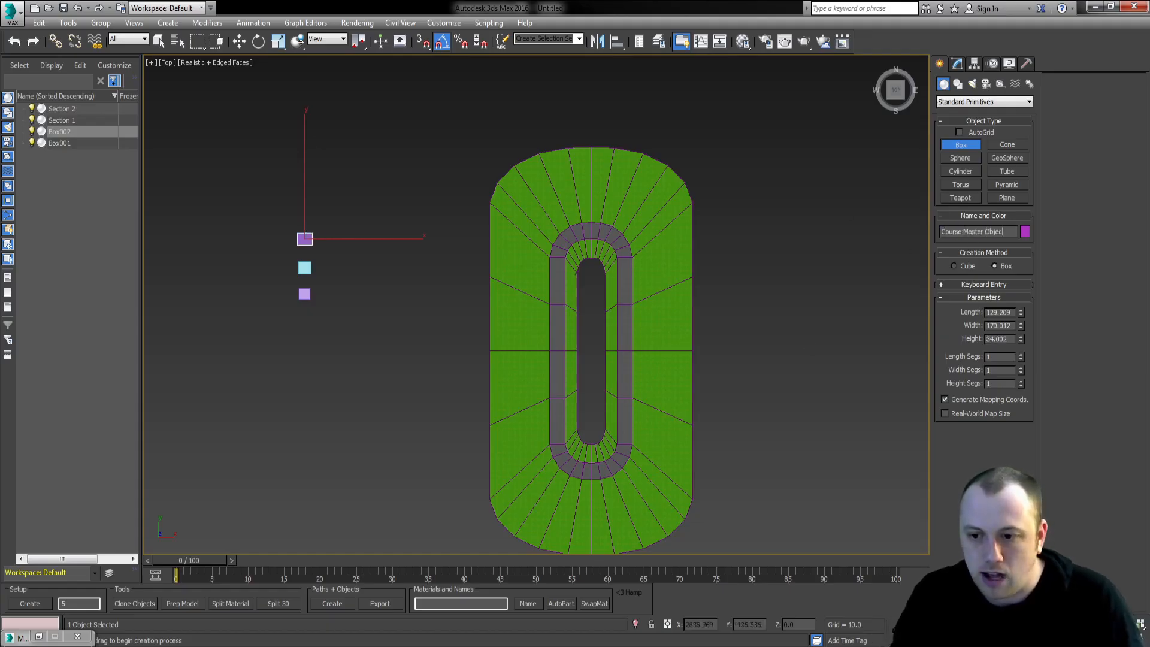
pyautogui.write('ts')
pyautogui.press('Return')
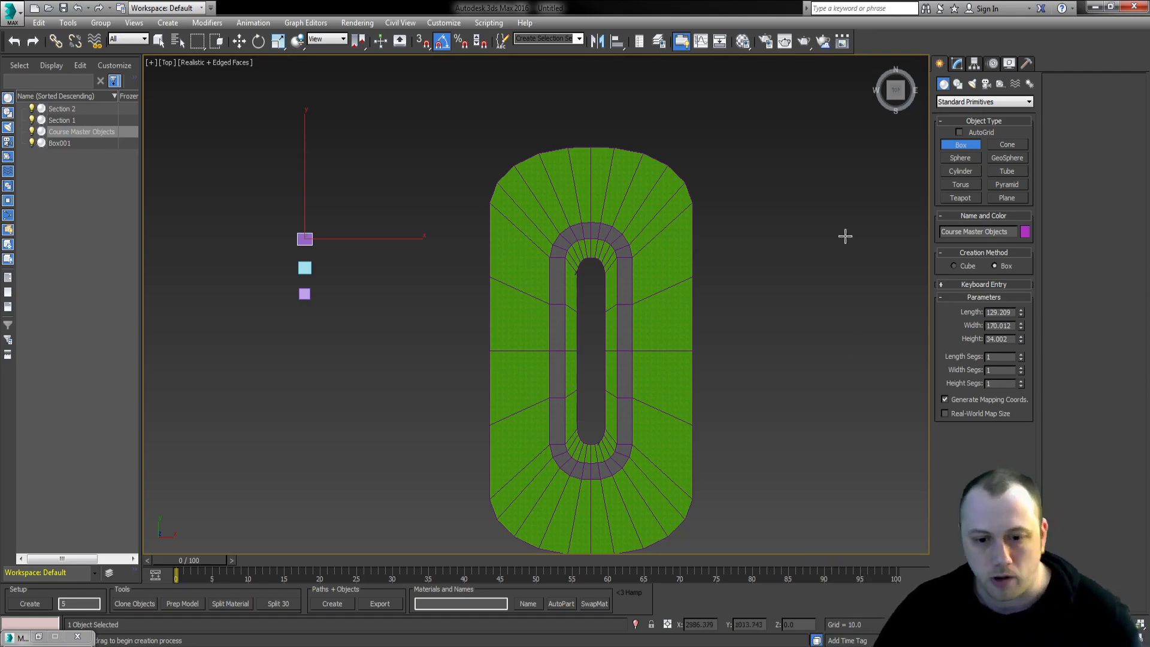
# - Examine the Course Master Objects box and the whole walled track in a perspective view
pyautogui.moveTo(588, 310); pyautogui.dragTo(591, 328, button='middle')
pyautogui.press('p')
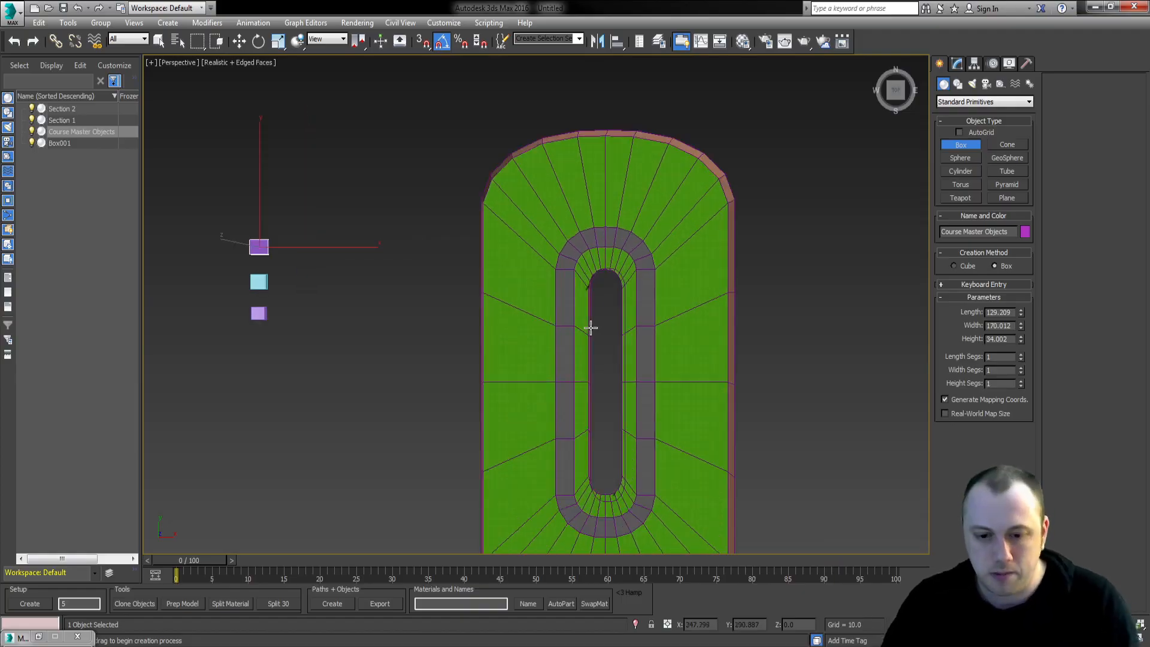
pyautogui.moveTo(585, 367)
pyautogui.keyDown('alt'); pyautogui.mouseDown(button='middle')
pyautogui.moveTo(636, 354)
pyautogui.moveTo(567, 363)
pyautogui.mouseUp(button='middle'); pyautogui.keyUp('alt')
pyautogui.press('z')
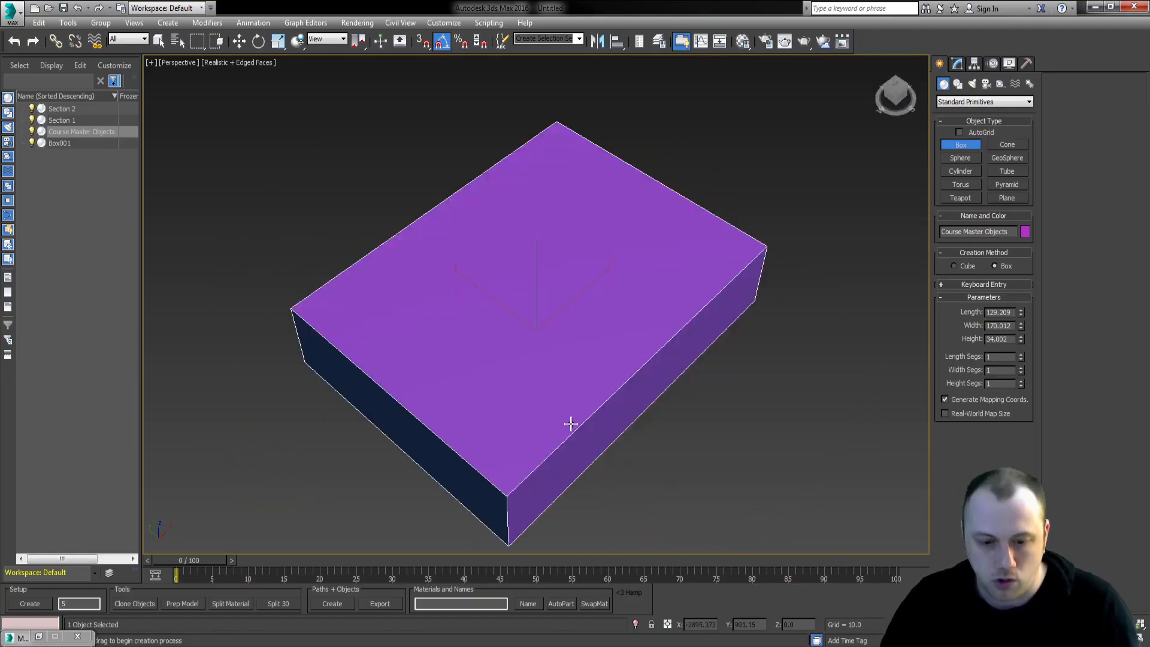
pyautogui.keyDown('alt'); pyautogui.moveTo(570, 423); pyautogui.dragTo(269, 407, button='middle'); pyautogui.keyUp('alt')
pyautogui.scroll(-5, 554, 385)
pyautogui.scroll(-2, 767, 338)
pyautogui.moveTo(767, 338); pyautogui.dragTo(503, 355, button='middle')
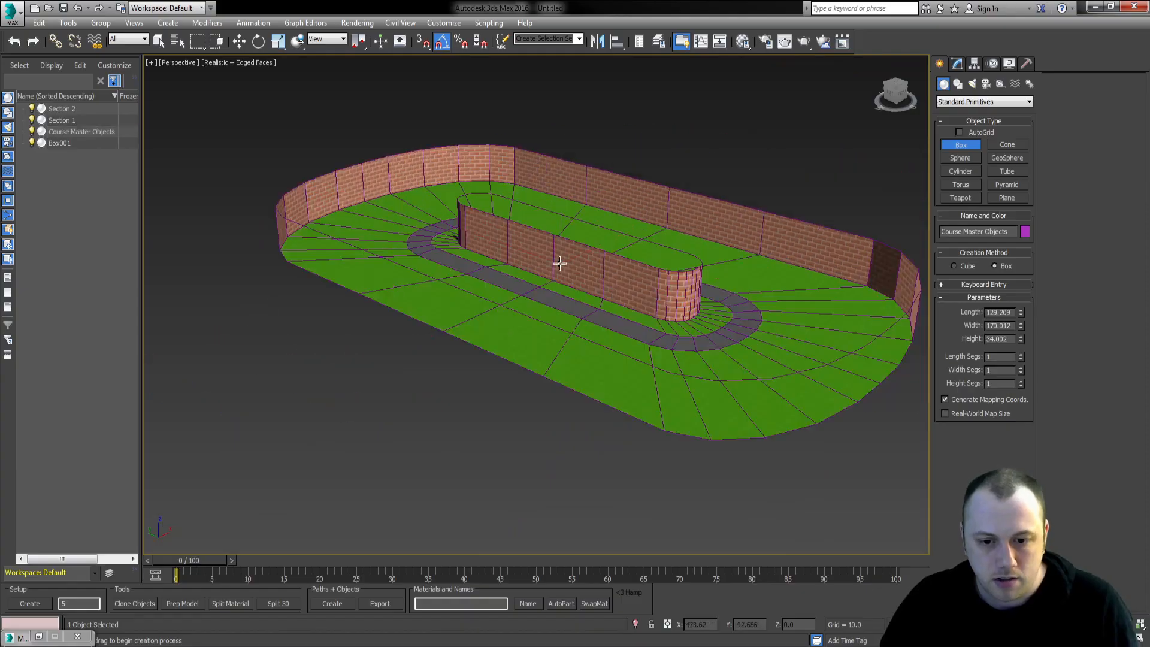
# - Clone the whole walled track mesh as an independent copy named CourseBackup
pyautogui.click(559, 264)
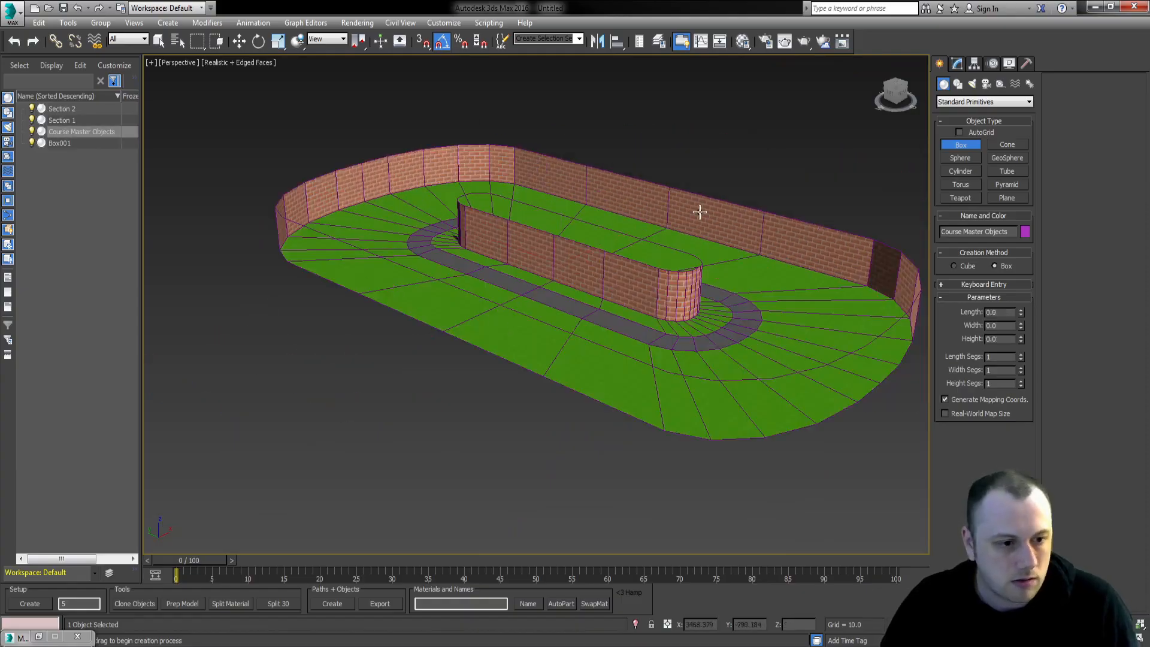
pyautogui.rightClick(451, 231)
pyautogui.click(450, 231)
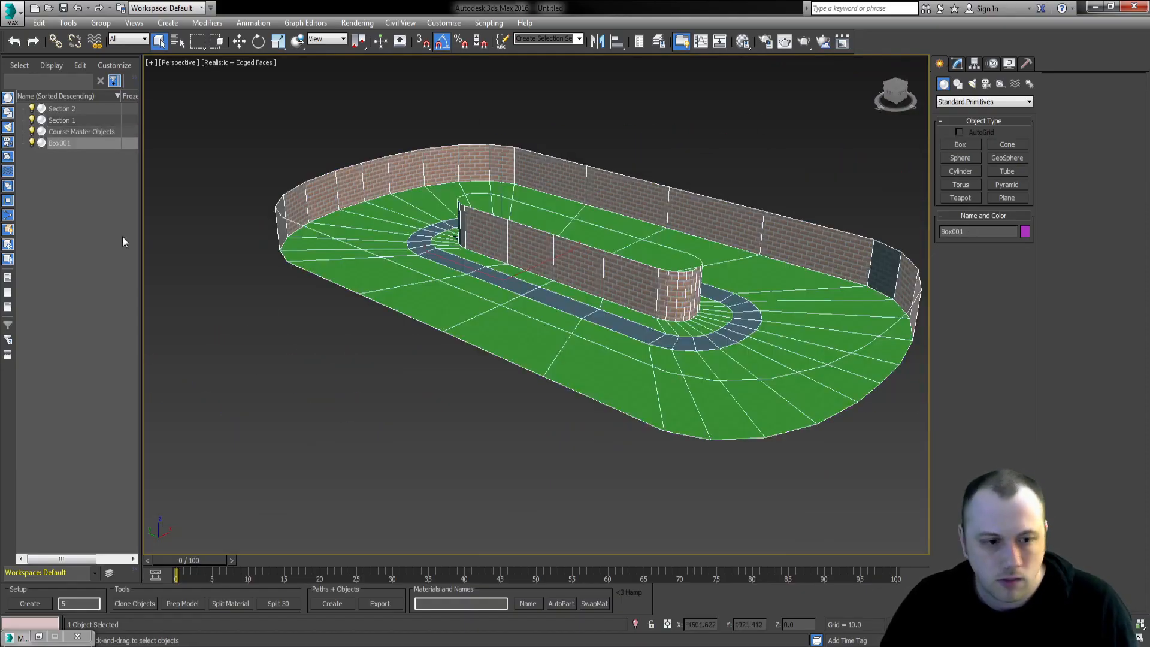
pyautogui.keyDown('alt'); pyautogui.moveTo(561, 282); pyautogui.dragTo(442, 273, button='middle'); pyautogui.keyUp('alt')
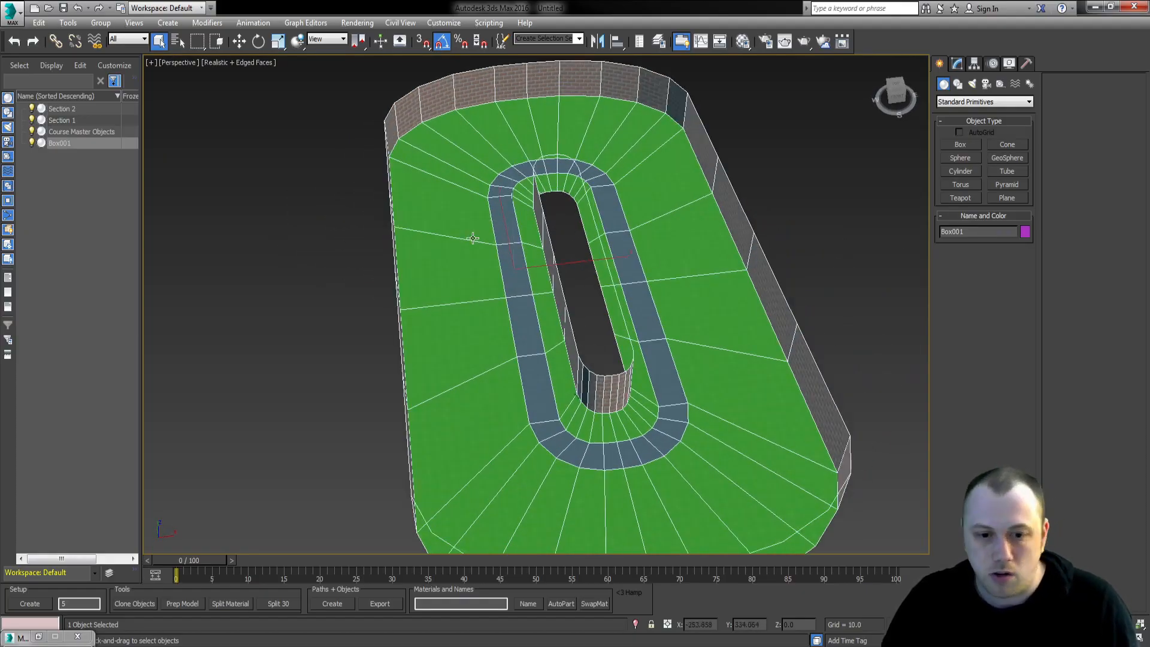
pyautogui.press('4')
pyautogui.moveTo(596, 270); pyautogui.dragTo(578, 274, button='middle')
pyautogui.click(939, 64)
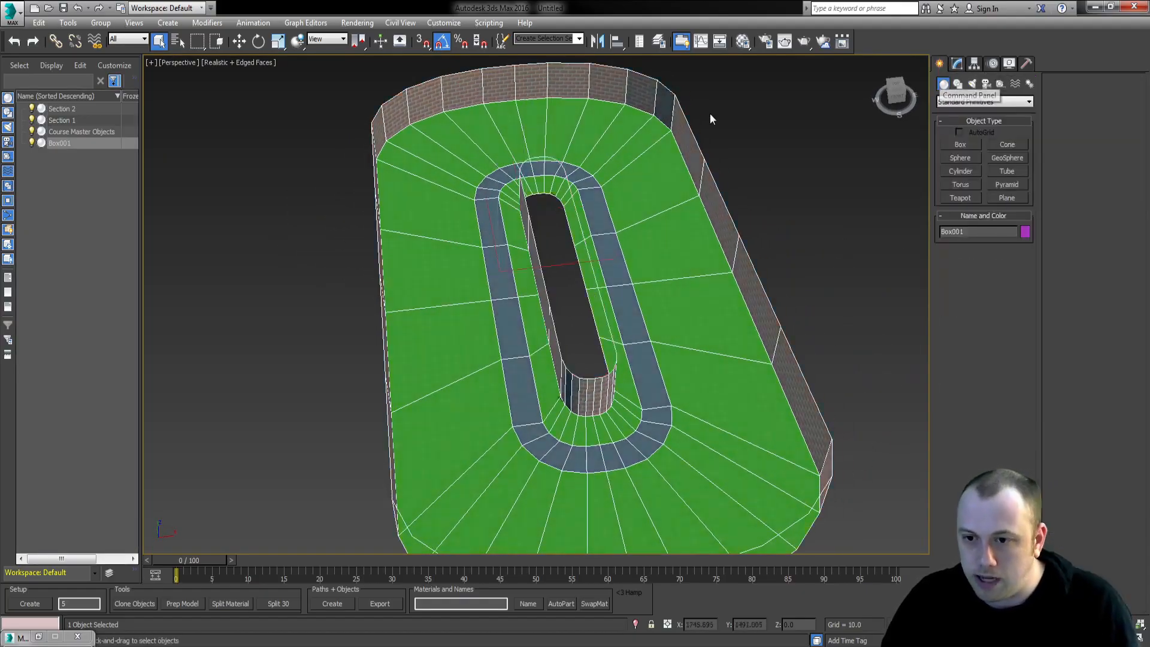
pyautogui.rightClick(408, 188)
pyautogui.click(451, 263)
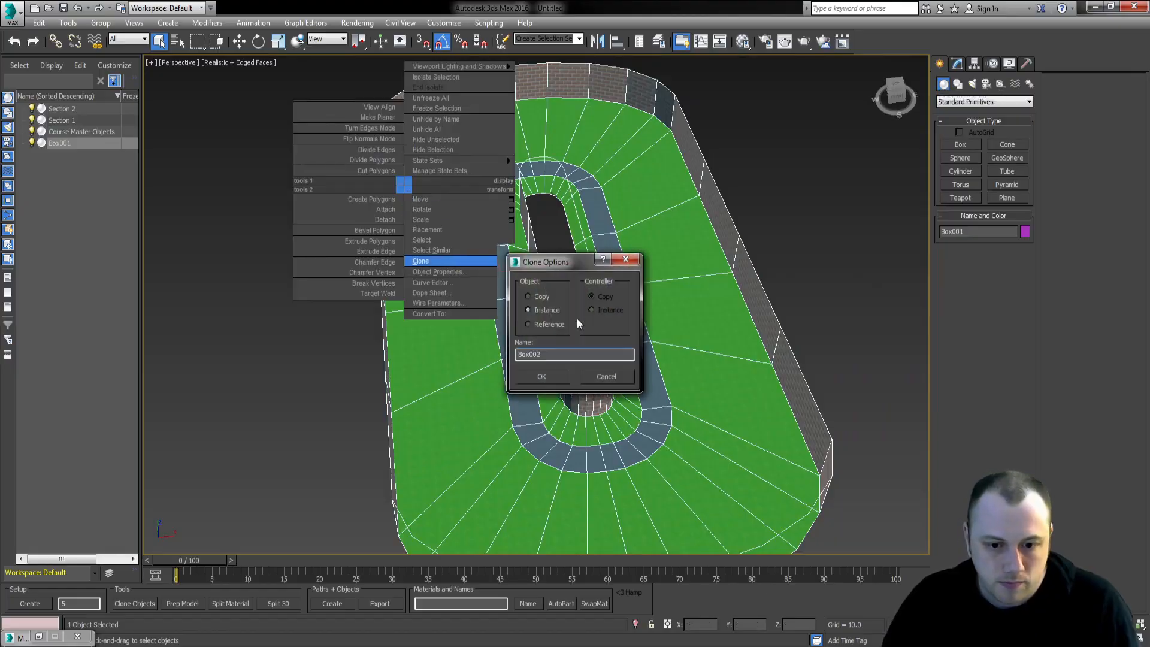
pyautogui.press('BackSpace')
pyautogui.press('BackSpace')
pyautogui.press('BackSpace')
pyautogui.press('BackSpace')
pyautogui.press('BackSpace')
pyautogui.press('BackSpace')
pyautogui.write('CourseBackup')
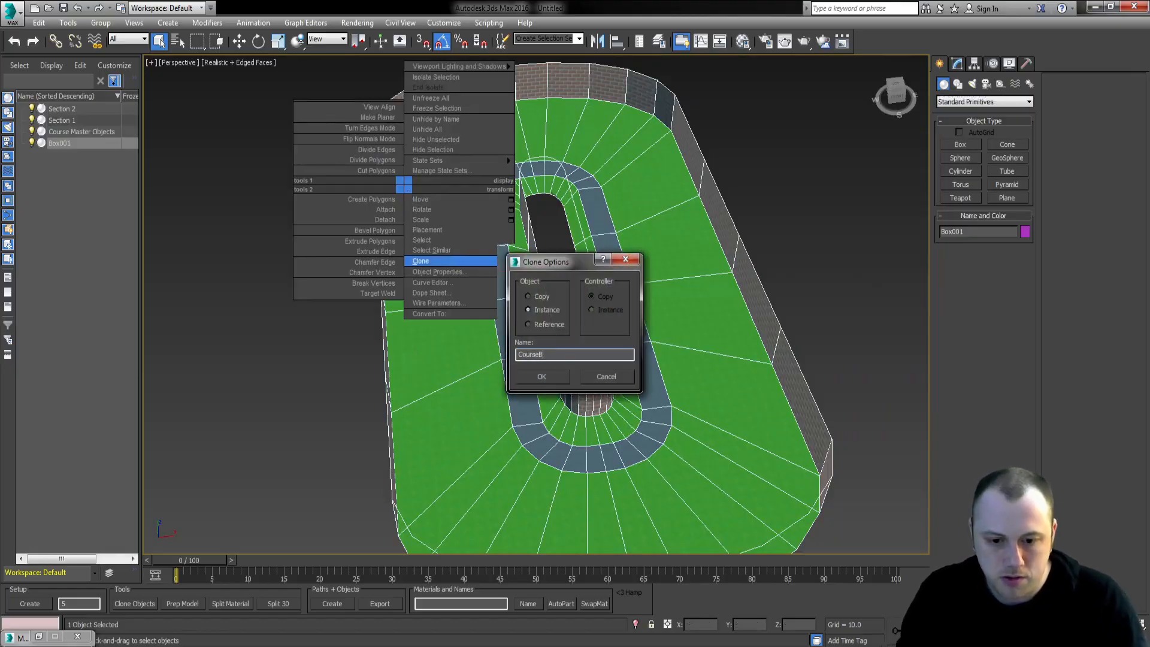
pyautogui.click(541, 295)
pyautogui.click(556, 382)
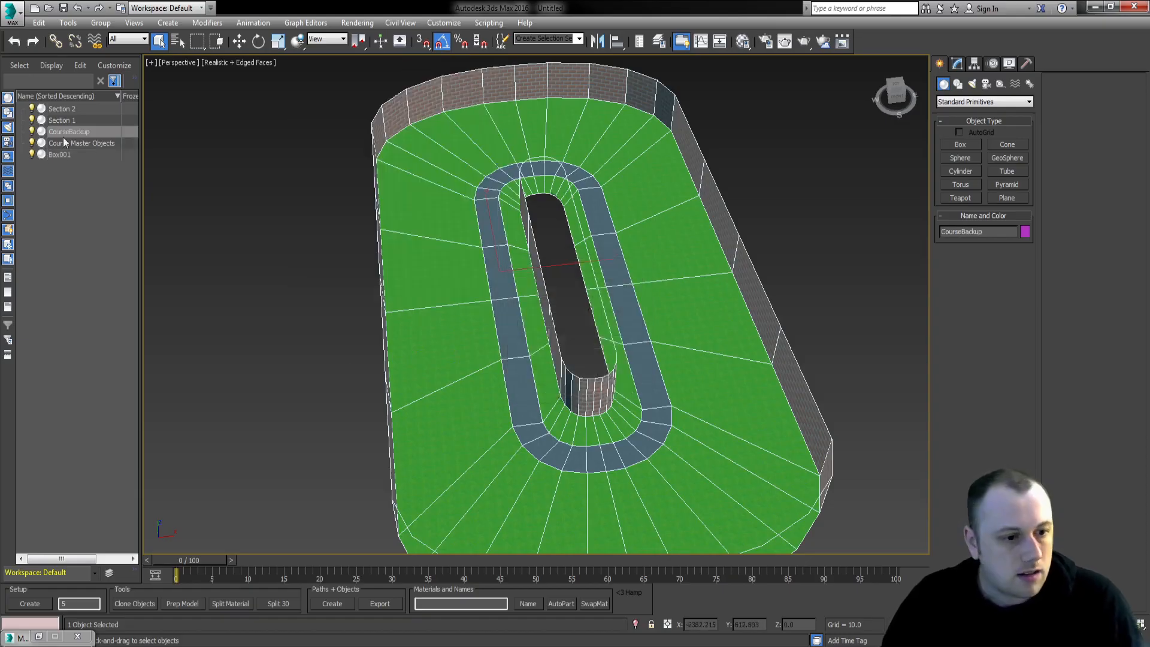
# - Rename the original track mesh Course and hide the CourseBackup copy
pyautogui.click(58, 155)
pyautogui.moveTo(971, 231); pyautogui.dragTo(847, 221)
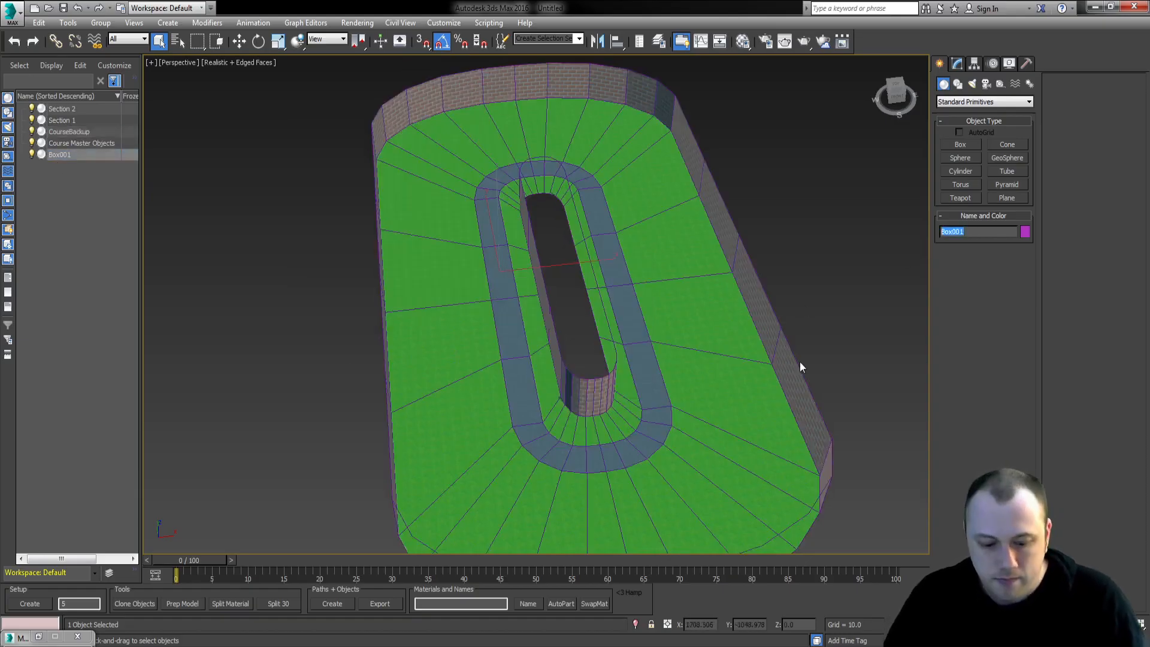
pyautogui.write('Coruse')
pyautogui.press('BackSpace')
pyautogui.press('BackSpace')
pyautogui.press('BackSpace')
pyautogui.press('BackSpace')
pyautogui.write('urse')
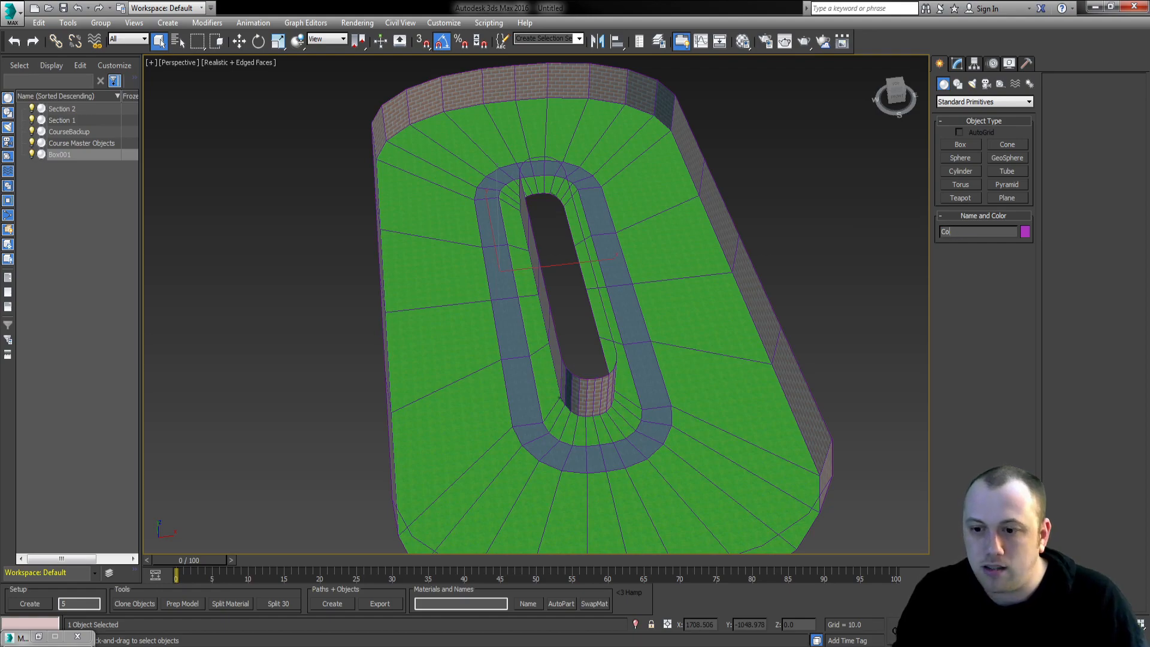
pyautogui.press('Return')
pyautogui.press('4')
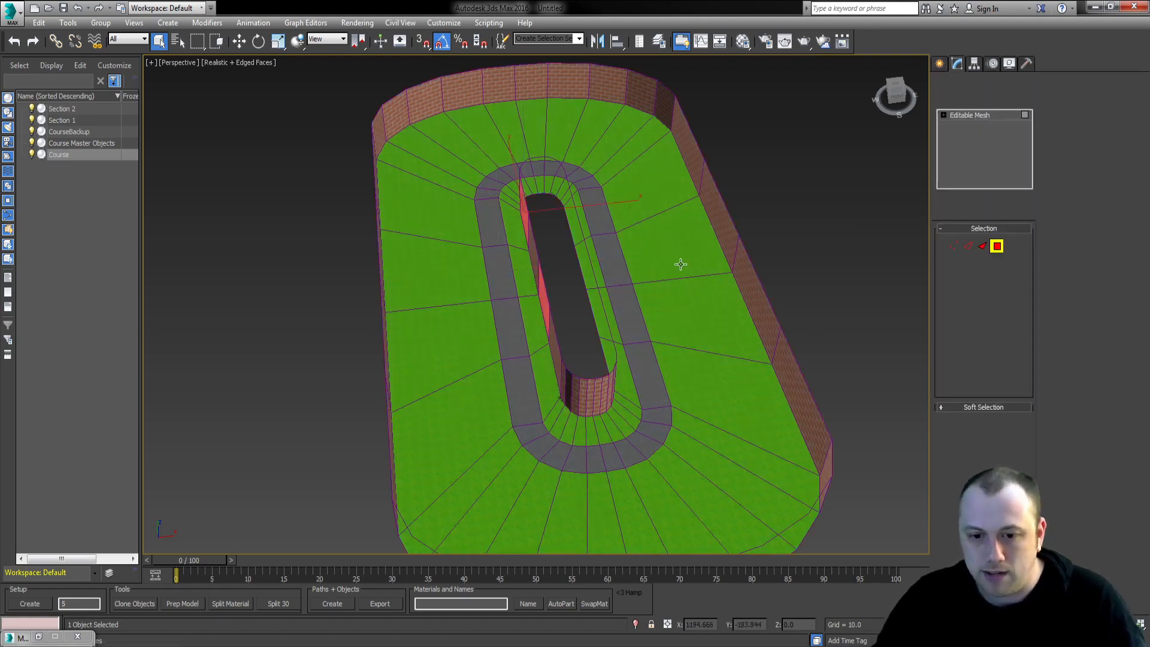
pyautogui.click(32, 132)
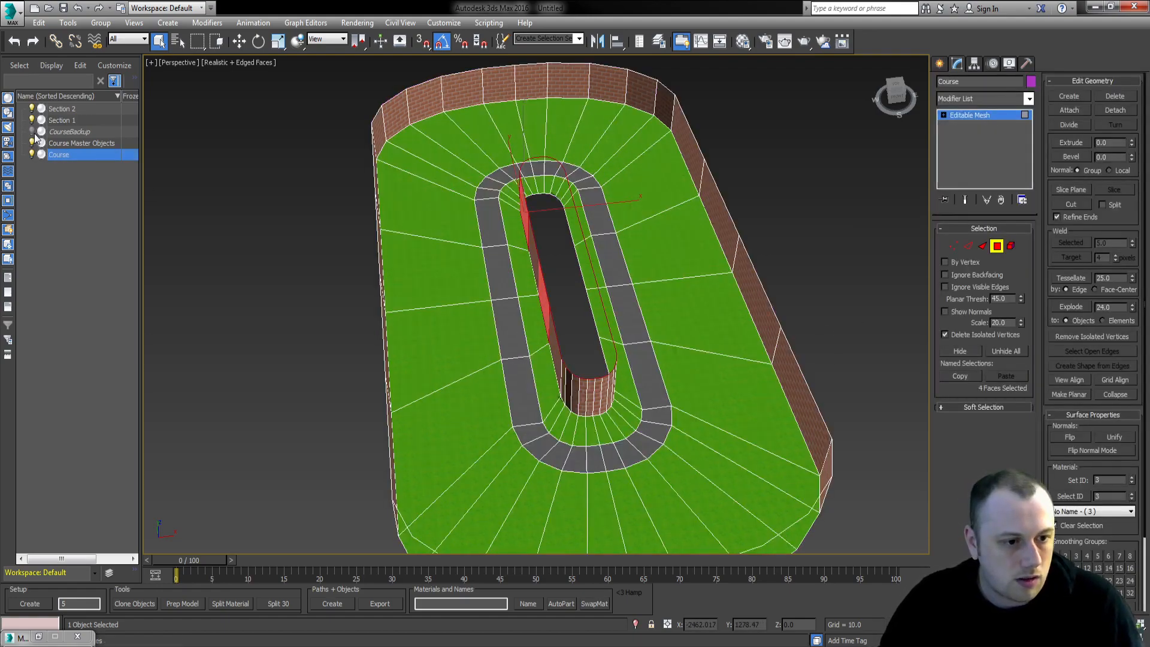
# - Select all road faces of the Course mesh by material ID 1 and detach them as RoadObject
pyautogui.click(486, 275)
pyautogui.click(1070, 496)
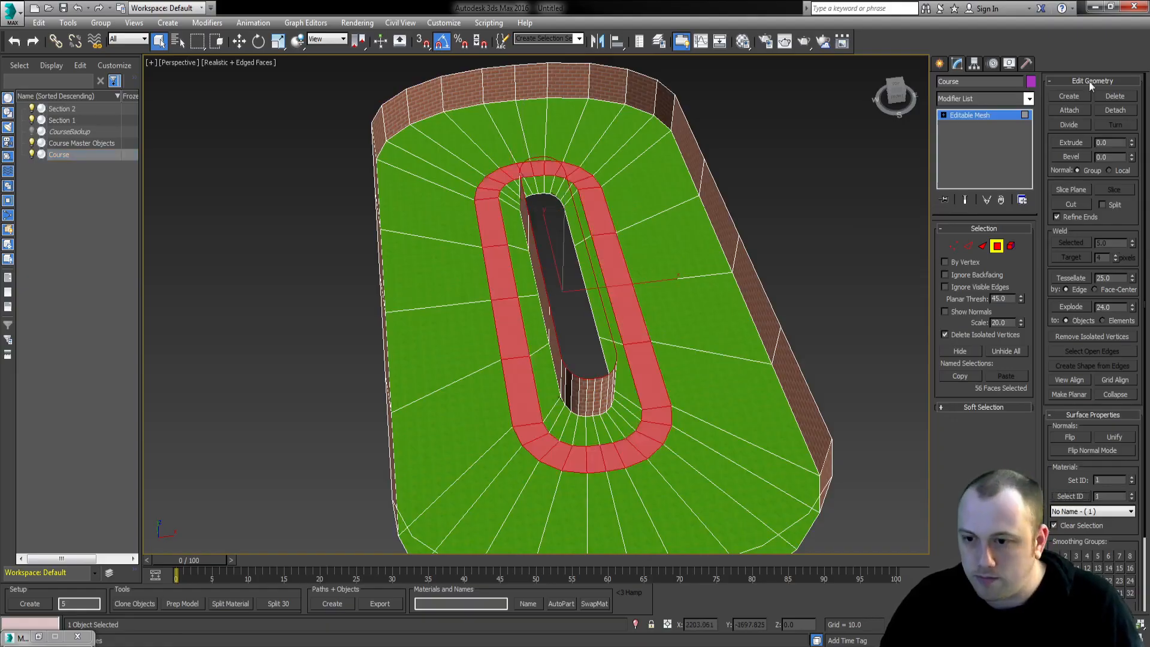
pyautogui.click(1114, 111)
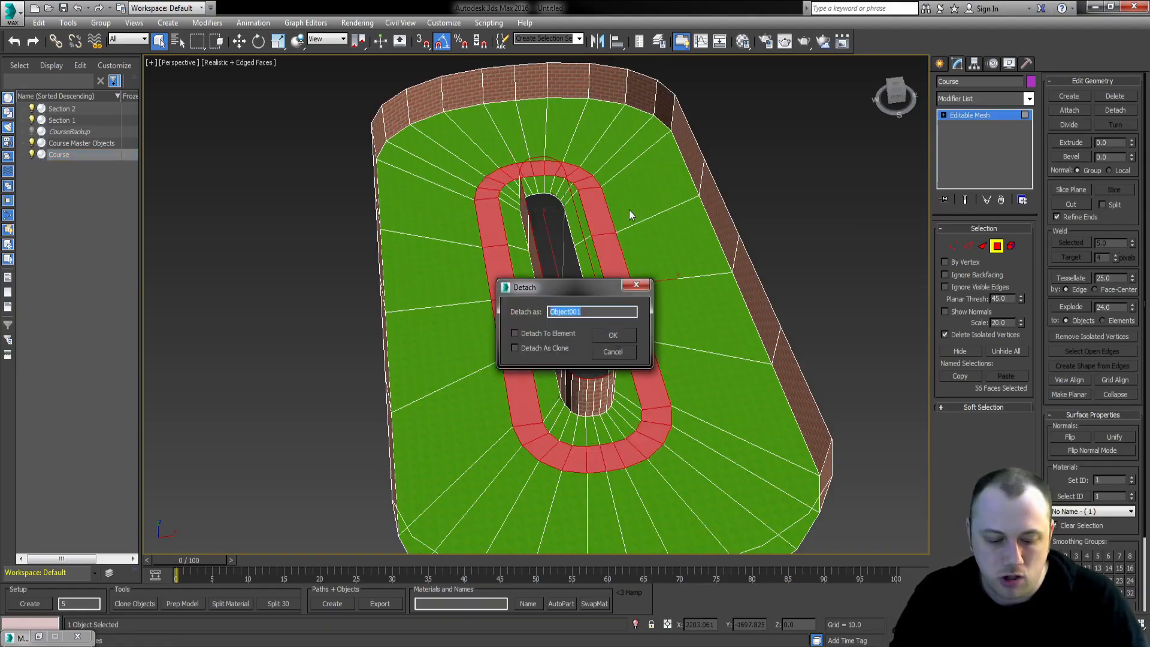
pyautogui.write('RoadObject')
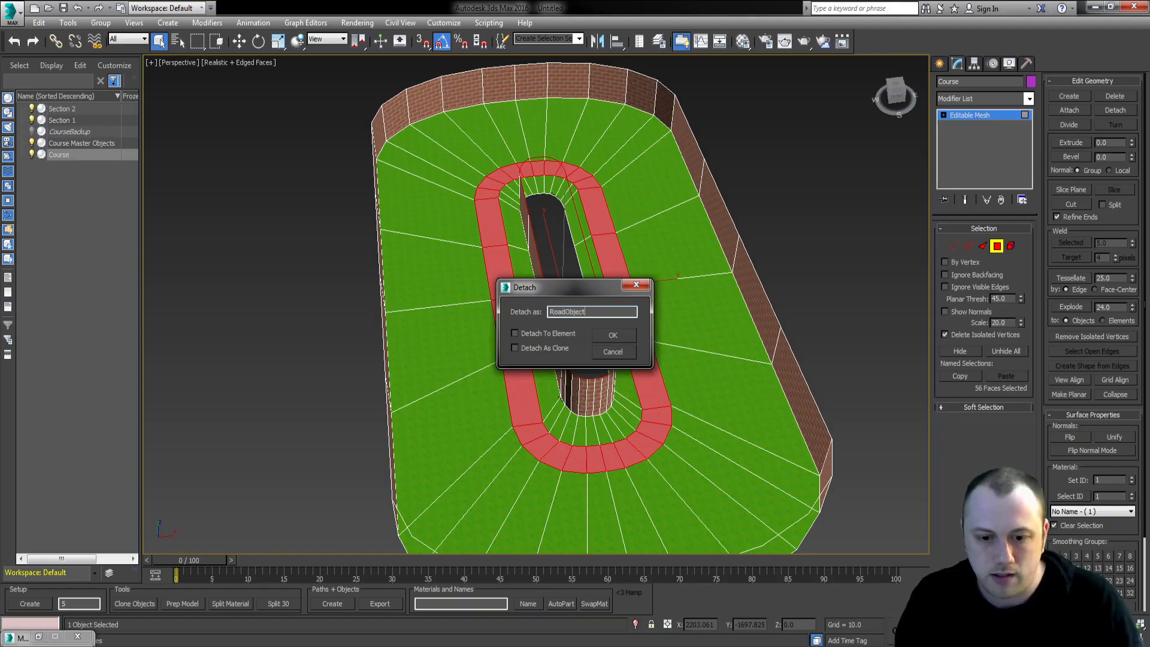
pyautogui.press('Return')
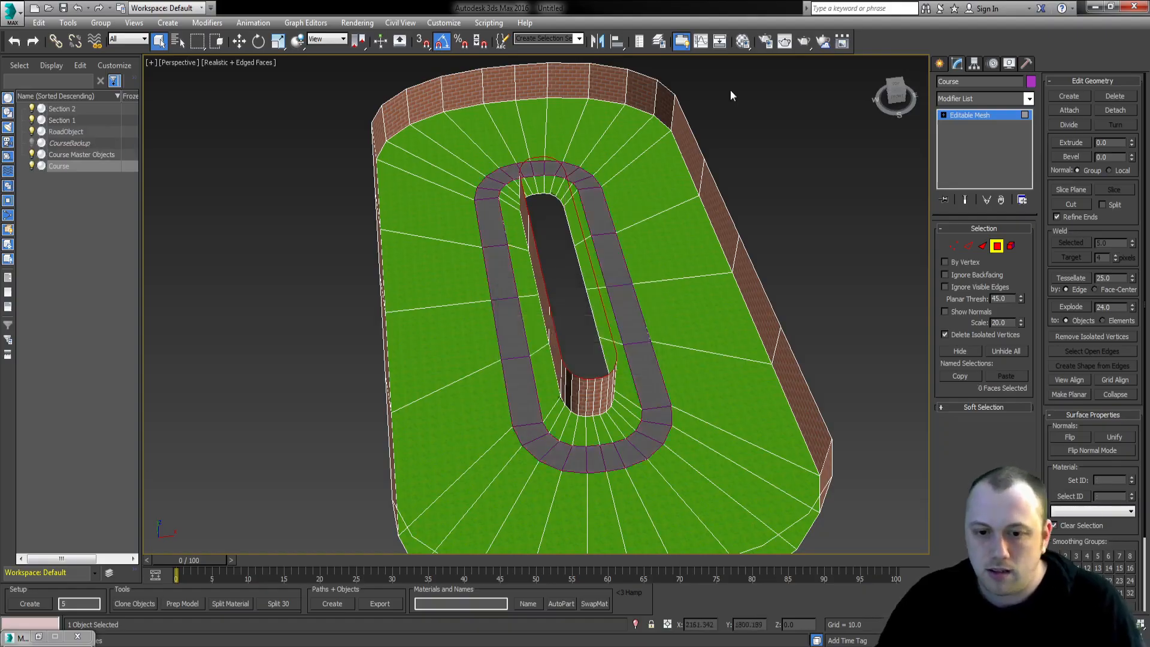
# - Select all grass faces of the Course mesh by material ID 2 and detach them as GrassObject
pyautogui.click(648, 242)
pyautogui.click(1069, 496)
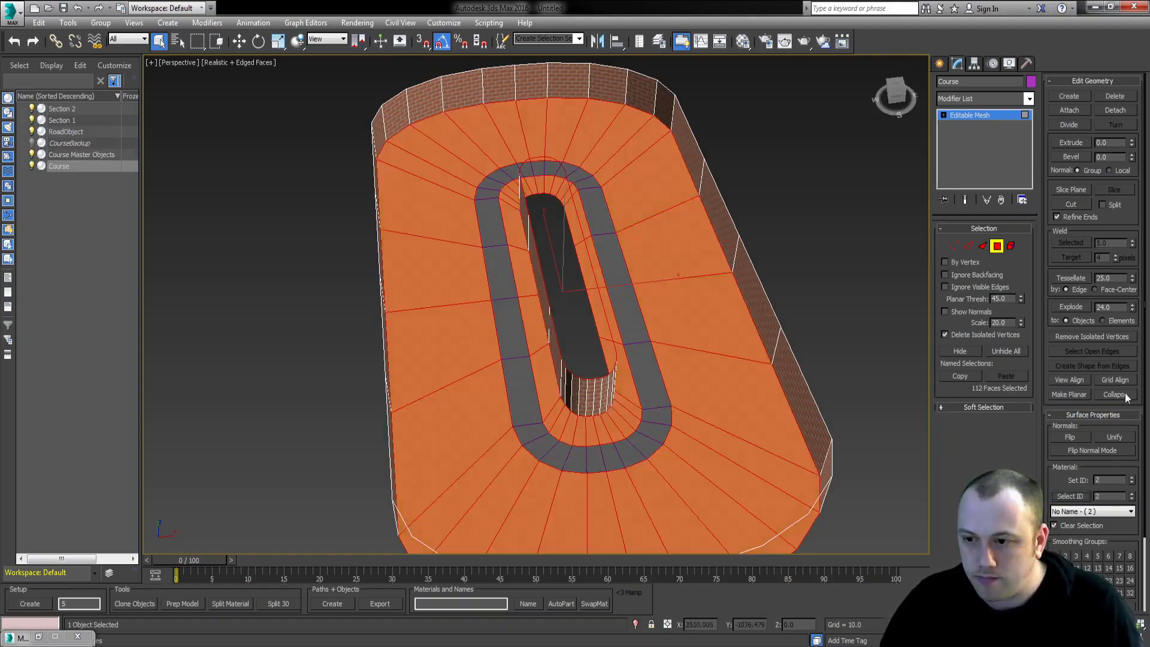
pyautogui.click(1115, 110)
pyautogui.write('GrassObject')
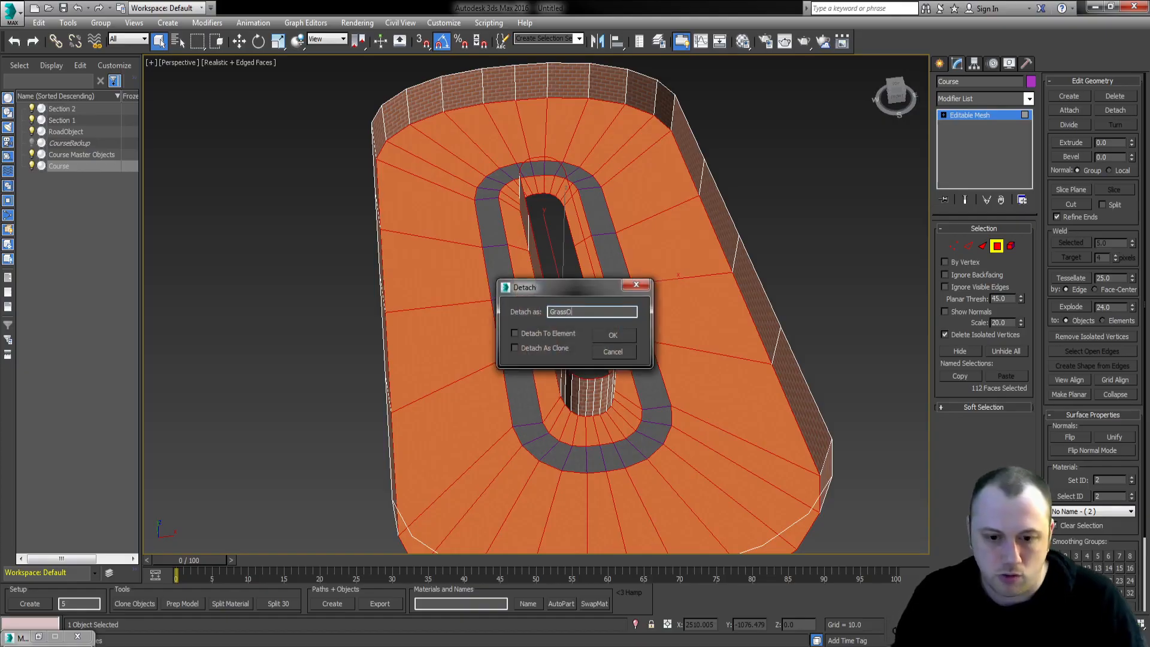
pyautogui.press('Return')
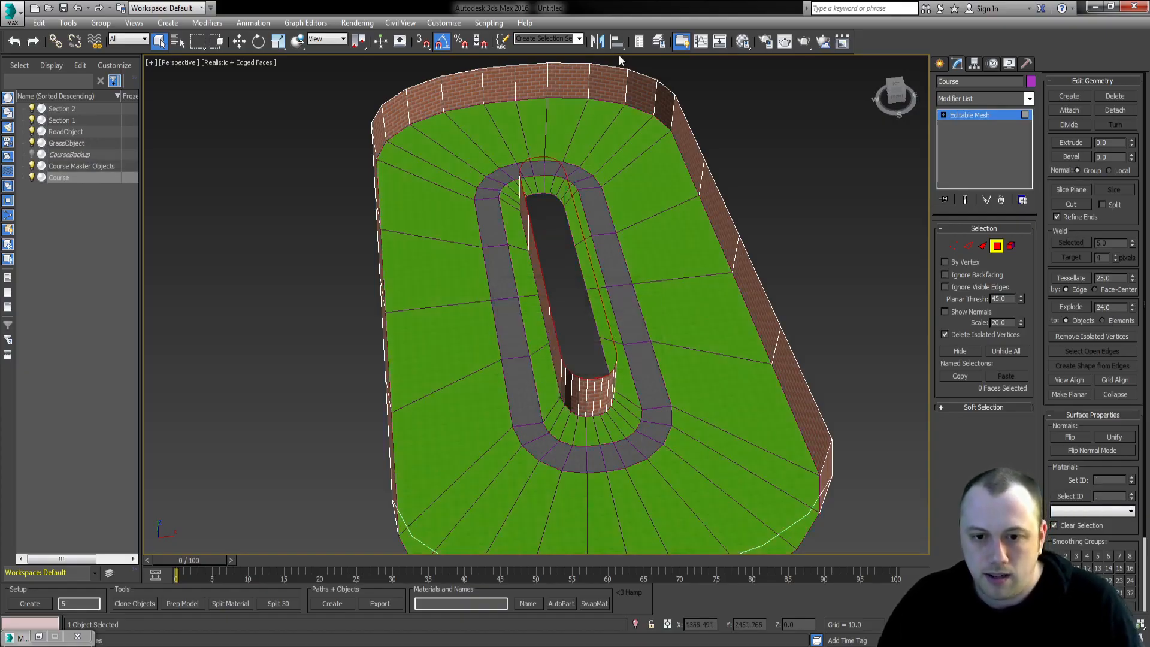
# - Detach all the brick wall faces from the Course mesh as a new object named BrickObject
pyautogui.click(608, 82)
pyautogui.click(1069, 496)
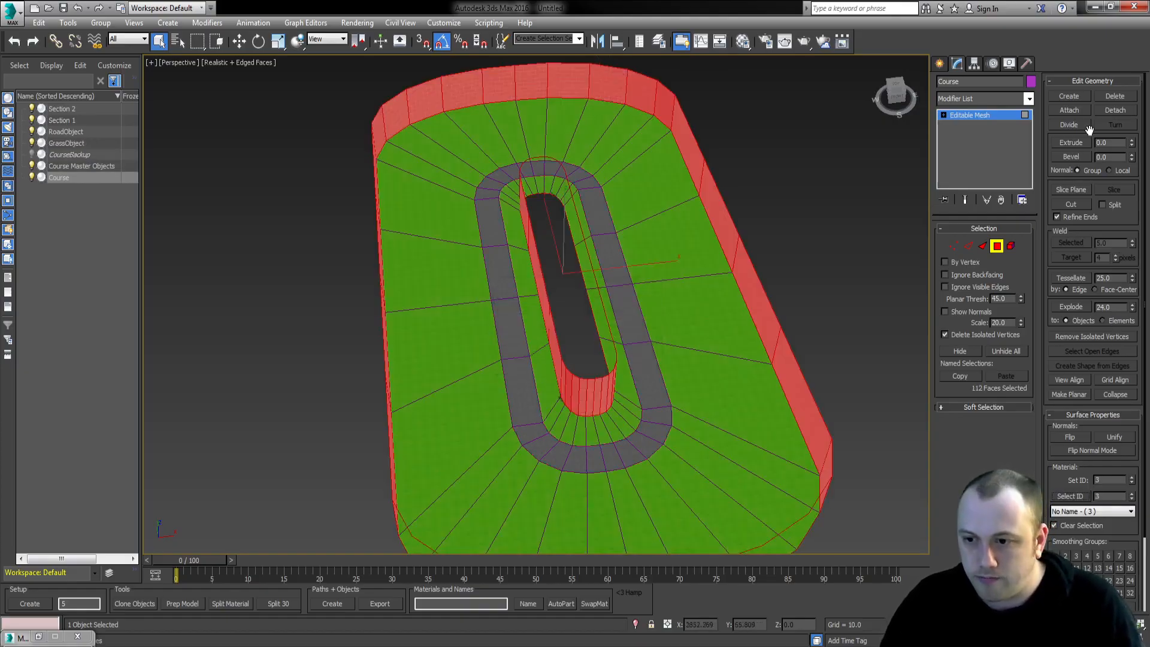
pyautogui.click(1119, 110)
pyautogui.write('BrickObject')
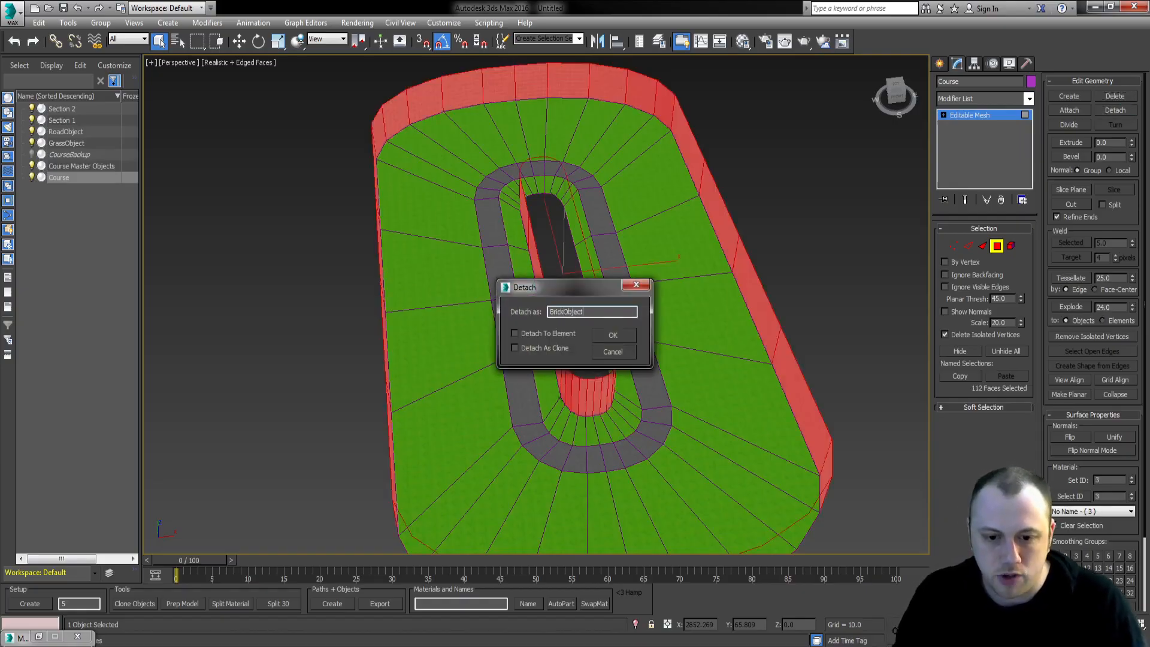
pyautogui.press('Return')
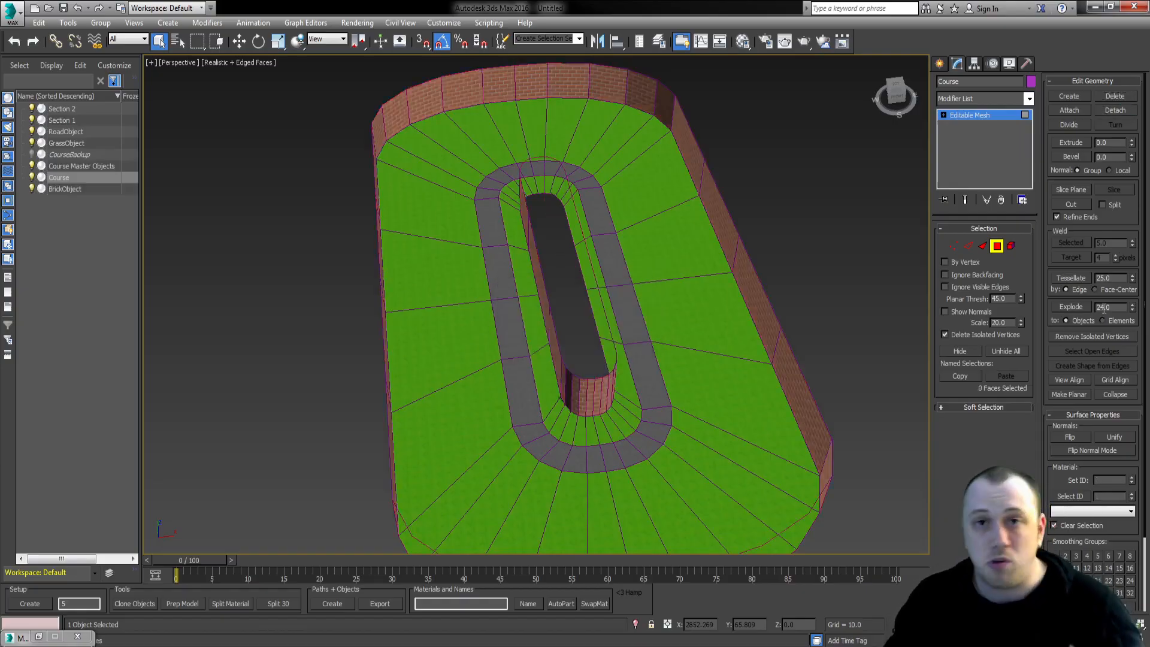
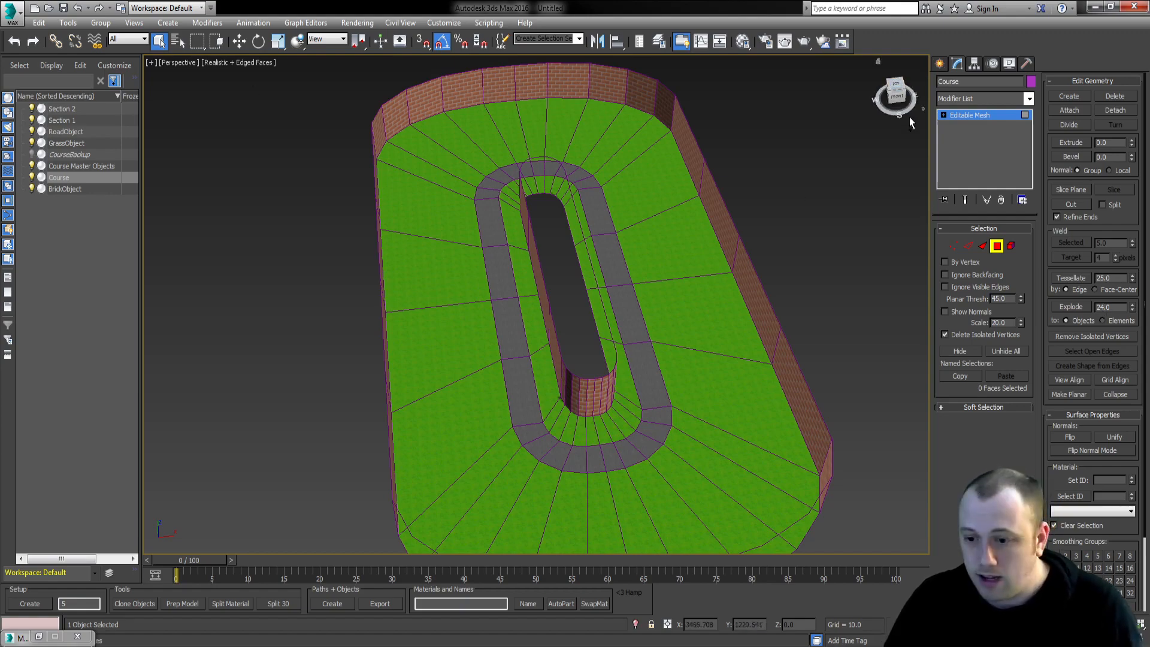
# - Delete the leftover Course object and check the detached road, grass and brick objects by selecting each one
pyautogui.click(939, 63)
pyautogui.moveTo(446, 195); pyautogui.dragTo(506, 197, button='middle')
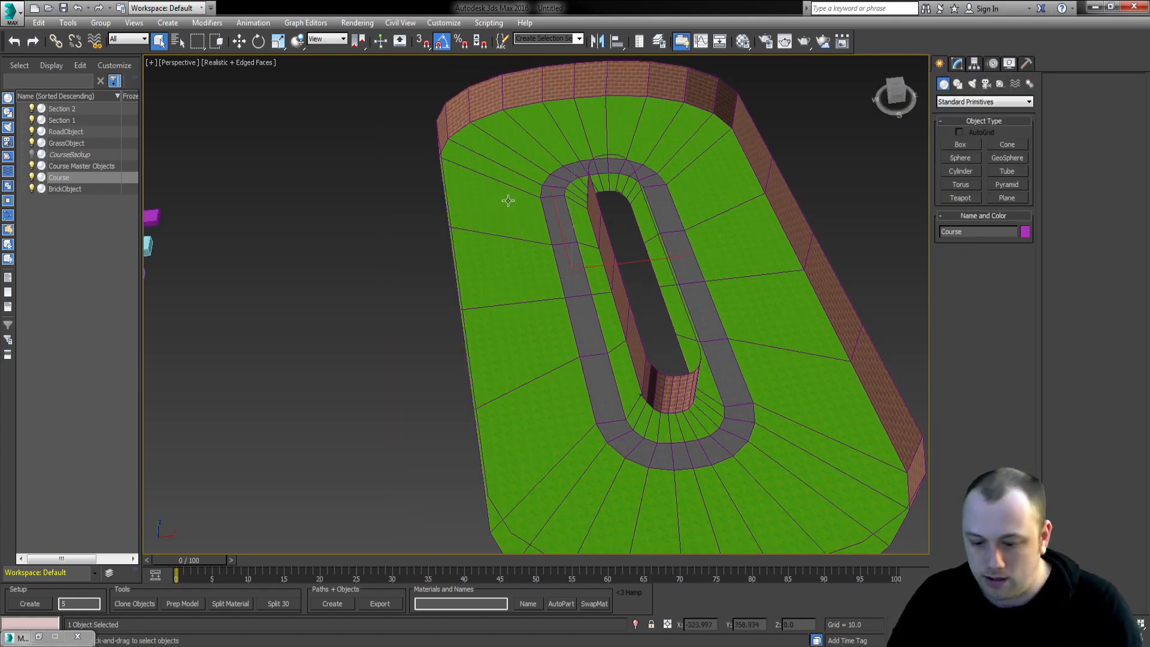
pyautogui.press('Delete')
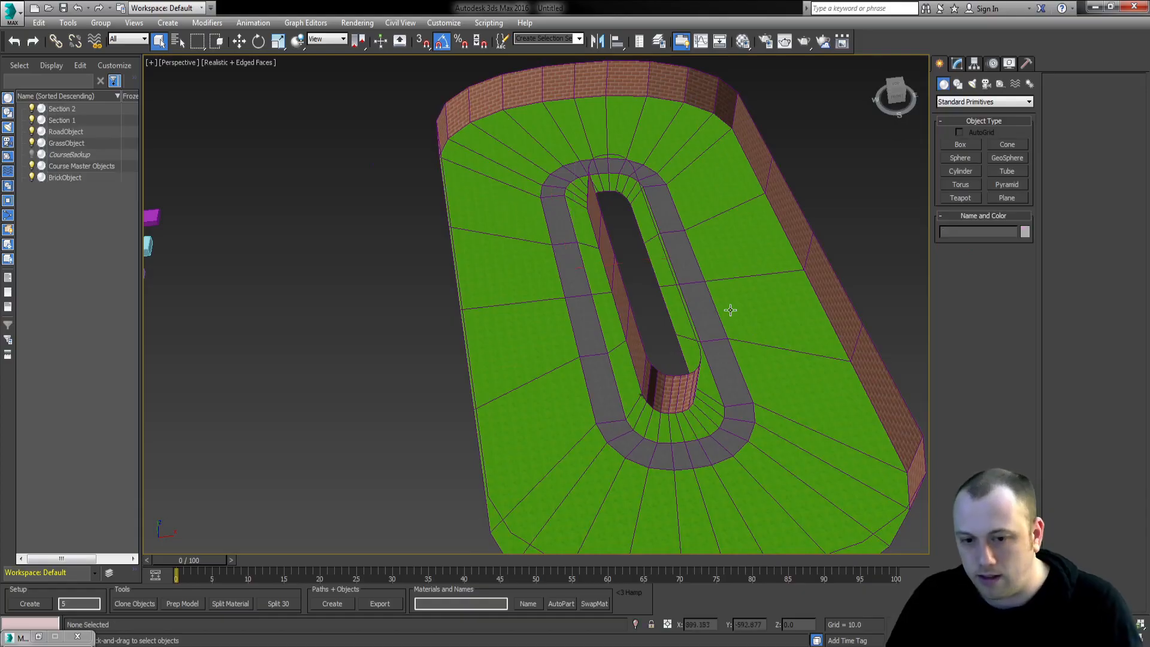
pyautogui.click(67, 132)
pyautogui.click(77, 143)
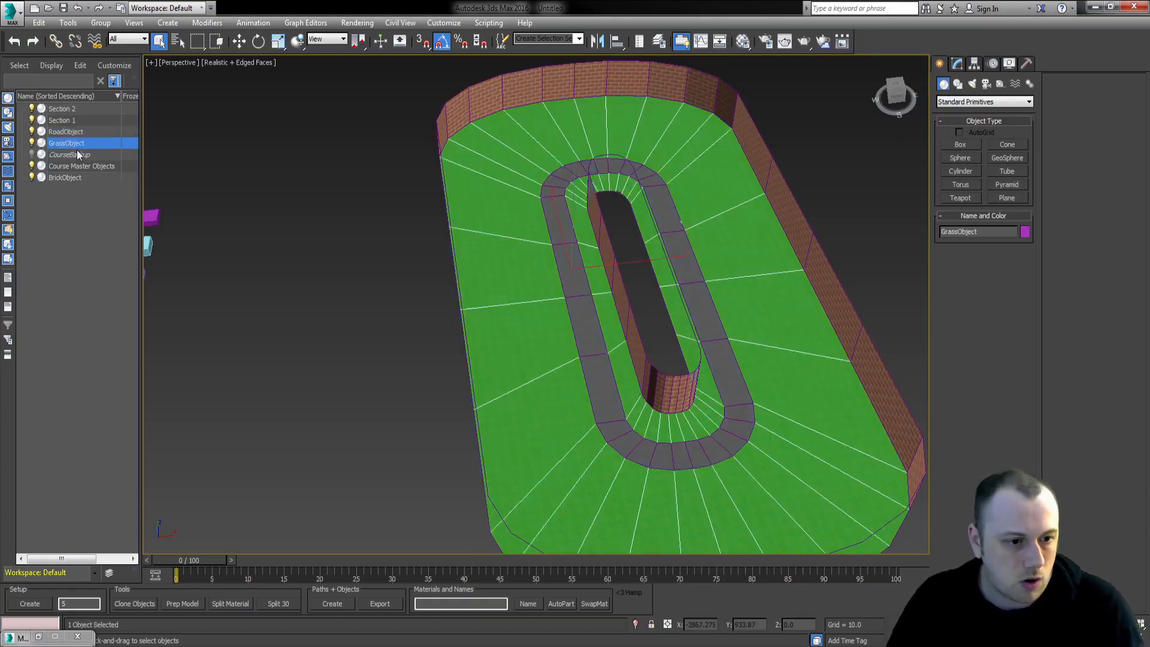
pyautogui.click(66, 178)
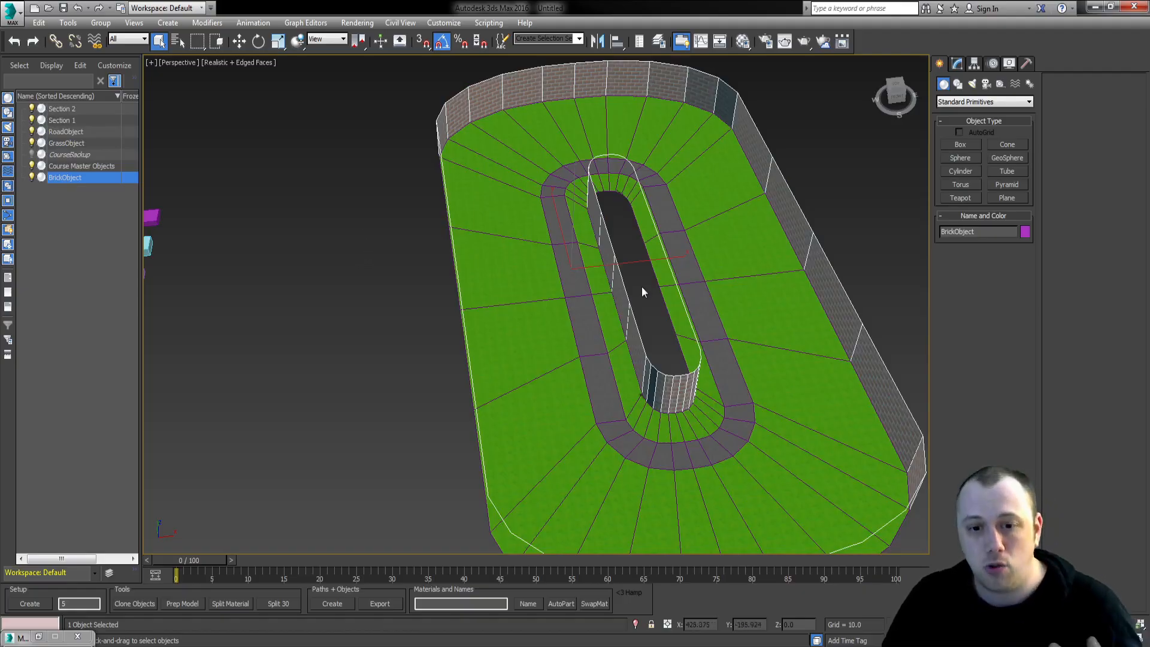
# - Detach the left half of RoadObject's faces, as seen from above, as a new object named road1
pyautogui.click(67, 131)
pyautogui.press('t')
pyautogui.press('z')
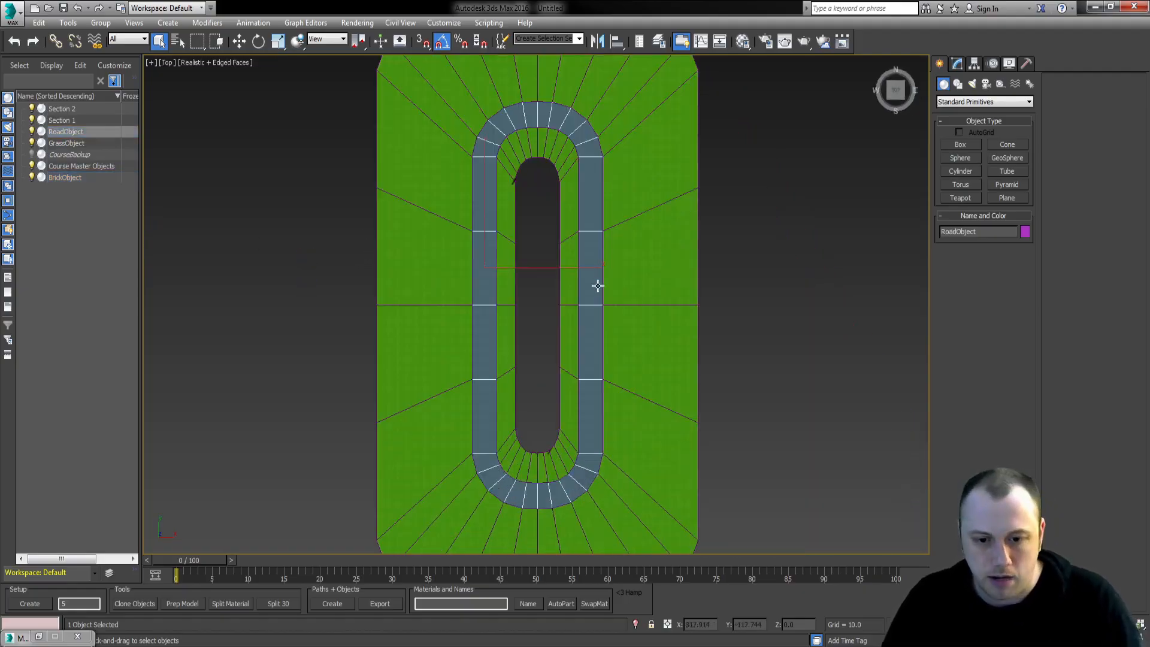
pyautogui.press('4')
pyautogui.hotkey('ctrl', 'a')
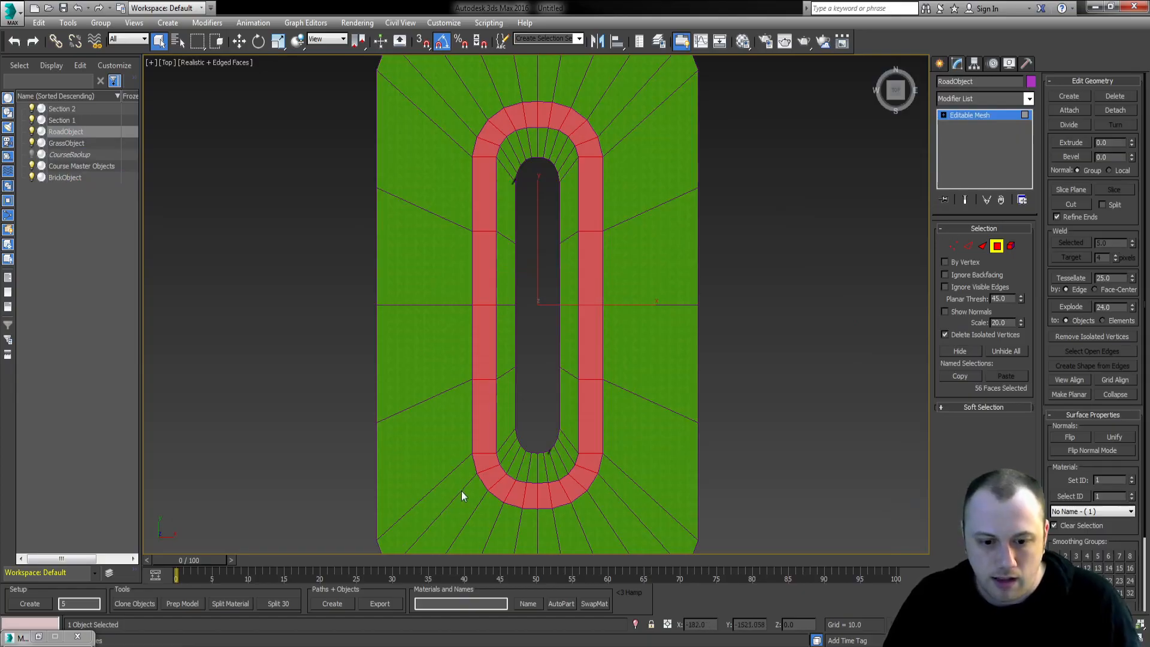
pyautogui.moveTo(529, 69); pyautogui.dragTo(530, 71)
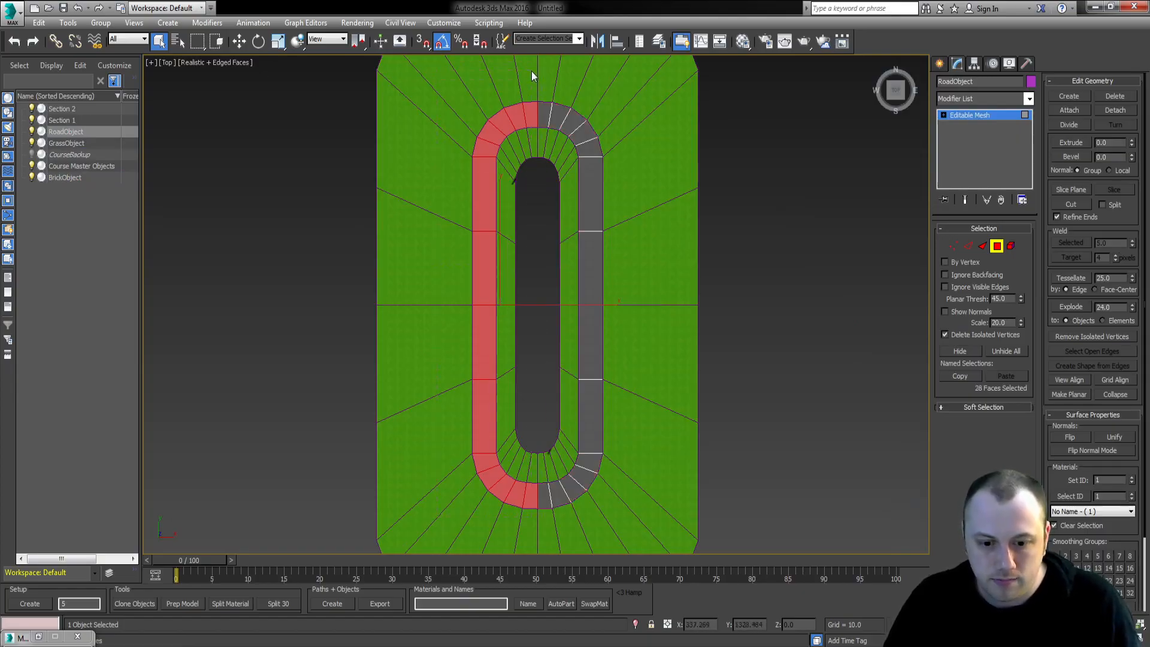
pyautogui.click(1100, 111)
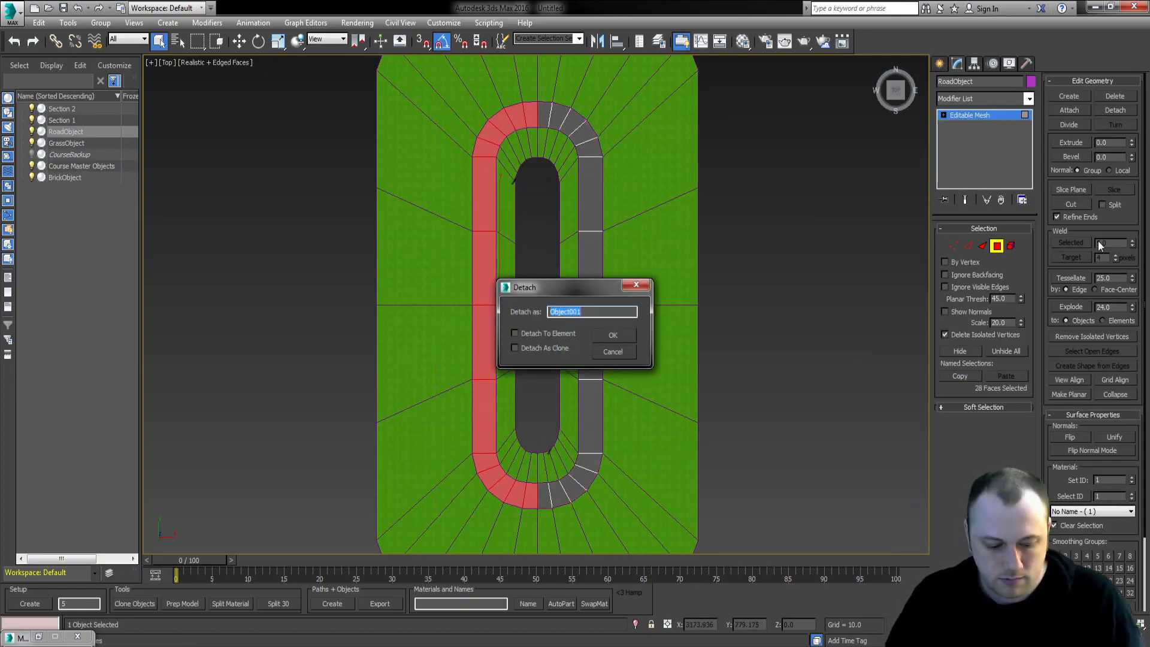
pyautogui.write('road1')
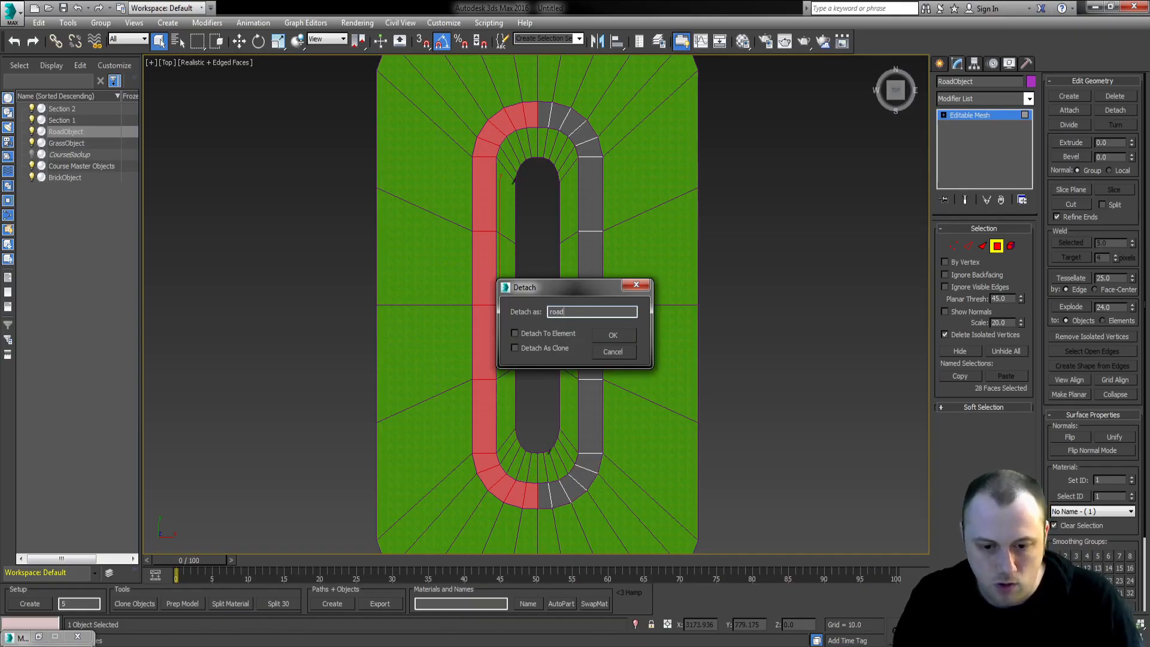
pyautogui.press('Return')
# - Rename the remaining right half of the road to road2 and leave face editing
pyautogui.hotkey('ctrl', 'a')
pyautogui.click(961, 82)
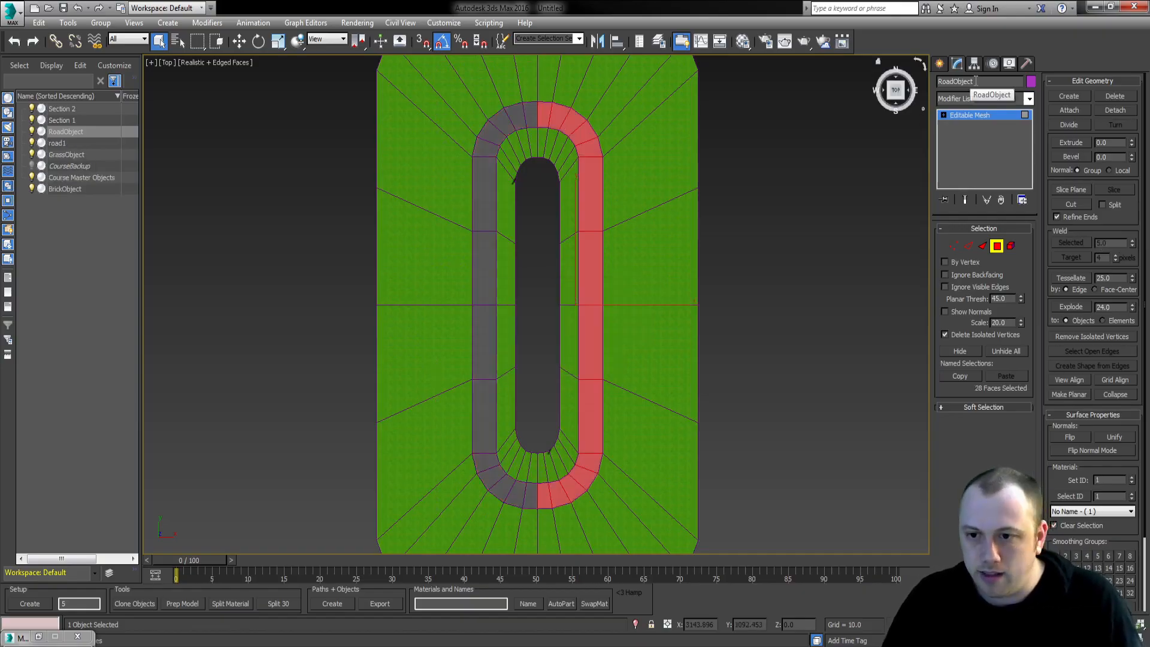
pyautogui.write('road2')
pyautogui.press('Return')
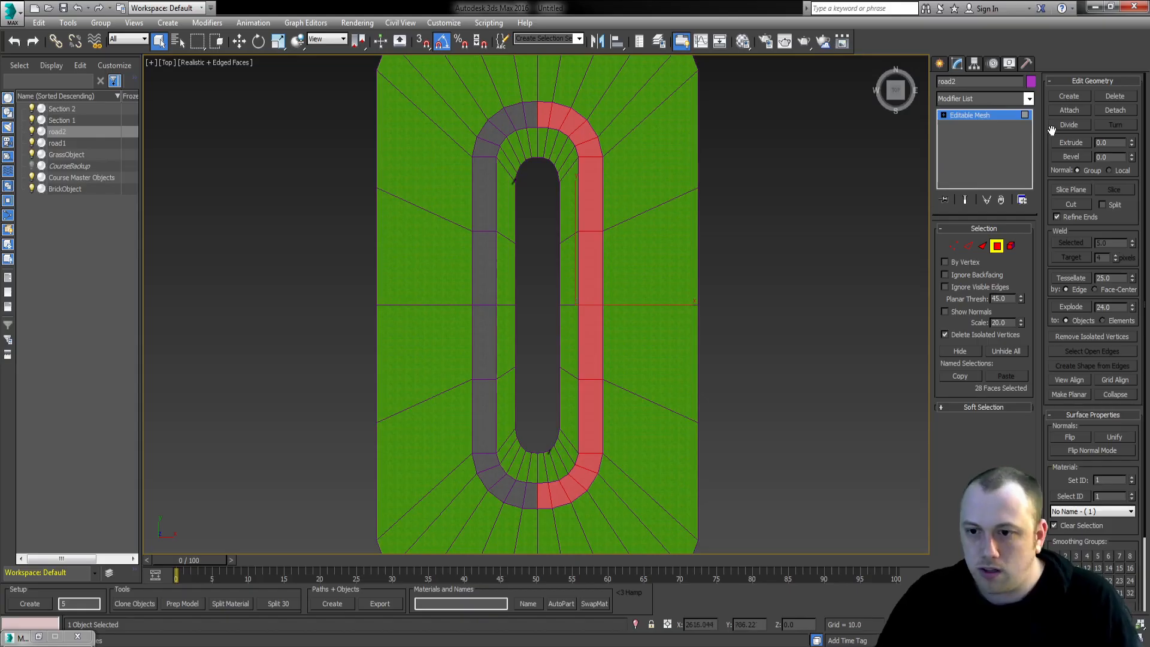
pyautogui.click(939, 64)
# - Detach the left half of GrassObject's faces, as seen from above, as a new object named grass1
pyautogui.click(420, 150)
pyautogui.press('4')
pyautogui.moveTo(467, 158); pyautogui.dragTo(444, 185, button='middle')
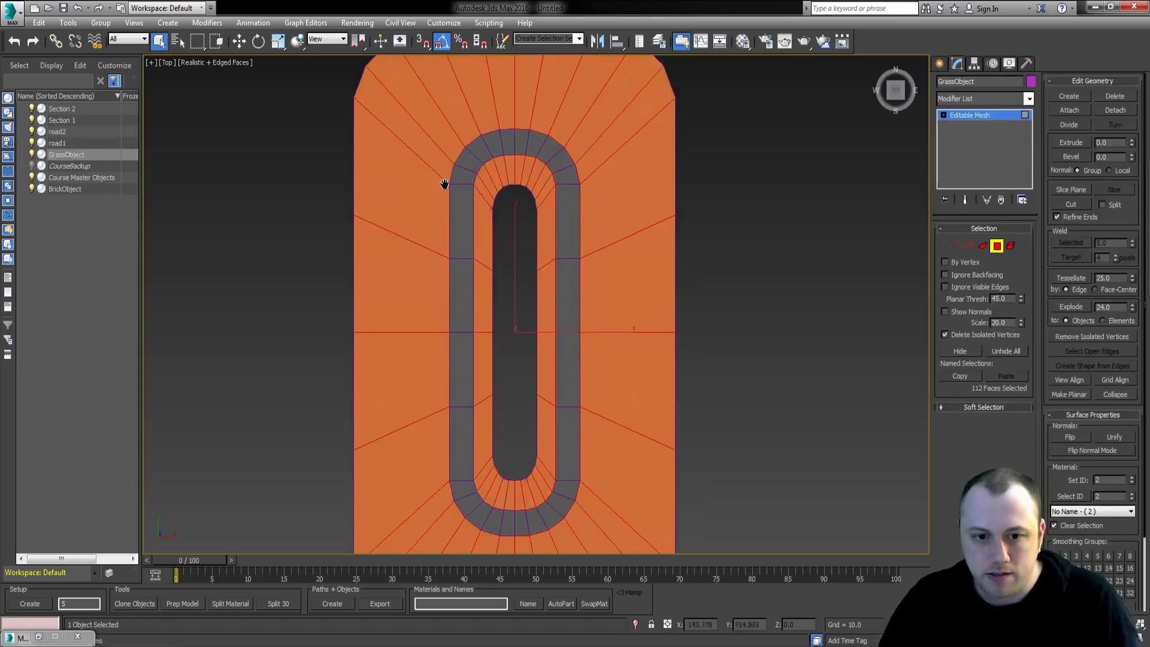
pyautogui.scroll(-3, 445, 202)
pyautogui.moveTo(347, 75); pyautogui.dragTo(488, 417)
pyautogui.moveTo(468, 475); pyautogui.dragTo(474, 483)
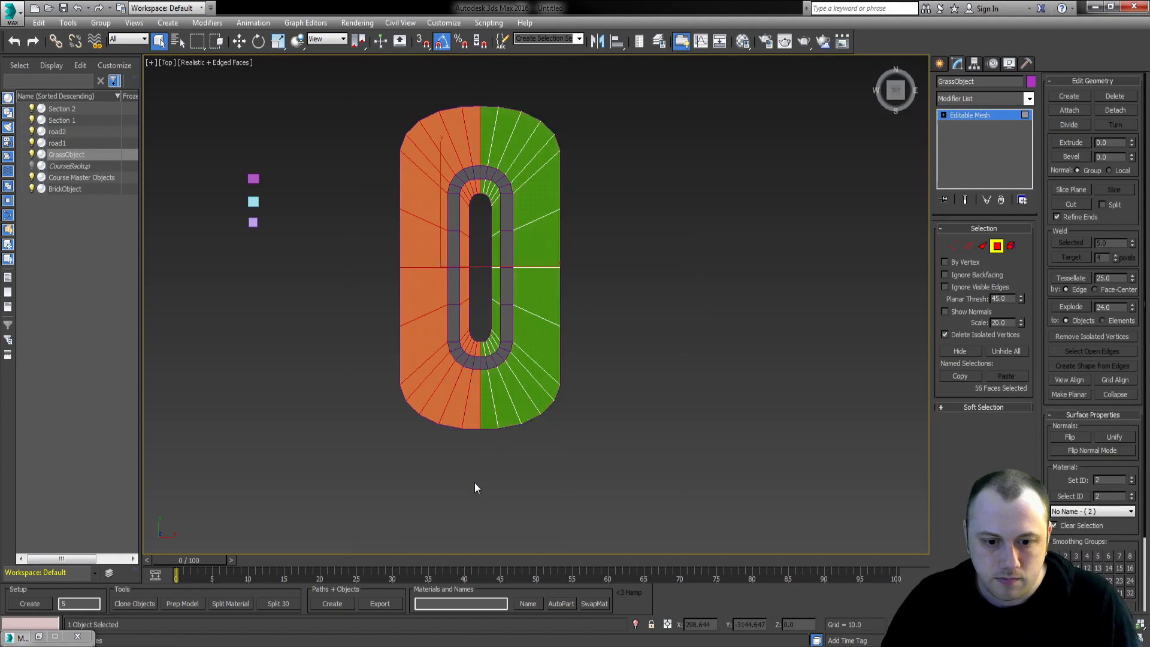
pyautogui.click(1115, 110)
pyautogui.write('grass1')
pyautogui.press('Return')
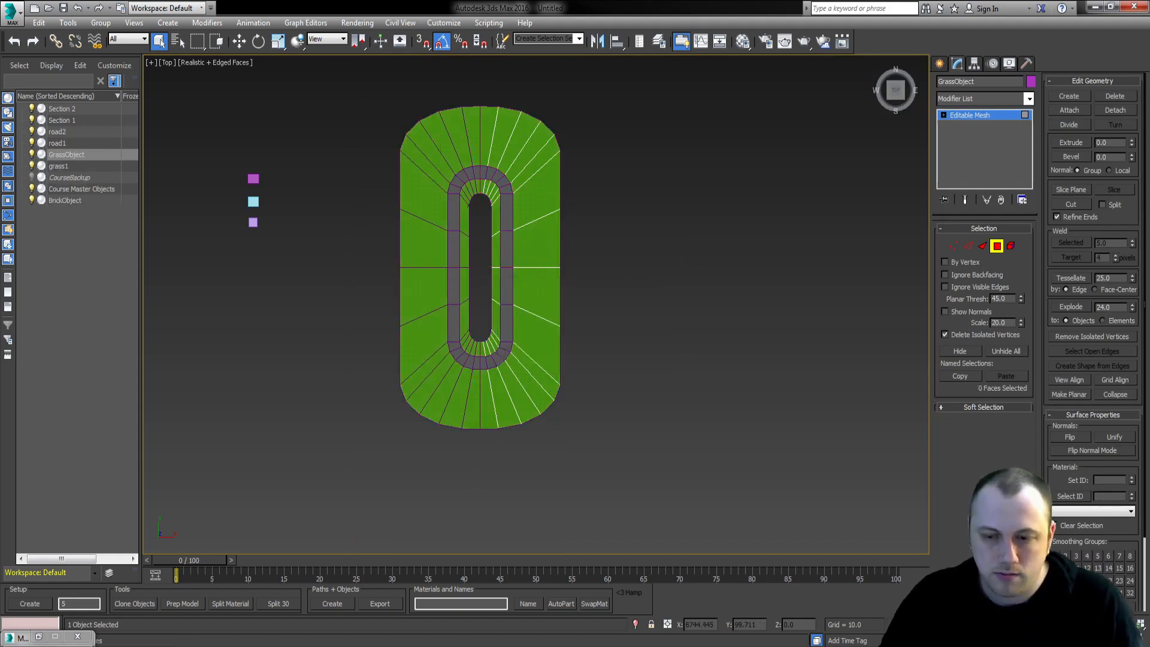
# - Rename the remaining right half of the grass to grass2 and leave face editing
pyautogui.click(1000, 81)
pyautogui.write('grass2')
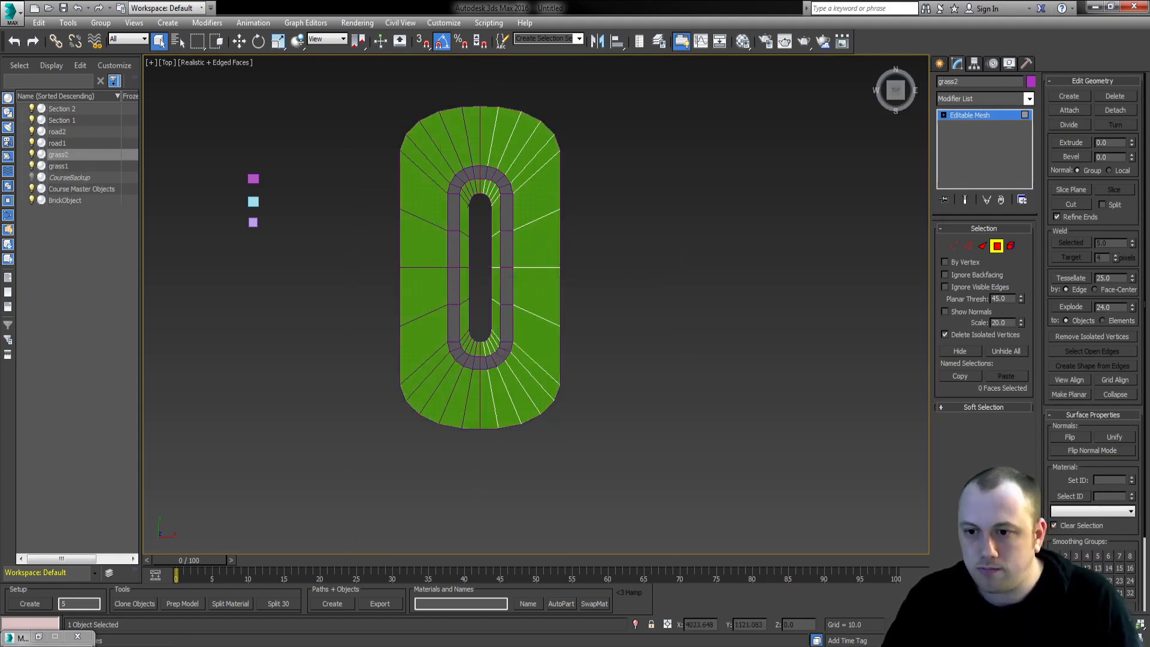
pyautogui.click(939, 63)
# - Detach the left half of BrickObject's wall faces, as seen from above, as a new object named brick1
pyautogui.keyDown('alt'); pyautogui.moveTo(359, 267); pyautogui.dragTo(455, 197, button='middle'); pyautogui.keyUp('alt')
pyautogui.click(433, 186)
pyautogui.click(956, 63)
pyautogui.press('t')
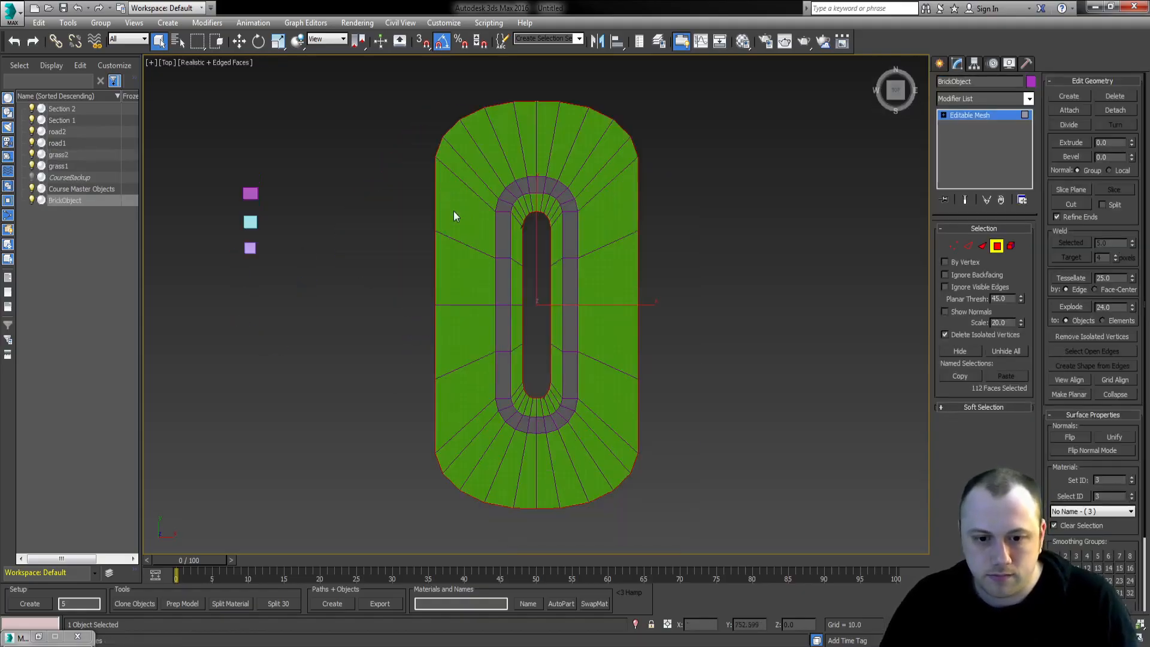
pyautogui.moveTo(536, 536); pyautogui.dragTo(530, 538)
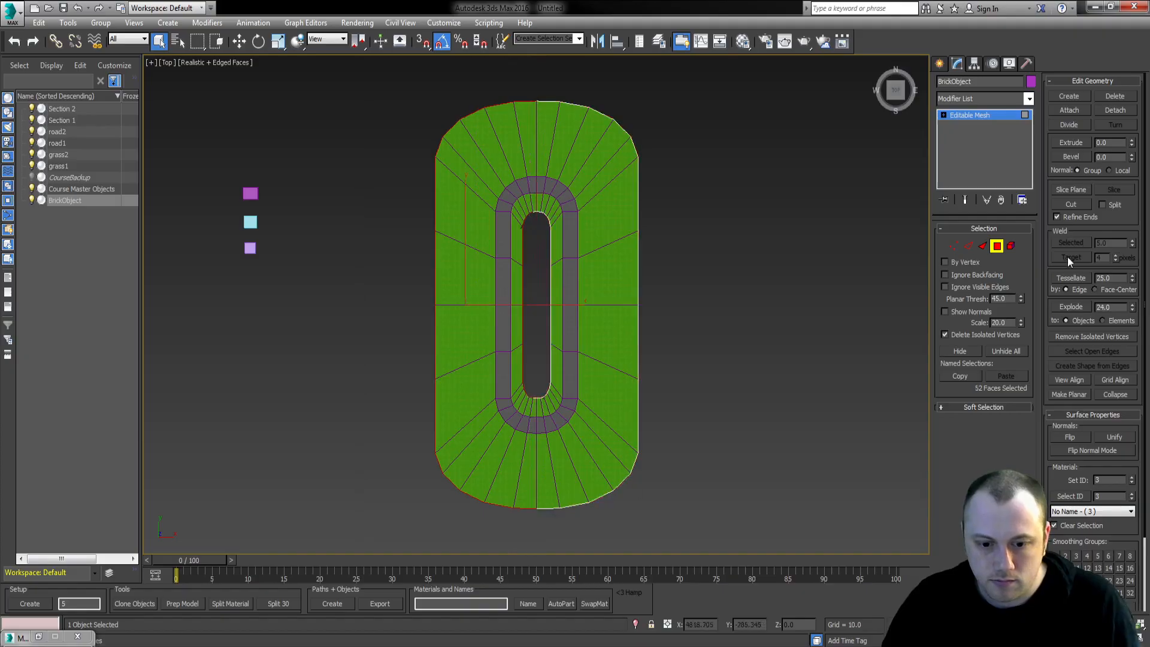
pyautogui.click(1116, 109)
pyautogui.write('brick1')
pyautogui.press('Return')
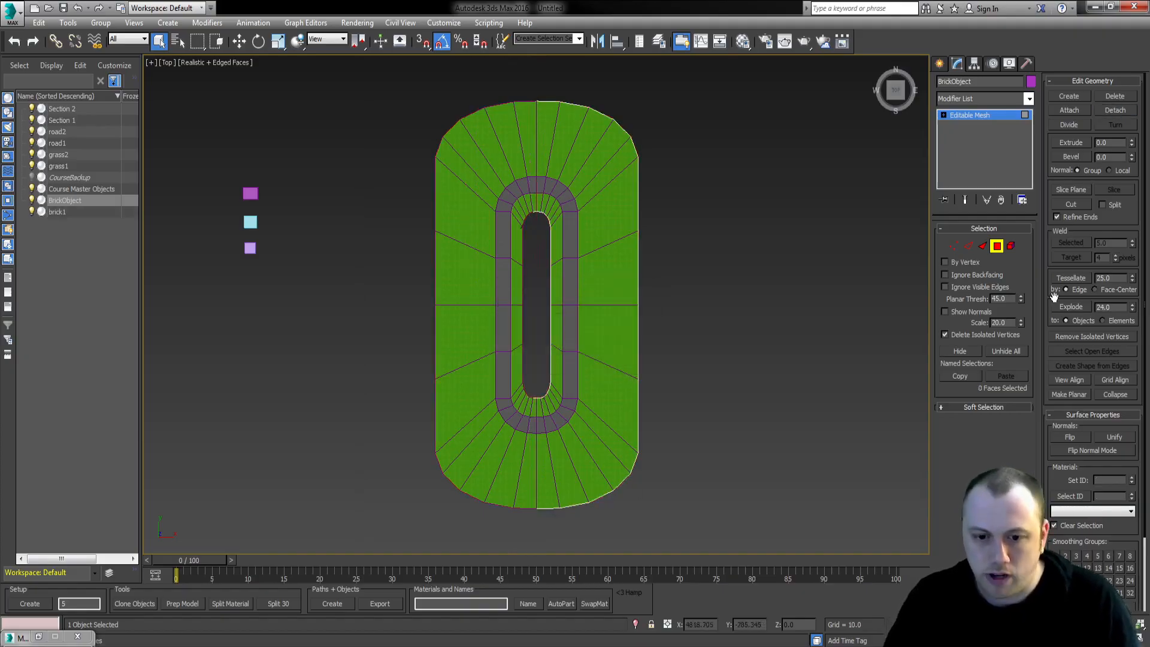
# - Rename the remaining right half of the brick walls to brick2 and leave face editing
pyautogui.doubleClick(1007, 82)
pyautogui.write('brick2')
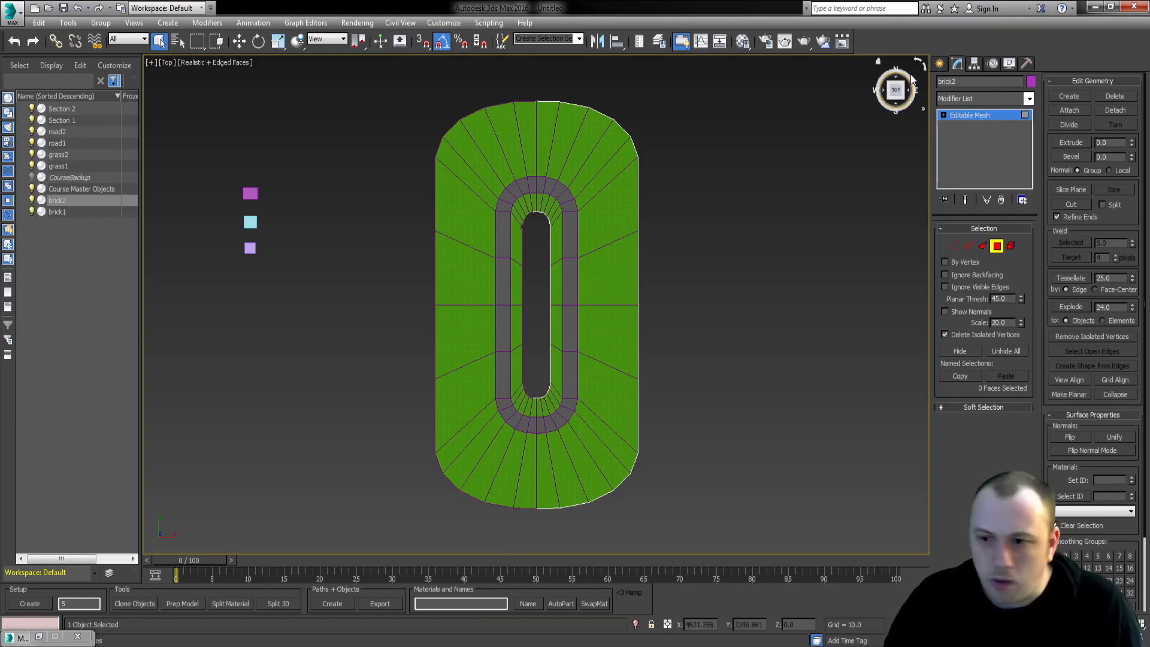
pyautogui.click(939, 63)
# - Select grass1, road1 and brick1 in the perspective view and make them children of Section 1
pyautogui.press('p')
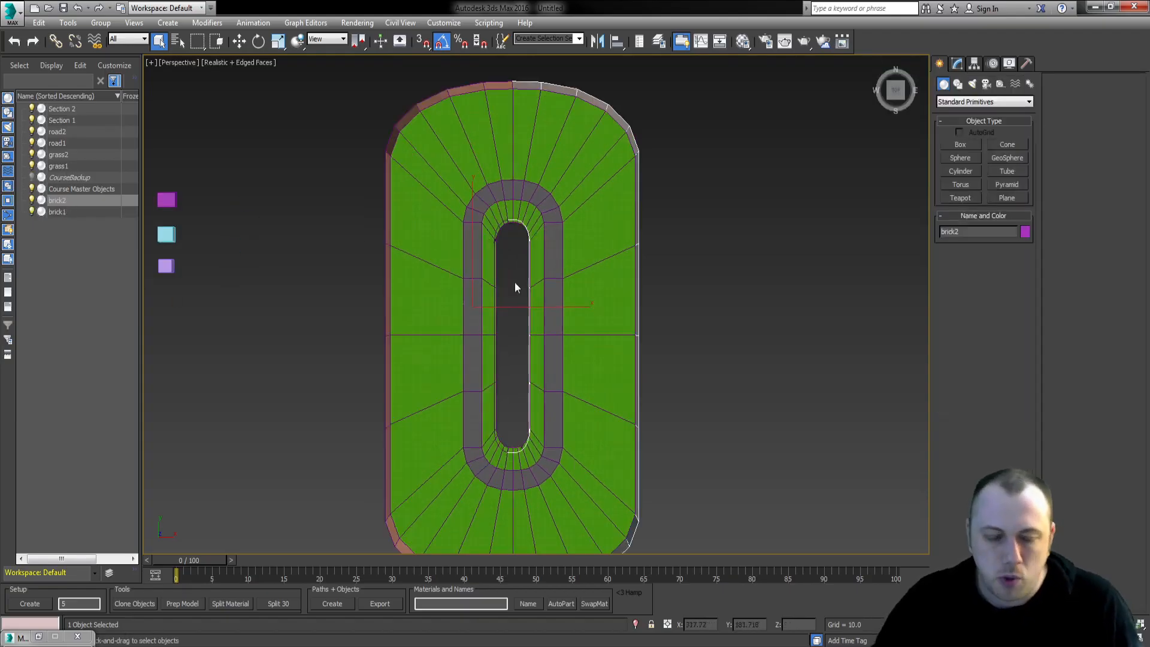
pyautogui.keyDown('alt'); pyautogui.moveTo(515, 282); pyautogui.dragTo(506, 233, button='middle'); pyautogui.keyUp('alt')
pyautogui.click(417, 256)
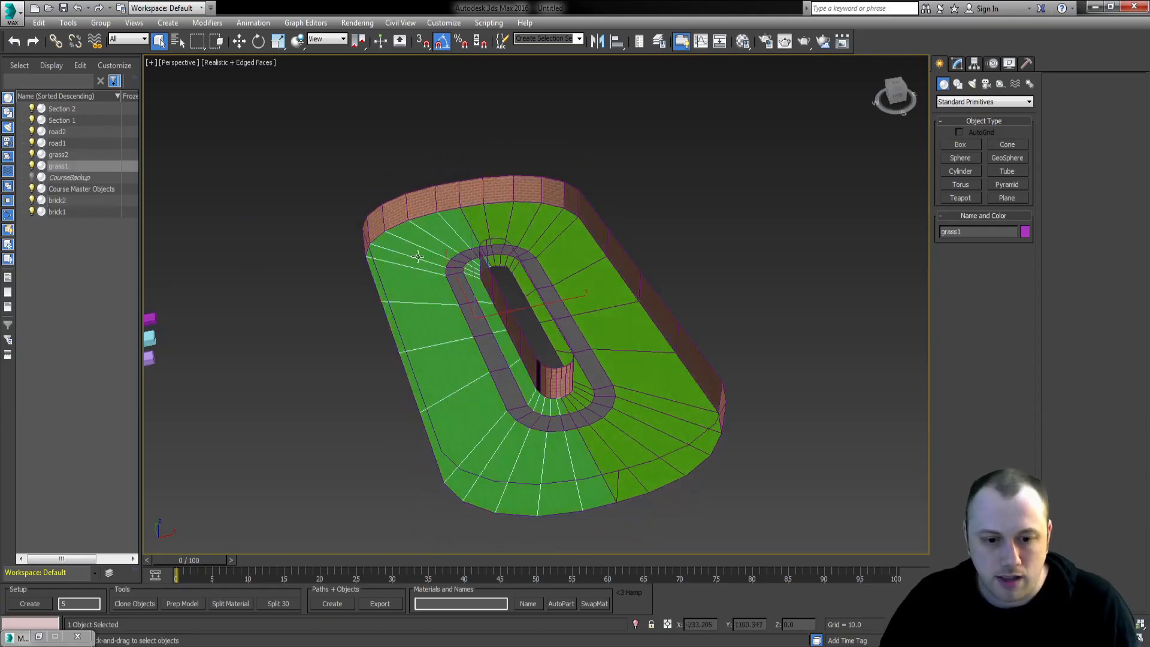
pyautogui.keyDown('ctrl'); pyautogui.click(476, 288); pyautogui.keyUp('ctrl')
pyautogui.keyDown('ctrl'); pyautogui.click(489, 285); pyautogui.keyUp('ctrl')
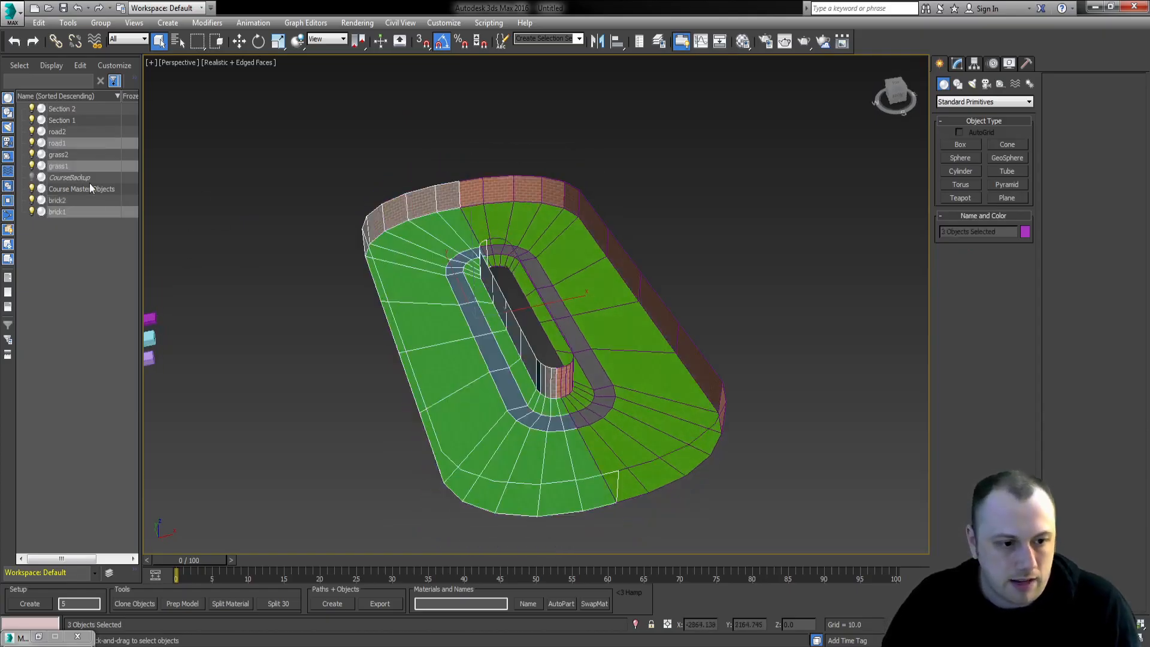
pyautogui.moveTo(64, 142); pyautogui.dragTo(76, 120)
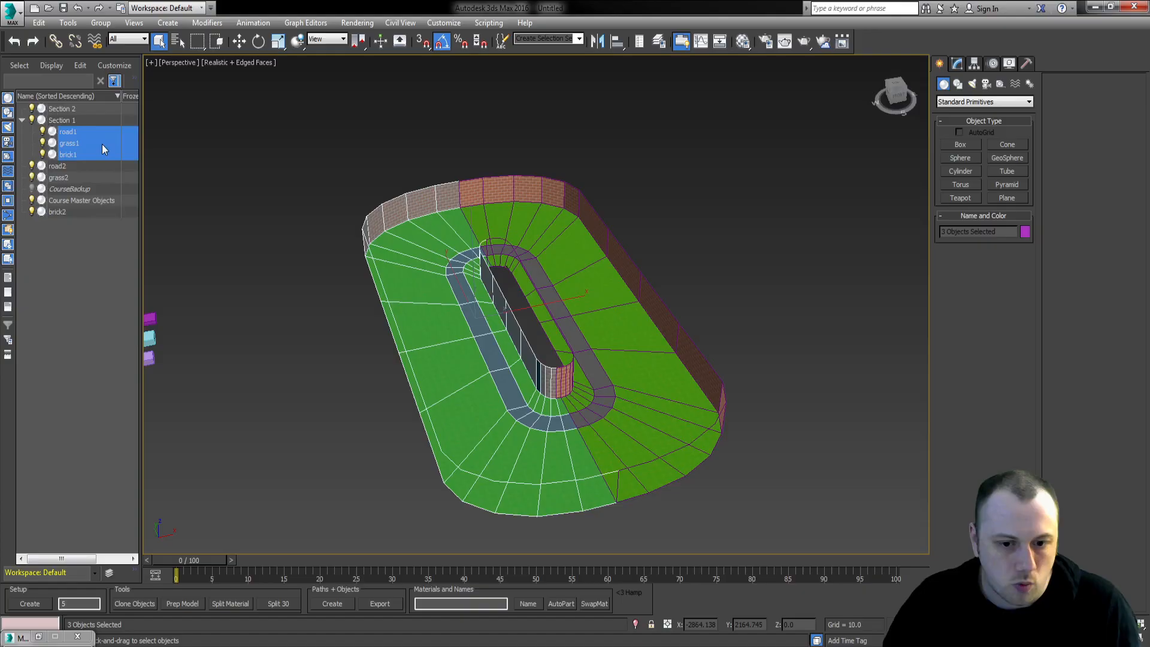
# - Hide and unhide Section 1 together with its child objects to check the grouping
pyautogui.keyDown('ctrl'); pyautogui.click(60, 122); pyautogui.keyUp('ctrl')
pyautogui.click(32, 121)
pyautogui.doubleClick(32, 121)
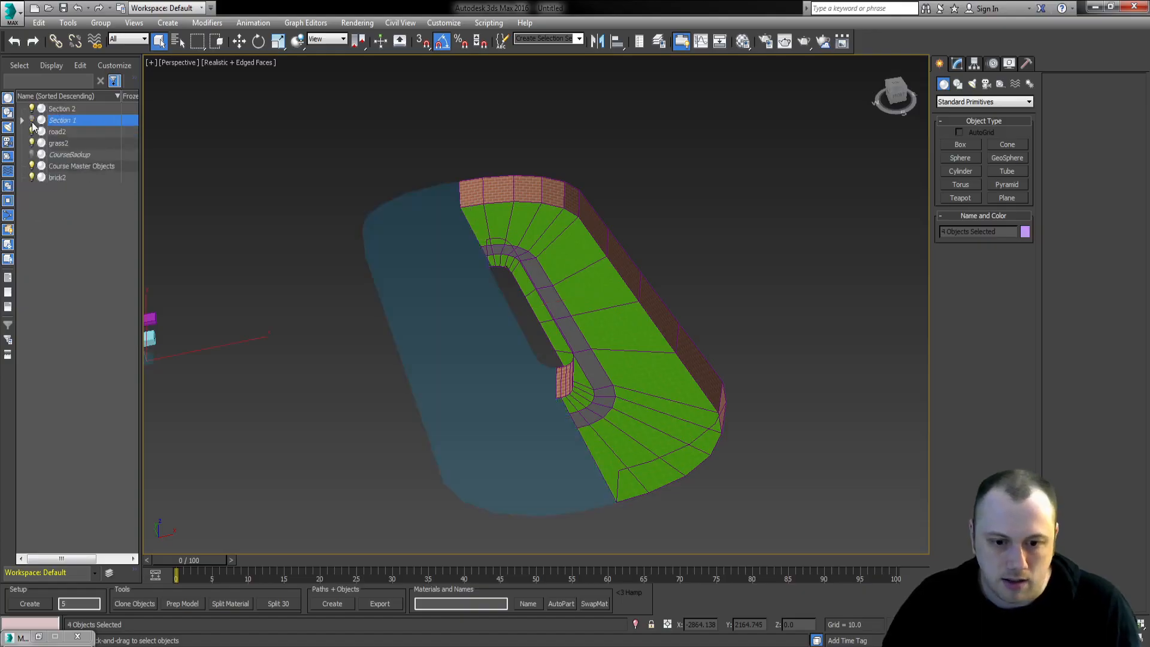
pyautogui.click(31, 121)
# - Select grass2, road2 and brick2 in the perspective view and make them children of Section 2
pyautogui.click(620, 284)
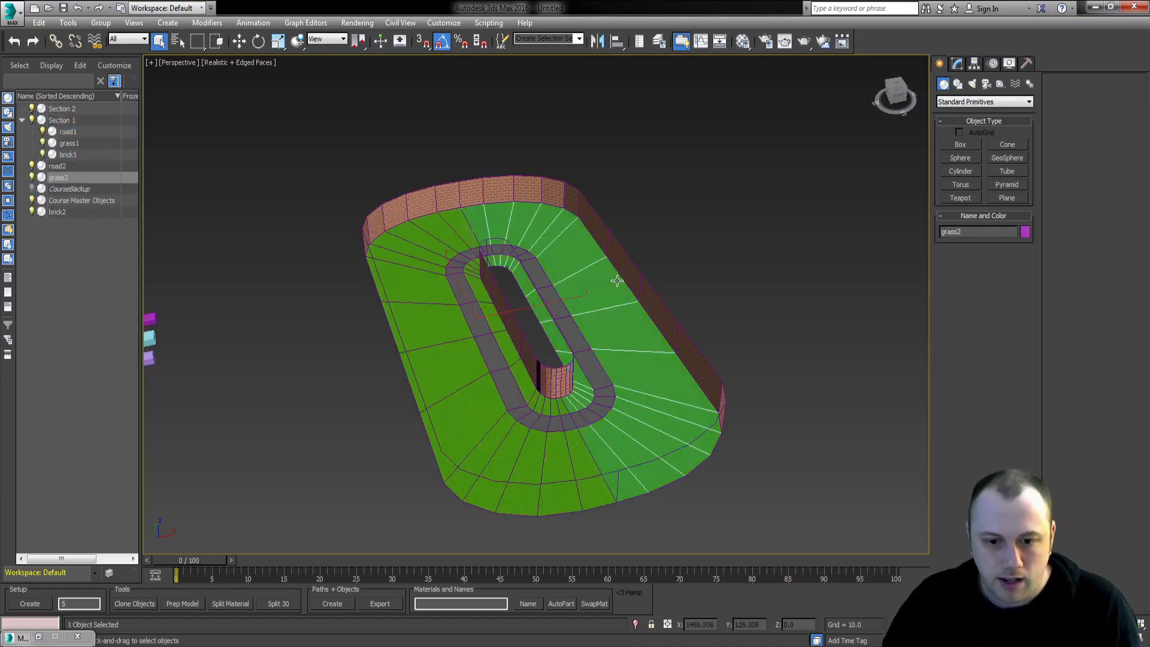
pyautogui.keyDown('ctrl'); pyautogui.click(550, 298); pyautogui.keyUp('ctrl')
pyautogui.keyDown('ctrl'); pyautogui.click(586, 222); pyautogui.keyUp('ctrl')
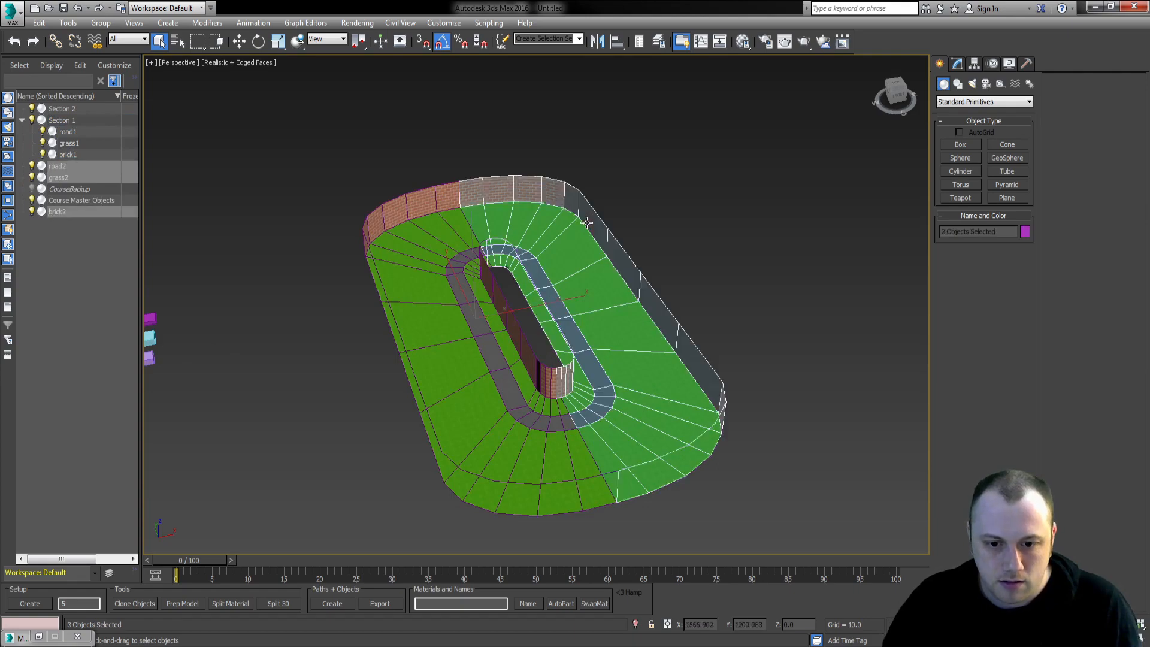
pyautogui.moveTo(63, 174); pyautogui.dragTo(77, 109)
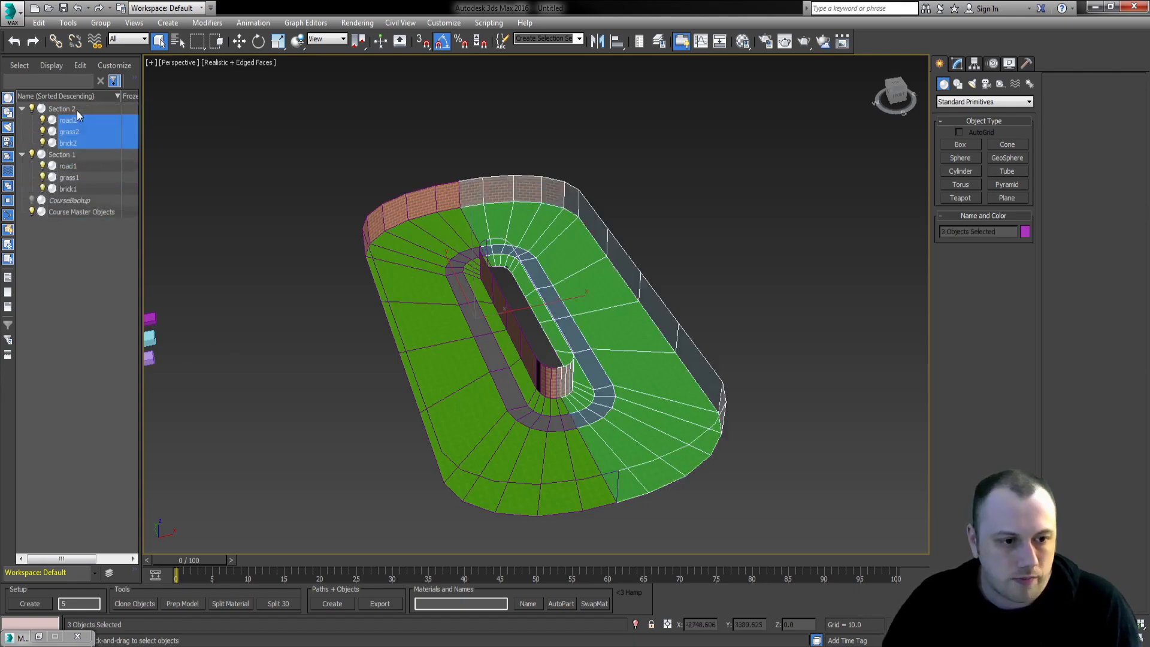
# - Hide and unhide Section 2 together with its child objects to check the grouping
pyautogui.click(55, 109)
pyautogui.doubleClick(32, 109)
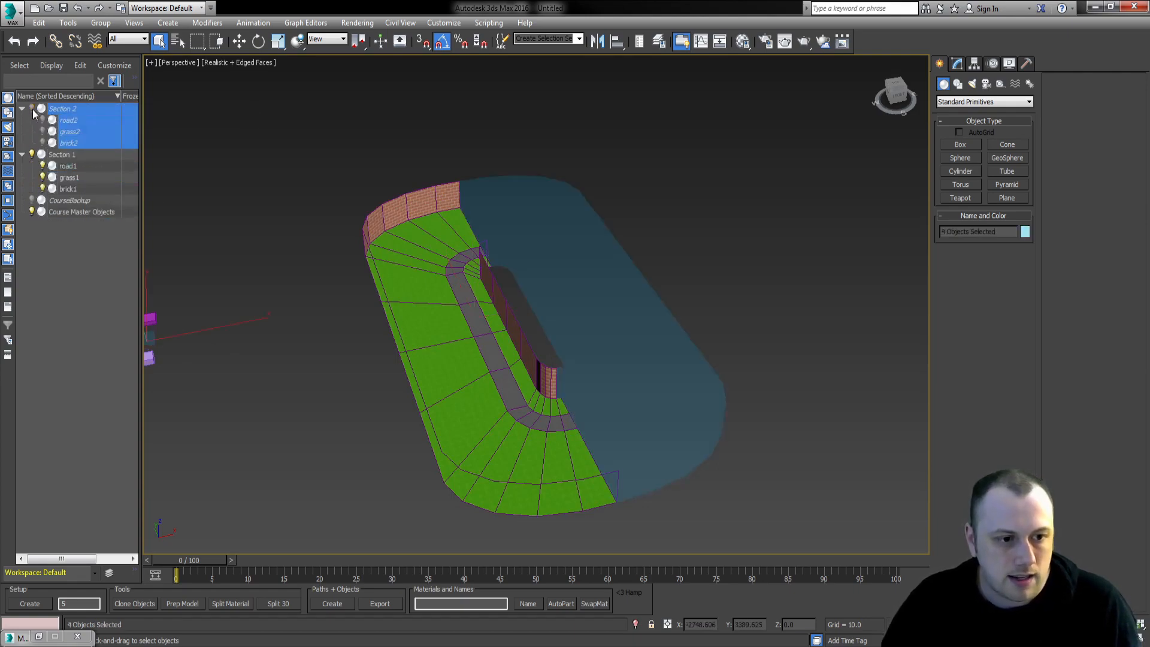
pyautogui.click(32, 109)
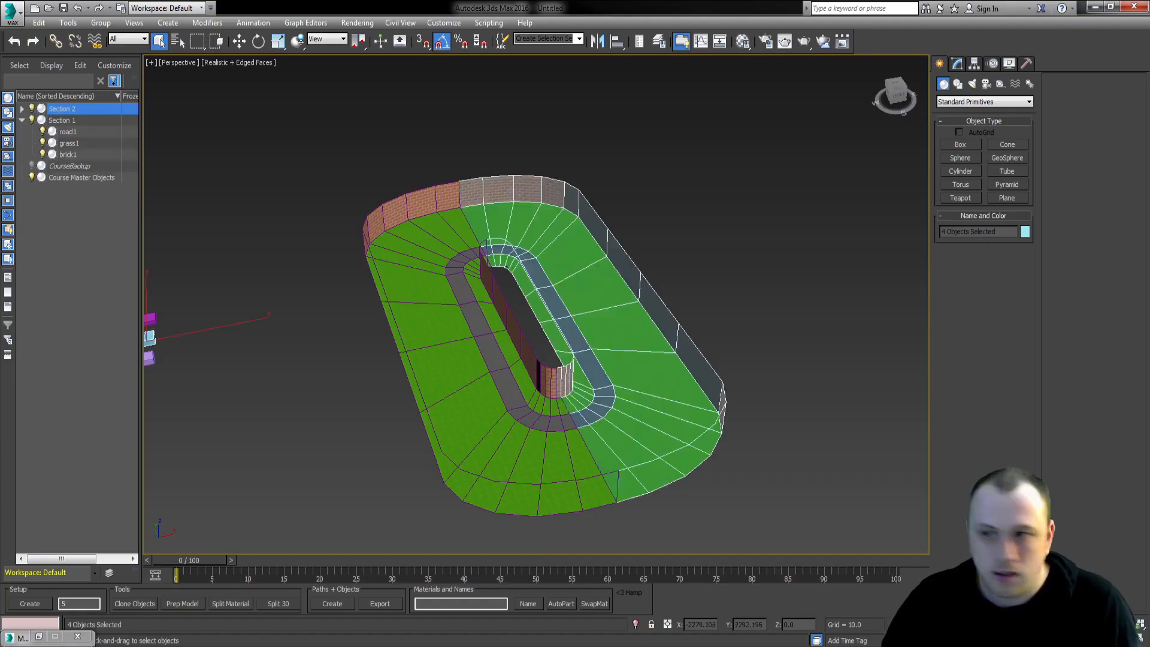
# - Switch to the browser showing the mariokart64 wiki's Surface Map page and highlight its web address
pyautogui.hotkey('alt', 'Tab')
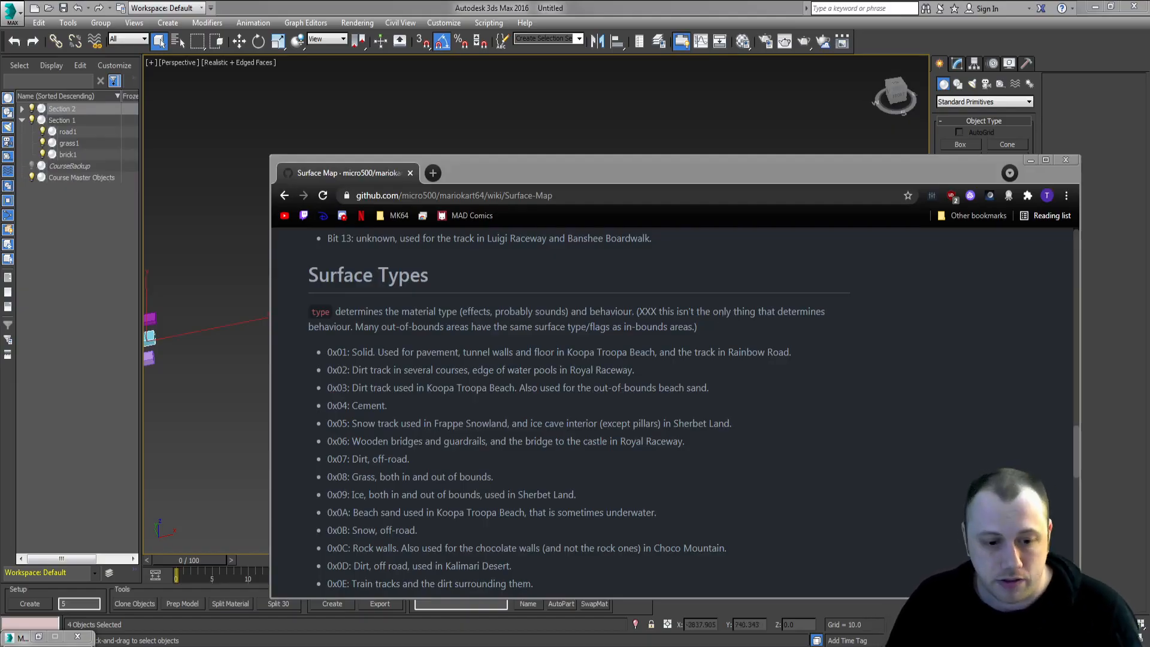
pyautogui.click(581, 196)
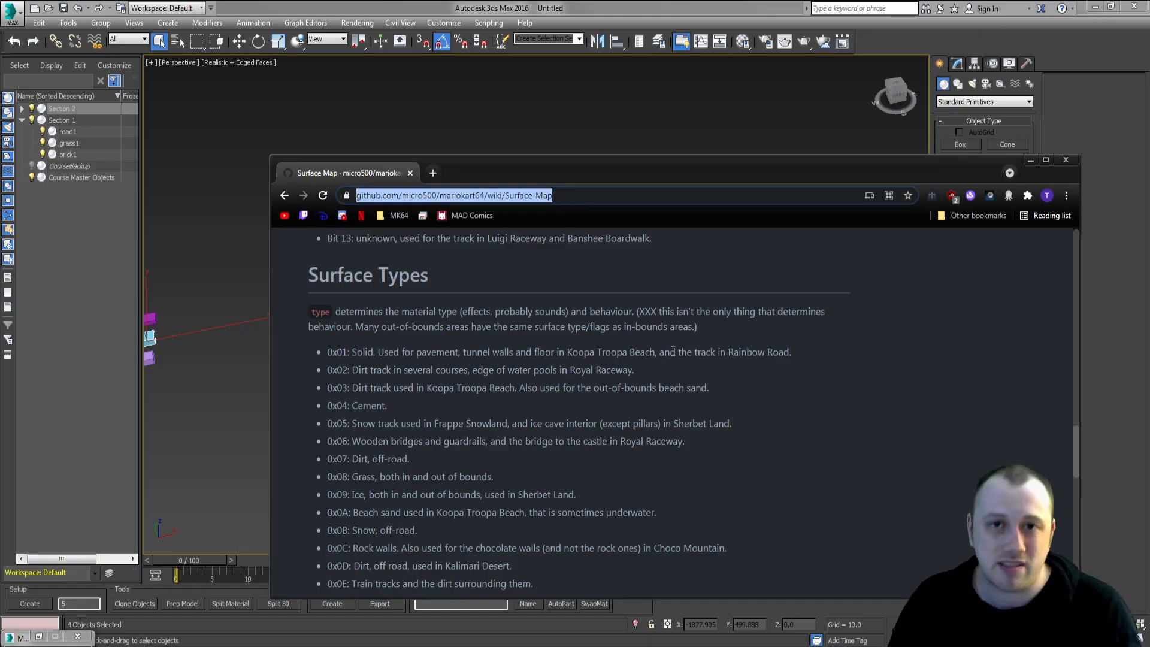
# - Examine the surface type list, highlighting the codes for solid pavement (0x01), grass (0x08) and solid walls (0xFF)
pyautogui.scroll(-1, 375, 389)
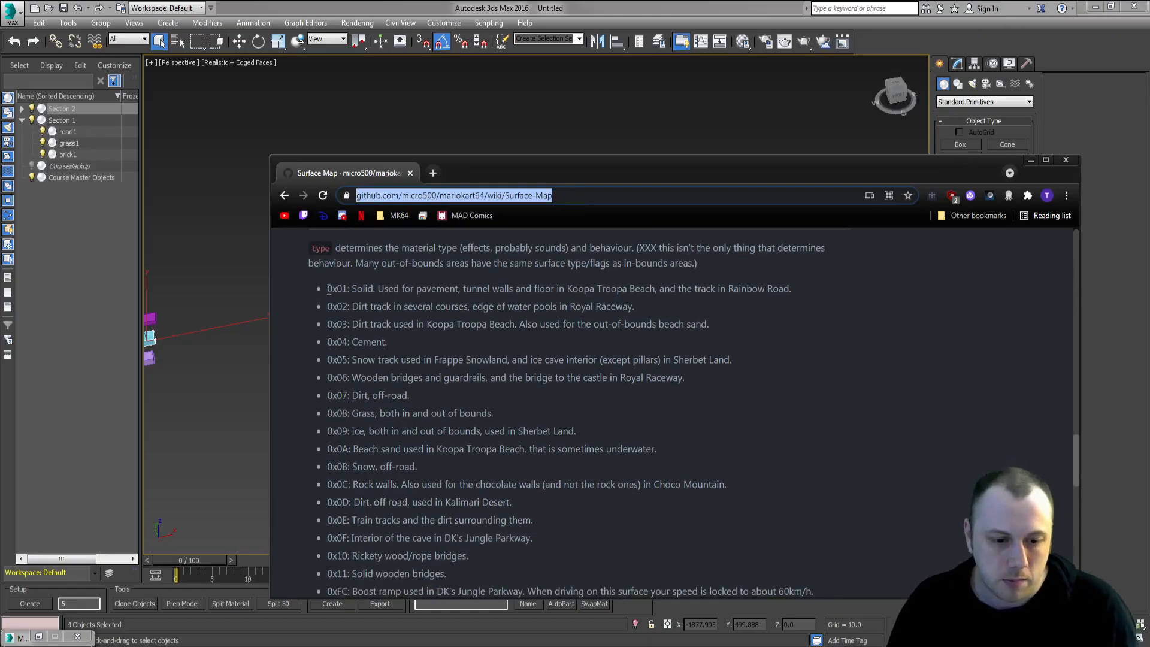
pyautogui.moveTo(337, 289); pyautogui.dragTo(343, 294)
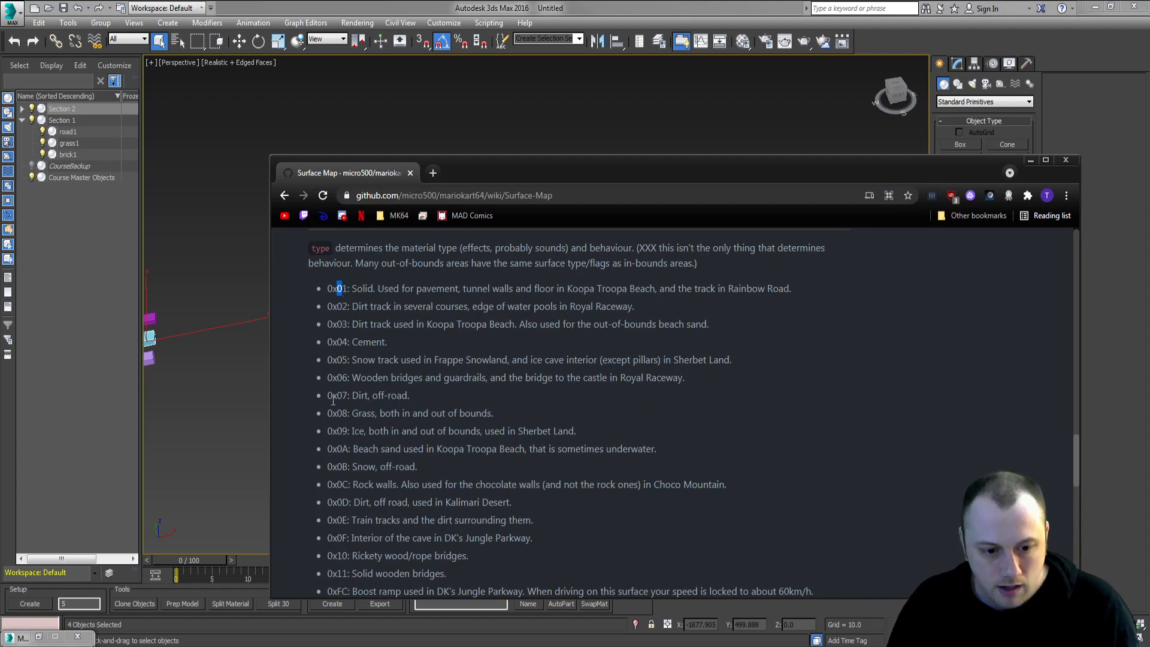
pyautogui.moveTo(337, 413); pyautogui.dragTo(343, 411)
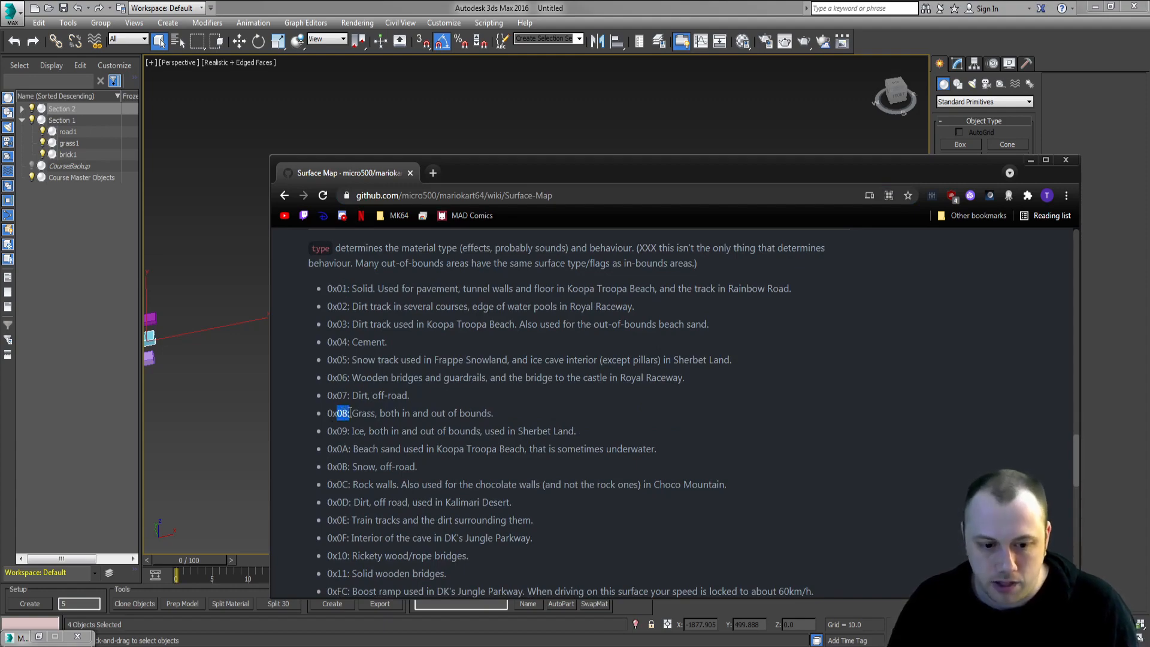
pyautogui.scroll(-5, 350, 414)
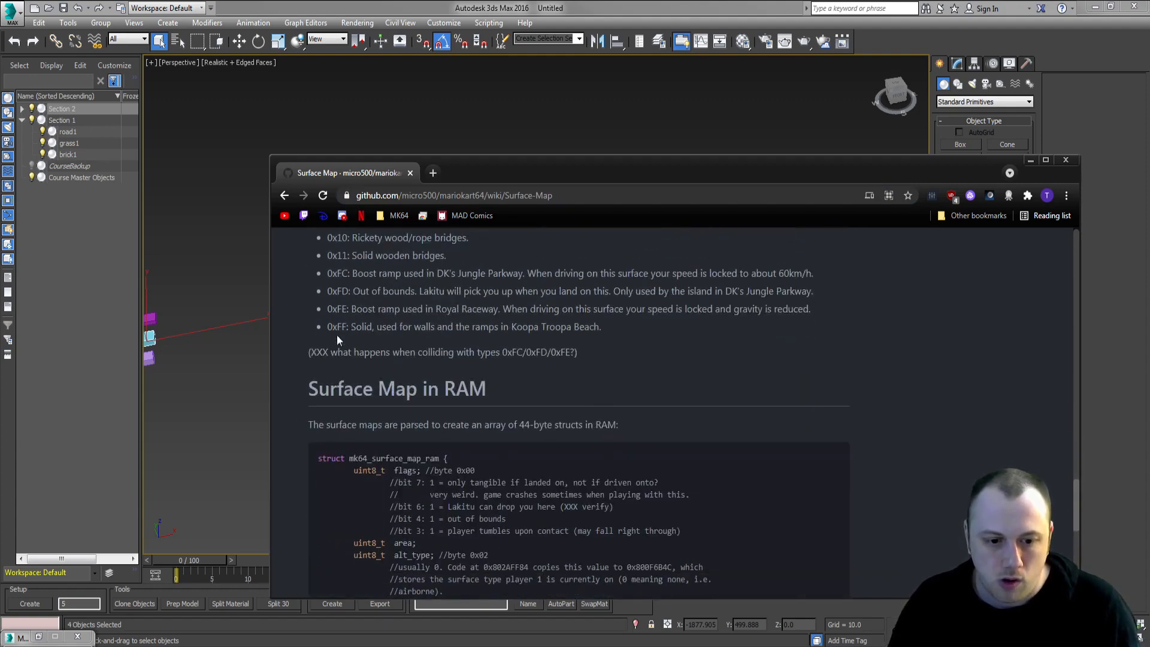
pyautogui.moveTo(336, 326); pyautogui.dragTo(349, 326)
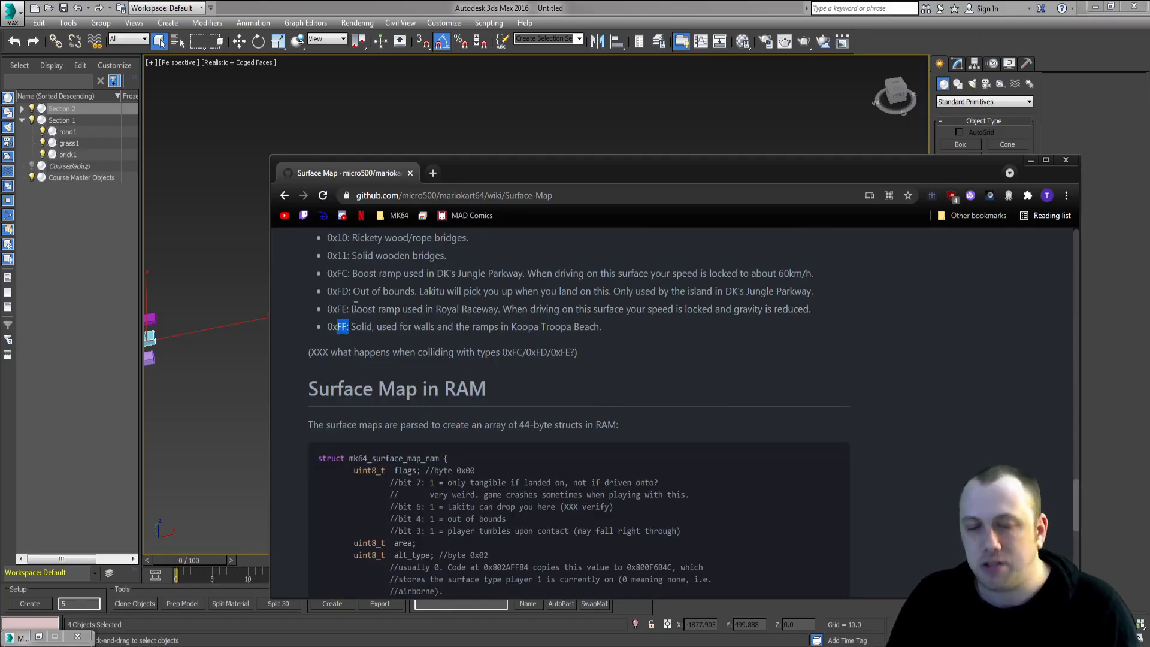
# - Switch back to 3ds Max and rename Section 1's road object as 1_part1
pyautogui.click(145, 132)
pyautogui.click(80, 132)
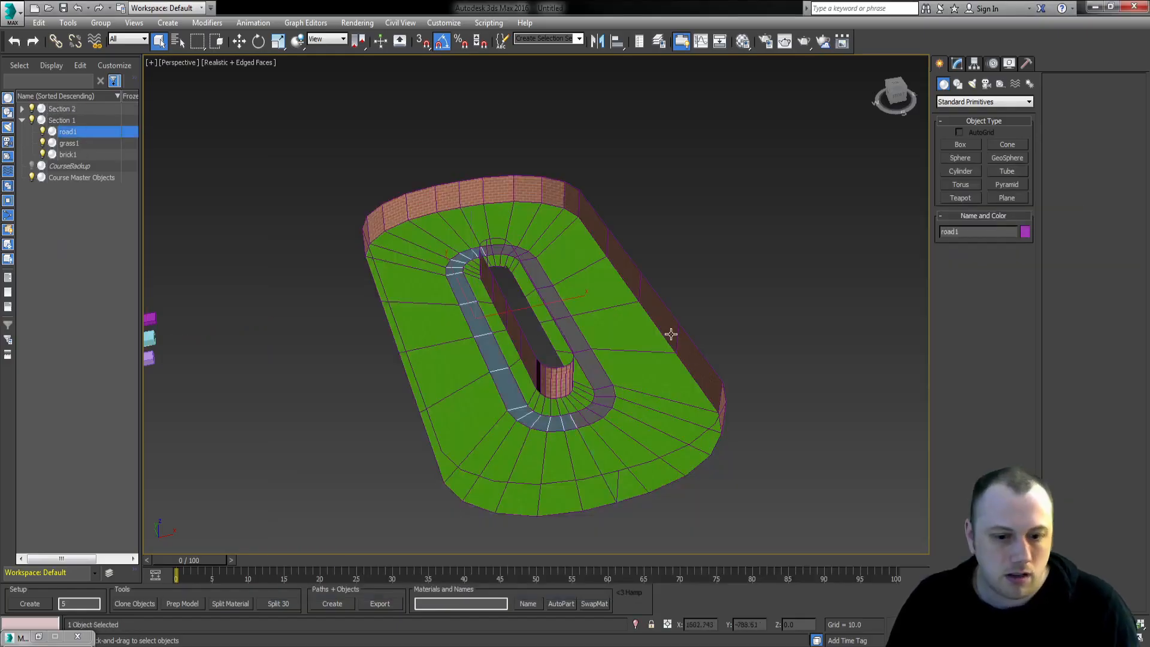
pyautogui.keyDown('alt'); pyautogui.moveTo(671, 334); pyautogui.dragTo(580, 304, button='middle'); pyautogui.keyUp('alt')
pyautogui.keyDown('ctrl'); pyautogui.click(545, 231); pyautogui.keyUp('ctrl')
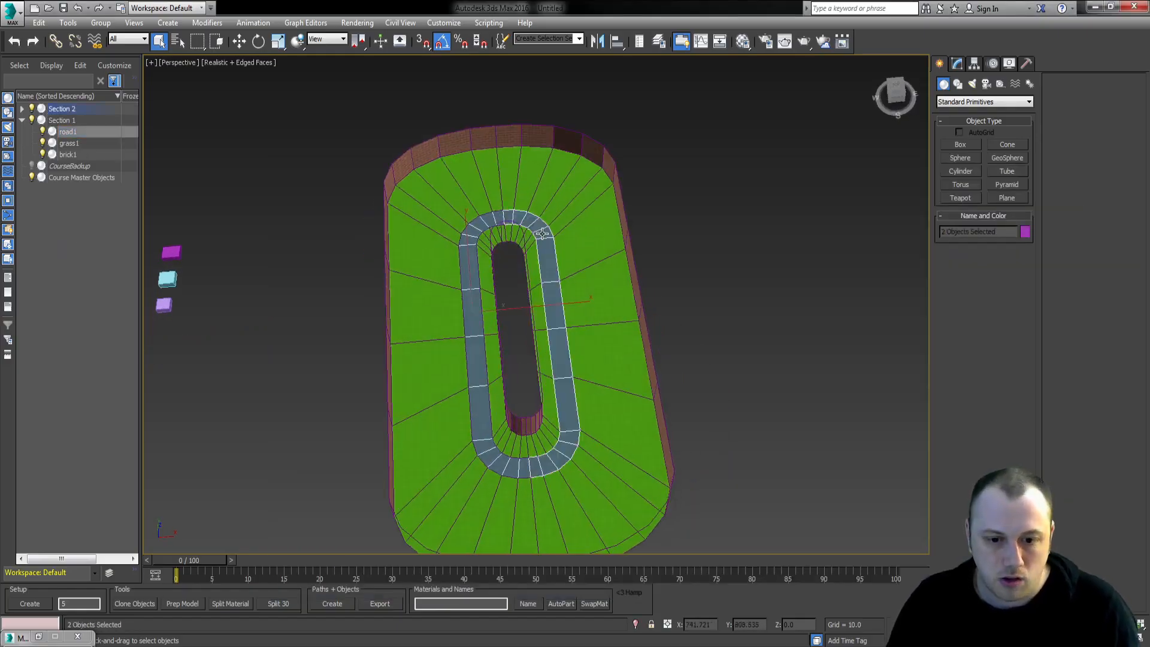
pyautogui.click(480, 266)
pyautogui.doubleClick(972, 233)
pyautogui.press('BackSpace')
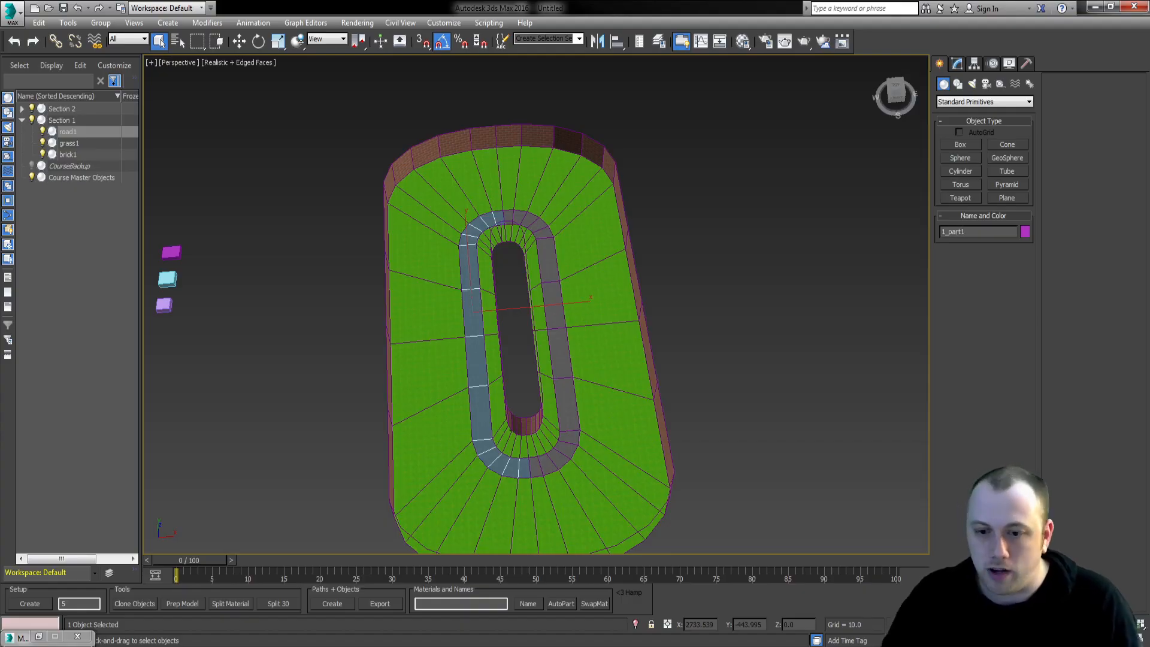
# - Rename Section 2's road object as 1_part2
pyautogui.click(550, 275)
pyautogui.moveTo(973, 231); pyautogui.dragTo(879, 229)
pyautogui.write('1')
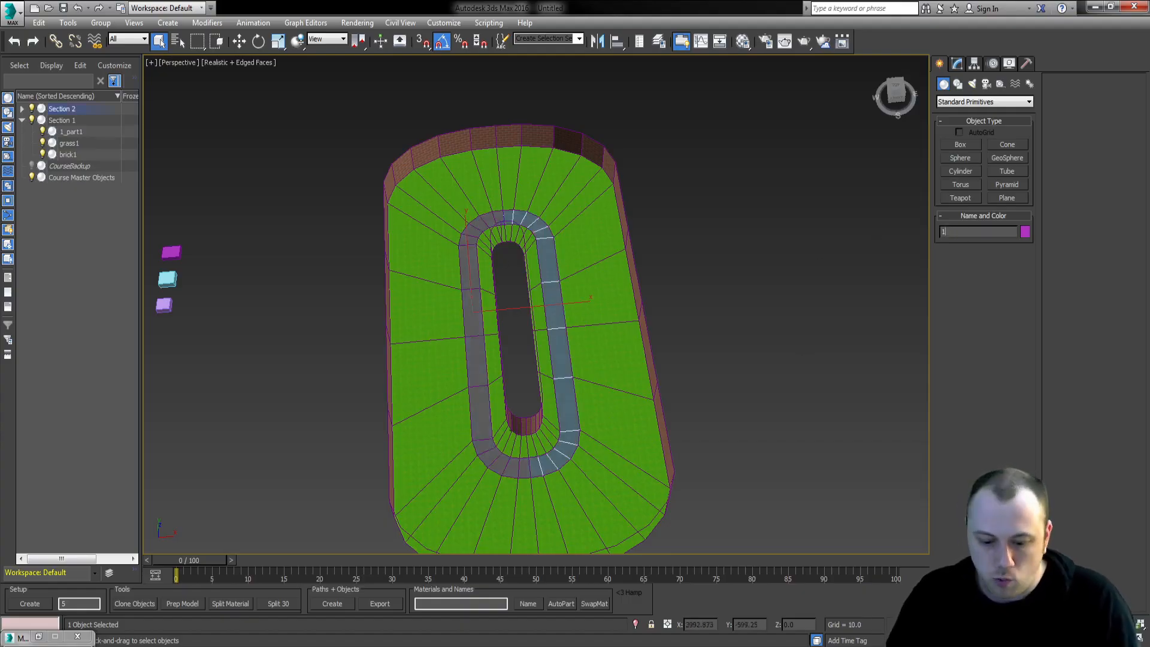
pyautogui.write('_part2')
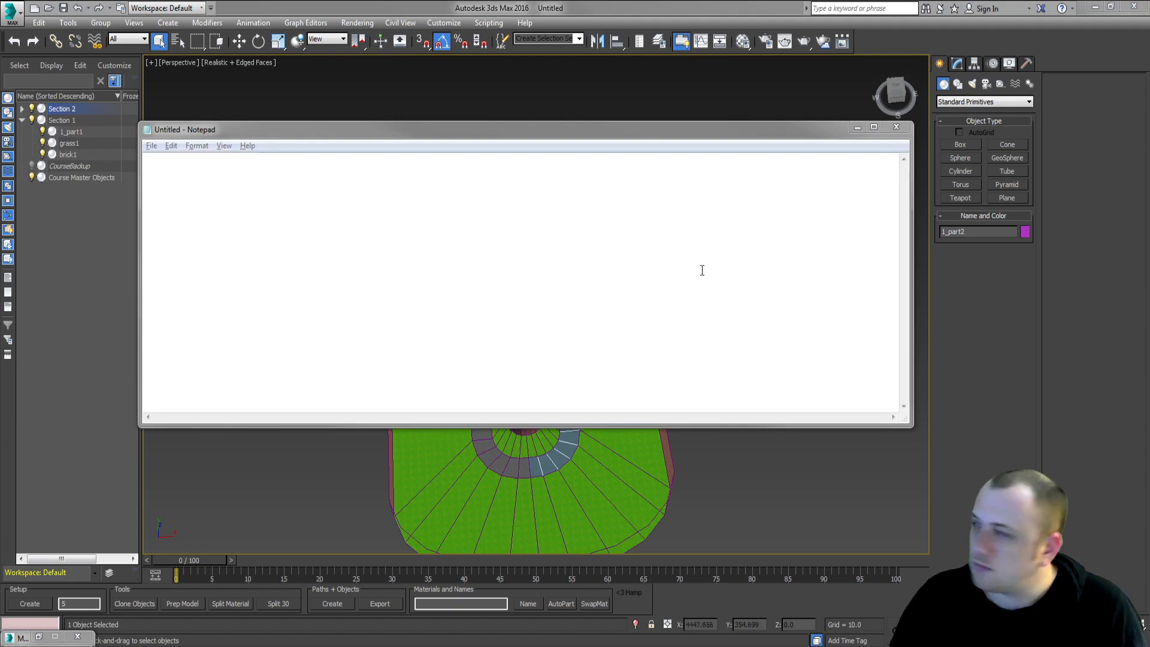
# - In Notepad, list the sample names 1_part1, 1_part2, 1_bolognasandwich, 1_grassArea and 1_frankenstein on separate lines
pyautogui.click(678, 313)
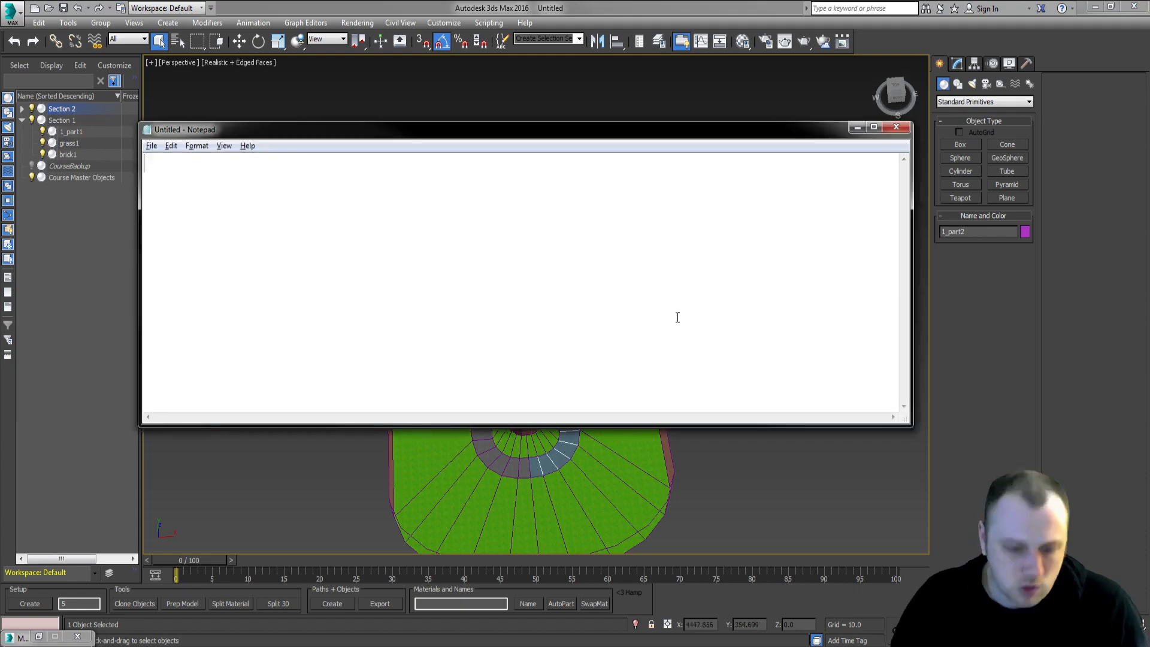
pyautogui.write('1_part1')
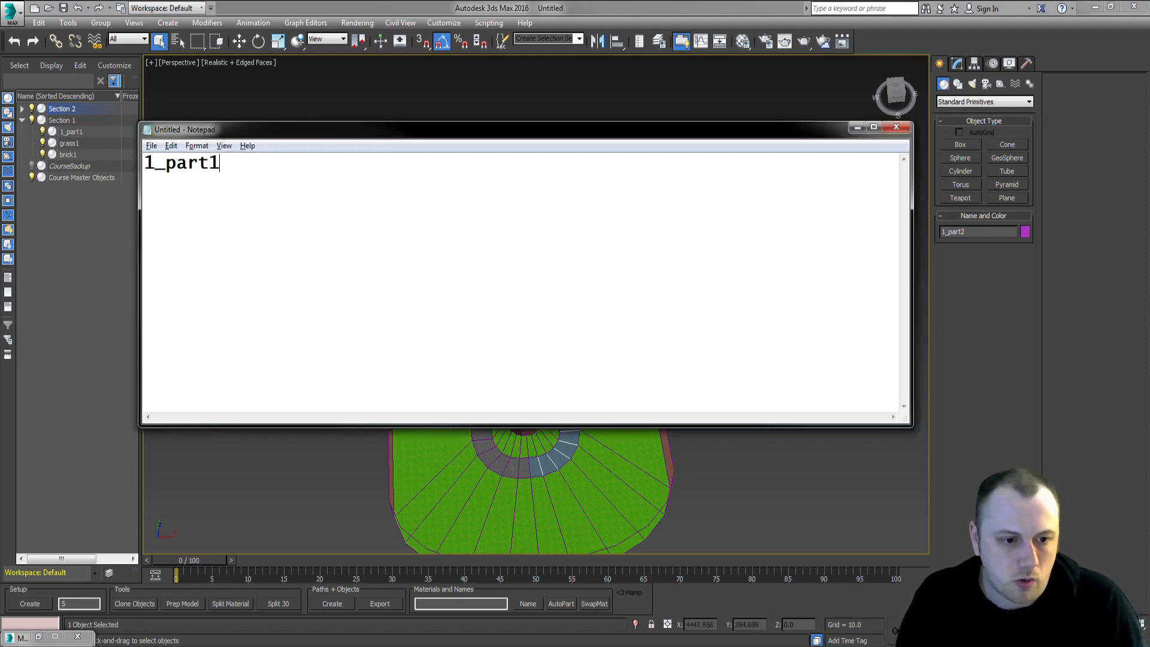
pyautogui.press('Return')
pyautogui.write('1_part2')
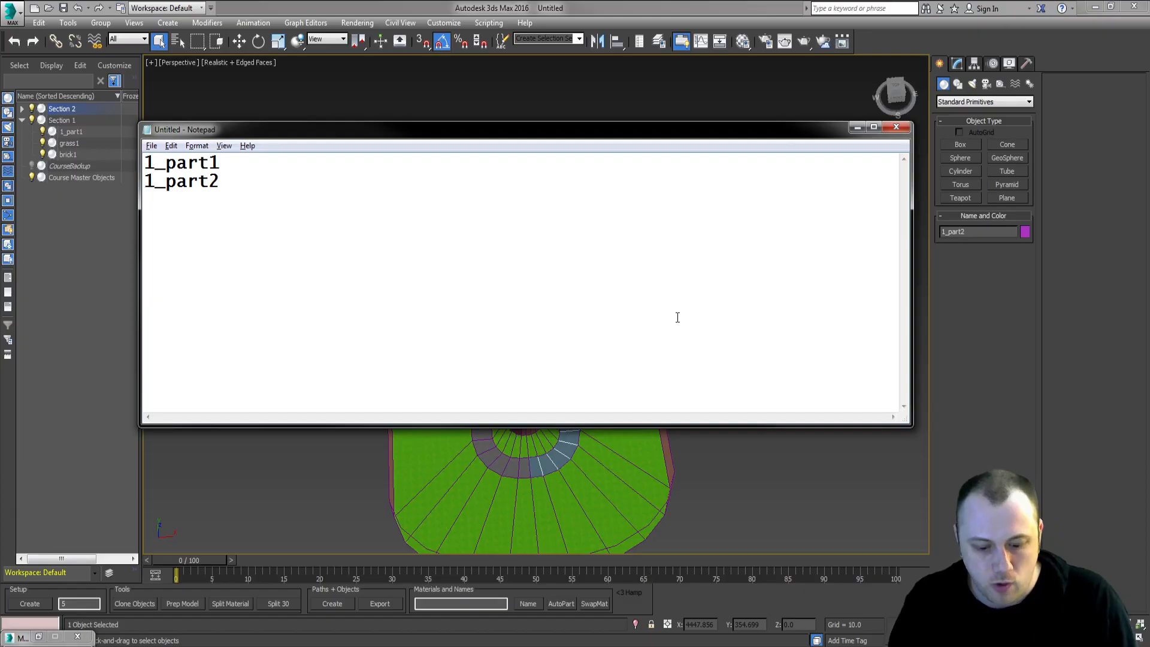
pyautogui.write('1_bologn')
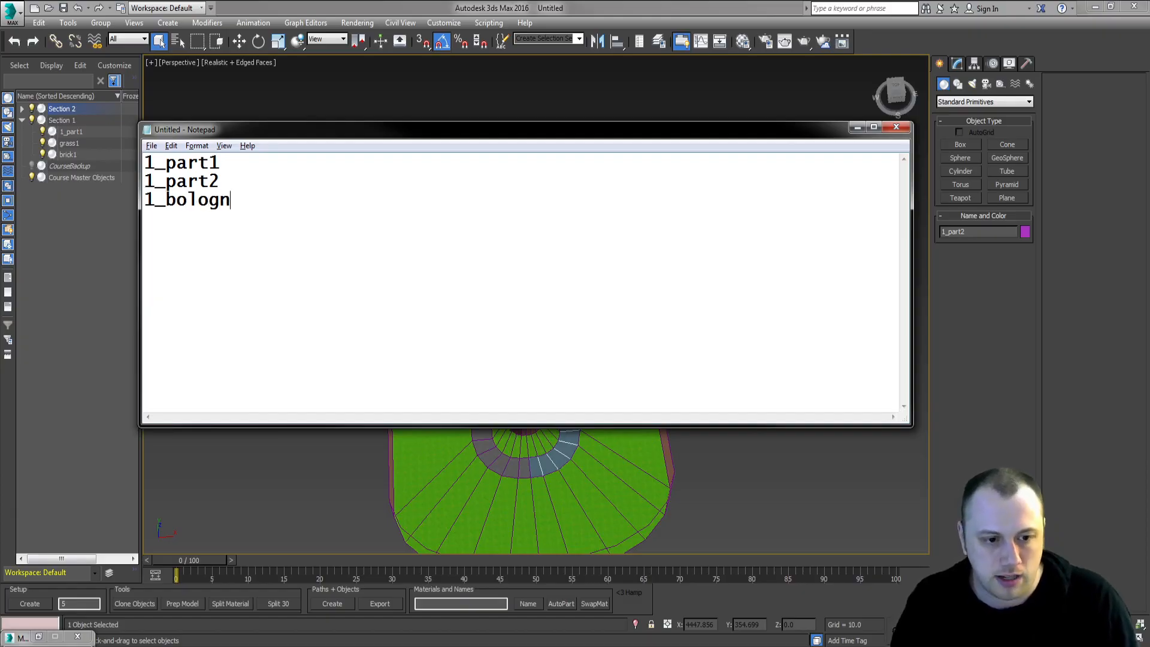
pyautogui.write('asandwich')
pyautogui.press('Return')
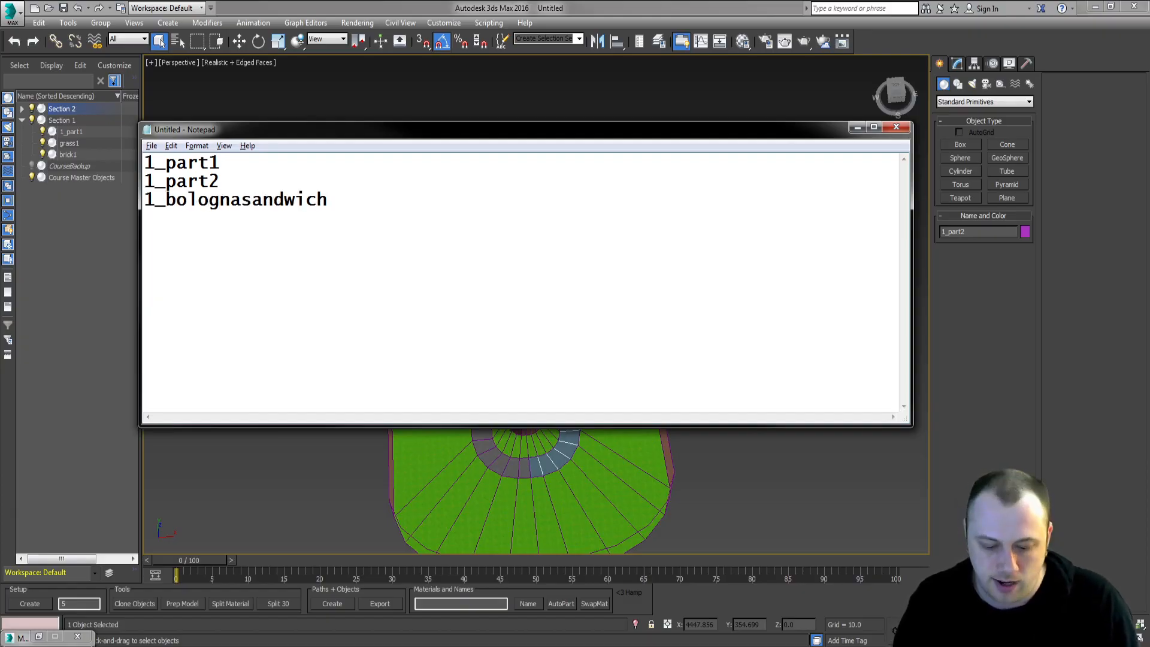
pyautogui.write('1_grassArea ')
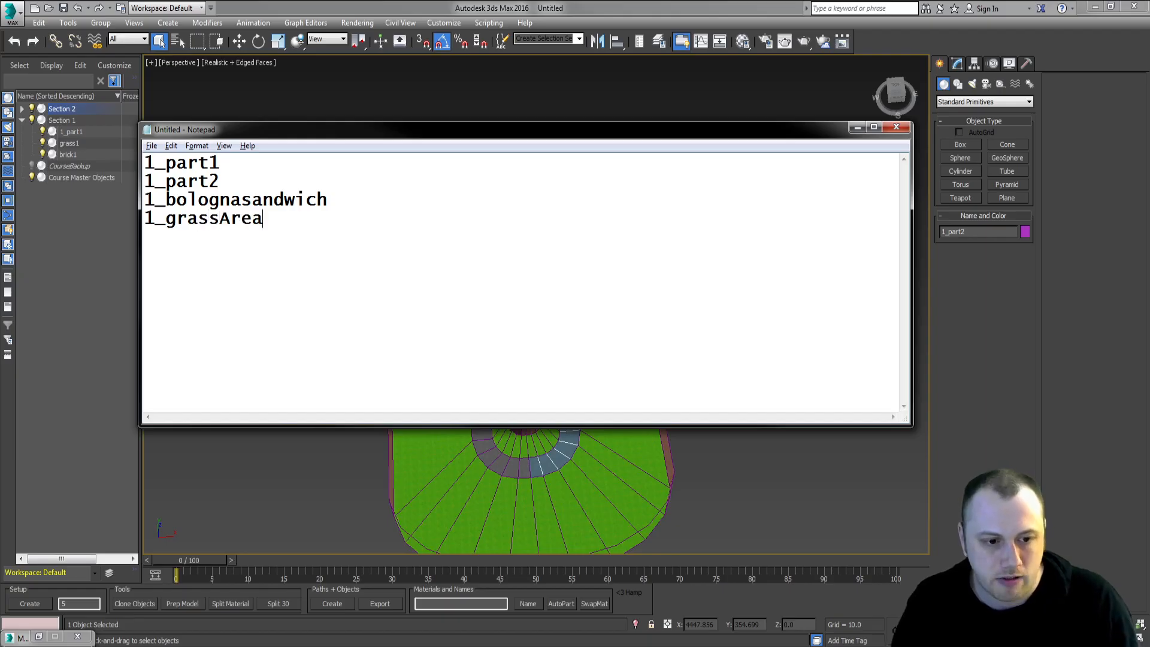
pyautogui.write('1')
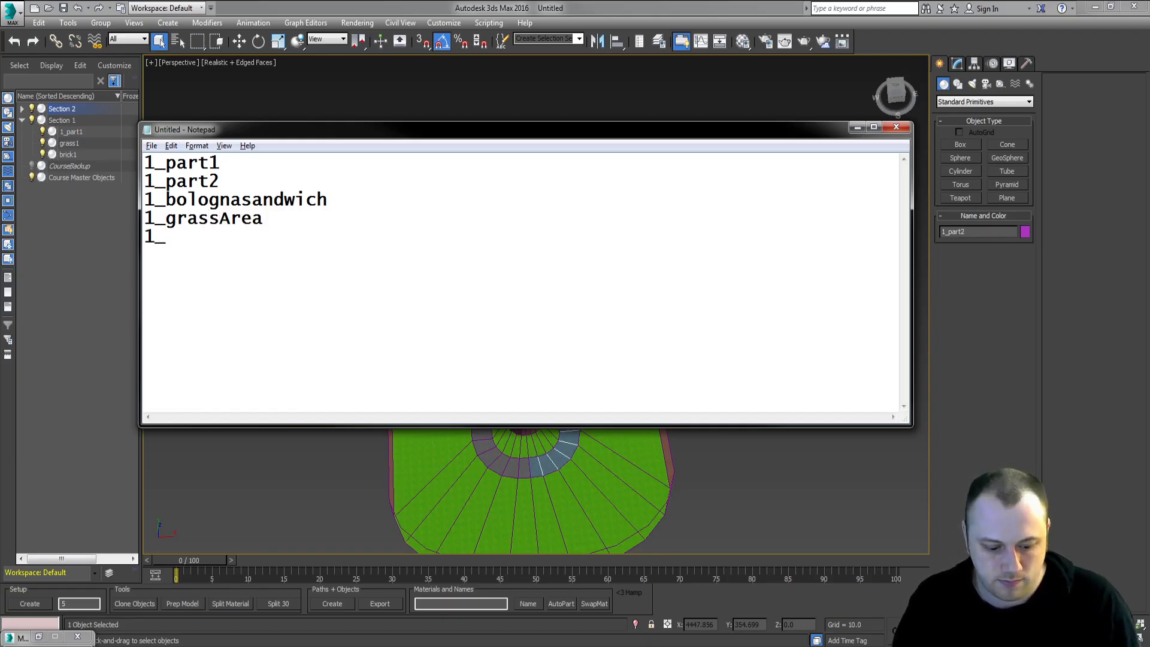
pyautogui.write('_frankenstein')
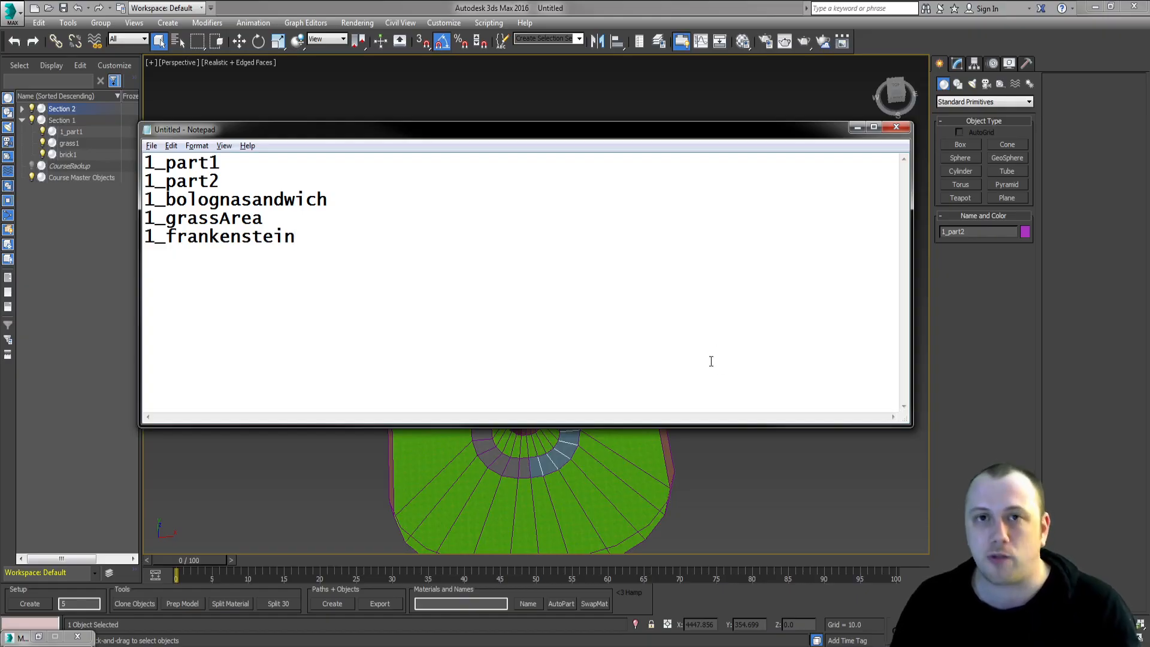
# - Duplicate the last sample name on a new line as 1_frankenstein12, and clear the whole note
pyautogui.hotkey('shift', 'Home')
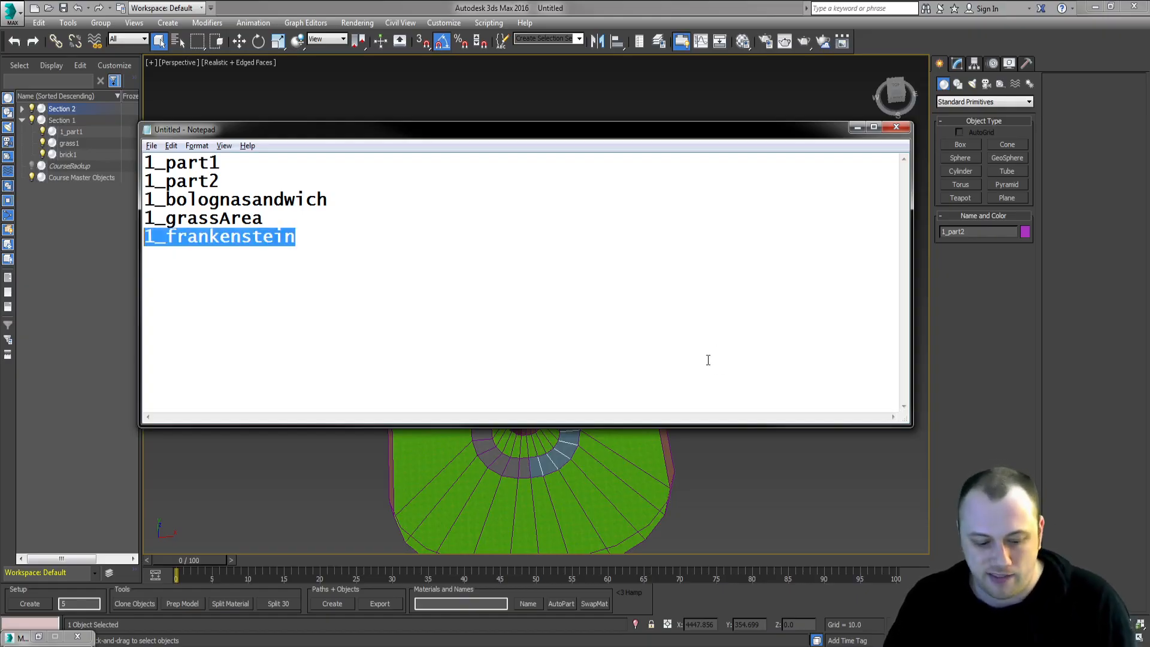
pyautogui.hotkey('ctrl', 'c')
pyautogui.press('End')
pyautogui.press('Return')
pyautogui.hotkey('ctrl', 'v')
pyautogui.write('12')
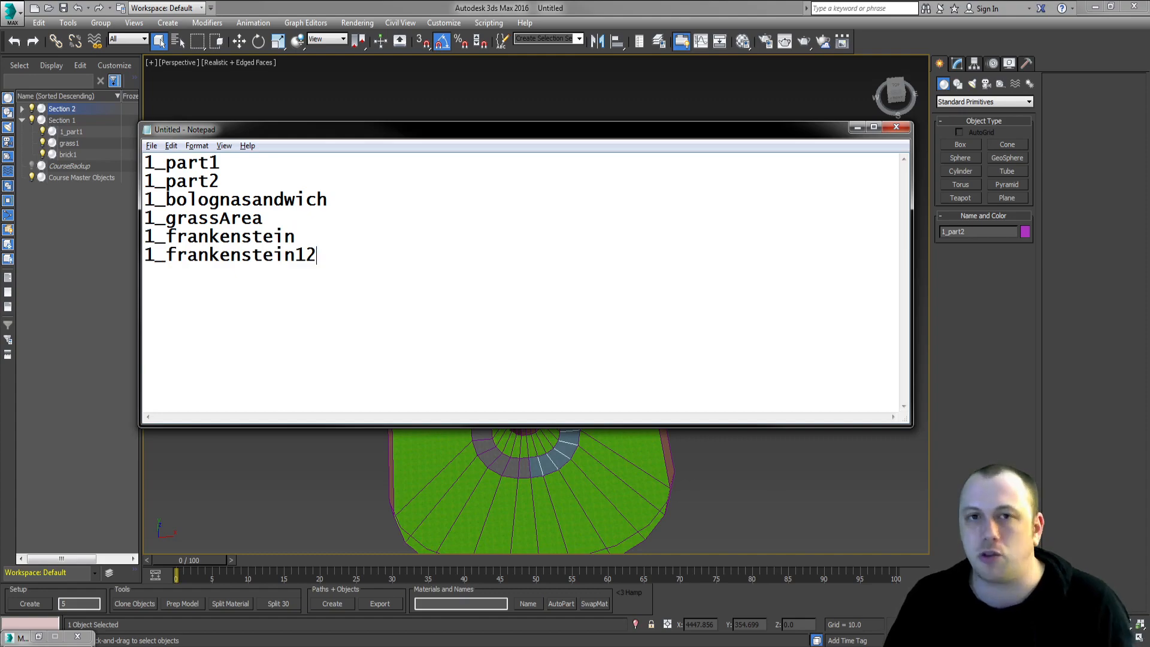
pyautogui.hotkey('ctrl', 'a')
pyautogui.press('Delete')
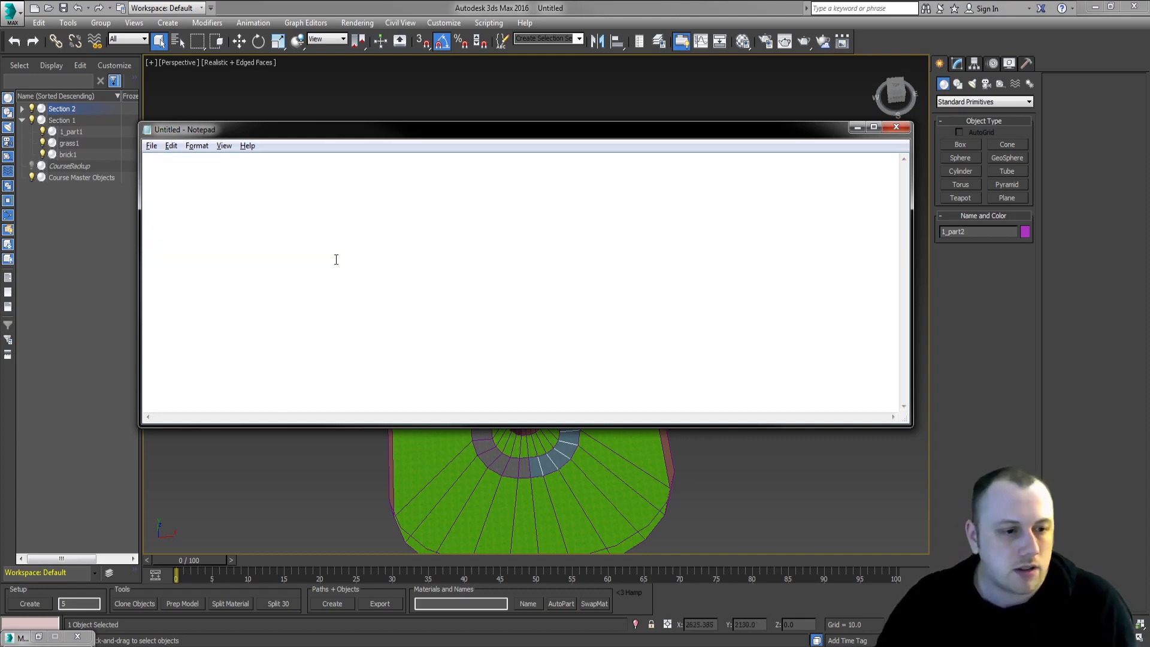
# - Return to 3ds Max, expand Section 2 in the scene list and select the brick walls of both sections to identify them
pyautogui.click(85, 214)
pyautogui.click(66, 131)
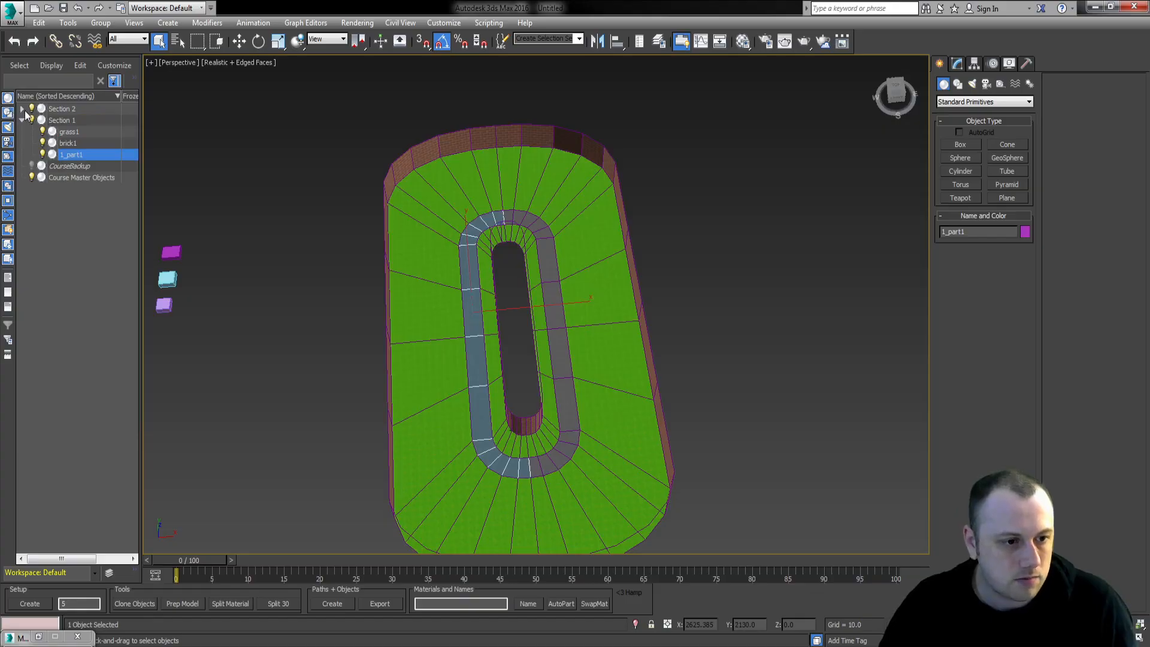
pyautogui.click(22, 108)
pyautogui.click(71, 142)
pyautogui.click(68, 131)
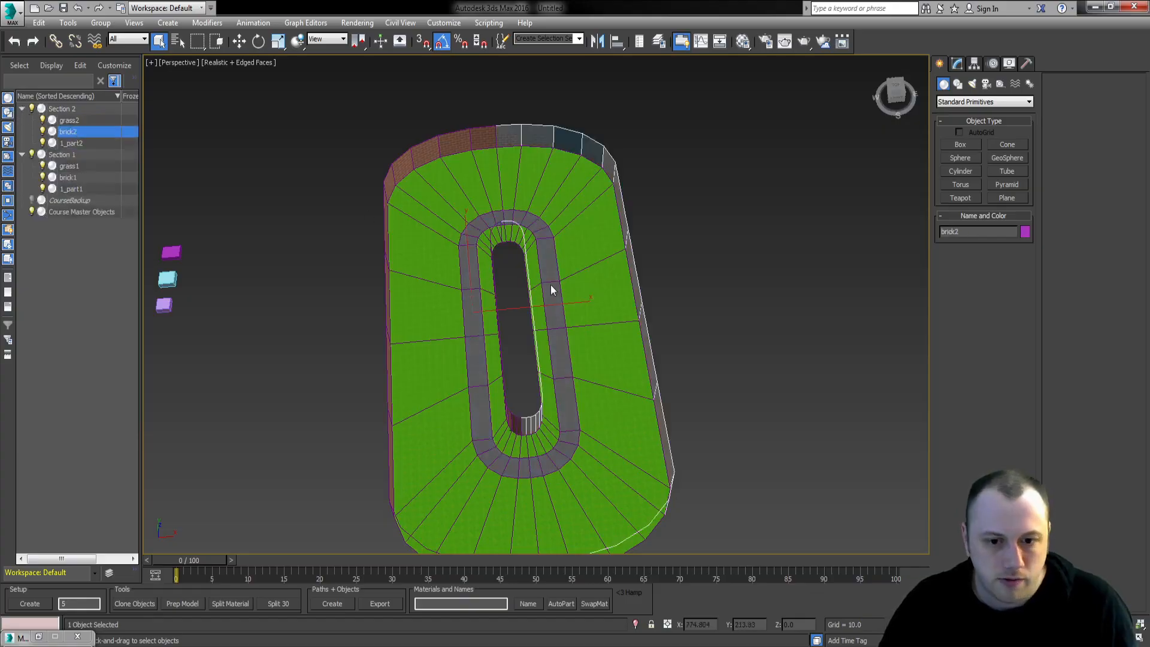
pyautogui.keyDown('ctrl'); pyautogui.click(464, 143); pyautogui.keyUp('ctrl')
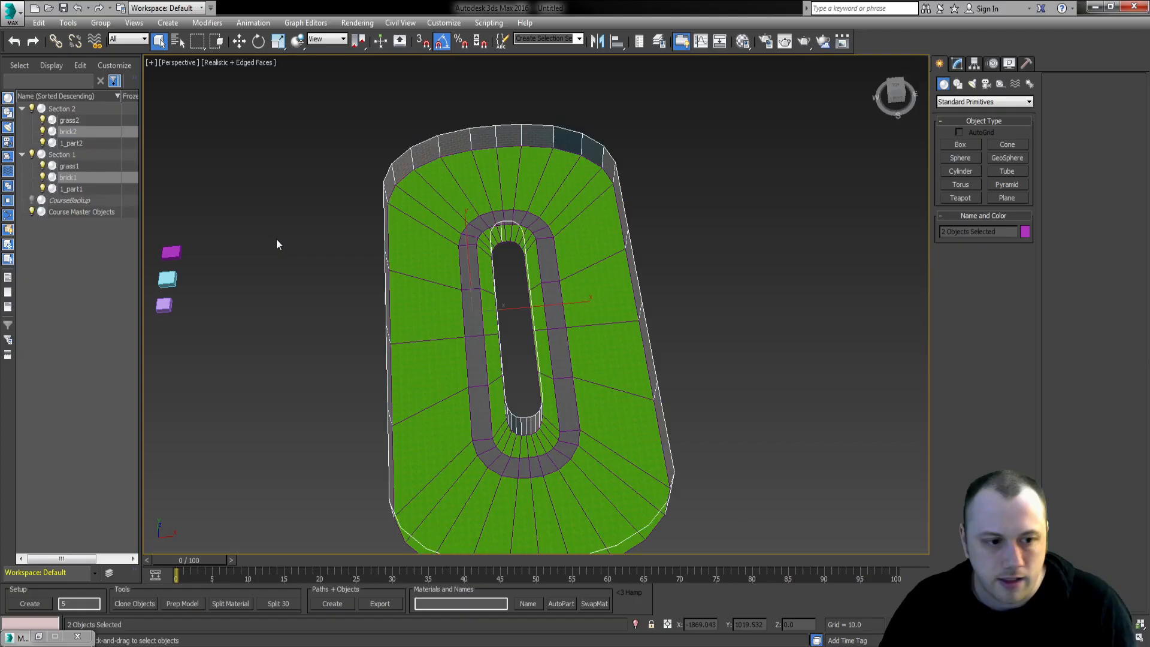
pyautogui.click(397, 332)
# - Rename Section 1's brick object as 255_part1
pyautogui.click(83, 178)
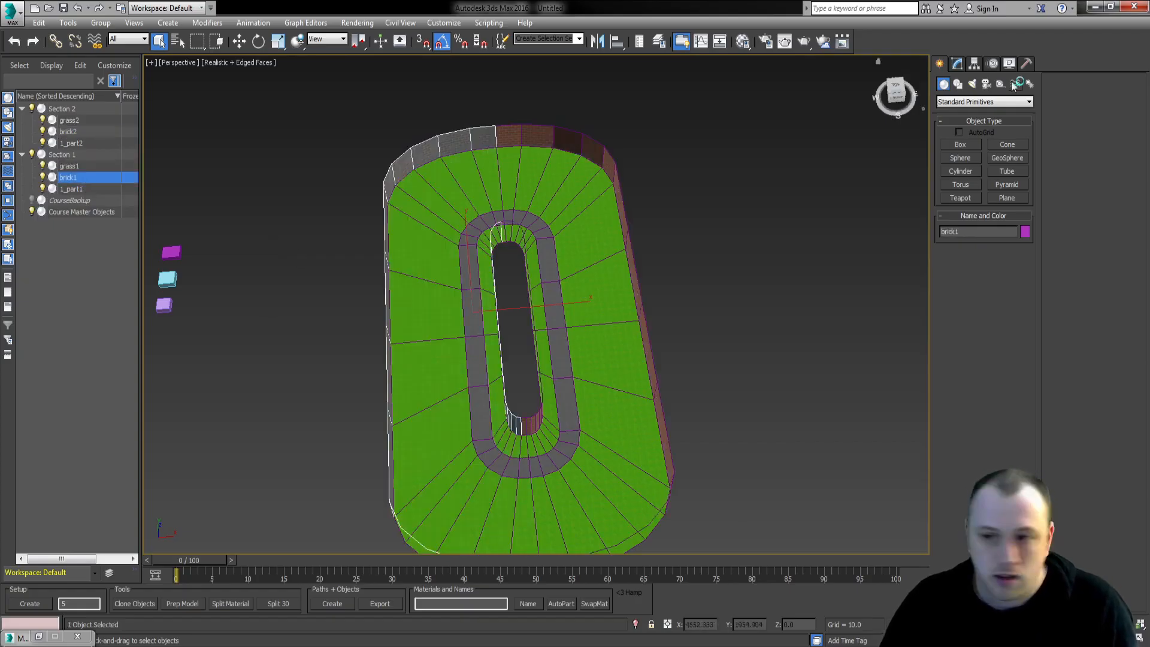
pyautogui.moveTo(968, 232); pyautogui.dragTo(753, 236)
pyautogui.write('255_part1')
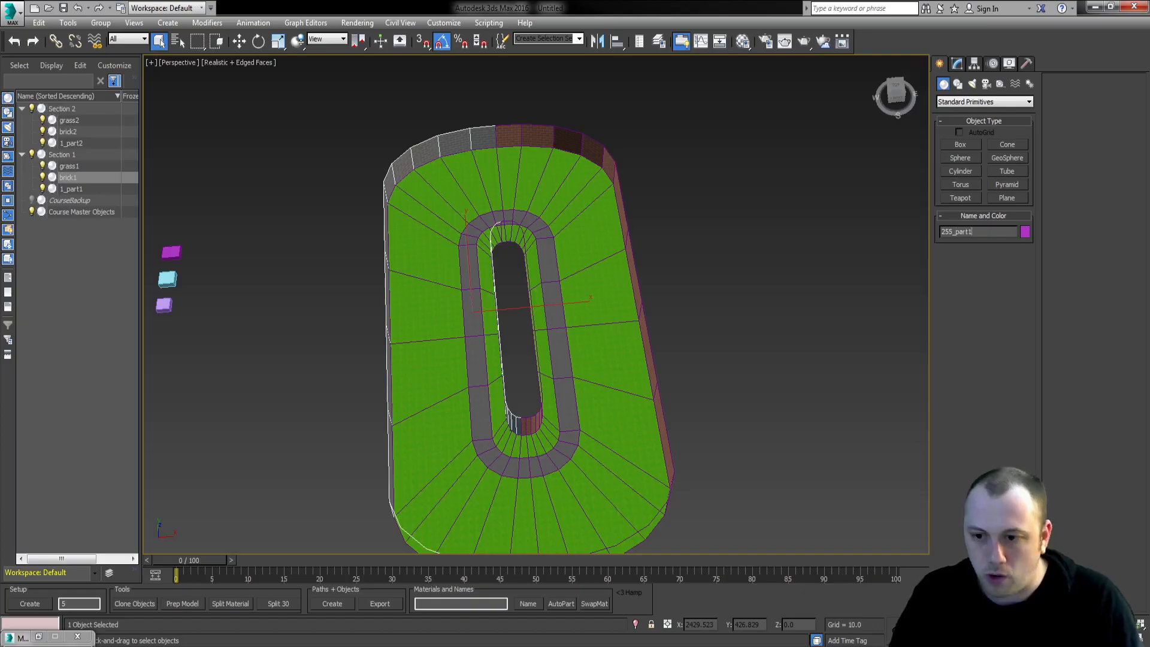
pyautogui.press('Return')
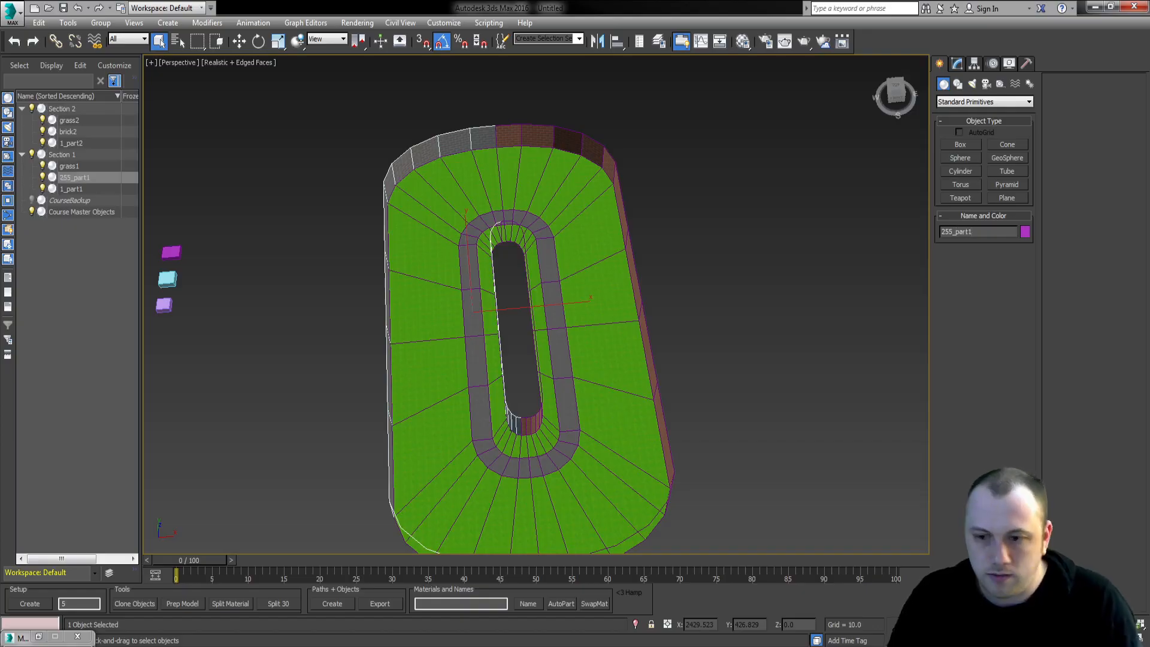
# - Rename Section 2's brick object as 255_part2
pyautogui.click(71, 132)
pyautogui.moveTo(968, 232); pyautogui.dragTo(939, 233)
pyautogui.write('255_')
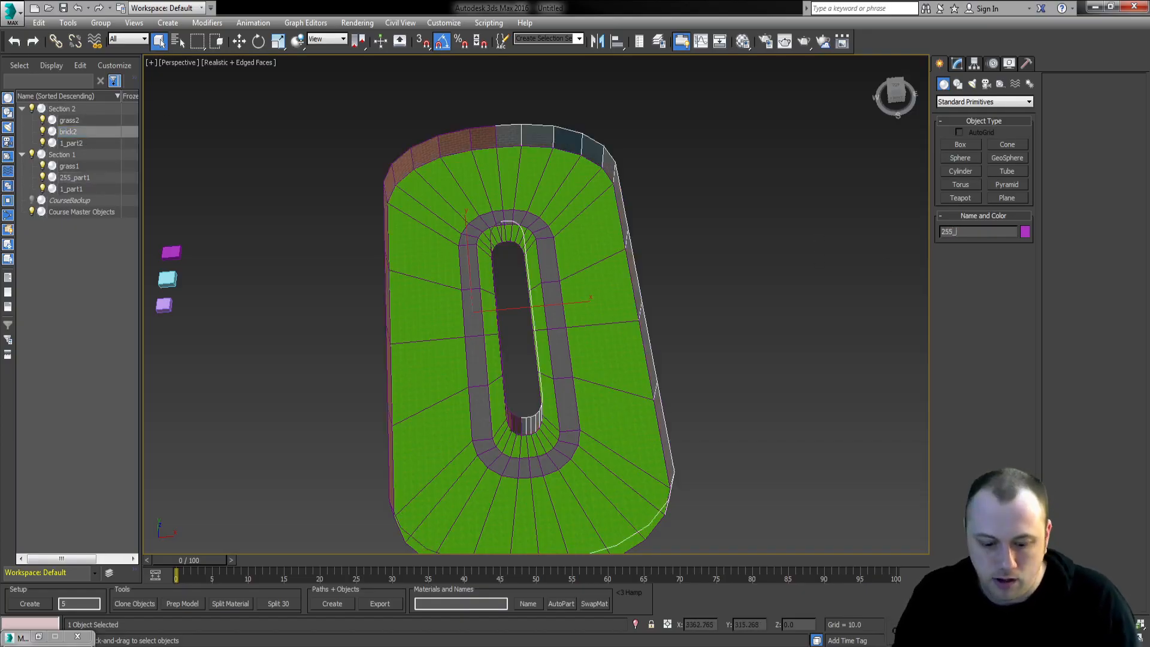
pyautogui.write('part2')
pyautogui.press('Return')
# - Rename Section 2's grass object as 8_part1
pyautogui.click(84, 120)
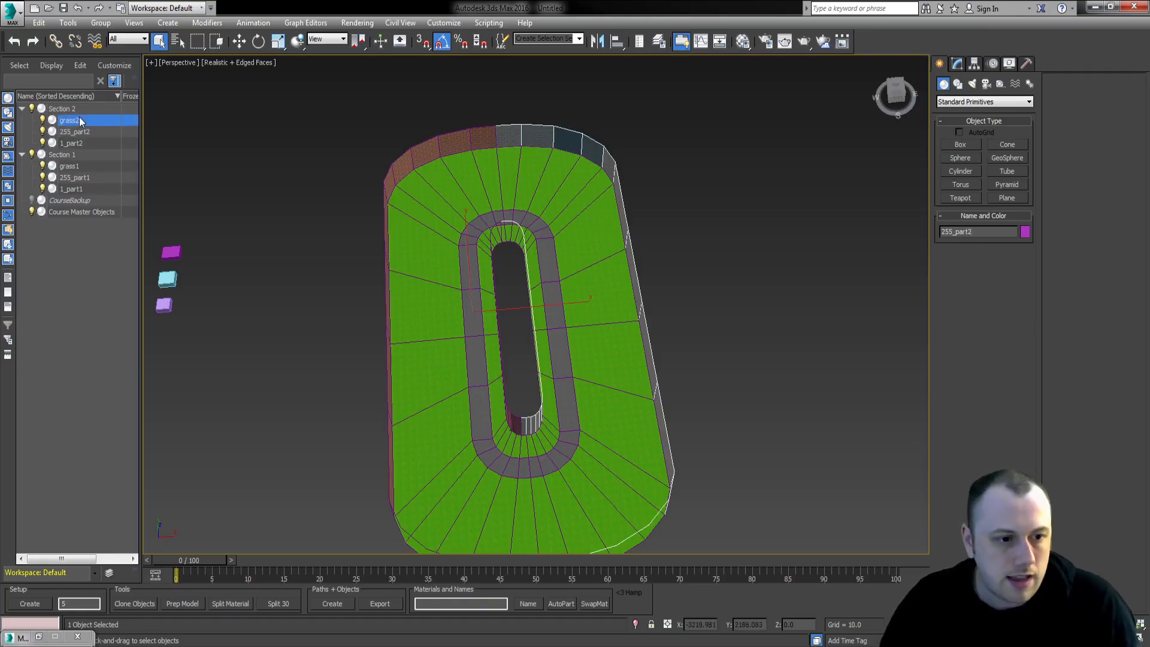
pyautogui.moveTo(968, 232); pyautogui.dragTo(770, 225)
pyautogui.write('8_')
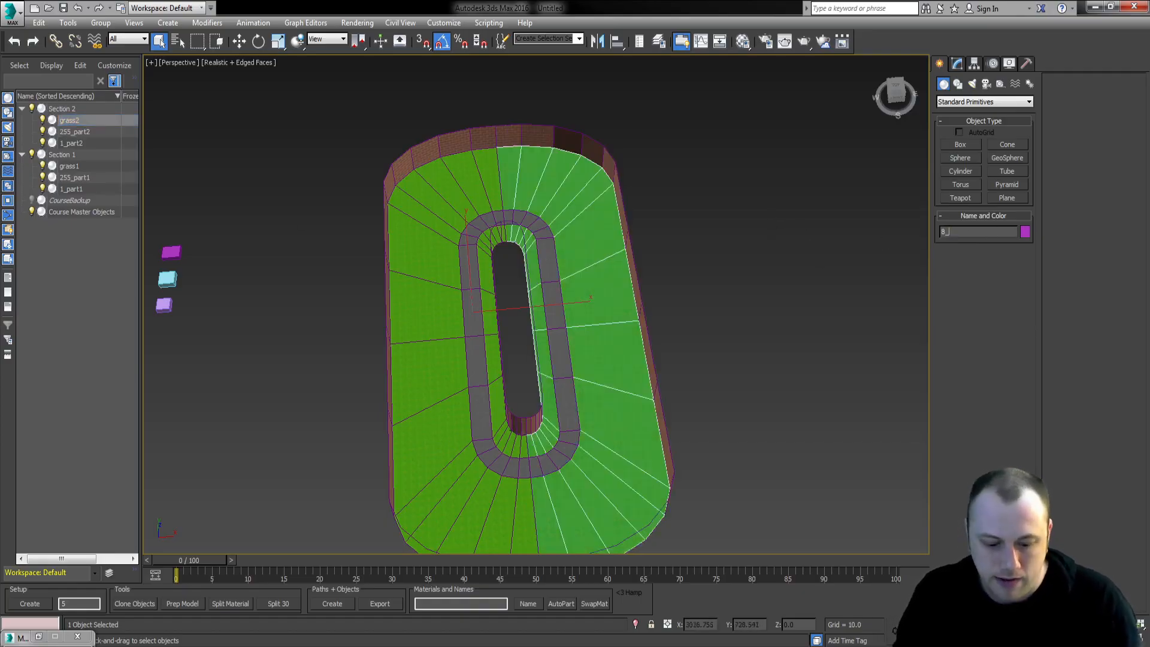
pyautogui.press('Return')
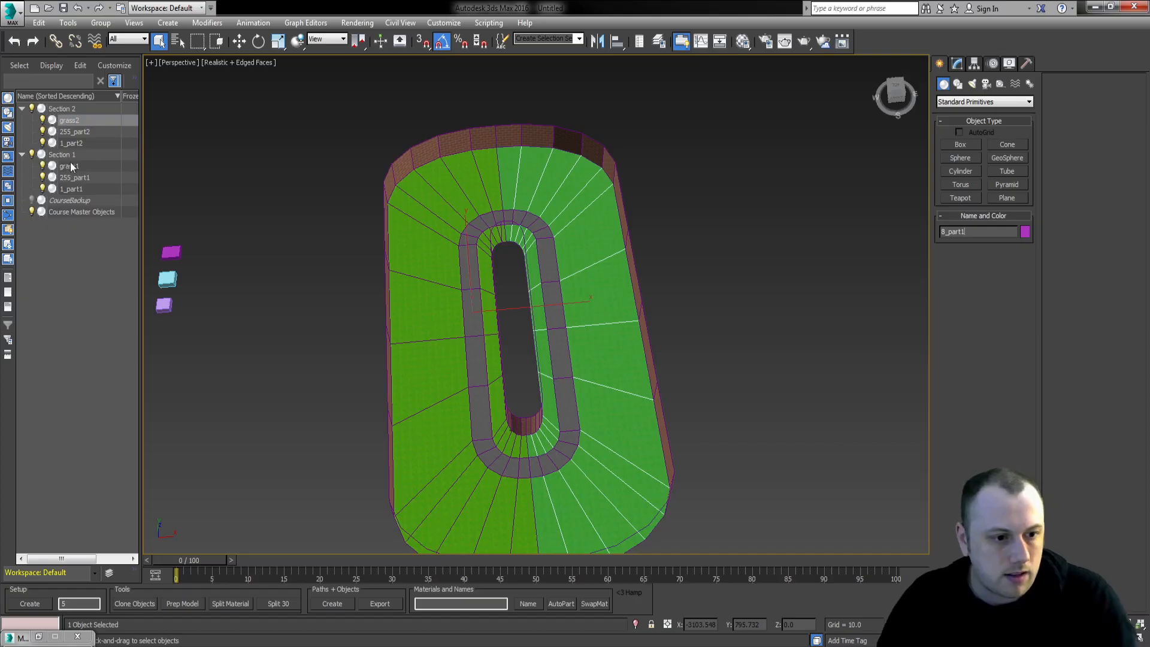
# - Rename Section 1's grass object as 8_part2
pyautogui.click(70, 166)
pyautogui.moveTo(993, 235); pyautogui.dragTo(695, 226)
pyautogui.write('8_part2')
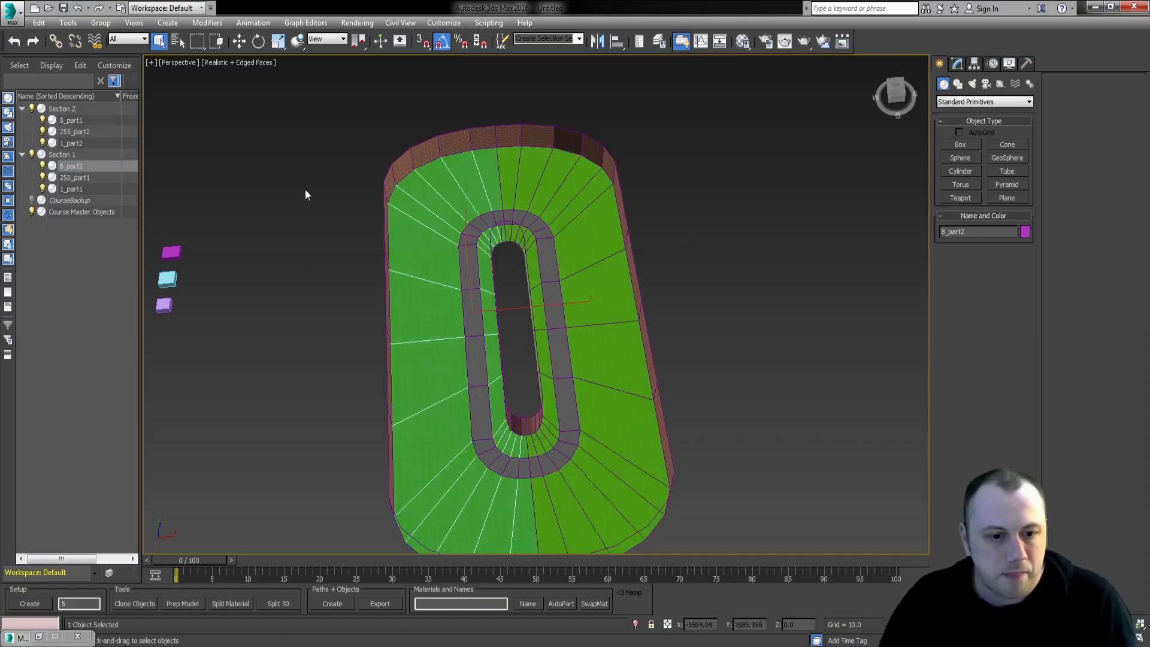
# - Clear the selection and inspect the whole course with its renamed surface objects
pyautogui.keyDown('alt'); pyautogui.moveTo(306, 190); pyautogui.dragTo(839, 95, button='middle'); pyautogui.keyUp('alt')
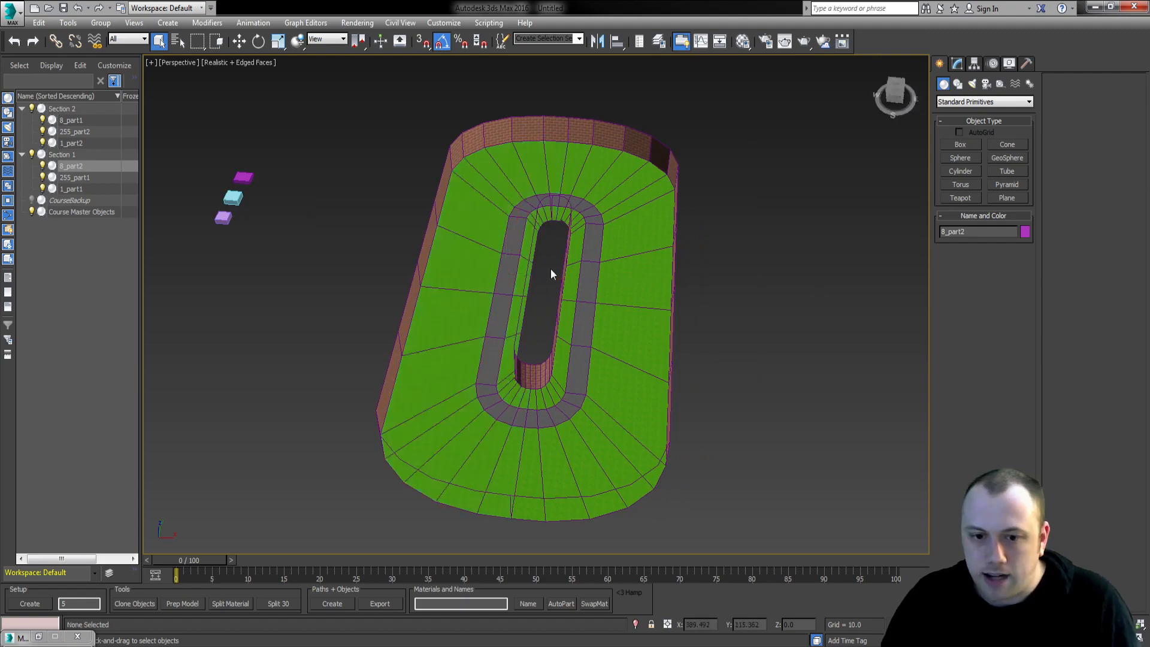
pyautogui.click(547, 270)
pyautogui.keyDown('alt'); pyautogui.moveTo(547, 270); pyautogui.dragTo(474, 329, button='middle'); pyautogui.keyUp('alt')
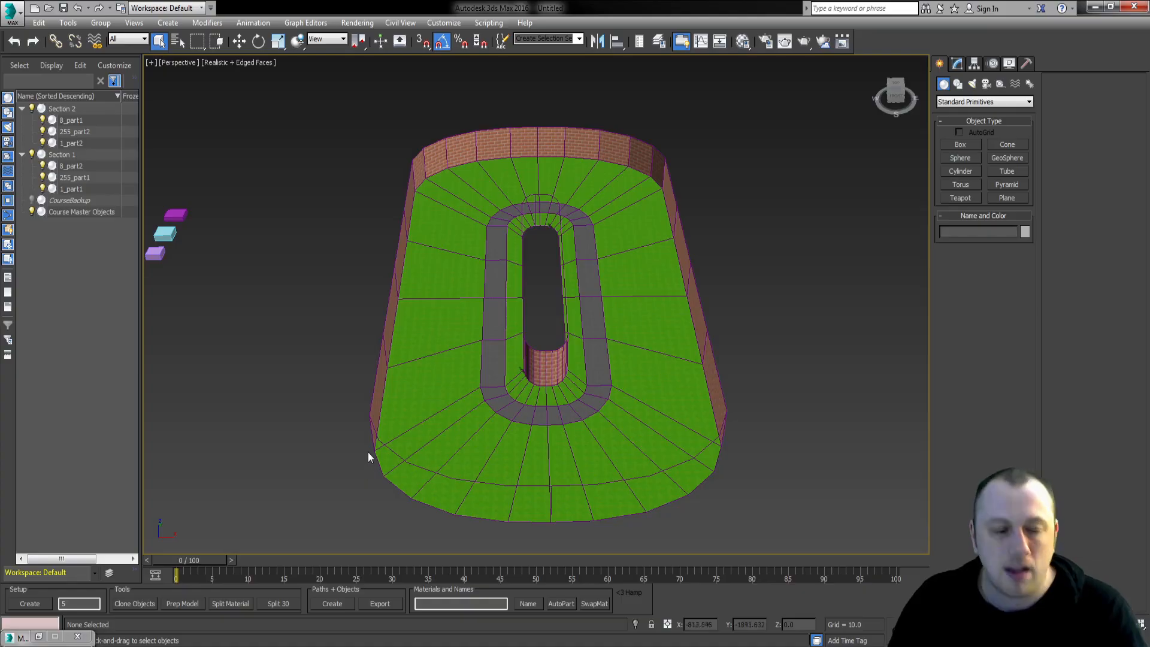
pyautogui.moveTo(381, 439); pyautogui.dragTo(424, 272, button='middle')
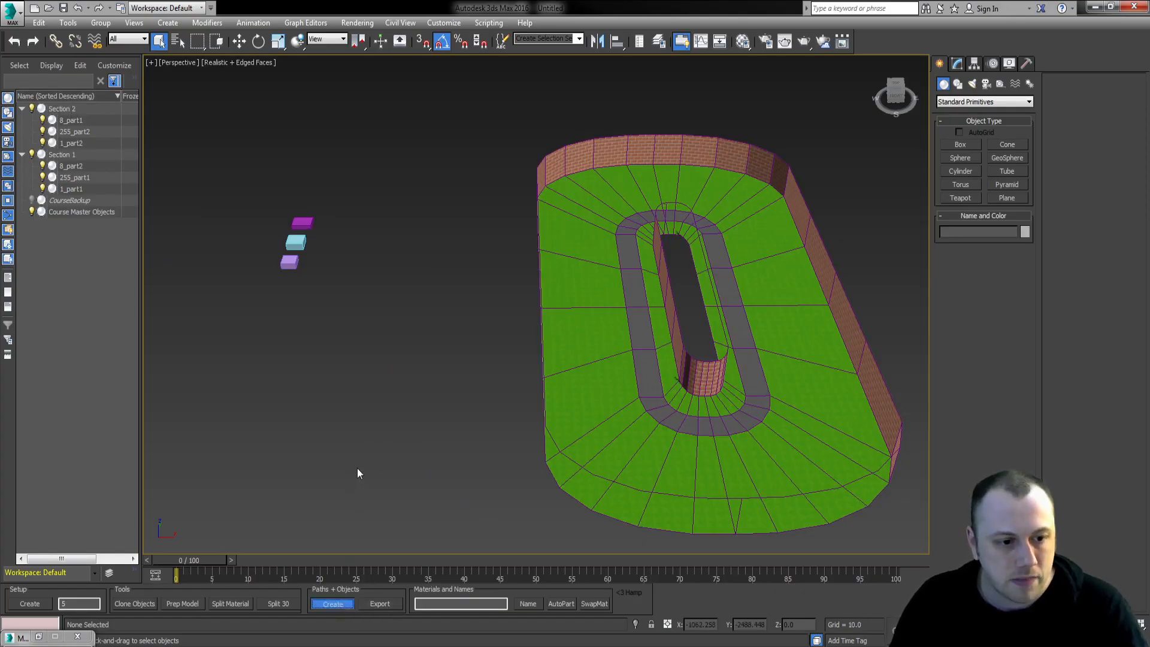
# - Generate the course paths and object groups in the scene and expand the Objects - Items Blocks group
pyautogui.click(606, 373)
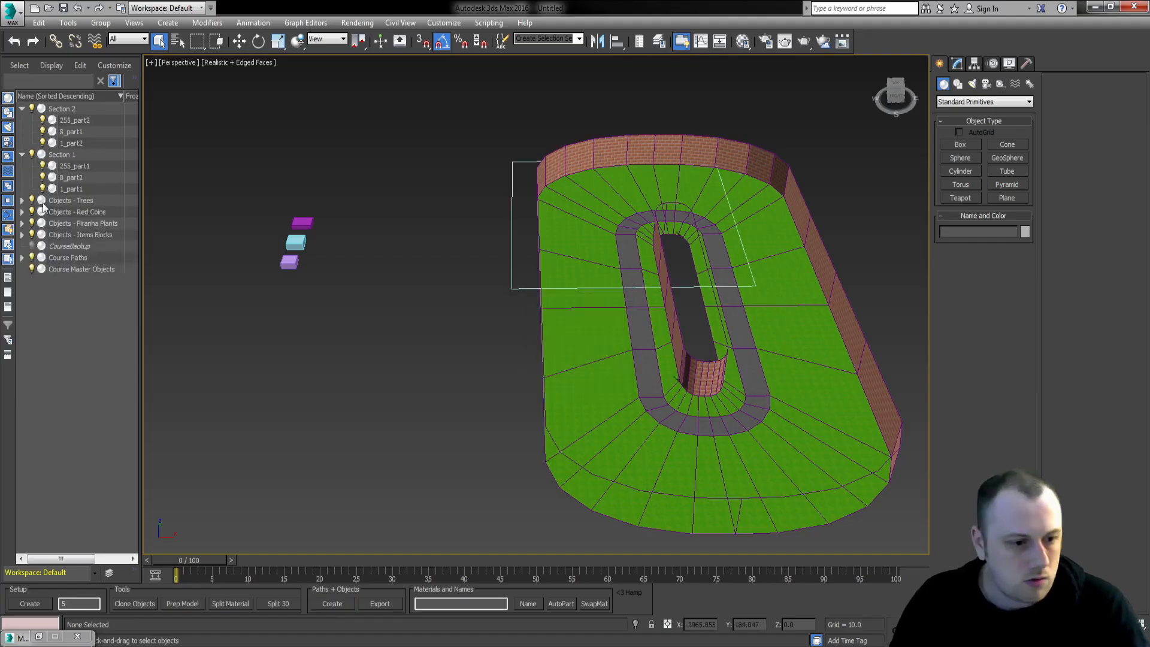
pyautogui.click(57, 235)
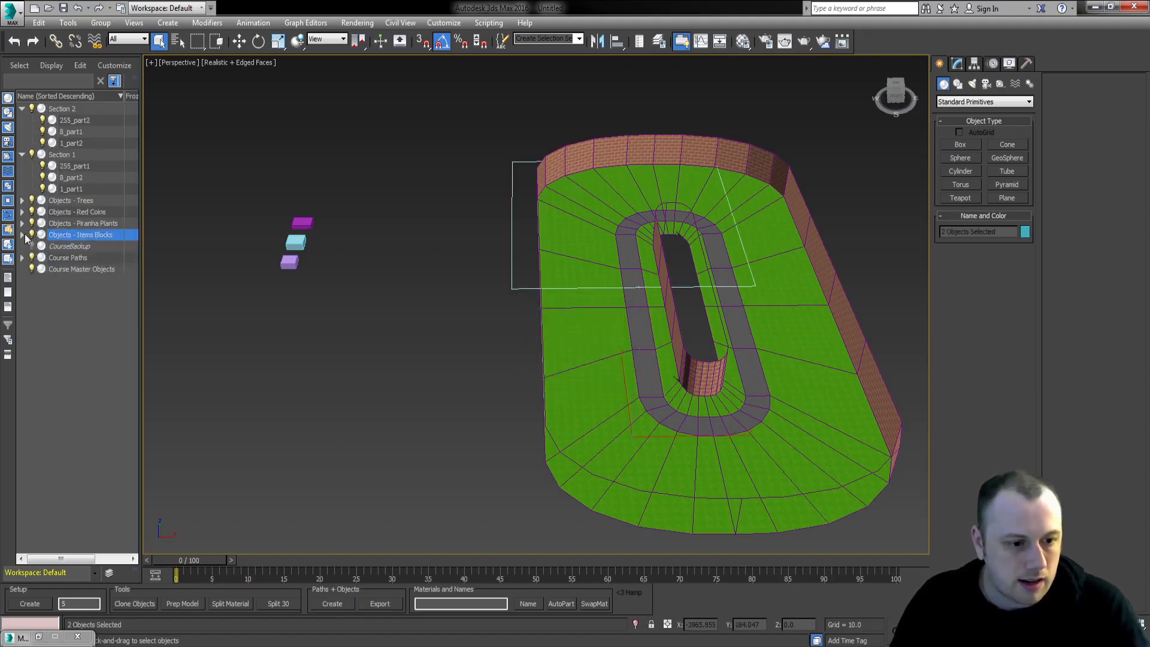
pyautogui.click(21, 235)
# - Switch to Notepad and write the line "Objects - Item Blocks"
pyautogui.hotkey('alt', 'Tab')
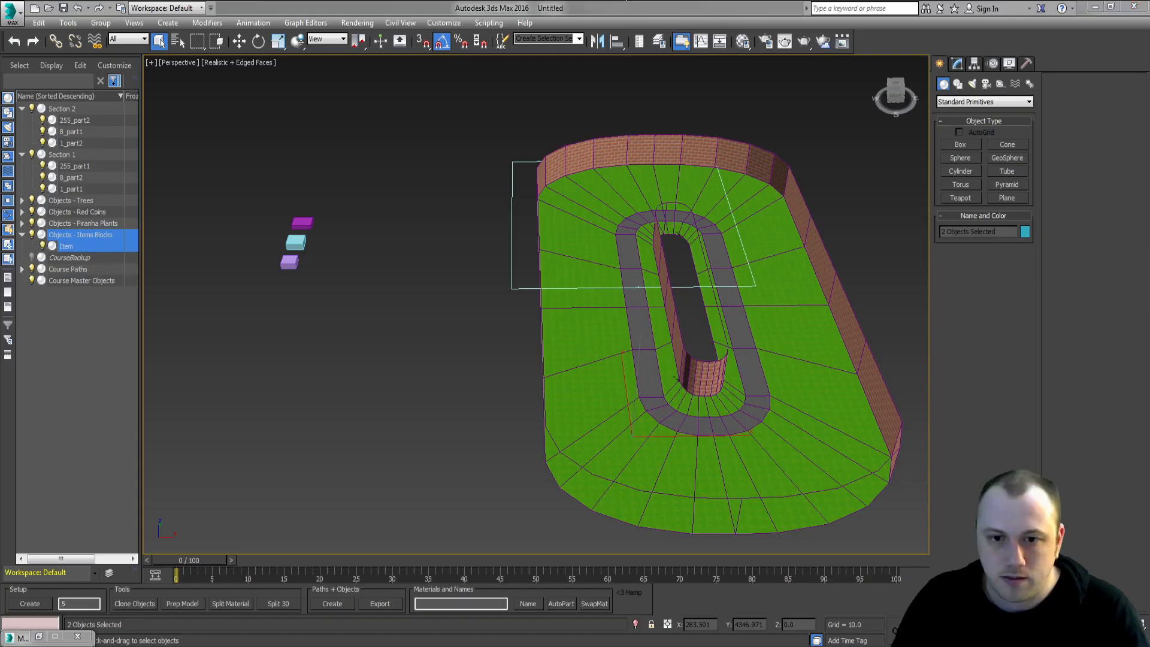
pyautogui.write('Objects -=')
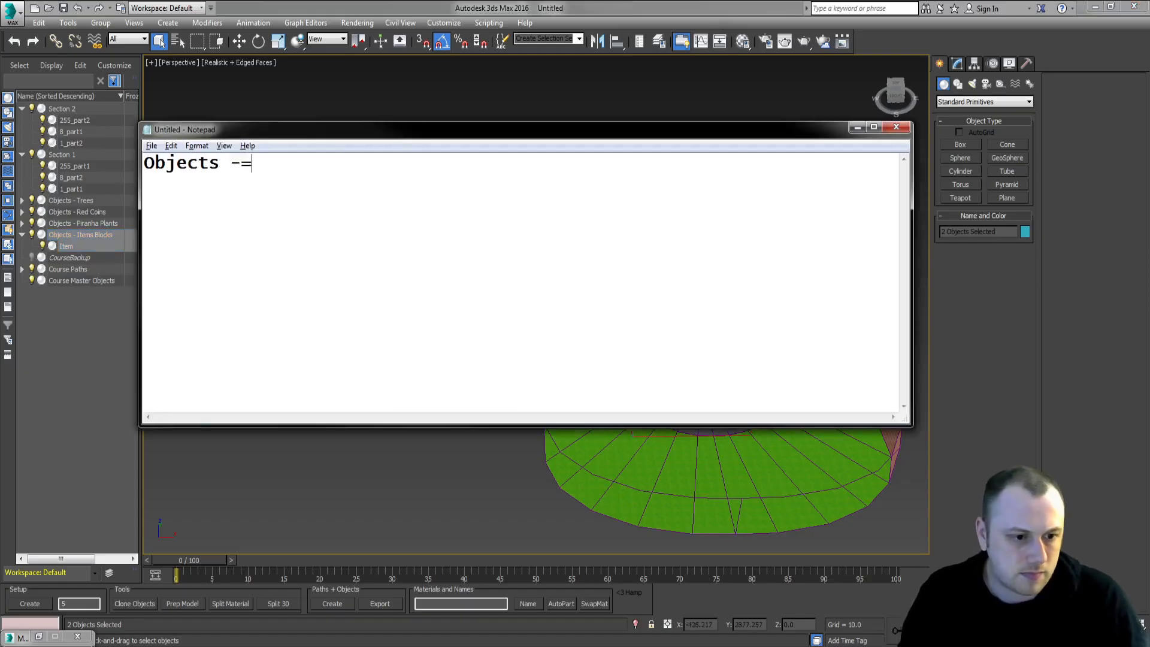
pyautogui.press('BackSpace')
pyautogui.write('ItemBlocks')
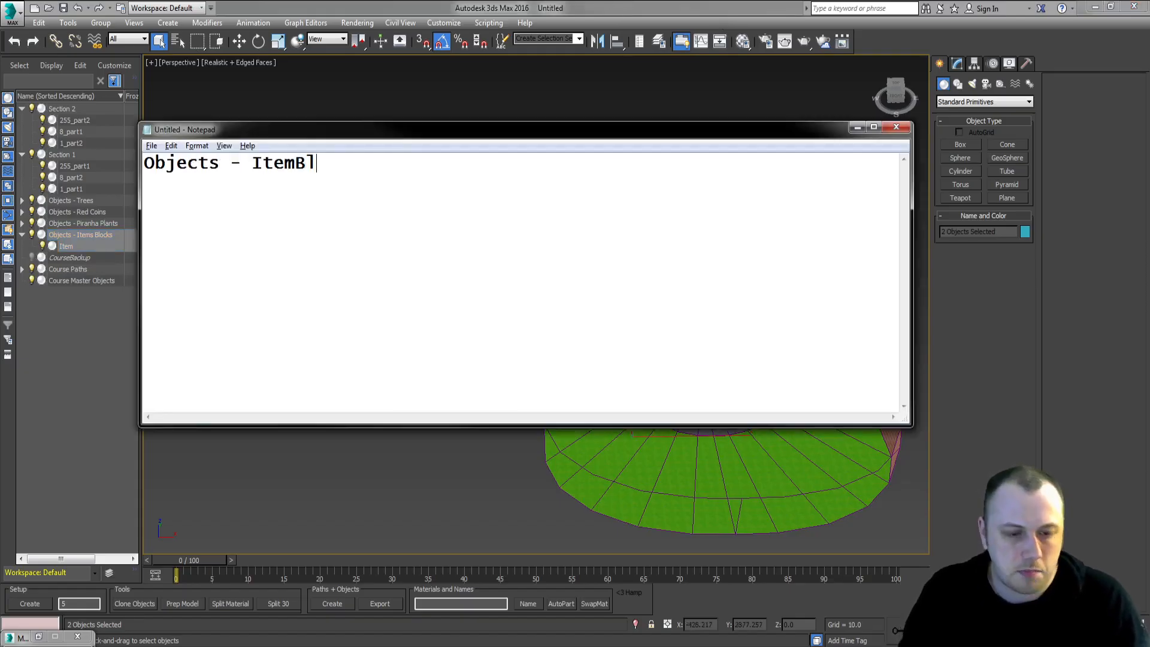
pyautogui.press('BackSpace')
pyautogui.press('BackSpace')
pyautogui.press('BackSpace')
pyautogui.press('BackSpace')
pyautogui.press('BackSpace')
pyautogui.press('BackSpace')
pyautogui.write('Blocks')
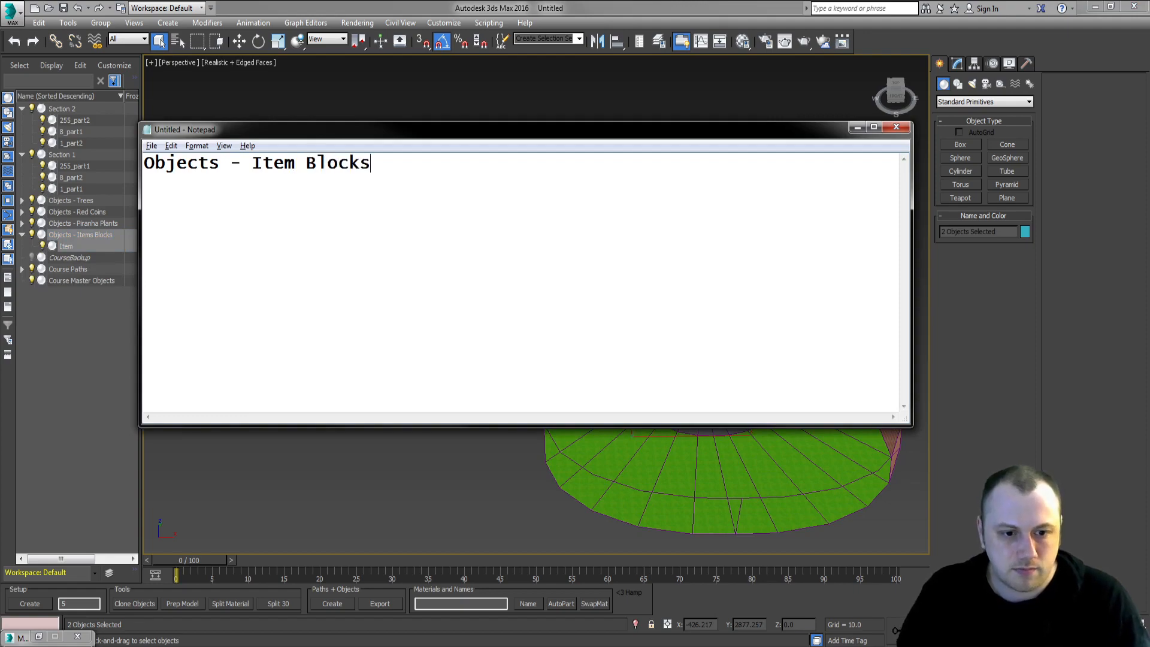
pyautogui.hotkey('ctrl', 'a')
pyautogui.click(629, 249)
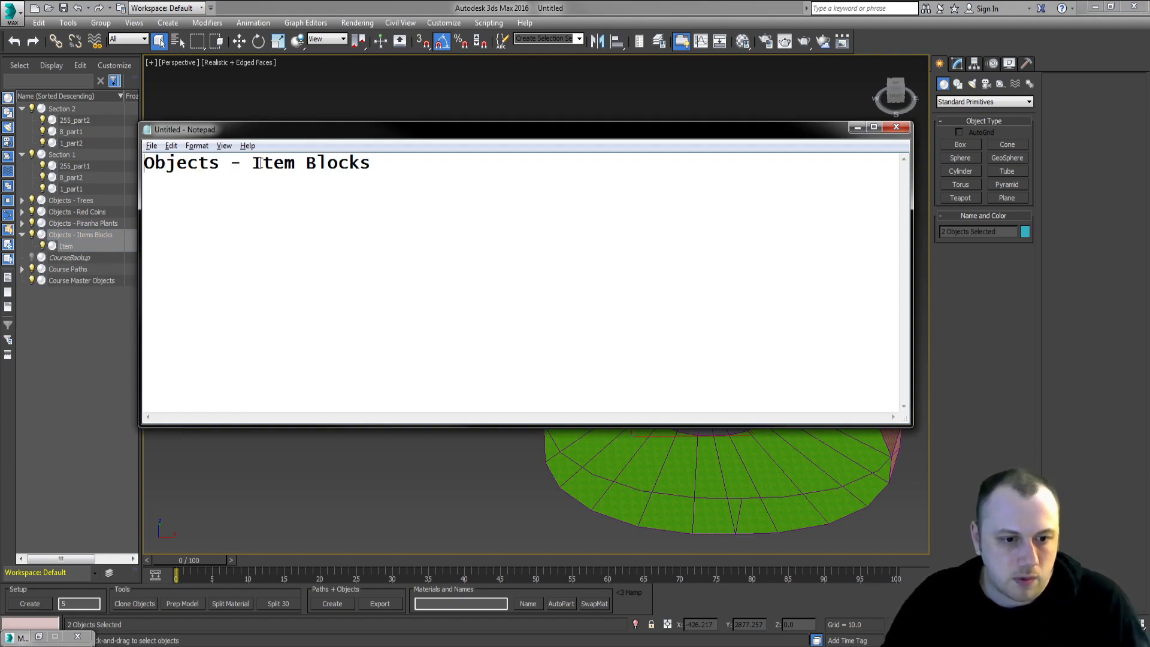
# - Copy the "Objects - " prefix and add a second line reading "Objects - Piranha Plants"
pyautogui.moveTo(145, 163); pyautogui.dragTo(254, 165)
pyautogui.hotkey('ctrl', 'c')
pyautogui.click(438, 173)
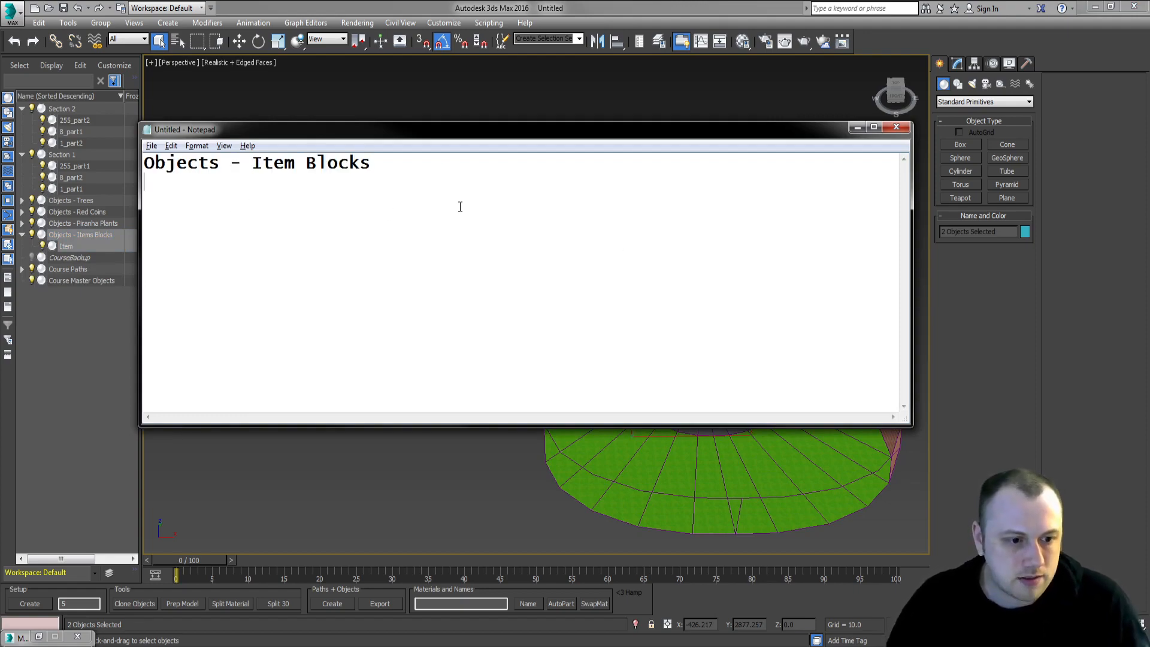
pyautogui.press('Return')
pyautogui.hotkey('ctrl', 'v')
pyautogui.write('Pir')
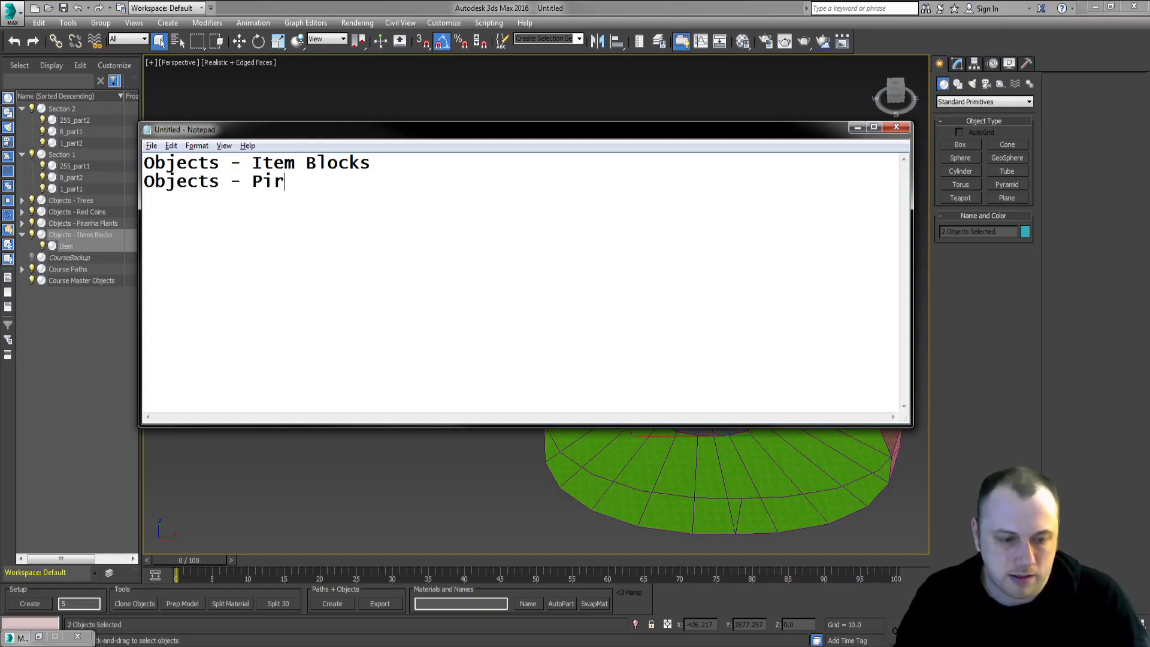
pyautogui.write('anha Plants')
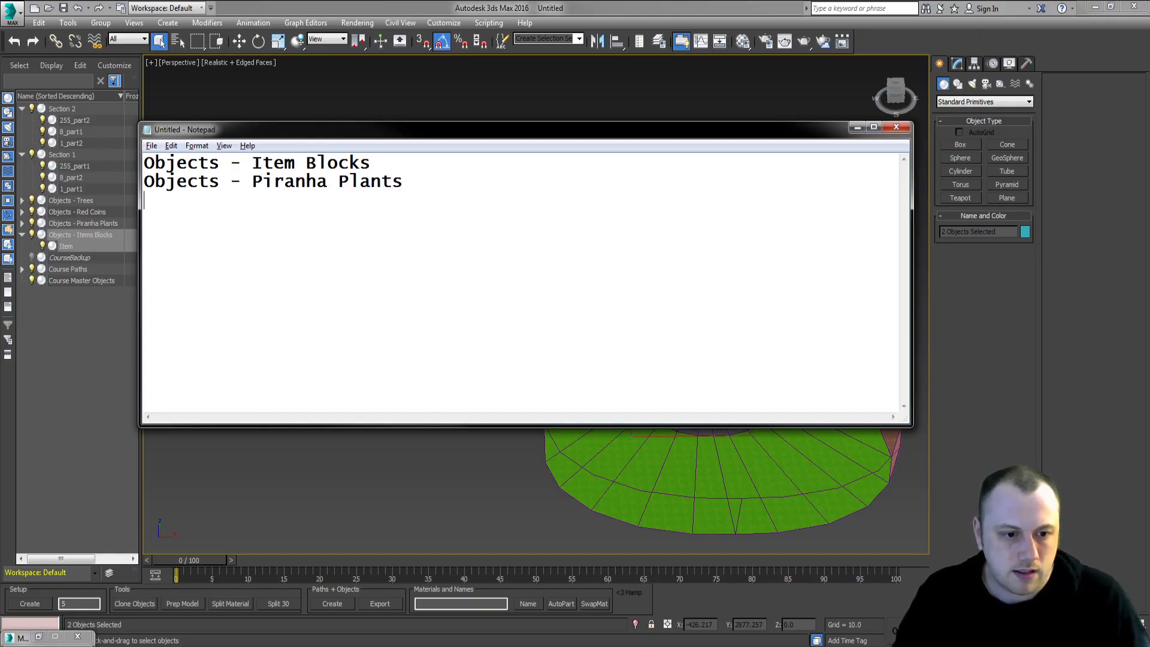
# - Add the lines "Objects - Red Coins" and "Objects - Trees", and move the note window off the course
pyautogui.press('Return')
pyautogui.hotkey('ctrl', 'v')
pyautogui.write('Red Coins')
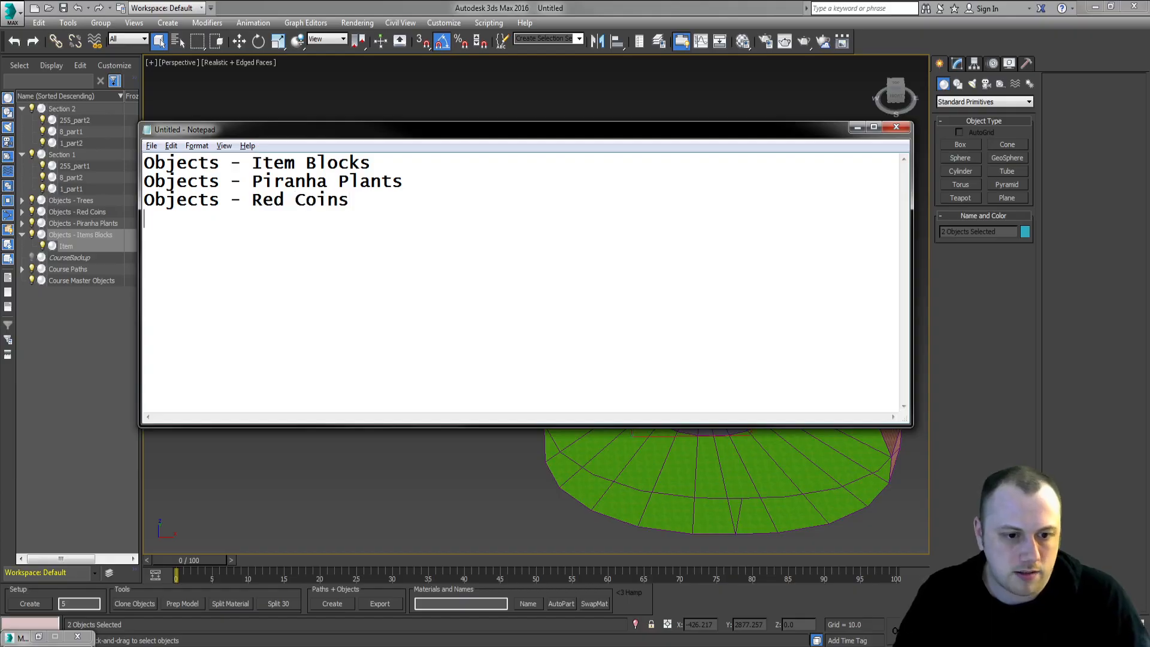
pyautogui.press('Return')
pyautogui.hotkey('ctrl', 'v')
pyautogui.write('Trees')
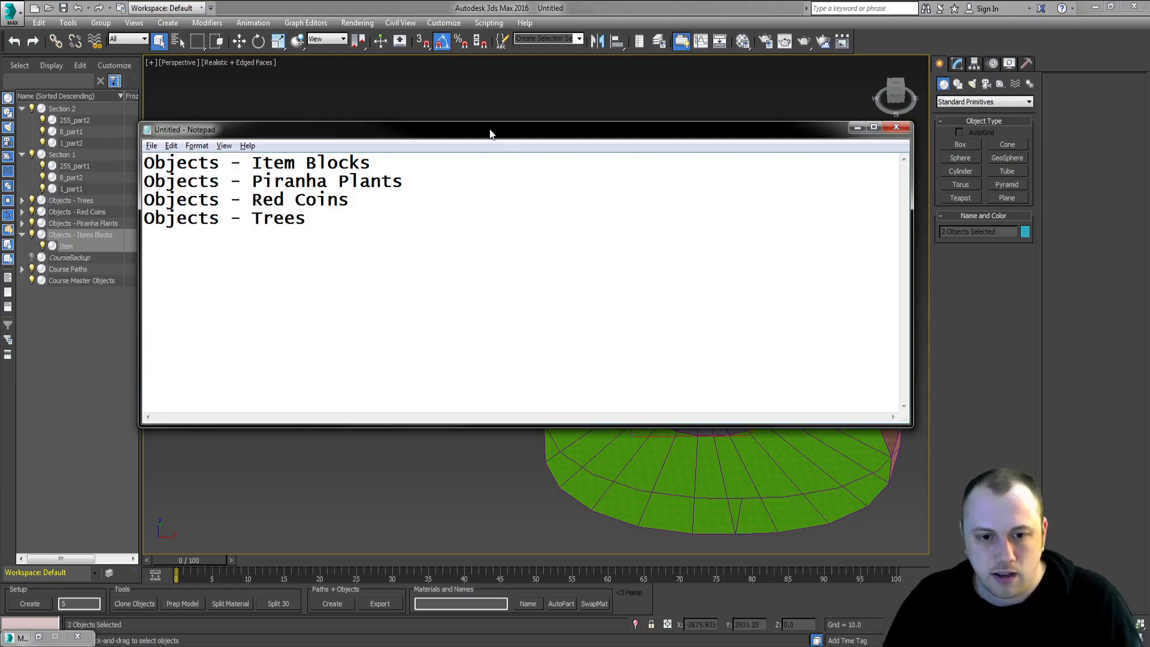
pyautogui.moveTo(490, 133); pyautogui.dragTo(1077, 193)
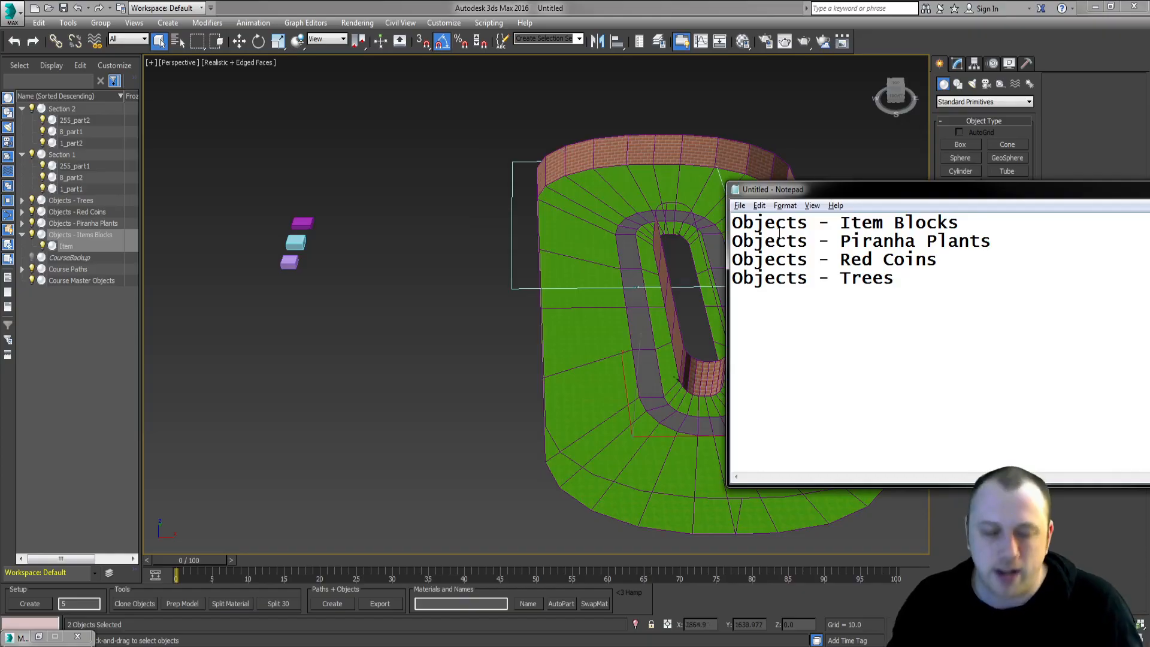
# - Switch back to 3ds Max and expand the Piranha Plants, Red Coins and Trees object groups
pyautogui.click(22, 223)
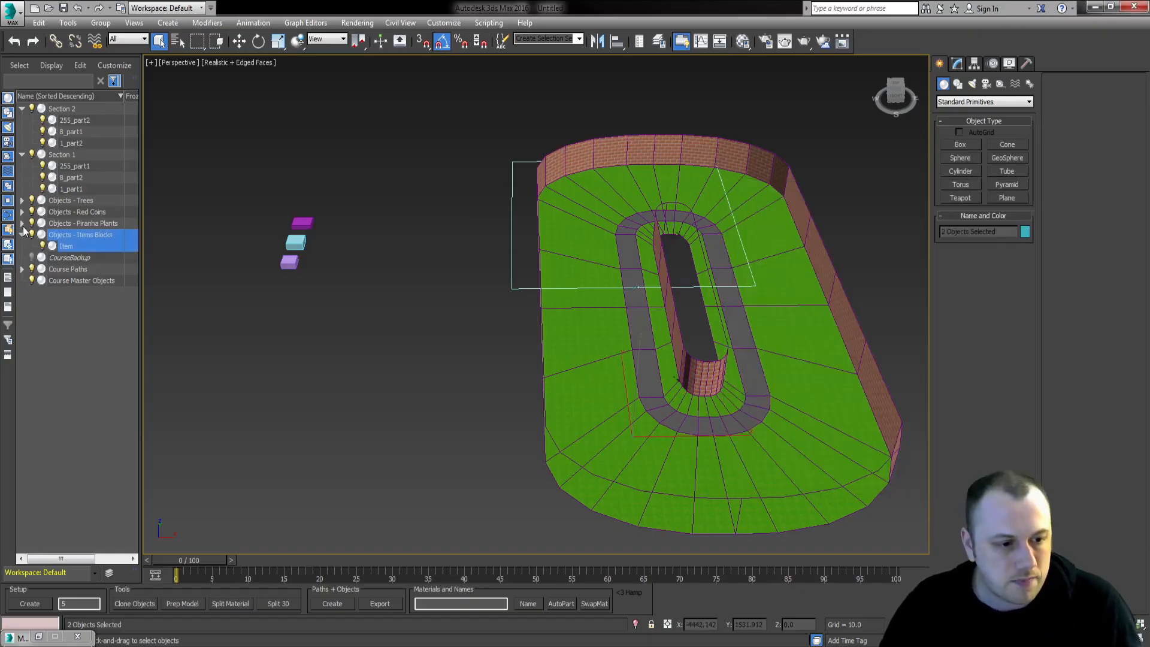
pyautogui.click(22, 212)
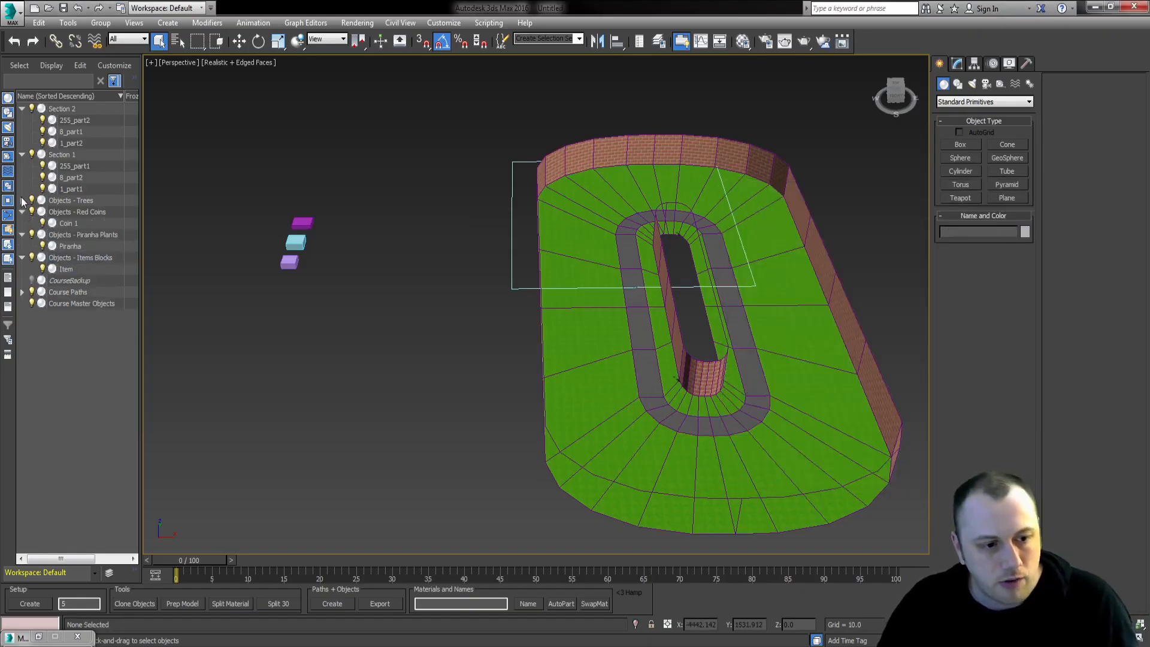
pyautogui.click(22, 200)
# - Move the Item block onto the road at the far bend of the course, at about X 414, Y 1100
pyautogui.click(66, 280)
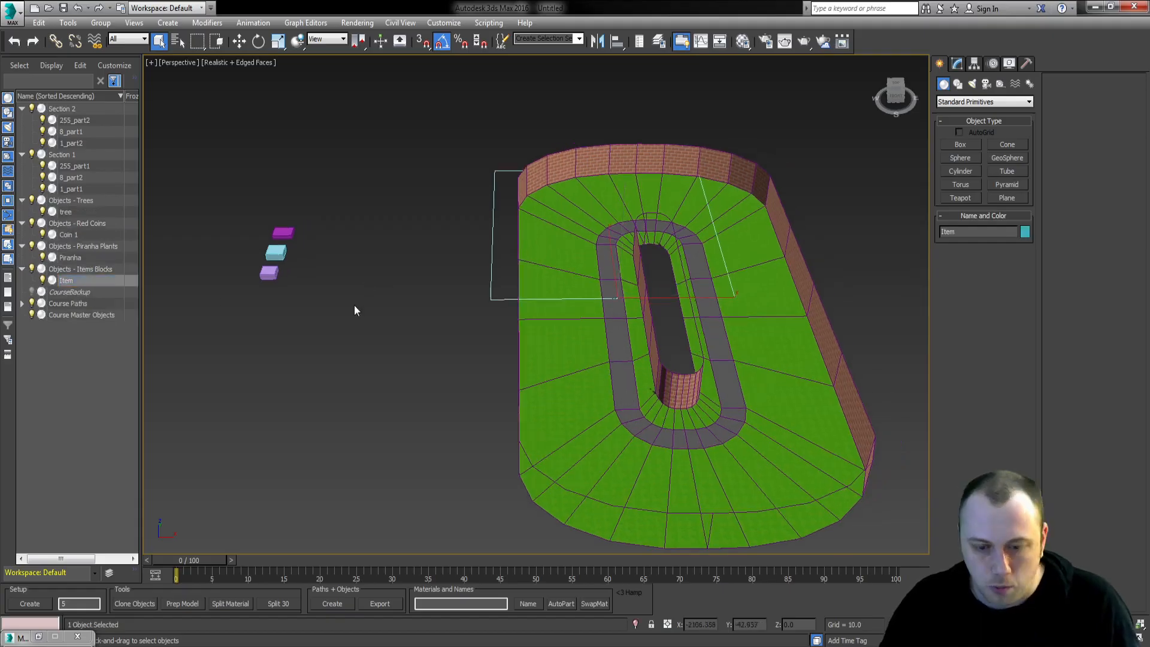
pyautogui.press('z')
pyautogui.scroll(-10, 574, 274)
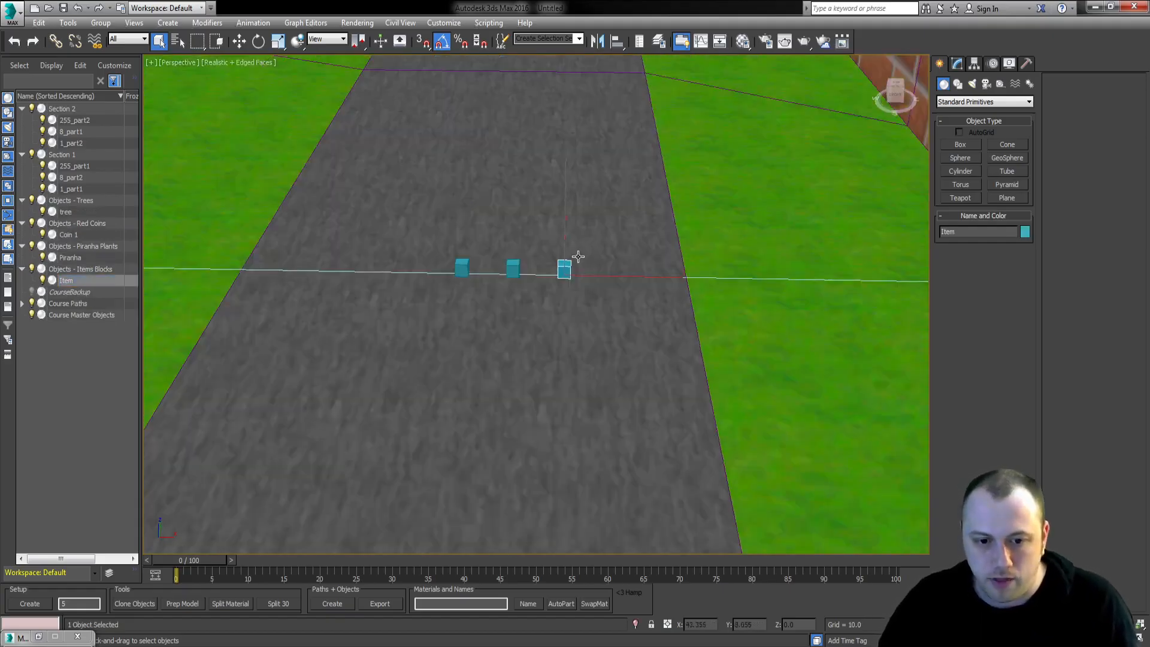
pyautogui.moveTo(578, 222); pyautogui.dragTo(555, 344, button='middle')
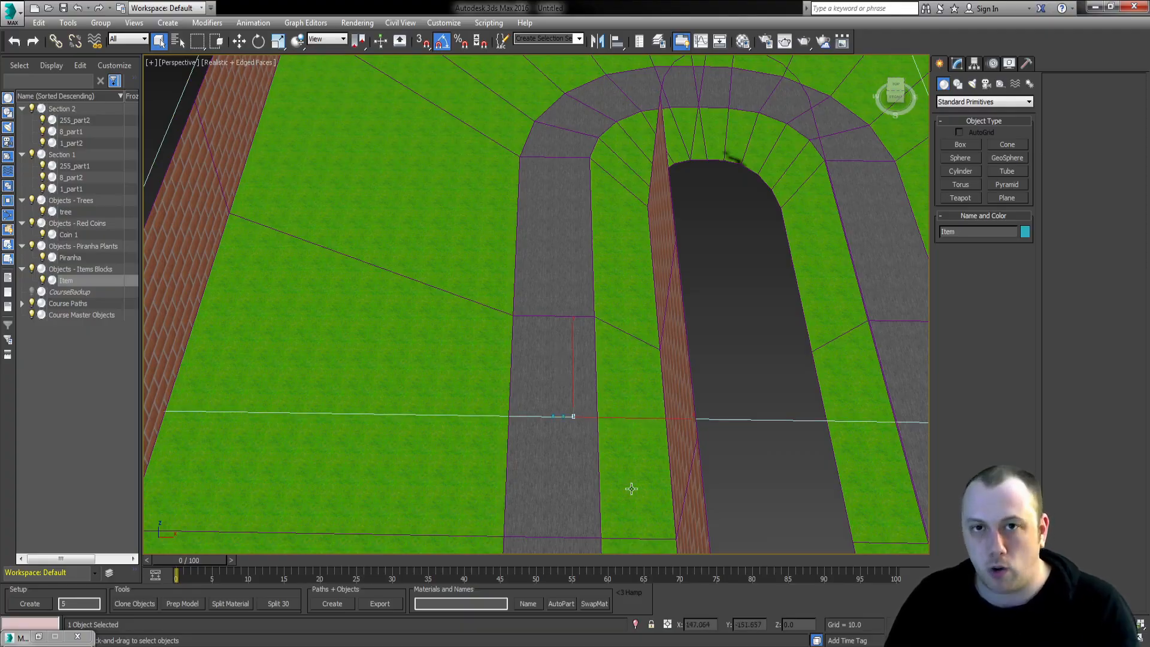
pyautogui.moveTo(627, 426); pyautogui.dragTo(613, 437, button='middle')
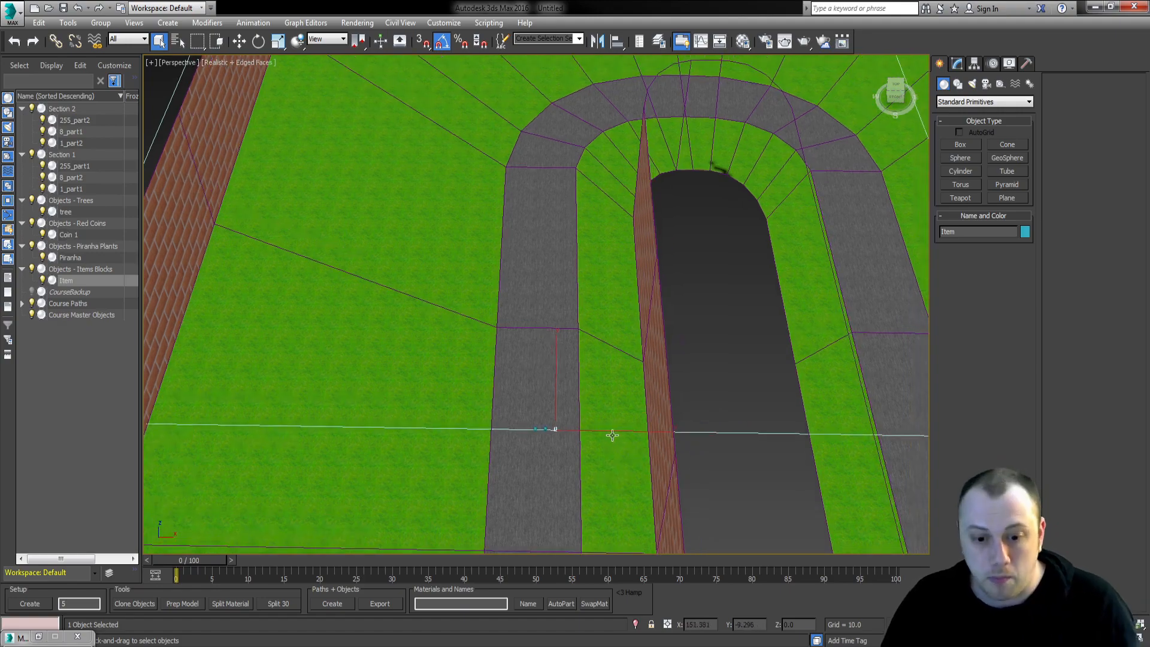
pyautogui.scroll(-5, 583, 281)
pyautogui.press('w')
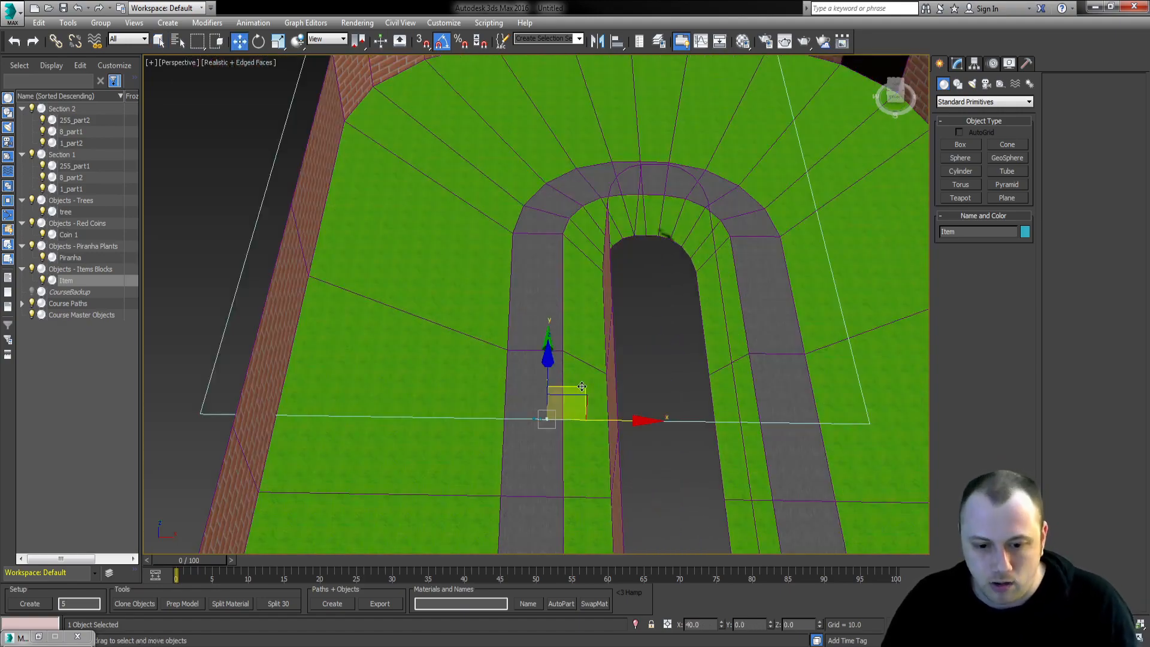
pyautogui.moveTo(572, 386); pyautogui.dragTo(672, 160)
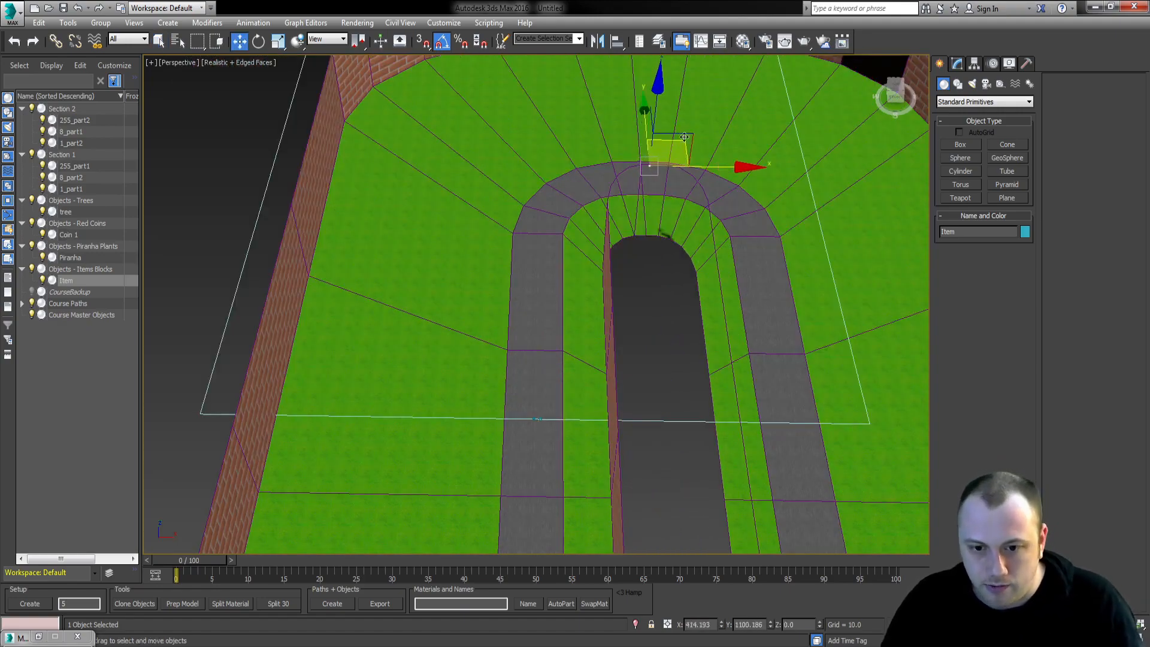
# - In the top view, clone the item block into a line of six evenly spaced blocks across the road
pyautogui.press('t')
pyautogui.scroll(-8, 672, 159)
pyautogui.moveTo(605, 257); pyautogui.dragTo(605, 213, button='middle')
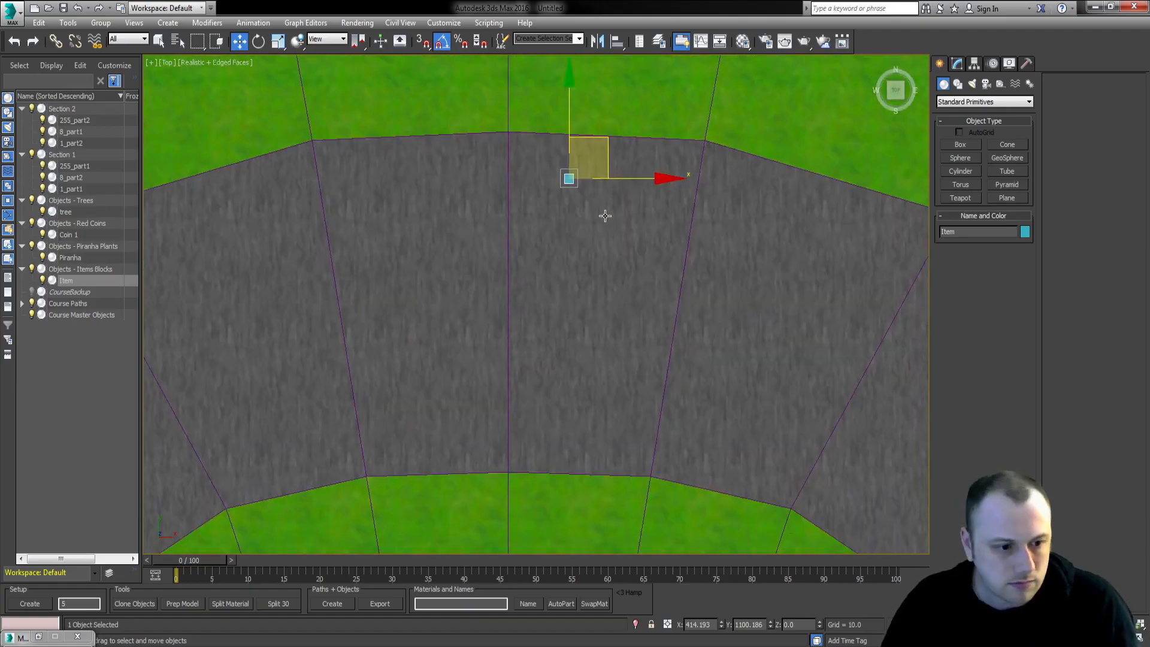
pyautogui.moveTo(577, 107)
pyautogui.mouseDown()
pyautogui.moveTo(576, 153)
pyautogui.moveTo(576, 141)
pyautogui.mouseUp()
pyautogui.press('Return')
pyautogui.keyDown('ctrl'); pyautogui.click(78, 292); pyautogui.keyUp('ctrl')
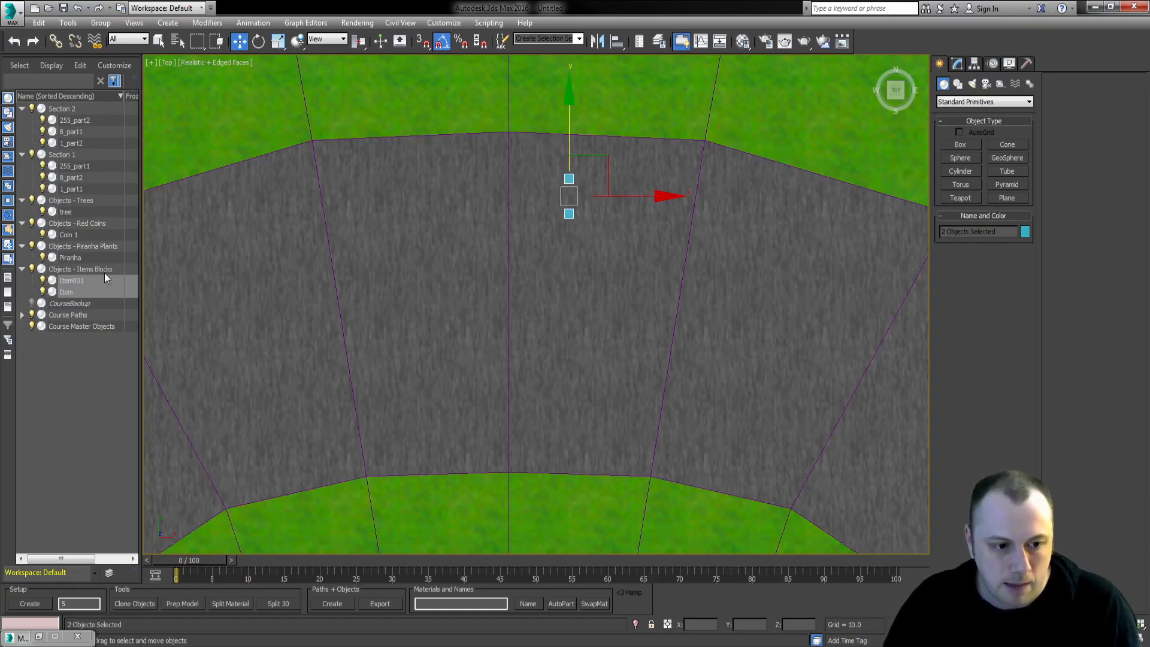
pyautogui.keyDown('shift'); pyautogui.moveTo(577, 121); pyautogui.dragTo(568, 212); pyautogui.keyUp('shift')
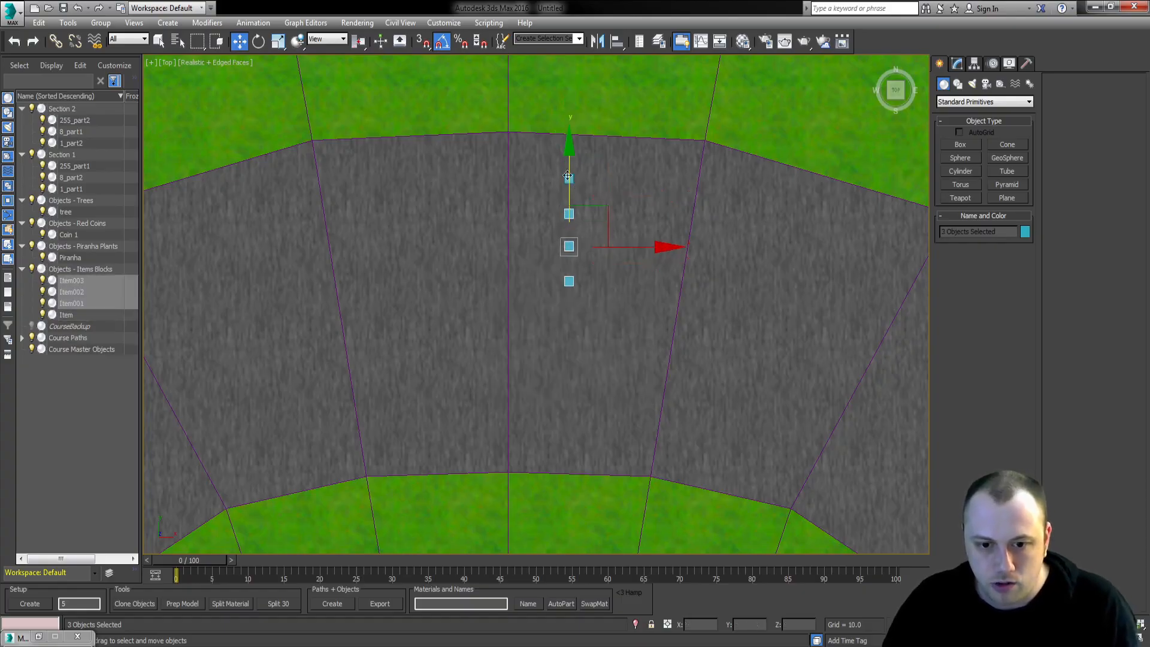
pyautogui.keyDown('alt'); pyautogui.click(566, 217); pyautogui.keyUp('alt')
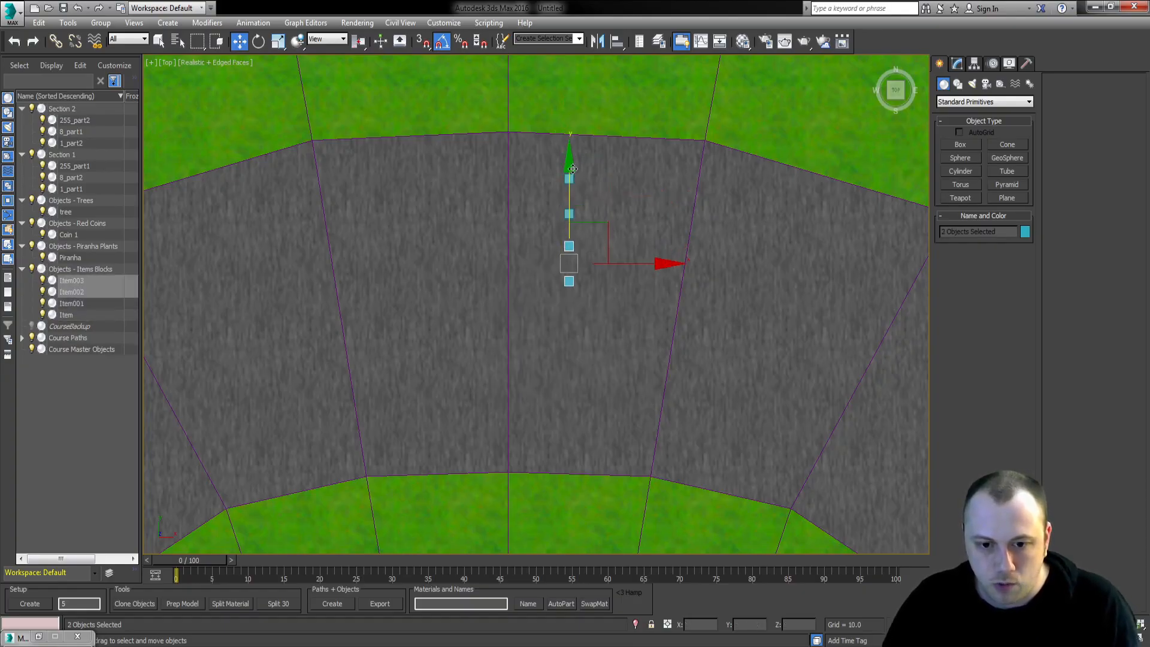
pyautogui.keyDown('shift'); pyautogui.moveTo(572, 173); pyautogui.dragTo(575, 243); pyautogui.keyUp('shift')
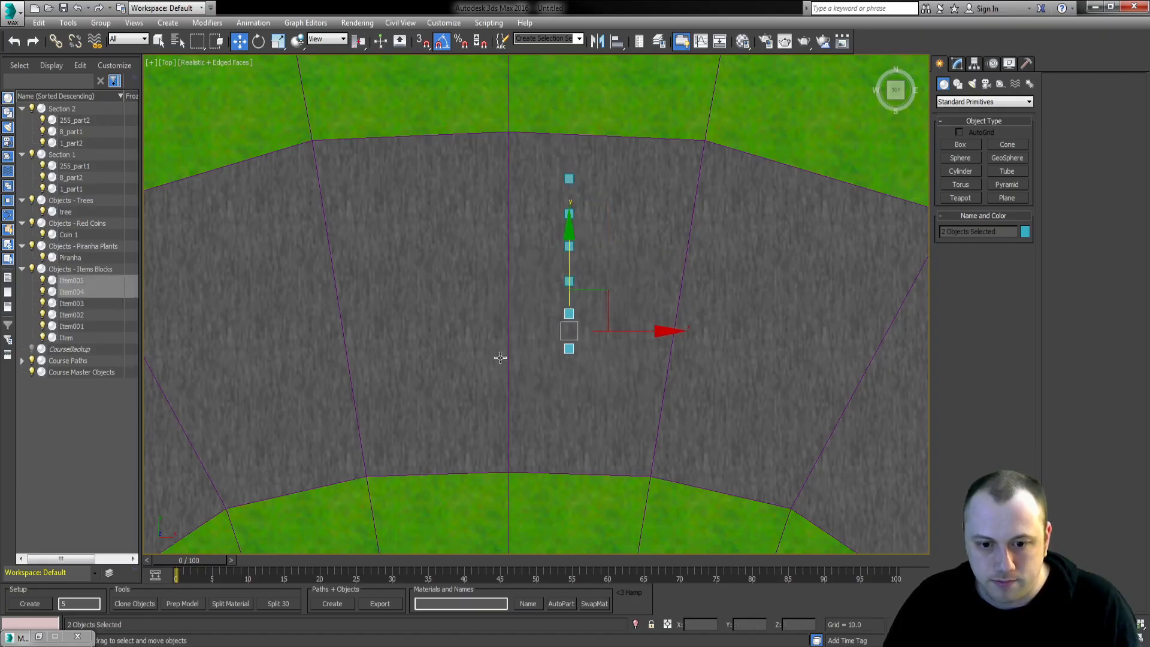
# - Delete the Piranha object from the Objects - Piranha Plants group
pyautogui.click(85, 338)
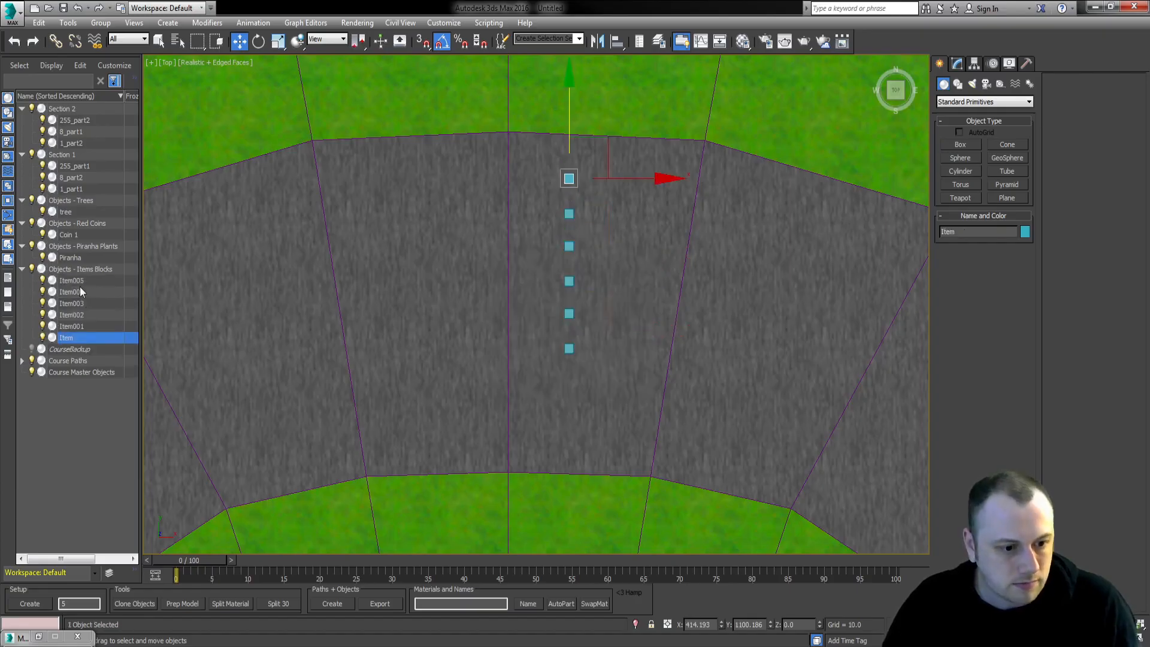
pyautogui.click(70, 257)
pyautogui.scroll(-10, 492, 345)
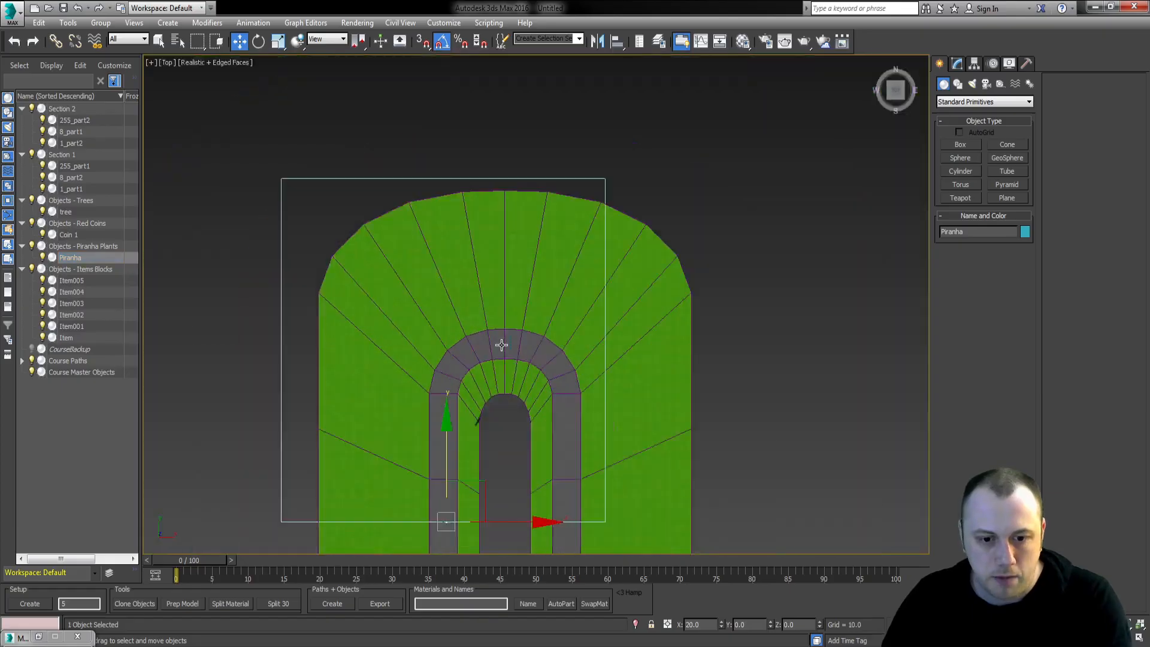
pyautogui.press('Delete')
# - Clone the tree twice onto the course's grass, undoing the stray clone of Section 2's grass object
pyautogui.click(66, 212)
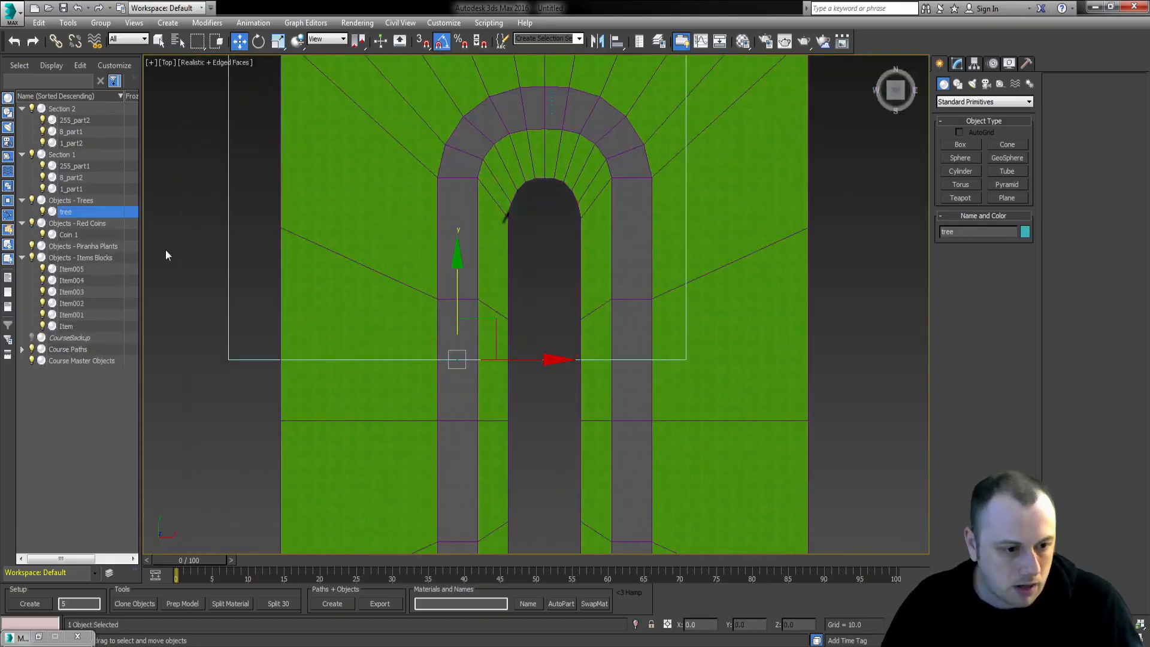
pyautogui.scroll(-3, 453, 283)
pyautogui.moveTo(478, 263)
pyautogui.keyDown('shift'); pyautogui.mouseDown()
pyautogui.moveTo(420, 295)
pyautogui.moveTo(441, 228)
pyautogui.moveTo(424, 166)
pyautogui.moveTo(496, 109)
pyautogui.moveTo(629, 127)
pyautogui.moveTo(618, 127)
pyautogui.mouseUp(); pyautogui.keyUp('shift')
pyautogui.press('Return')
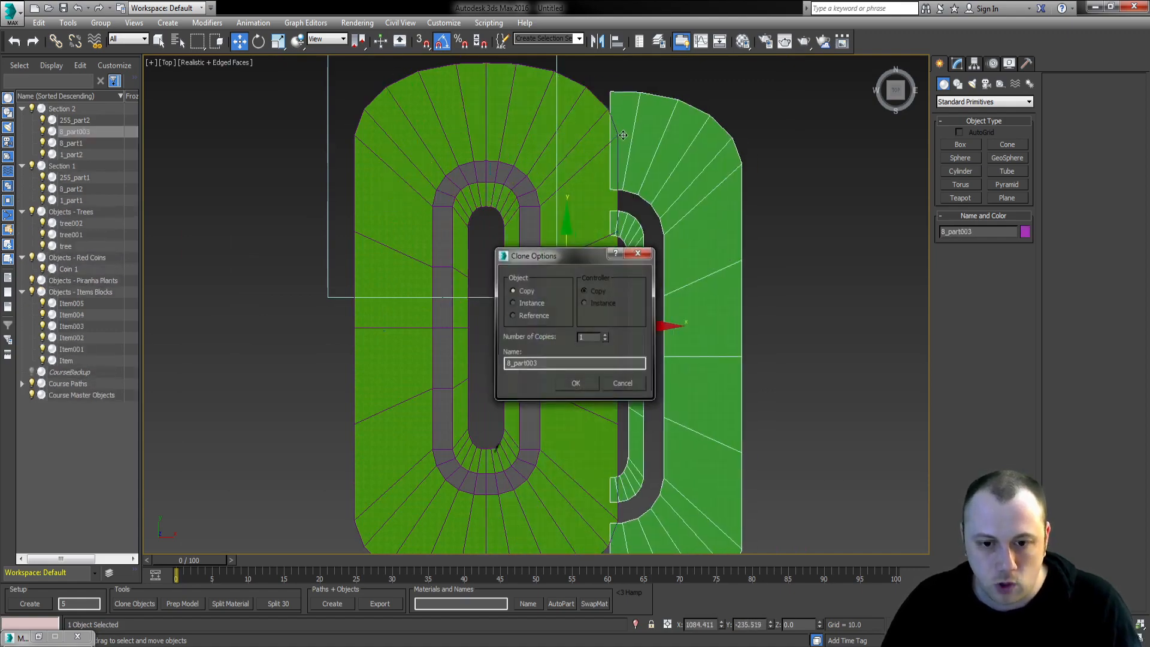
pyautogui.press('Return')
pyautogui.hotkey('ctrl', 'z')
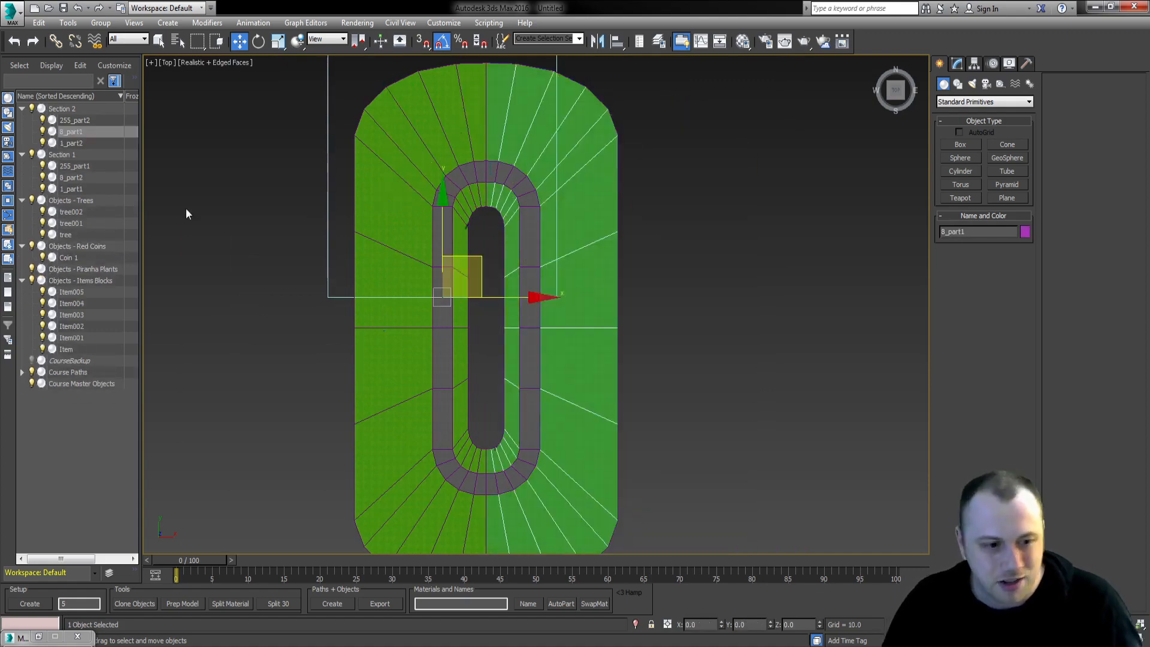
# - Place five more tree copies around the course's grass, ending at about X -415, Y -1323
pyautogui.click(70, 211)
pyautogui.moveTo(502, 109)
pyautogui.keyDown('shift'); pyautogui.mouseDown()
pyautogui.moveTo(615, 138)
pyautogui.moveTo(620, 311)
pyautogui.moveTo(604, 431)
pyautogui.moveTo(544, 504)
pyautogui.moveTo(409, 417)
pyautogui.moveTo(431, 419)
pyautogui.mouseUp(); pyautogui.keyUp('shift')
pyautogui.press('Return')
pyautogui.press('Return')
pyautogui.press('Return')
pyautogui.press('Return')
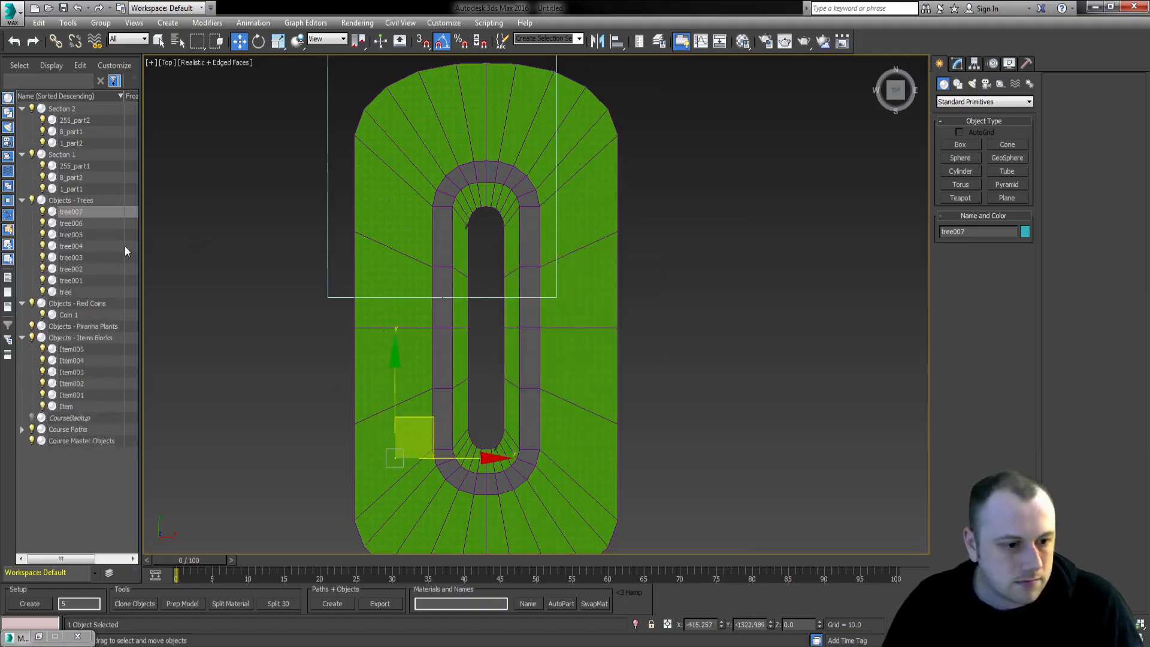
# - Clone Coin 1 seven times around the course, placing Coin 008 on the near bend at about X 77, Y -1513
pyautogui.click(64, 314)
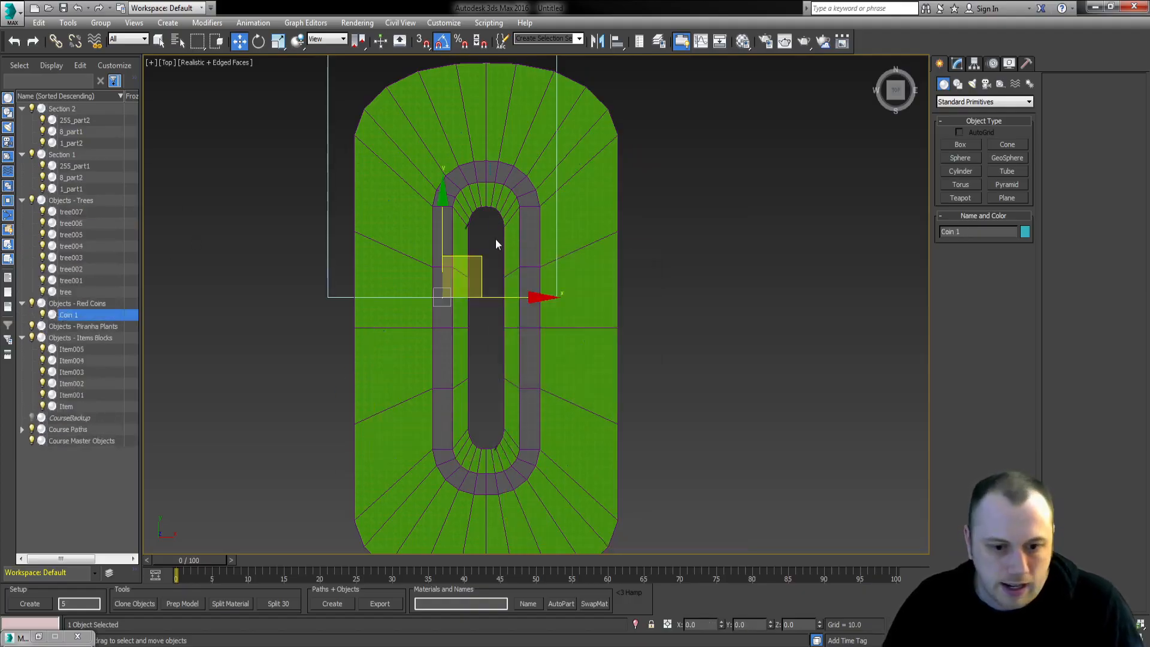
pyautogui.moveTo(478, 261)
pyautogui.mouseDown()
pyautogui.moveTo(478, 165)
pyautogui.moveTo(546, 140)
pyautogui.moveTo(573, 189)
pyautogui.moveTo(568, 374)
pyautogui.moveTo(551, 438)
pyautogui.moveTo(491, 458)
pyautogui.mouseUp()
pyautogui.press('Return')
pyautogui.press('Return')
pyautogui.press('Return')
pyautogui.press('Return')
pyautogui.press('Return')
pyautogui.press('Return')
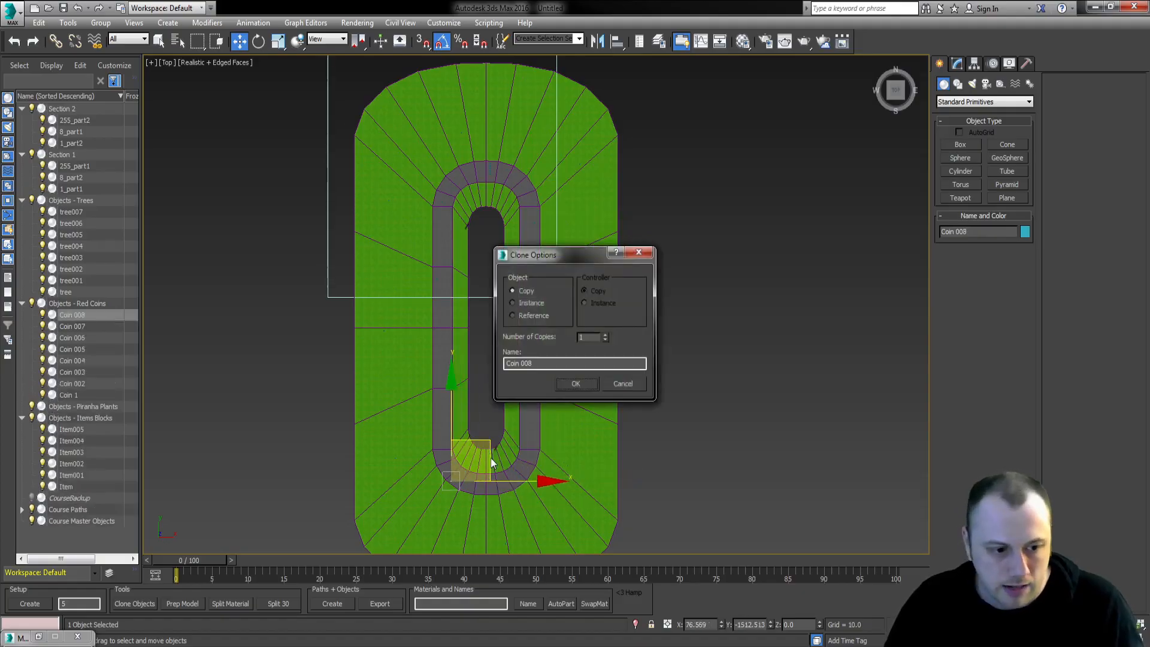
pyautogui.press('Return')
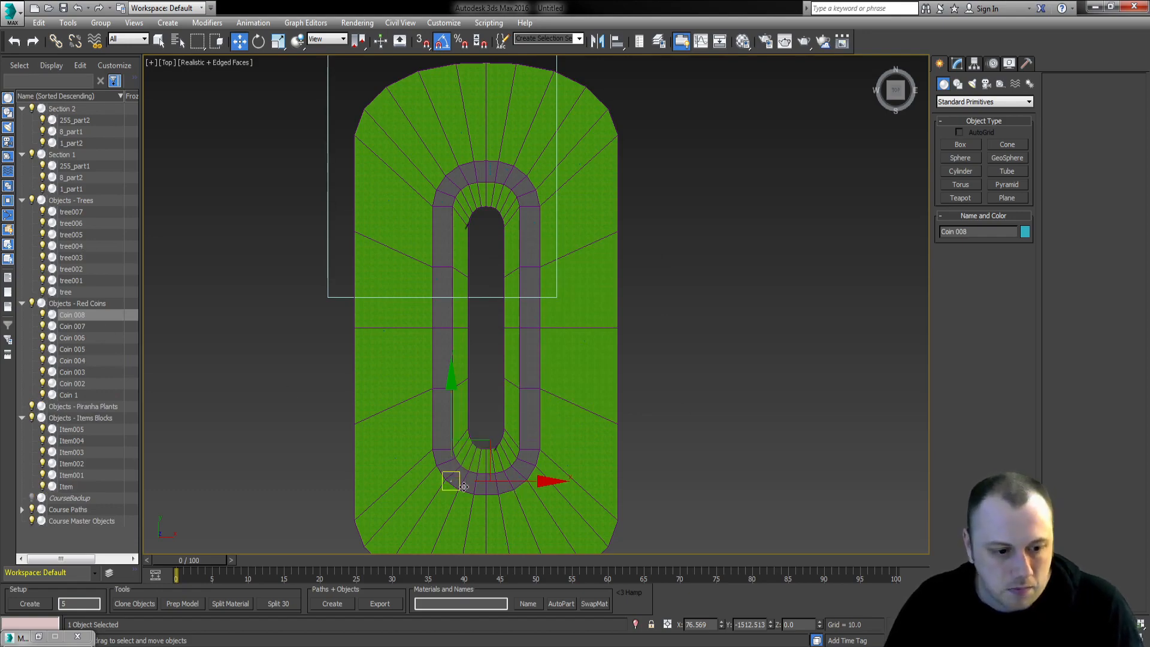
# - Select the rectangular course path spline and all of its vertices for editing
pyautogui.moveTo(588, 354); pyautogui.dragTo(598, 426, button='middle')
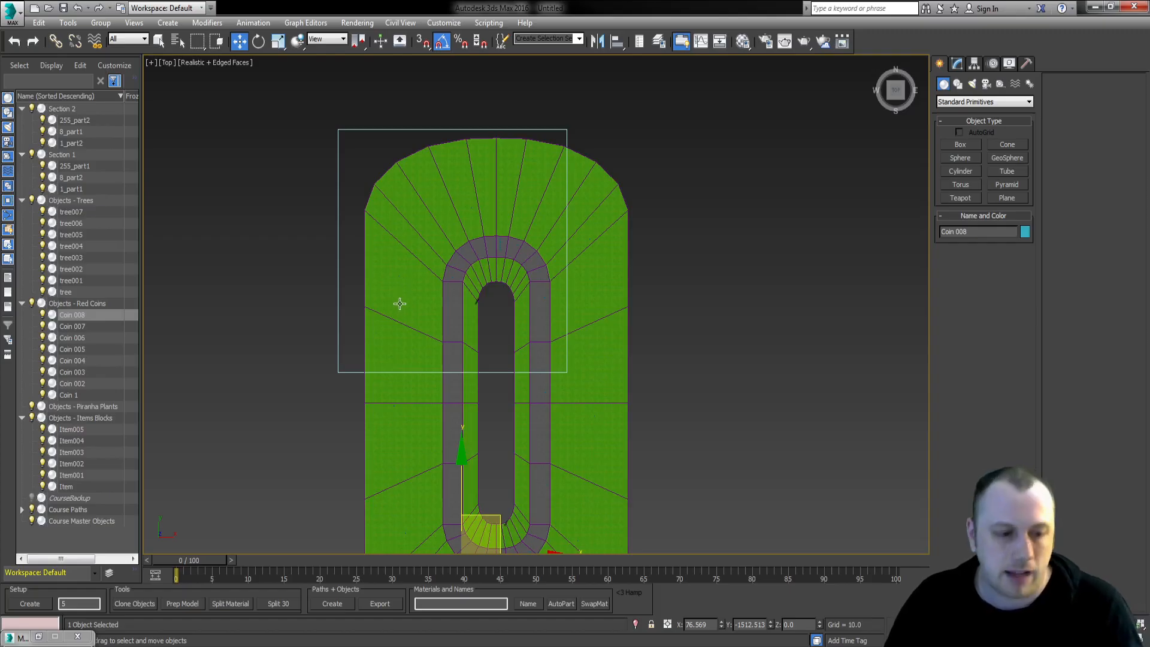
pyautogui.moveTo(304, 166); pyautogui.dragTo(375, 94)
pyautogui.click(956, 64)
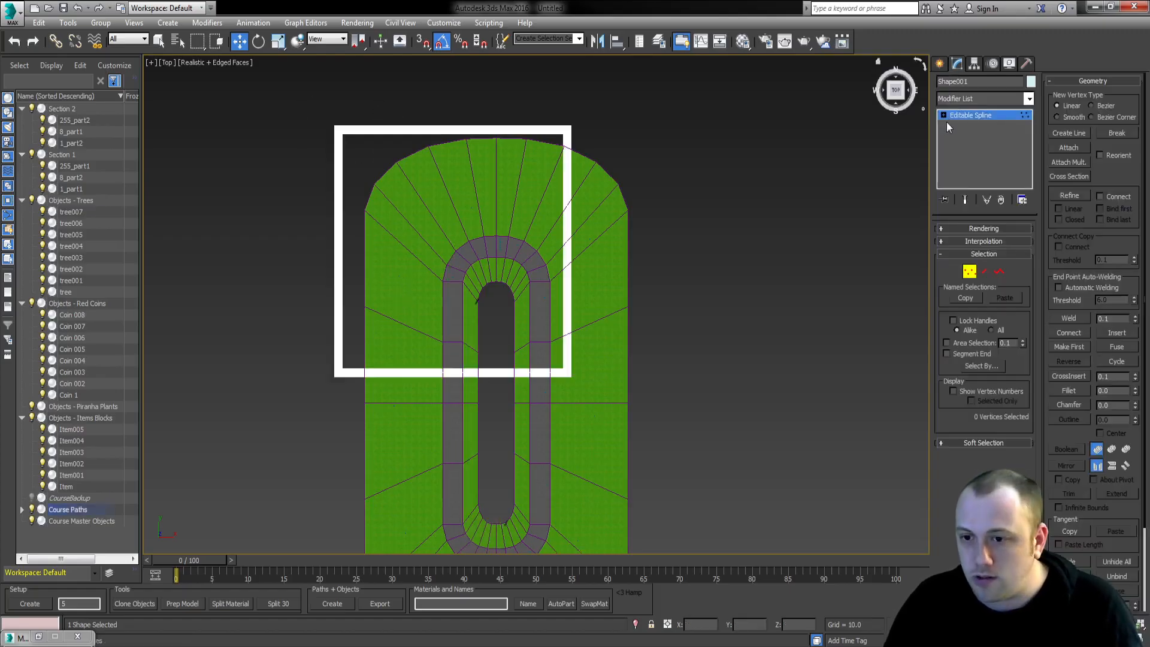
pyautogui.hotkey('ctrl', 'a')
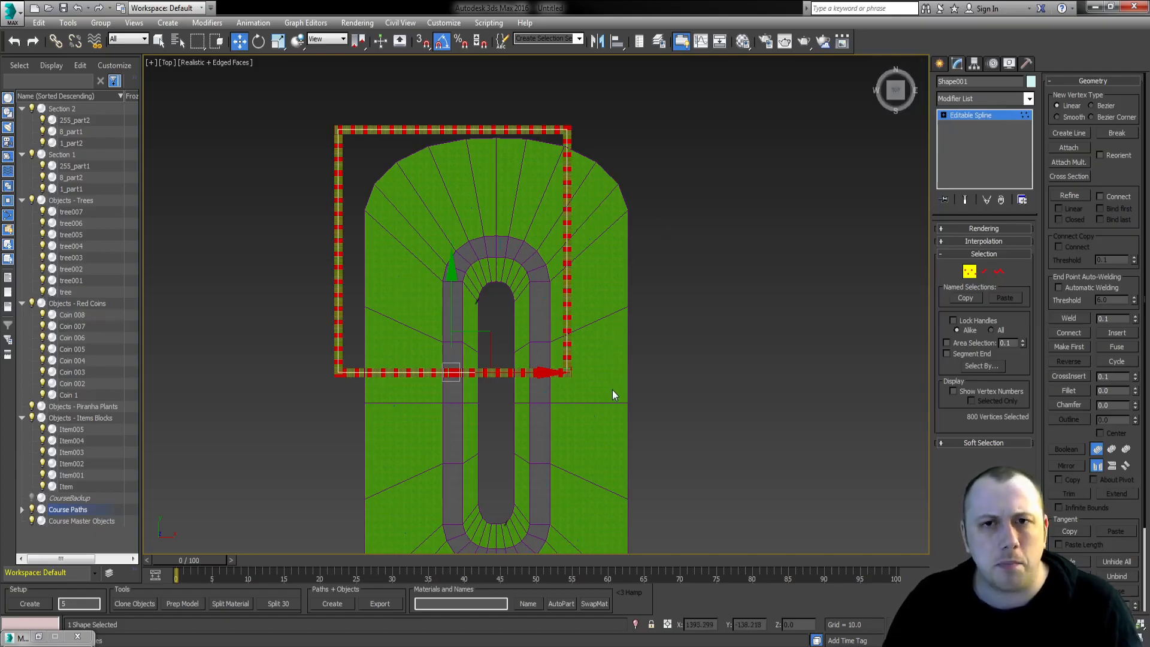
pyautogui.moveTo(623, 381); pyautogui.dragTo(620, 366, button='middle')
pyautogui.press('e')
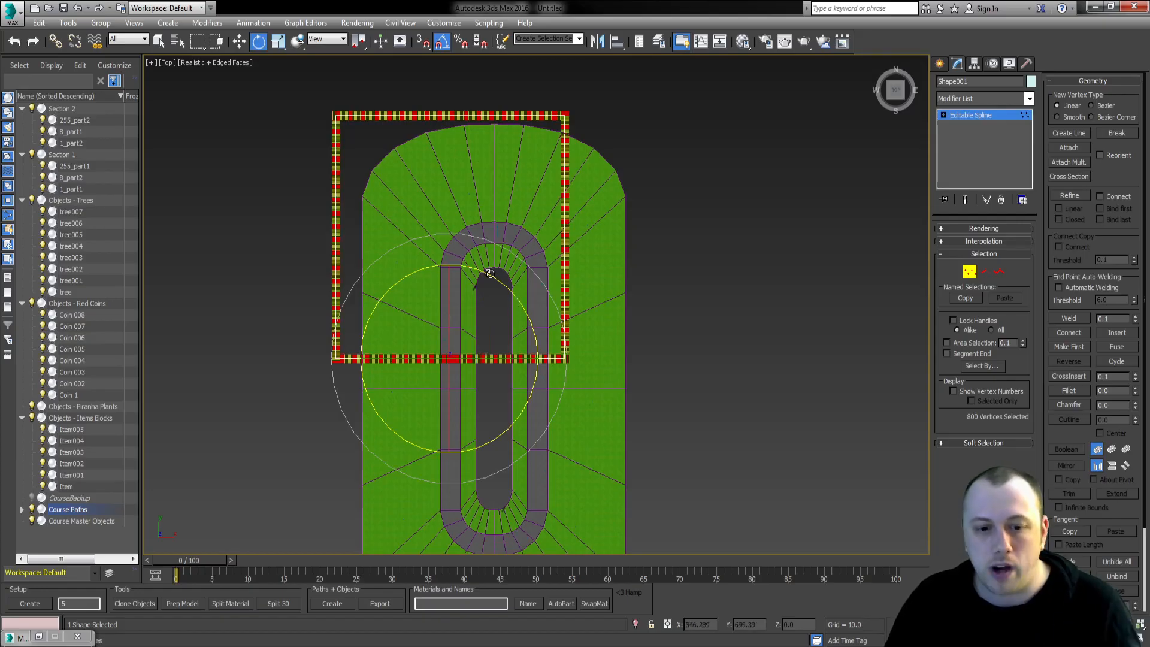
pyautogui.moveTo(510, 282); pyautogui.dragTo(529, 296)
pyautogui.hotkey('ctrl', 'z')
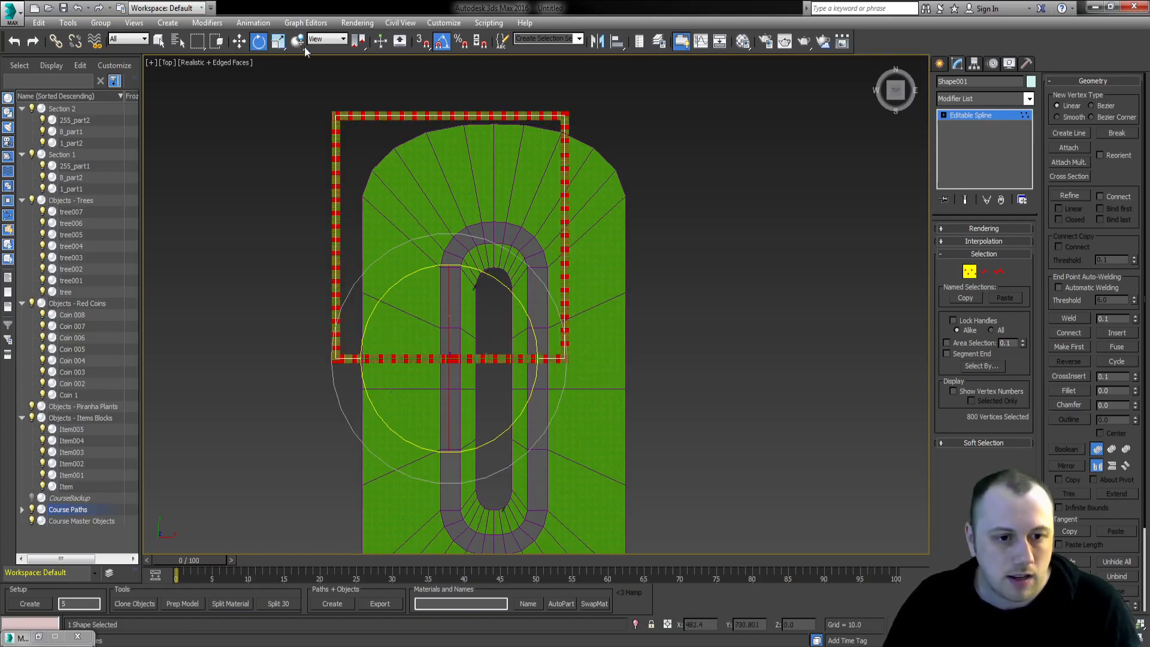
# - Scale the path's vertices about the selection center to make it narrower and longer, and move them over the middle of the track
pyautogui.moveTo(358, 40); pyautogui.dragTo(354, 86)
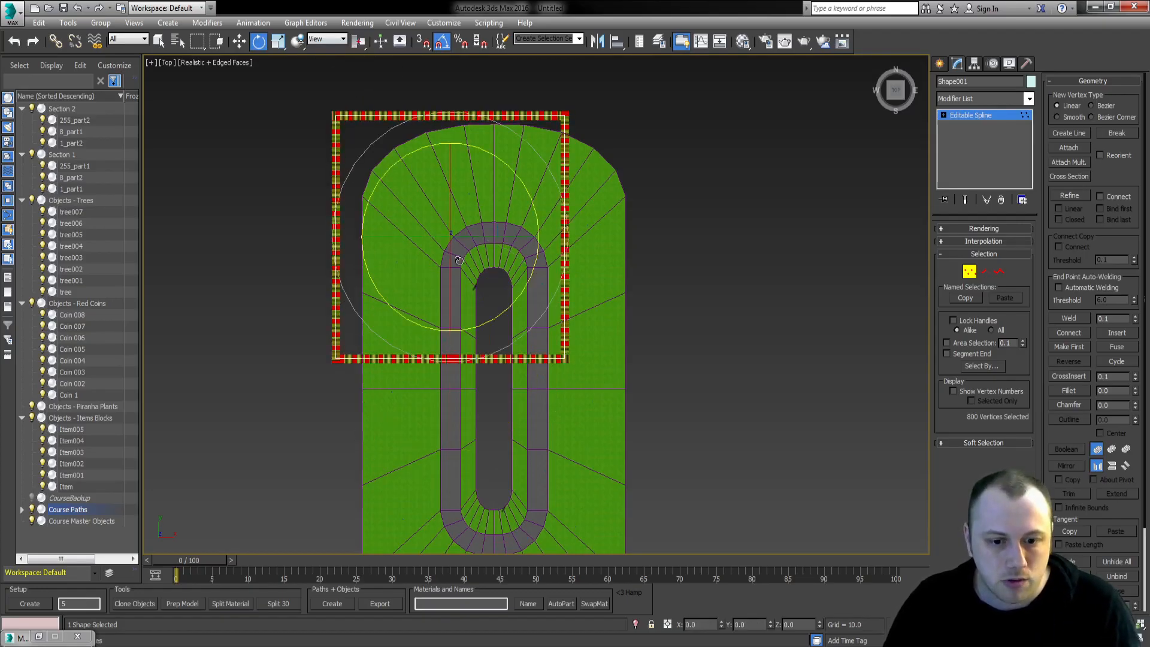
pyautogui.moveTo(488, 151); pyautogui.dragTo(526, 199)
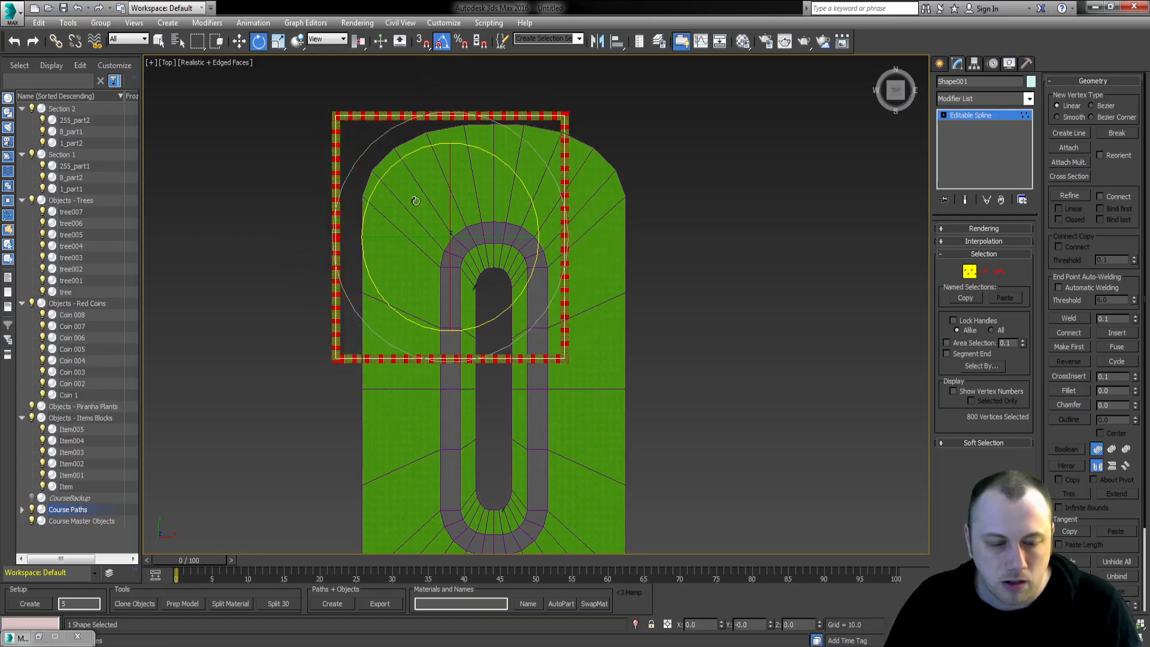
pyautogui.click(278, 40)
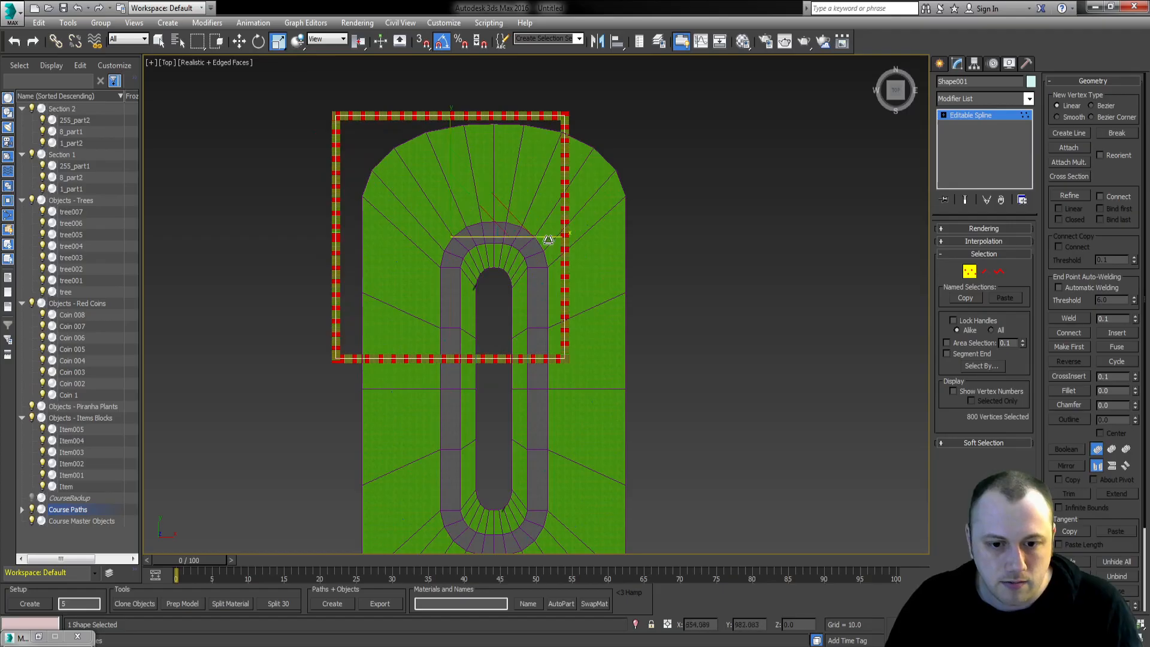
pyautogui.moveTo(544, 239); pyautogui.dragTo(513, 238)
pyautogui.moveTo(449, 146)
pyautogui.mouseDown()
pyautogui.moveTo(449, 123)
pyautogui.moveTo(451, 143)
pyautogui.mouseUp()
pyautogui.press('w')
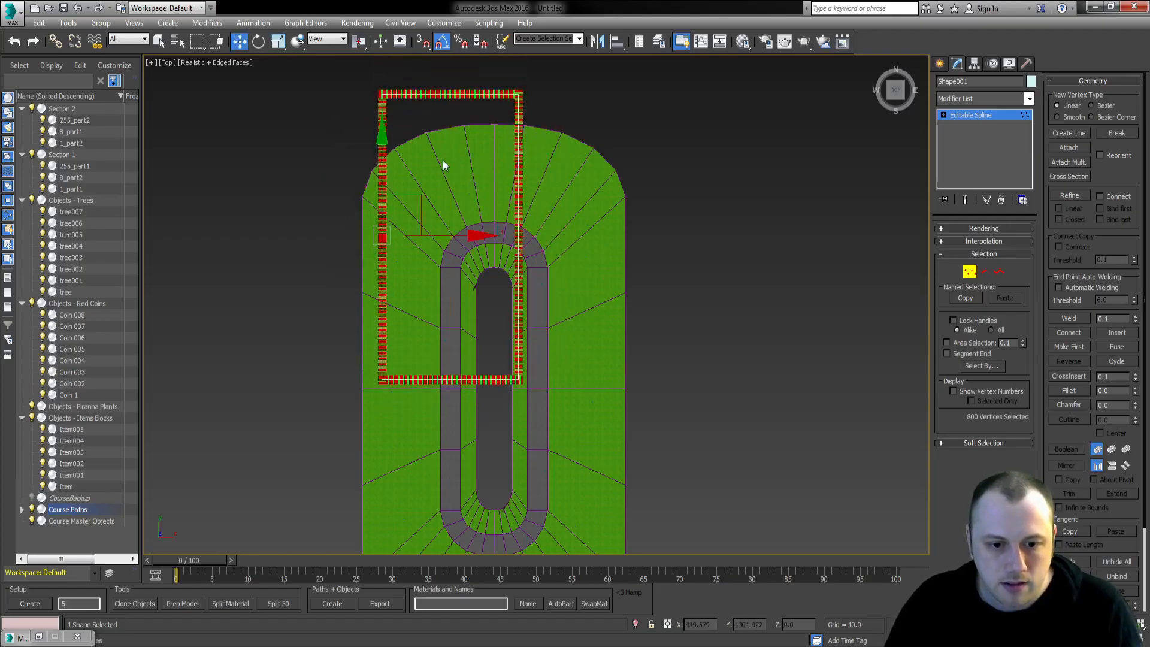
pyautogui.moveTo(418, 202); pyautogui.dragTo(462, 348)
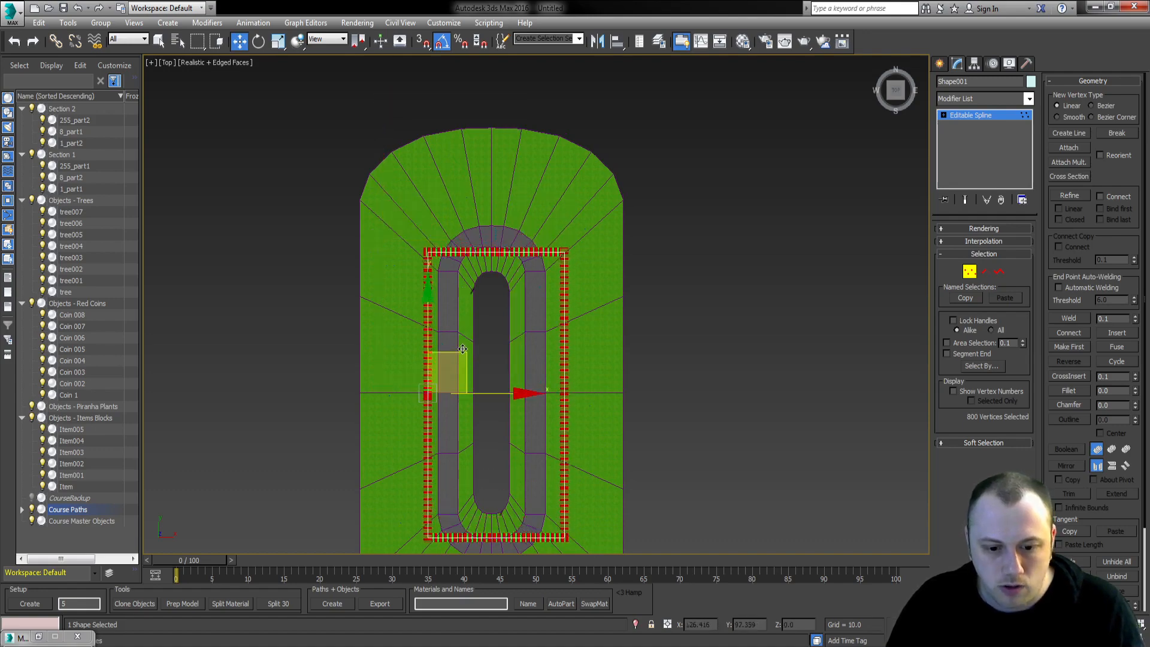
# - Narrow the path further and shift it sideways so its long sides run along the gray road
pyautogui.scroll(2, 426, 49)
pyautogui.moveTo(478, 186); pyautogui.dragTo(384, 55, button='middle')
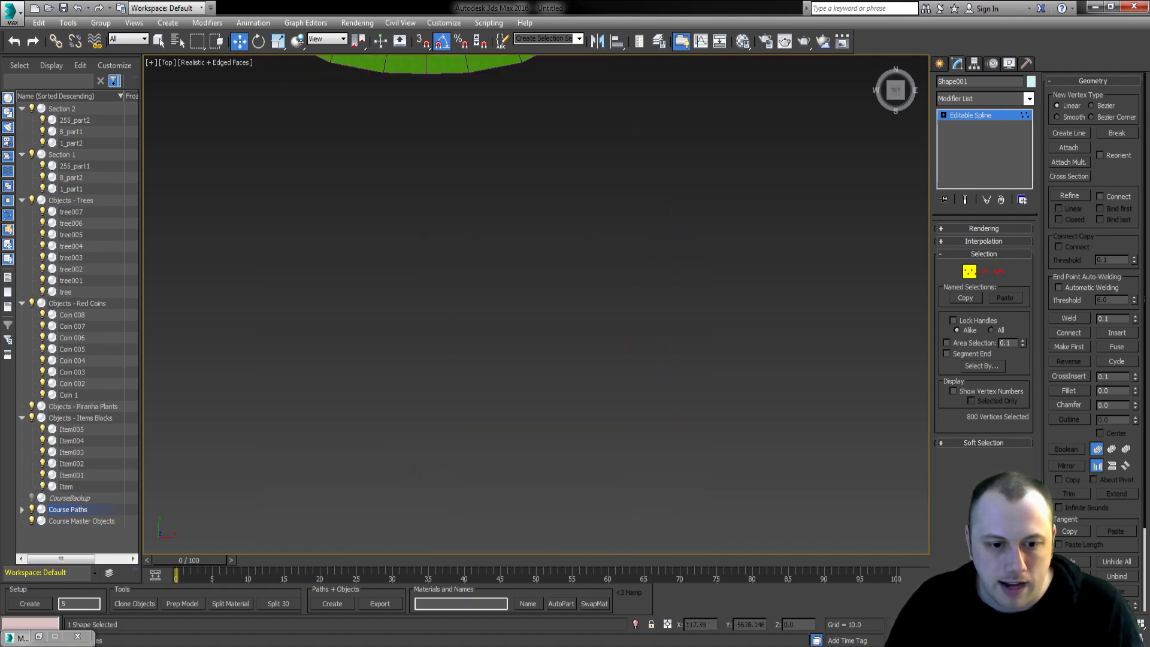
pyautogui.moveTo(492, 360); pyautogui.dragTo(503, 368, button='middle')
pyautogui.press('z')
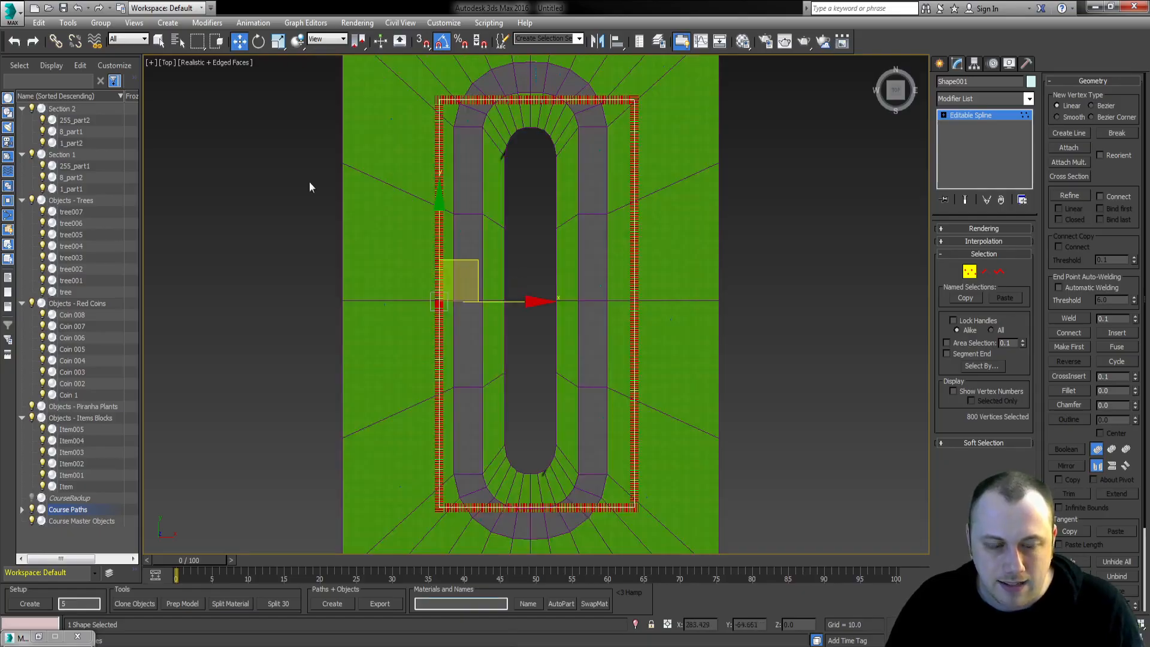
pyautogui.click(278, 45)
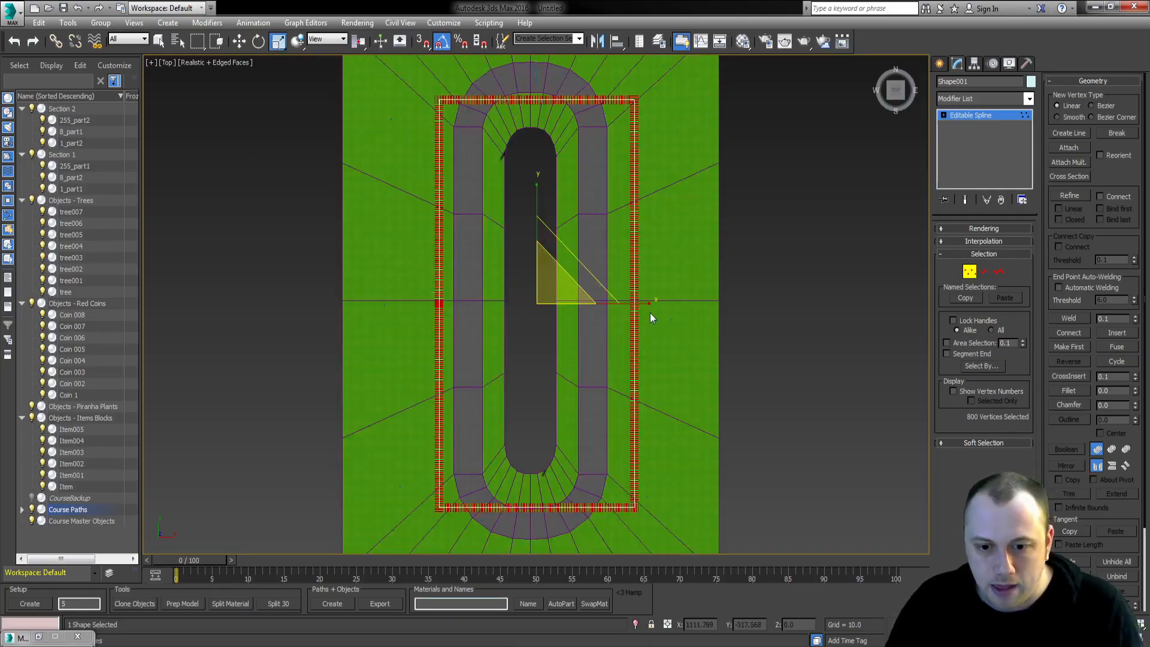
pyautogui.moveTo(645, 306); pyautogui.dragTo(619, 313)
pyautogui.press('w')
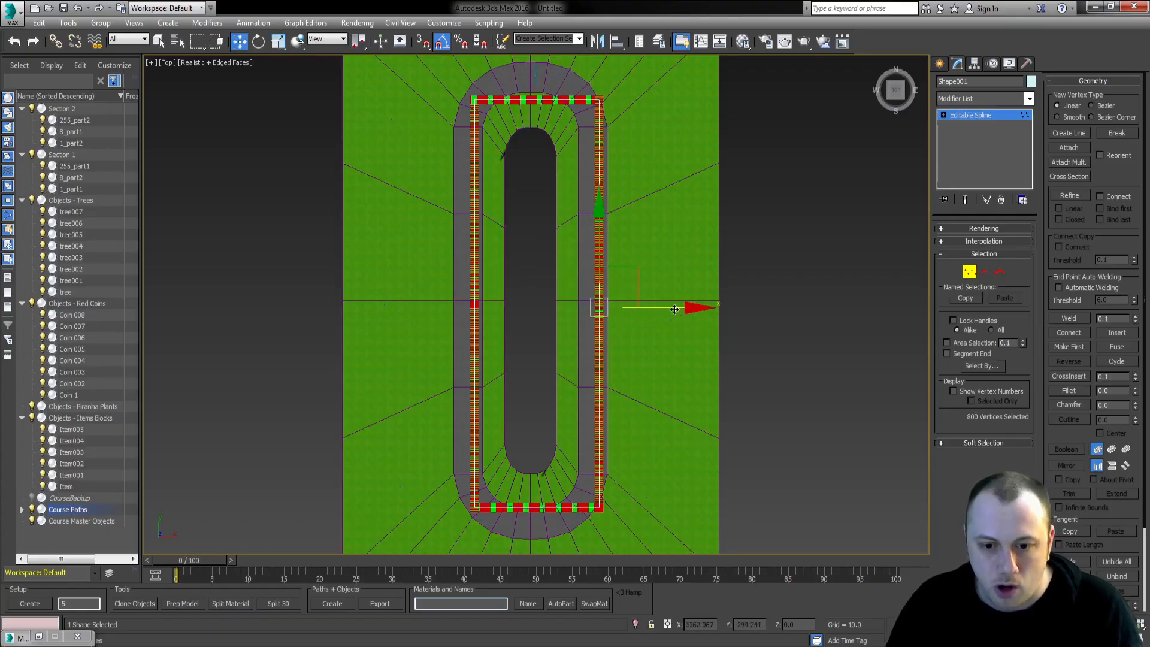
pyautogui.moveTo(675, 310); pyautogui.dragTo(665, 311)
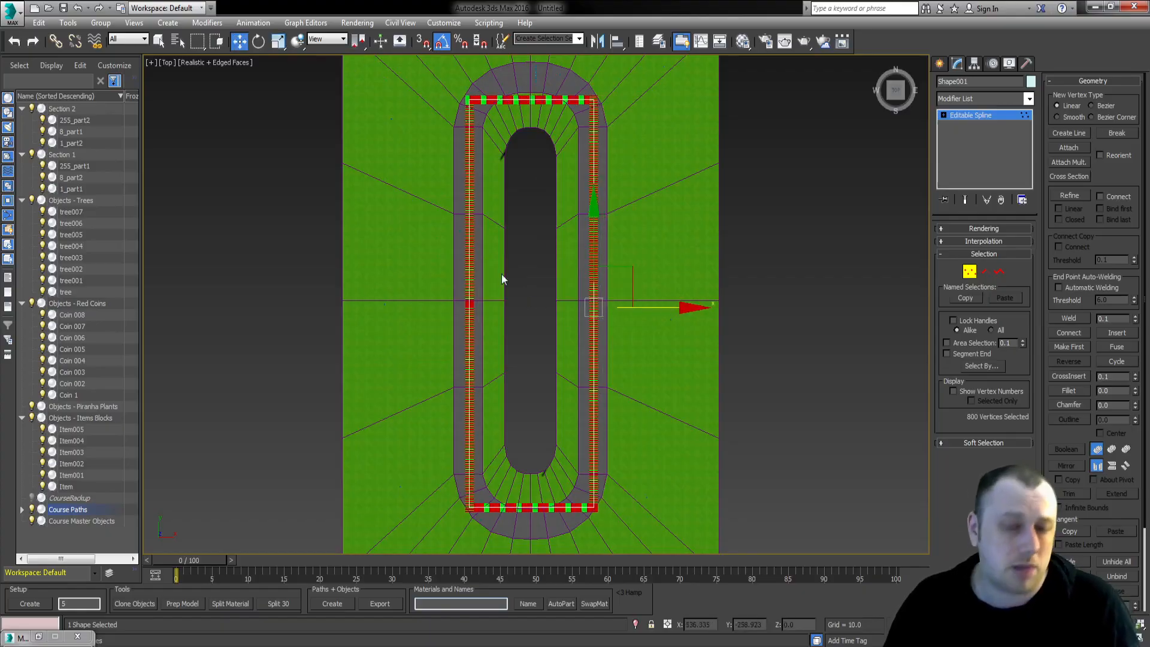
# - Apply a Normalize Spline modifier to the path and convert it back to an editable spline
pyautogui.click(1001, 99)
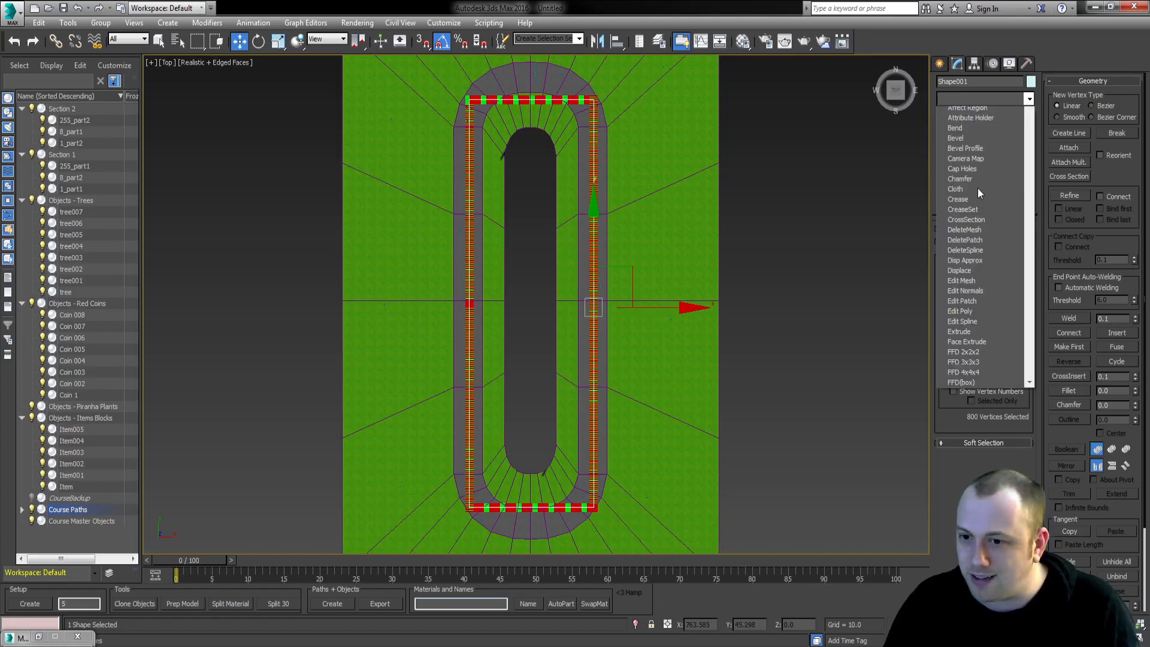
pyautogui.write('nor')
pyautogui.press('Down')
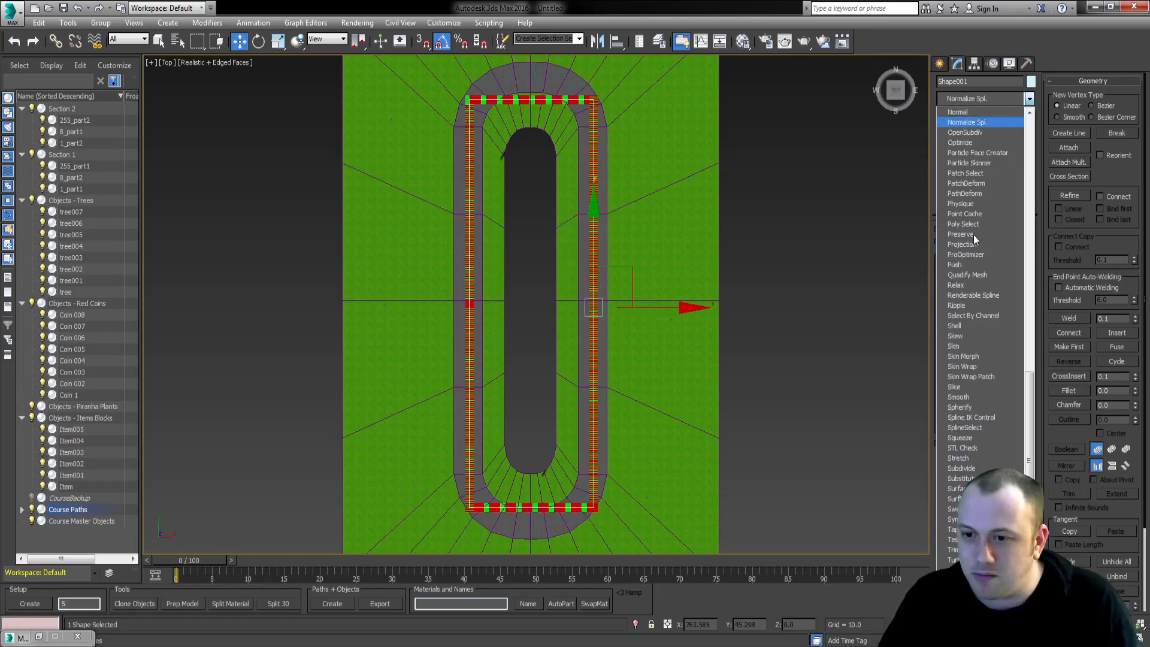
pyautogui.press('Return')
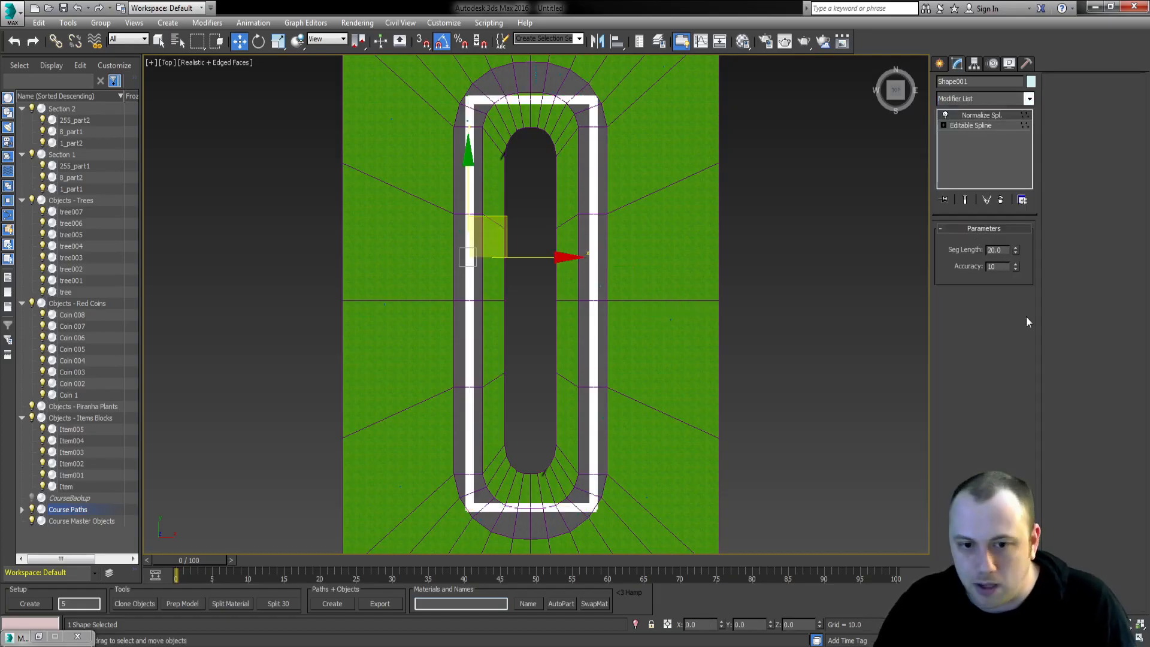
pyautogui.rightClick(492, 175)
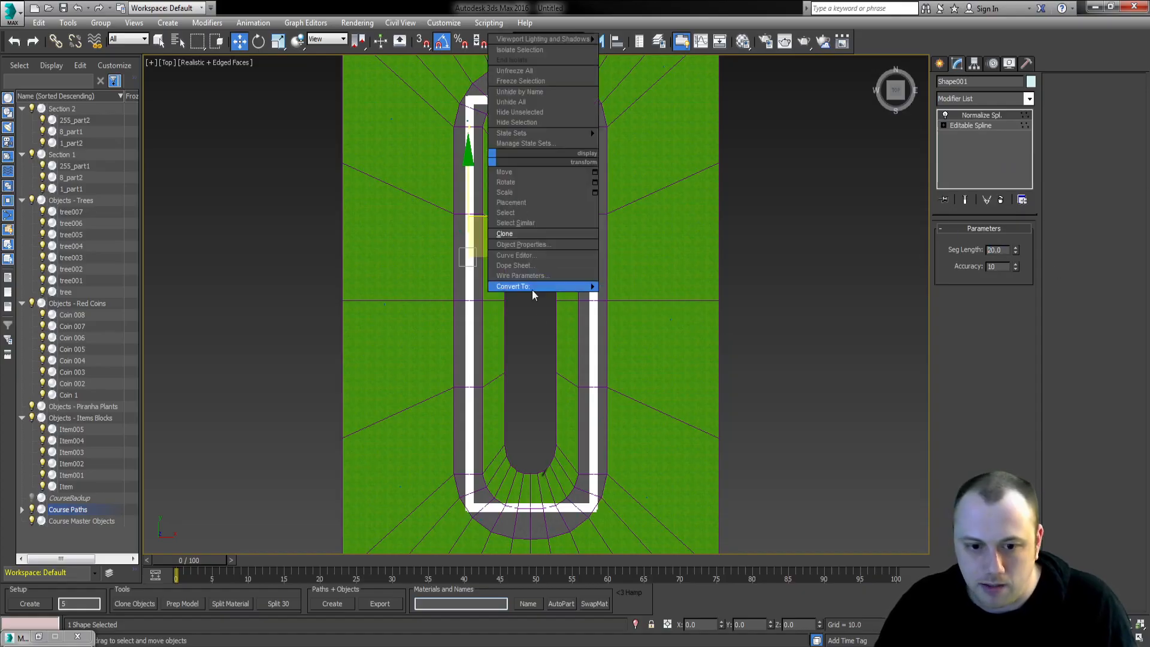
pyautogui.moveTo(535, 287)
pyautogui.click(629, 286)
# - Select all vertices of the normalized path and examine their spacing along the road in perspective from several angles
pyautogui.press('1')
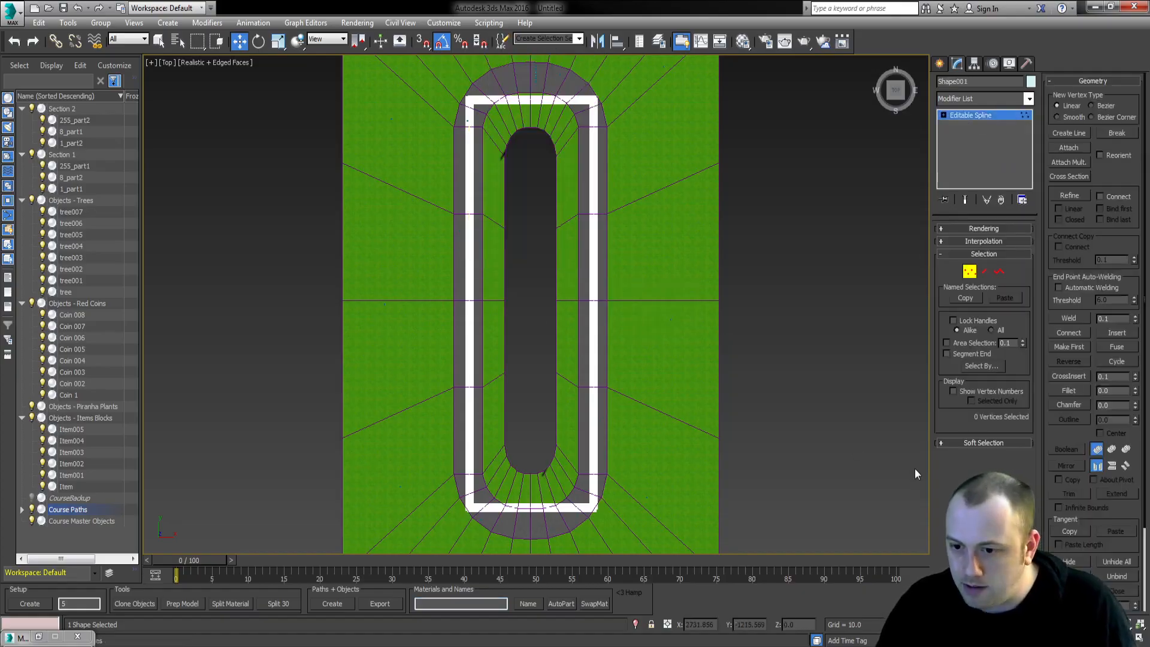
pyautogui.hotkey('ctrl', 'a')
pyautogui.press('p')
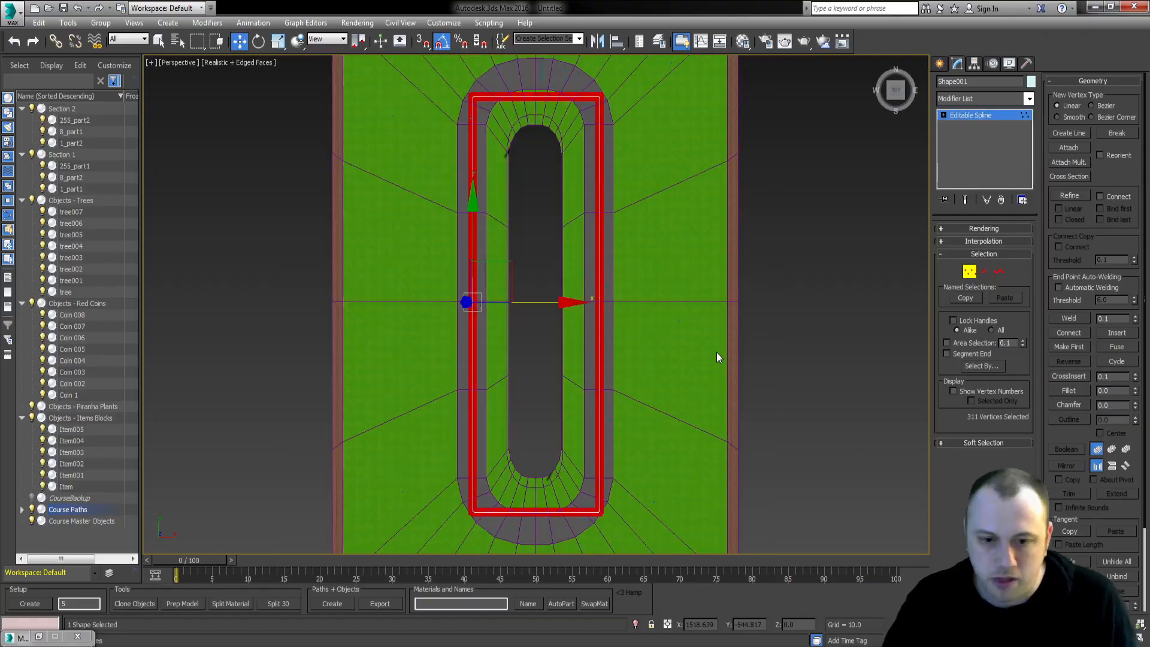
pyautogui.keyDown('alt'); pyautogui.moveTo(677, 286); pyautogui.dragTo(634, 177, button='middle'); pyautogui.keyUp('alt')
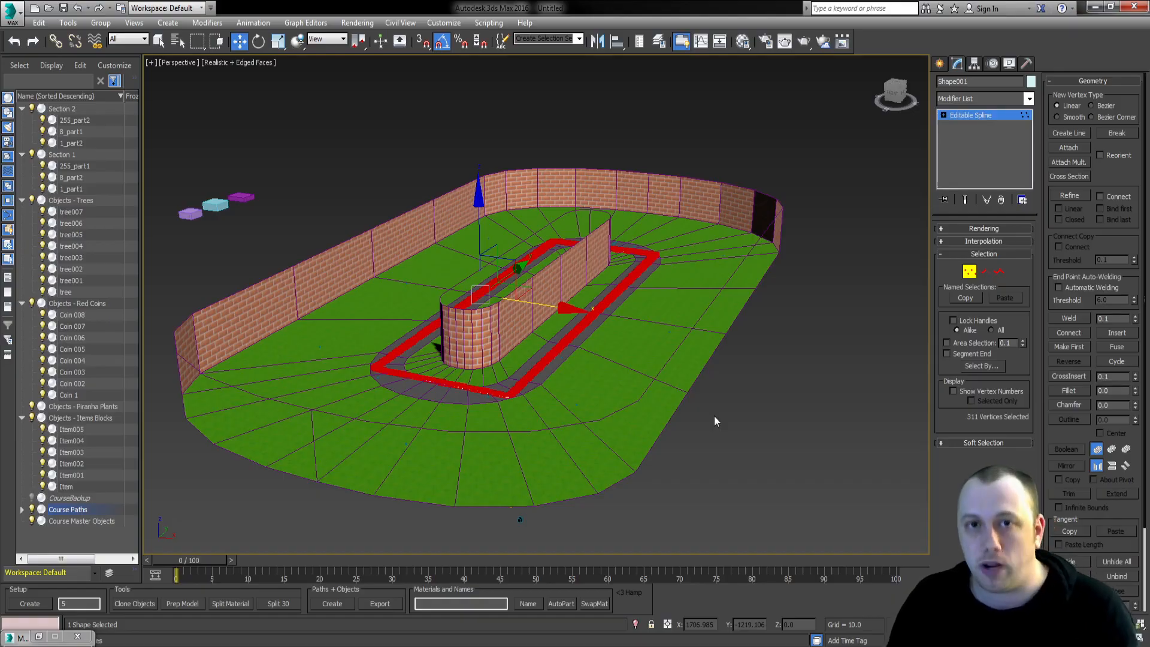
pyautogui.scroll(5, 713, 421)
pyautogui.moveTo(570, 380); pyautogui.dragTo(638, 262, button='middle')
pyautogui.moveTo(606, 304); pyautogui.dragTo(537, 371)
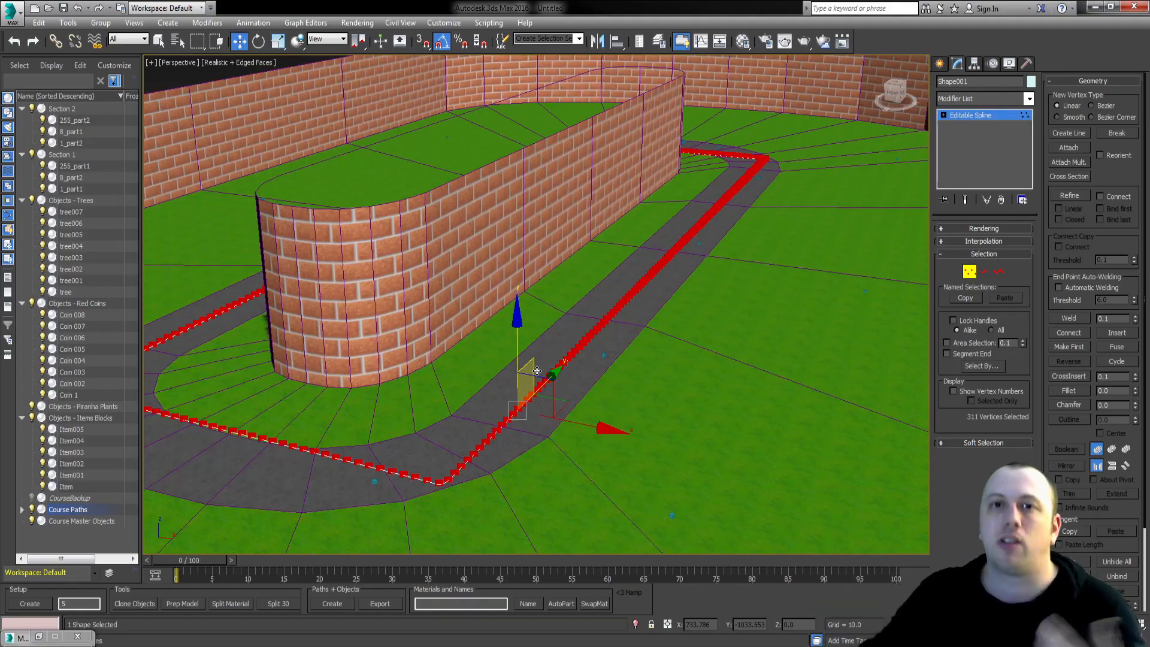
pyautogui.keyDown('alt'); pyautogui.moveTo(479, 192); pyautogui.dragTo(645, 291, button='middle'); pyautogui.keyUp('alt')
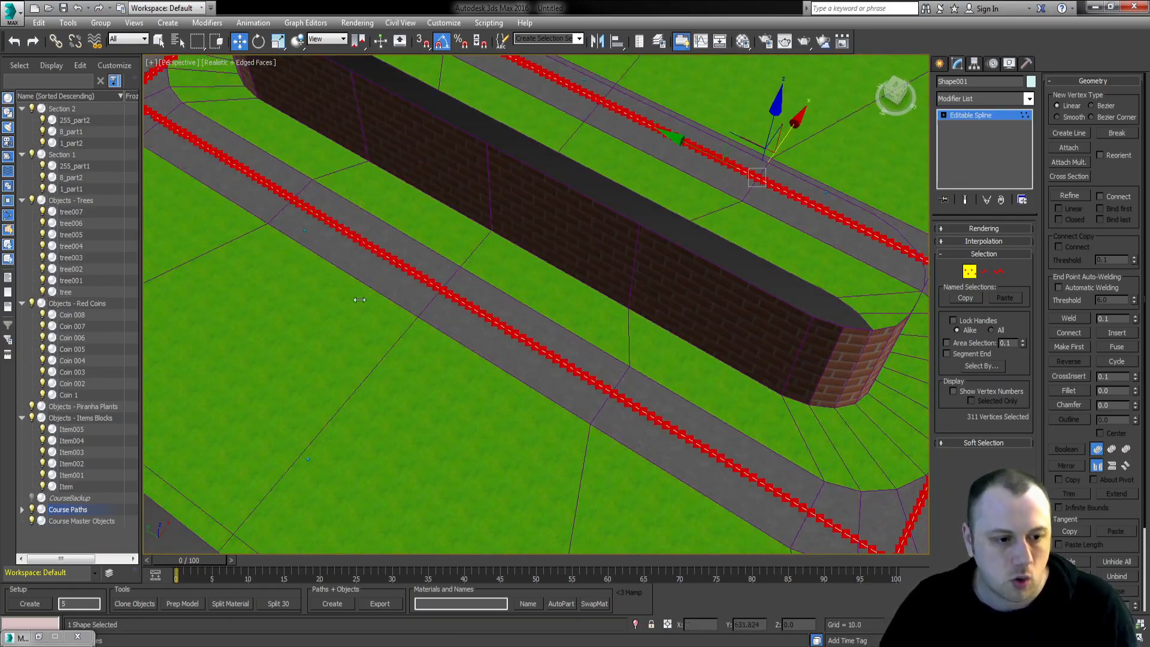
pyautogui.keyDown('alt'); pyautogui.moveTo(360, 300); pyautogui.dragTo(514, 362, button='middle'); pyautogui.keyUp('alt')
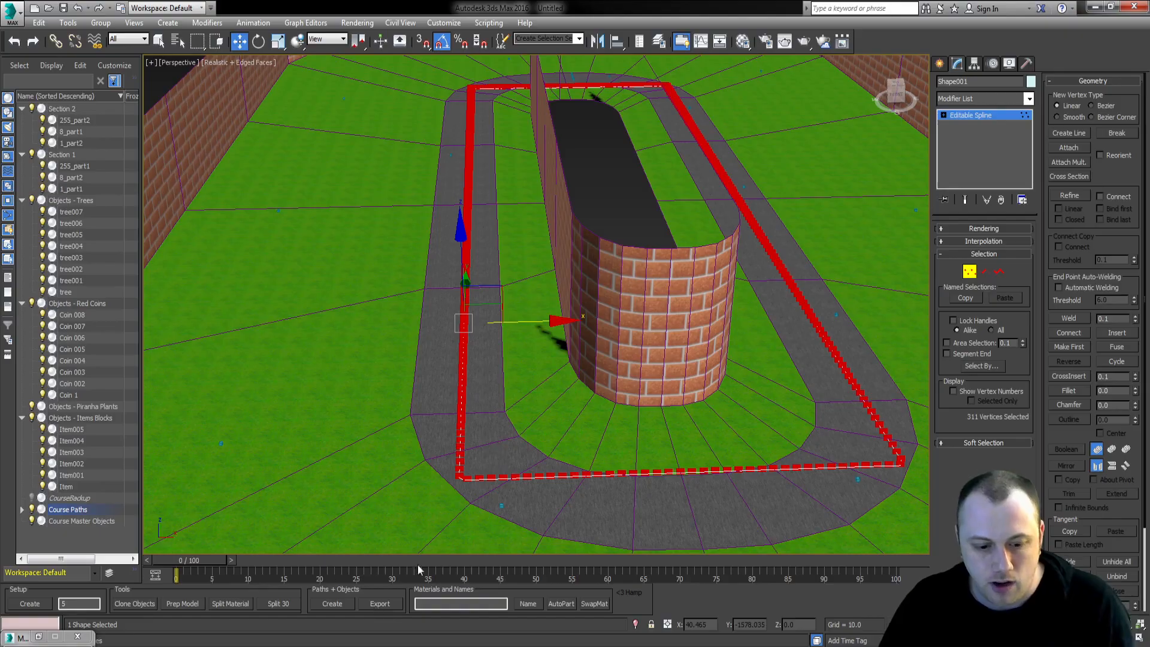
# - Export the path and object positions as Demo in OK64-POP format to a new Demo folder inside e:\mk64\data\courses
pyautogui.click(378, 603)
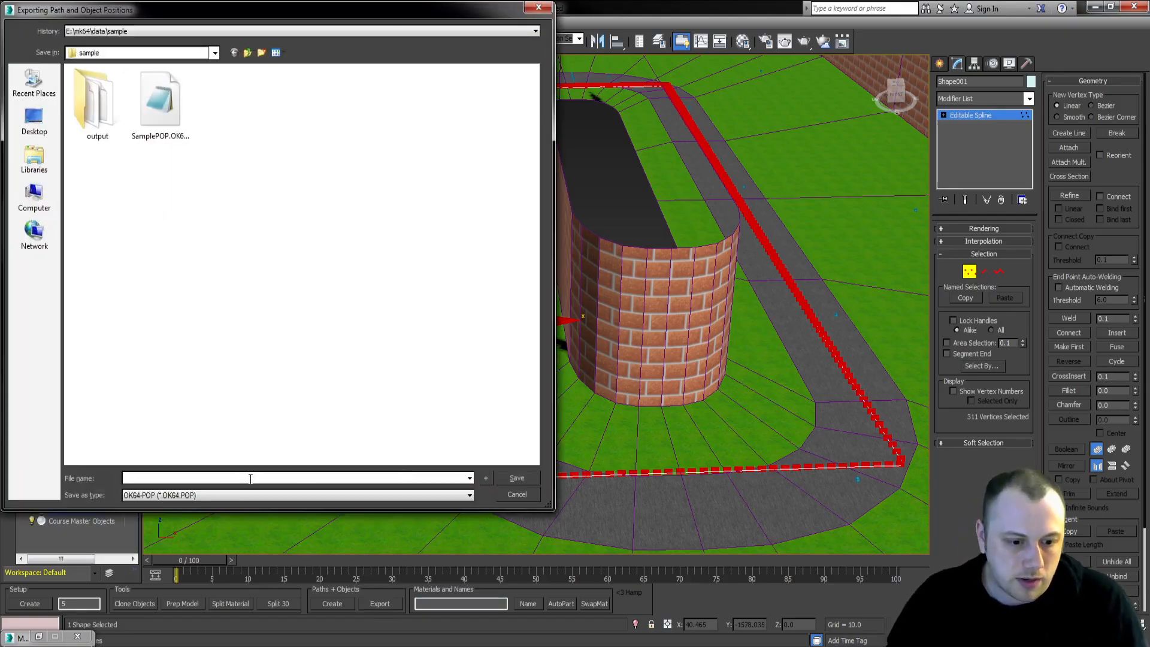
pyautogui.write('e:\\mk64\\data\\courses\\')
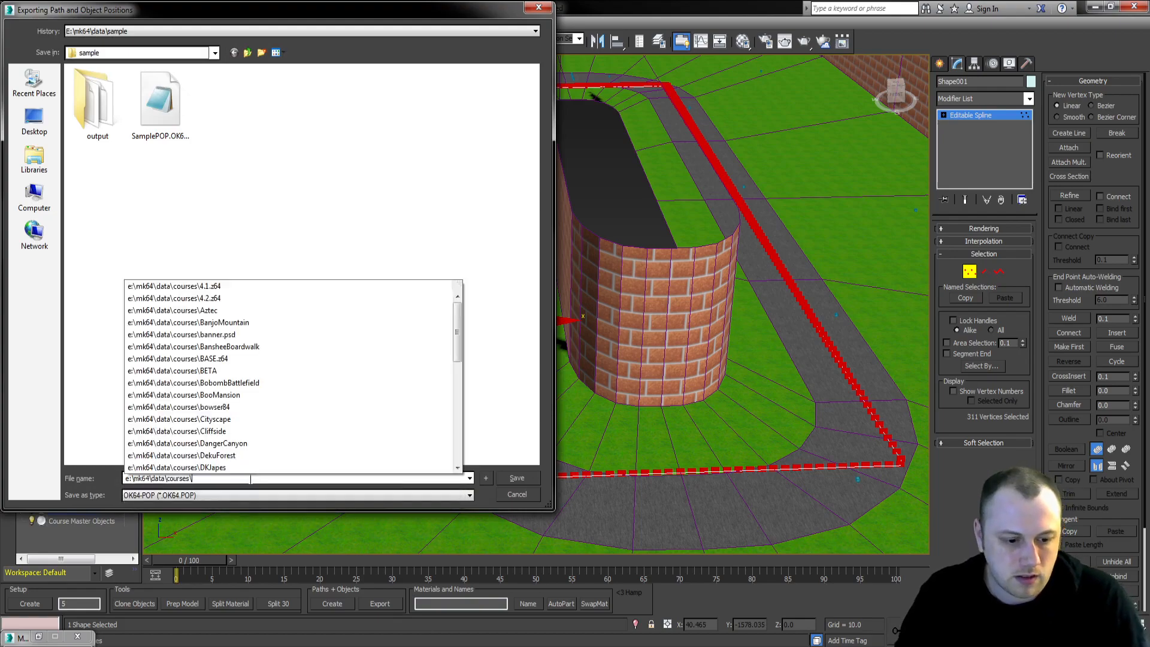
pyautogui.press('Return')
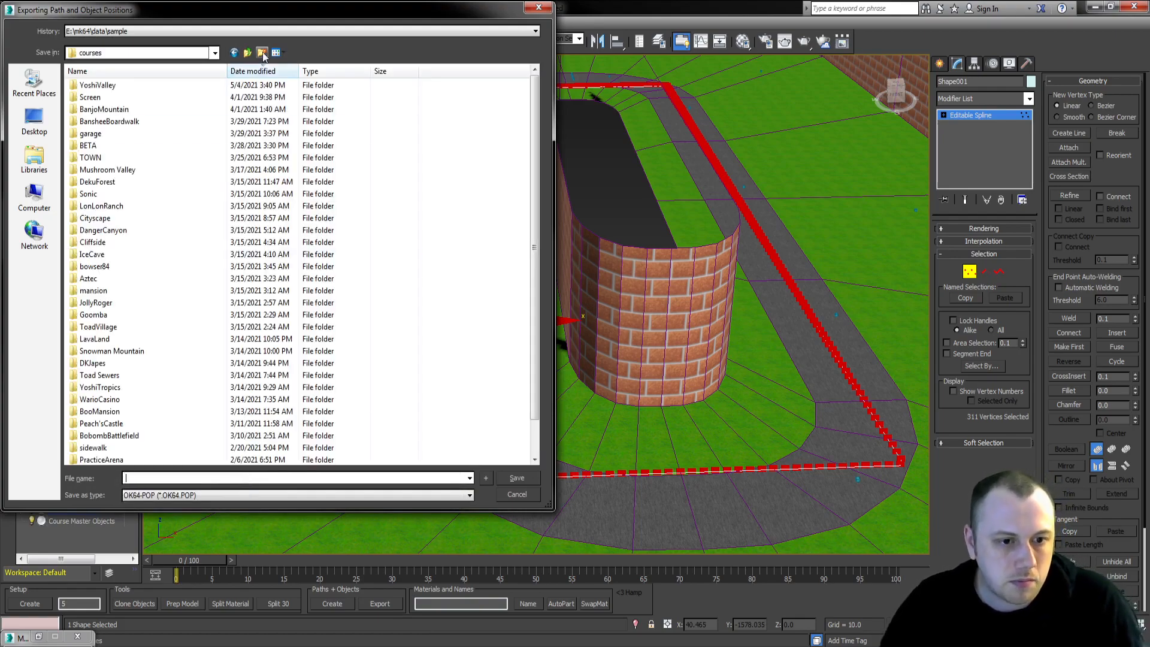
pyautogui.click(262, 52)
pyautogui.write('Demo')
pyautogui.press('Return')
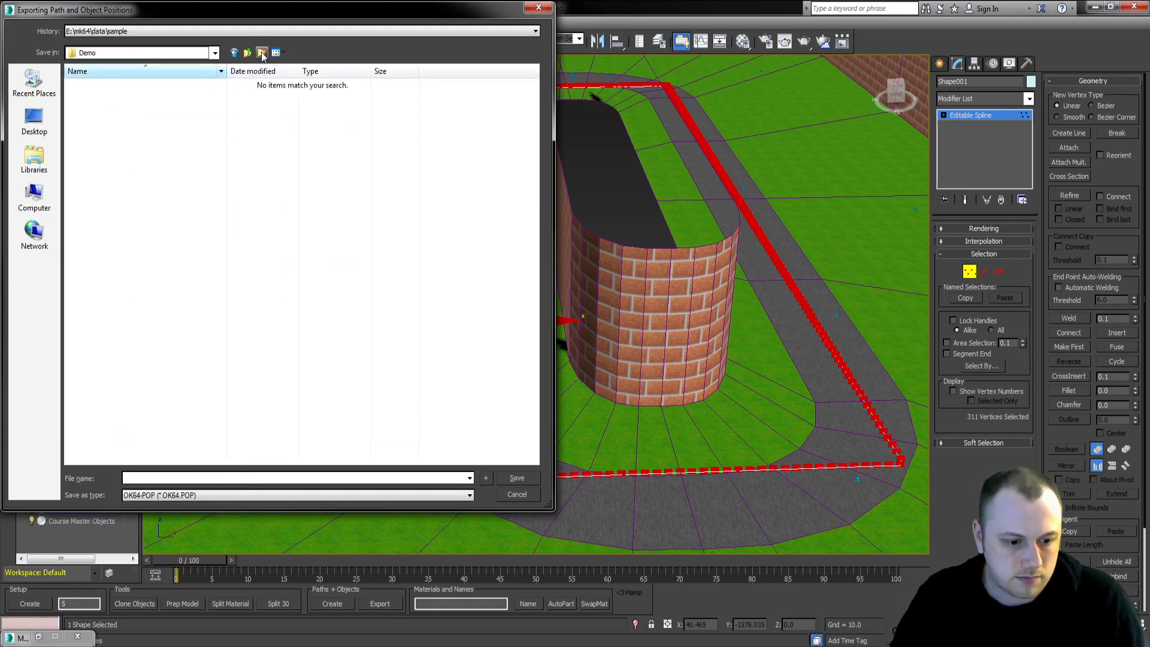
pyautogui.write('Demo')
pyautogui.press('Return')
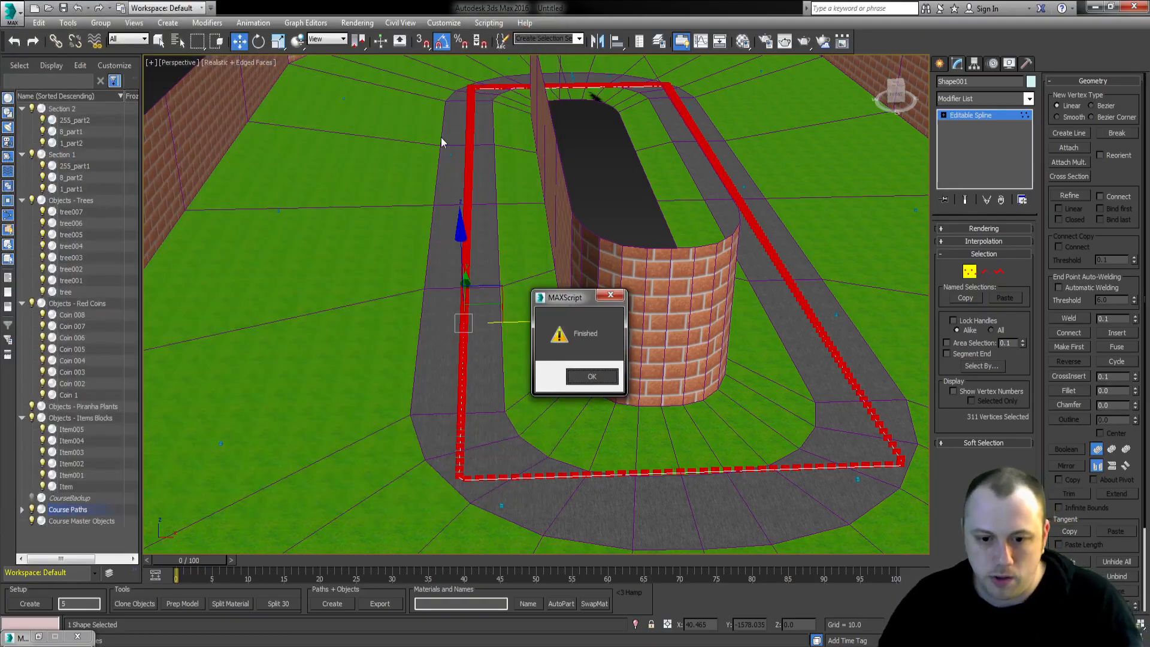
pyautogui.press('Return')
# - Deselect the path vertices and start an FBX export named Demo into e:\mk64\data\courses\Demo
pyautogui.scroll(-8, 441, 142)
pyautogui.click(495, 341)
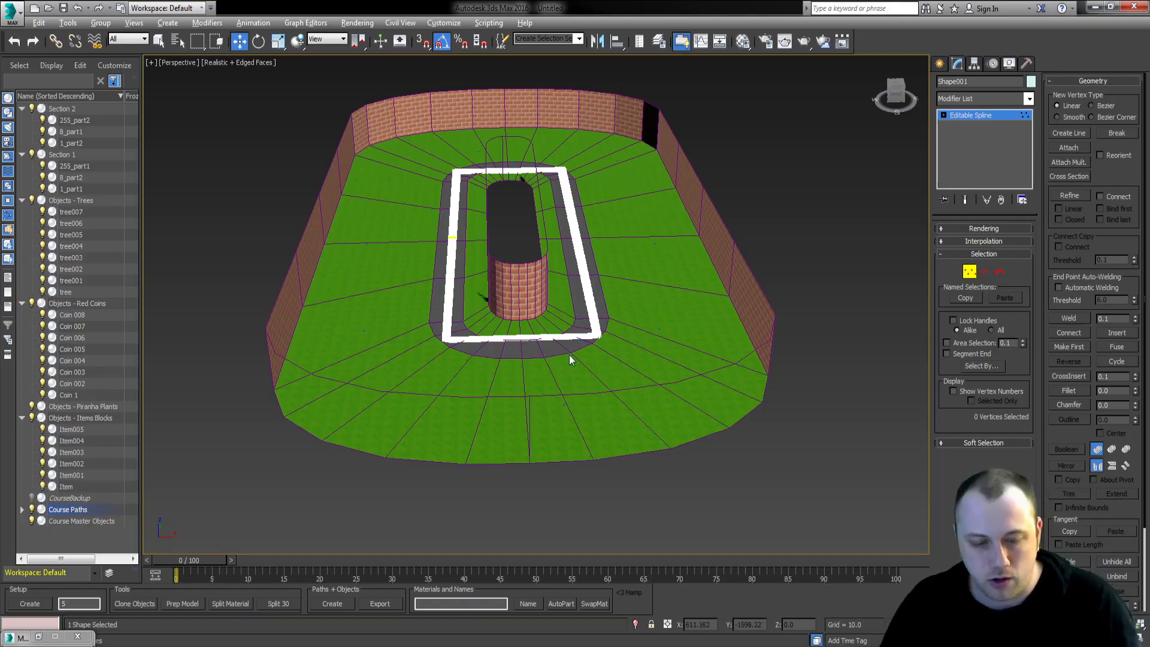
pyautogui.hotkey('alt', 'f')
pyautogui.press('e')
pyautogui.press('e')
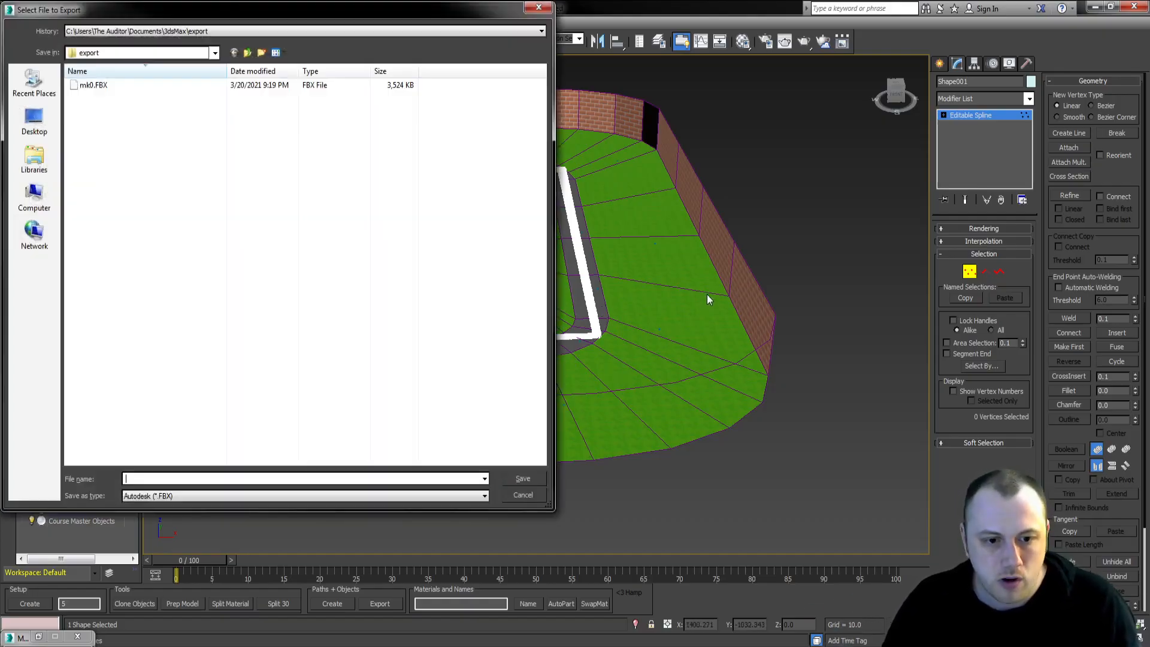
pyautogui.write('e:\\mk64\\')
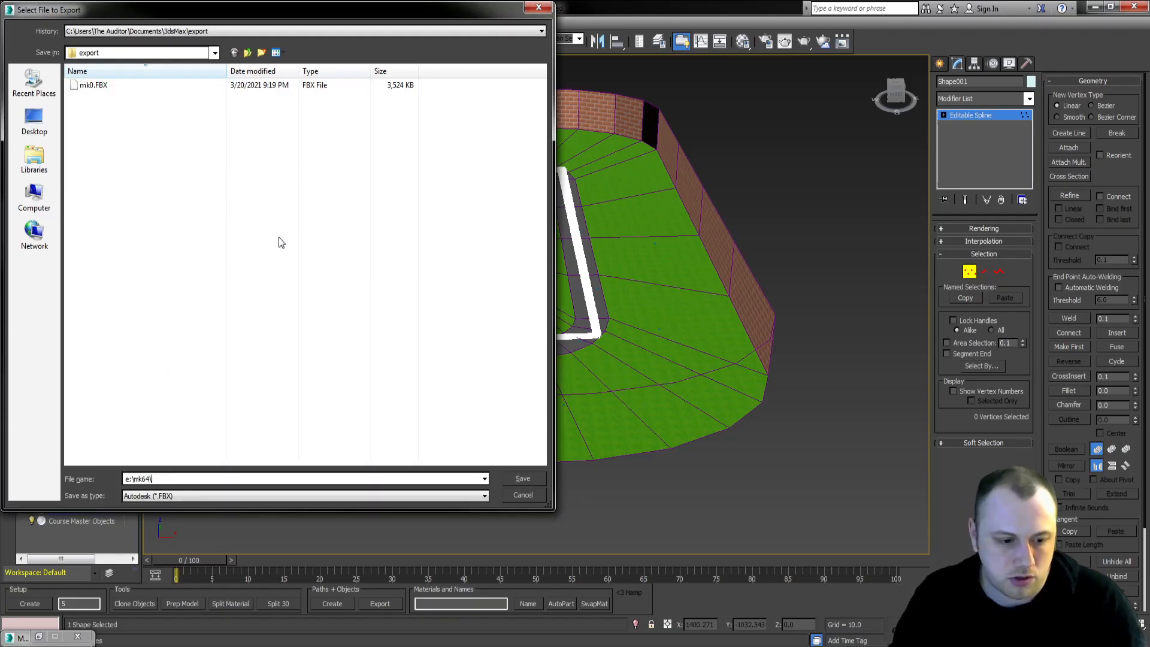
pyautogui.write('data\\courses\\d')
pyautogui.press('Down')
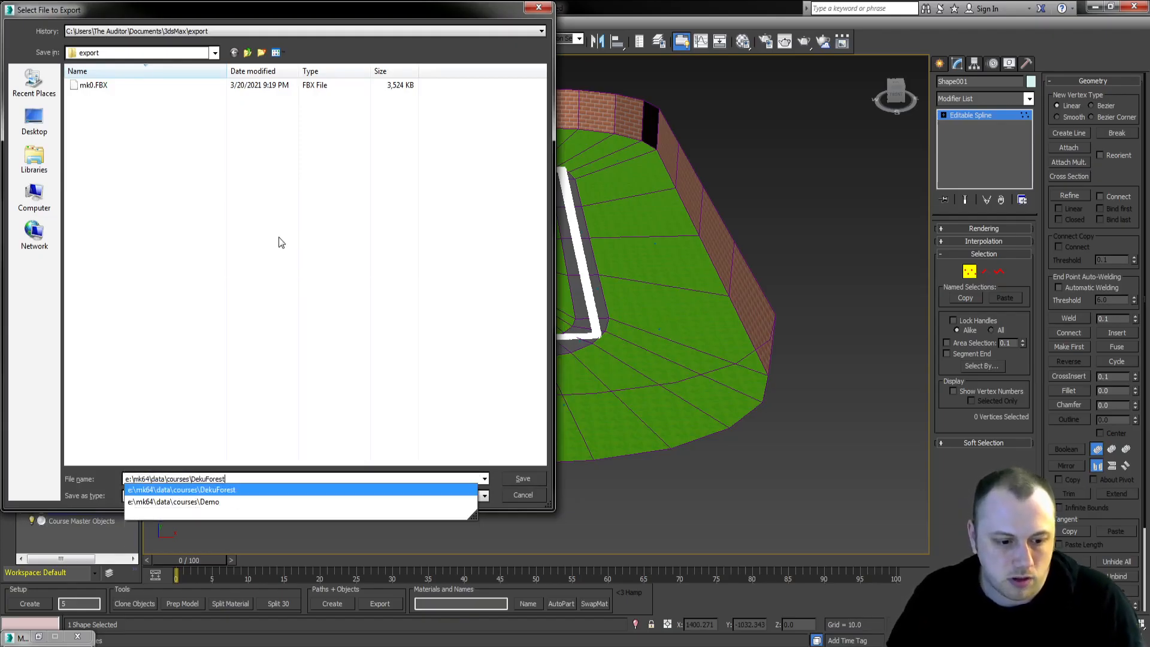
pyautogui.press('Return')
pyautogui.write('Dem')
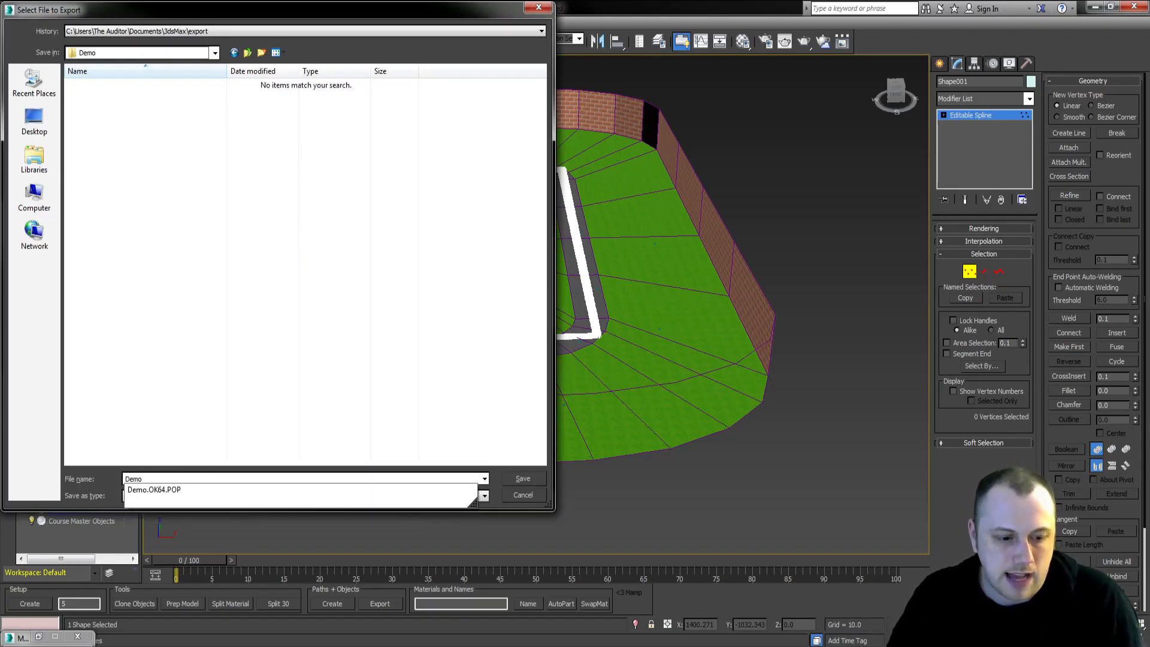
pyautogui.write('o')
pyautogui.press('Return')
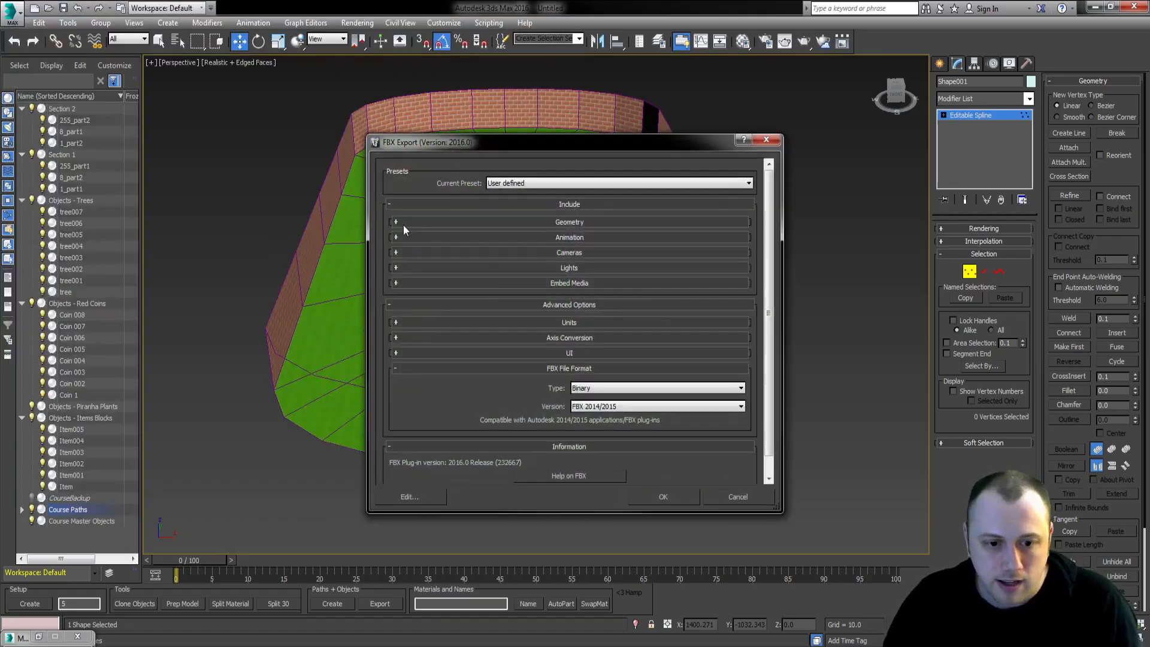
# - Review the FBX export options for geometry, animation, cameras, lights and embedded media
pyautogui.click(397, 223)
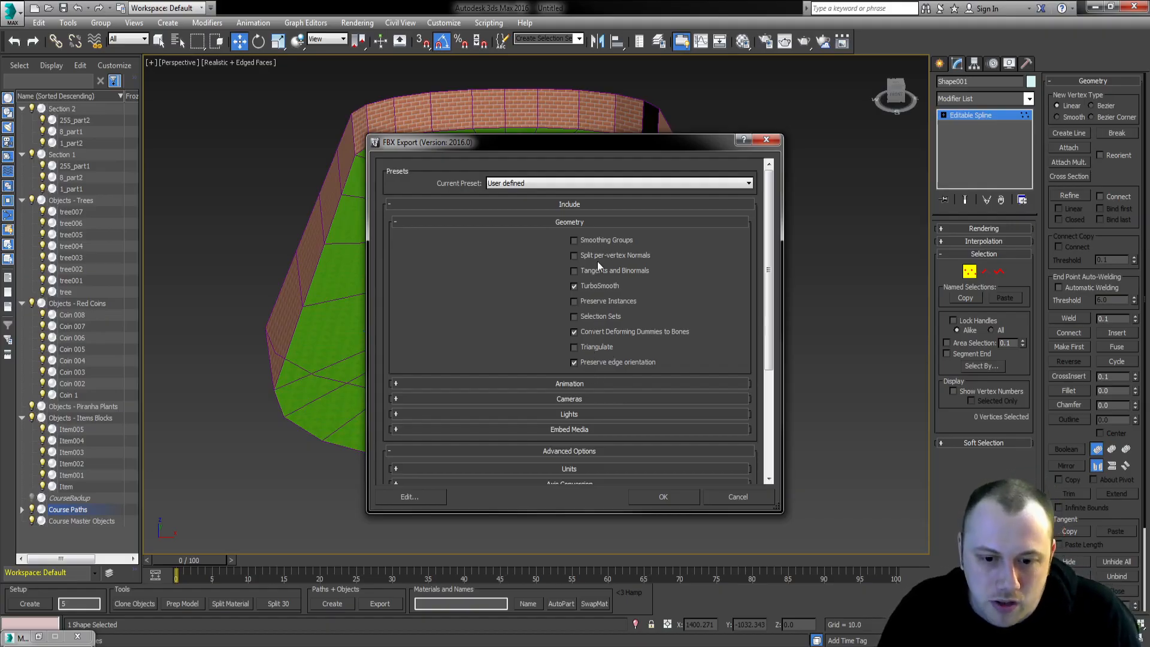
pyautogui.click(400, 224)
pyautogui.click(399, 235)
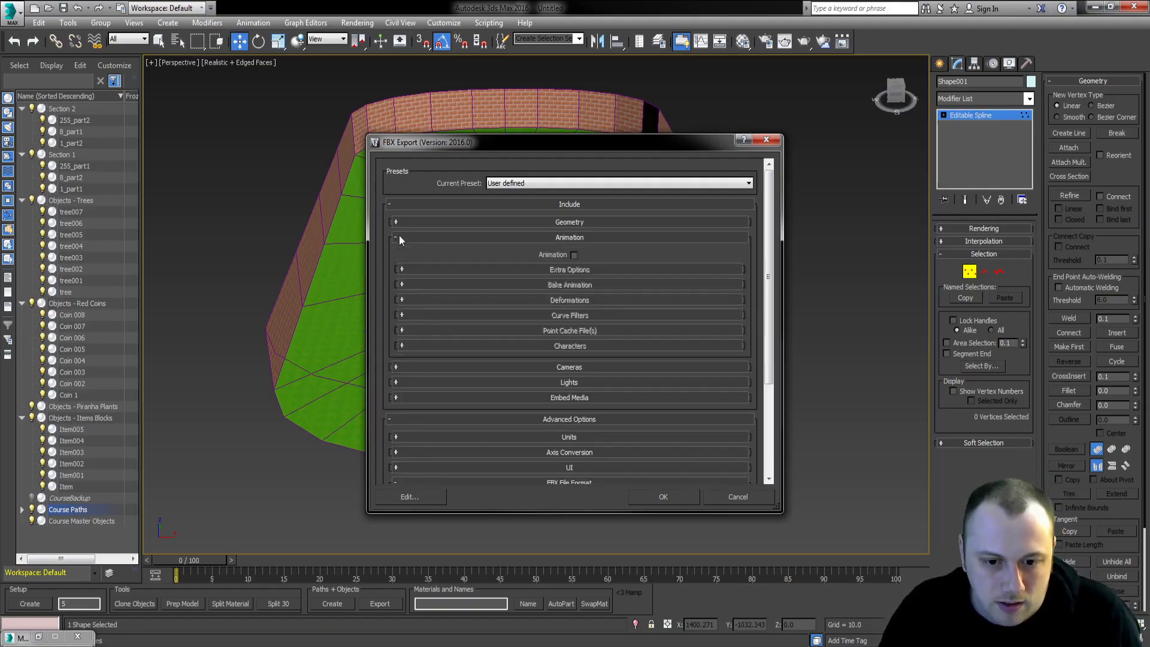
pyautogui.click(399, 237)
pyautogui.click(399, 238)
pyautogui.click(398, 237)
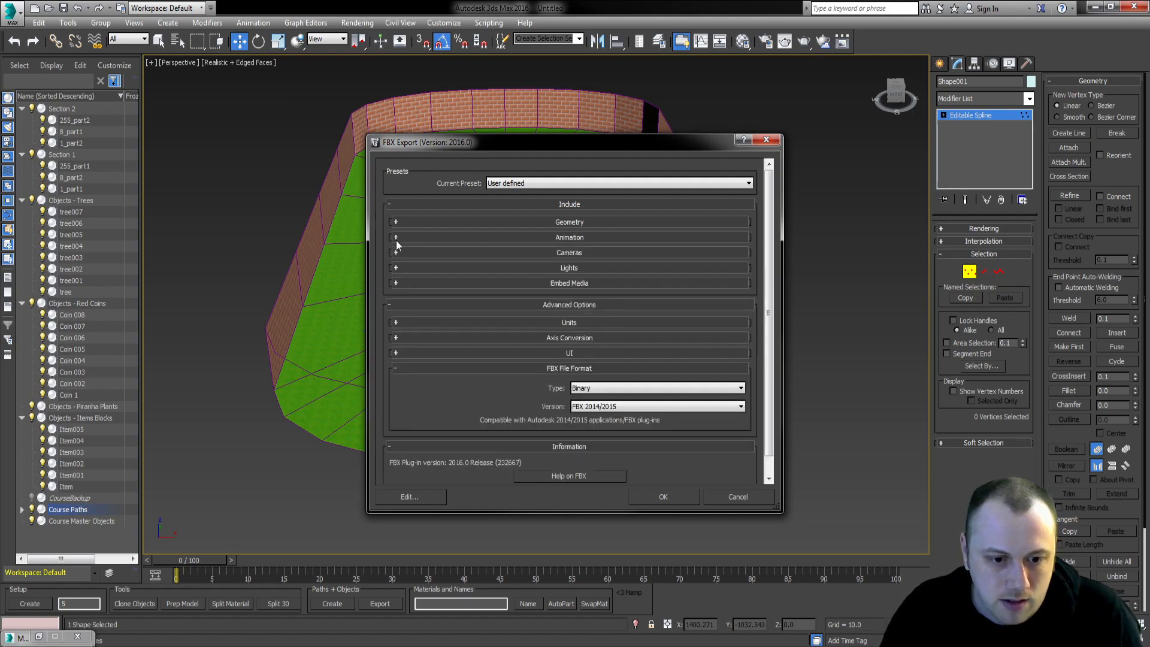
pyautogui.click(397, 239)
pyautogui.click(398, 242)
pyautogui.click(397, 255)
pyautogui.click(398, 257)
pyautogui.click(400, 269)
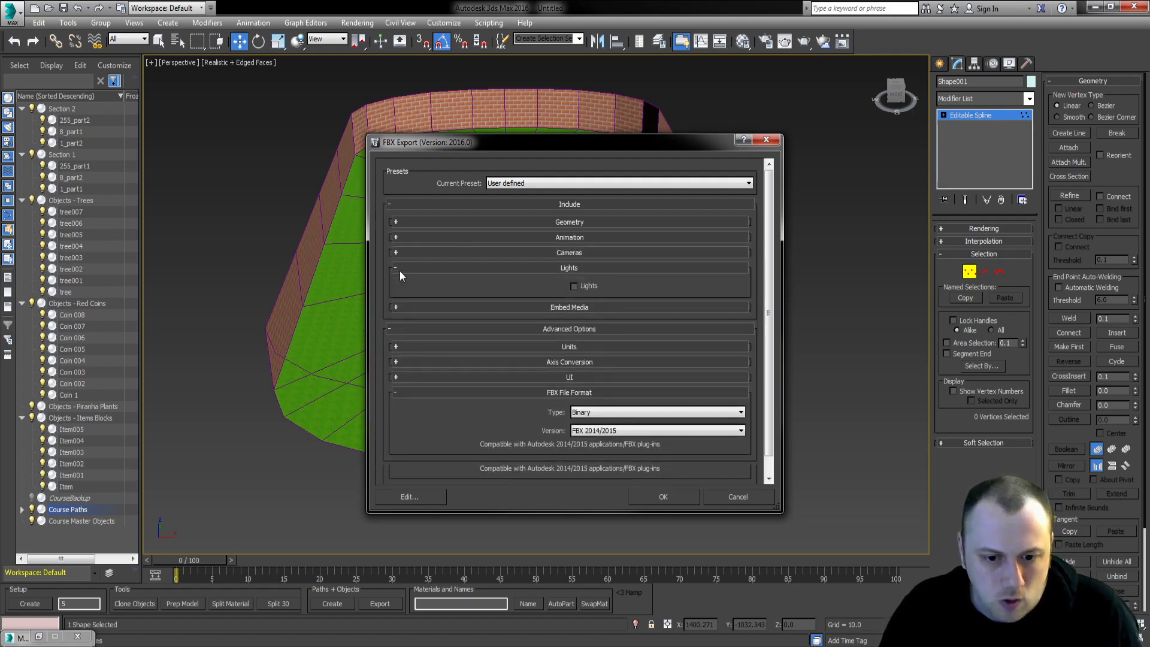
pyautogui.click(400, 271)
pyautogui.click(402, 281)
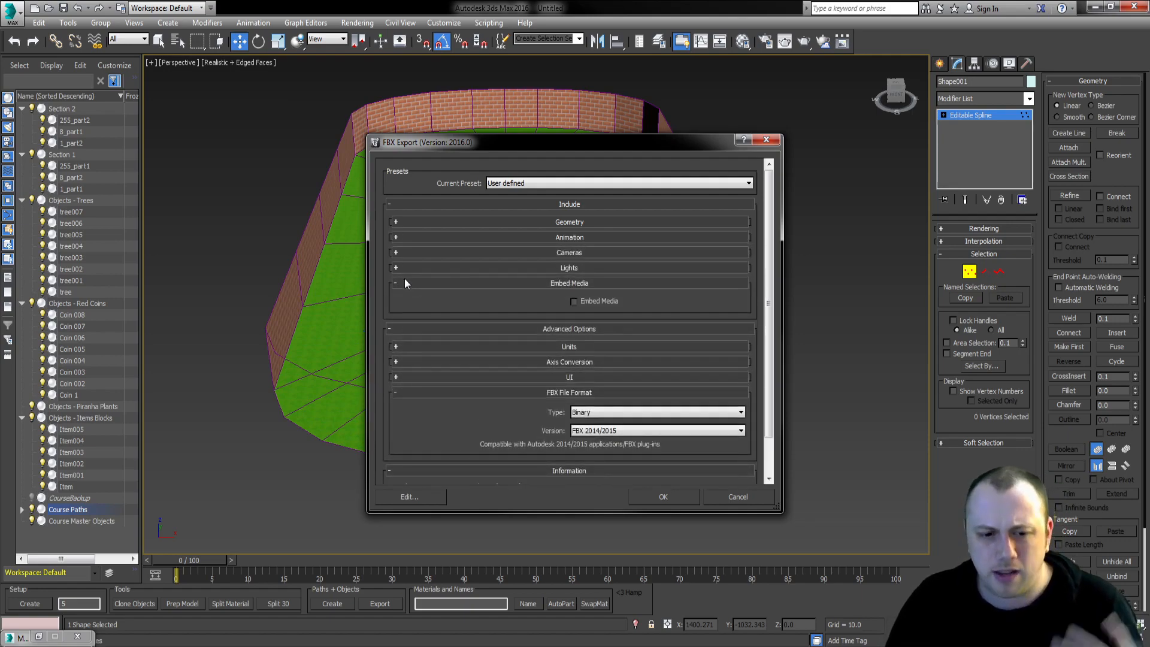
pyautogui.click(404, 279)
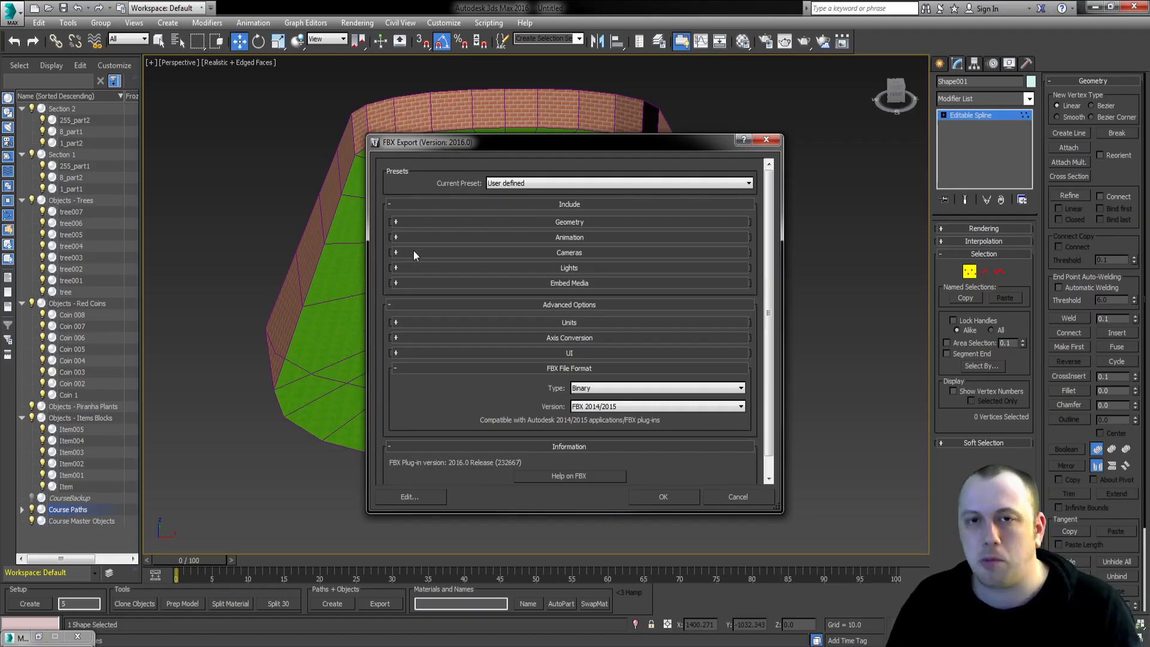
# - Complete the FBX export with the current options and leave vertex editing on the path
pyautogui.click(663, 497)
pyautogui.press('q')
pyautogui.press('1')
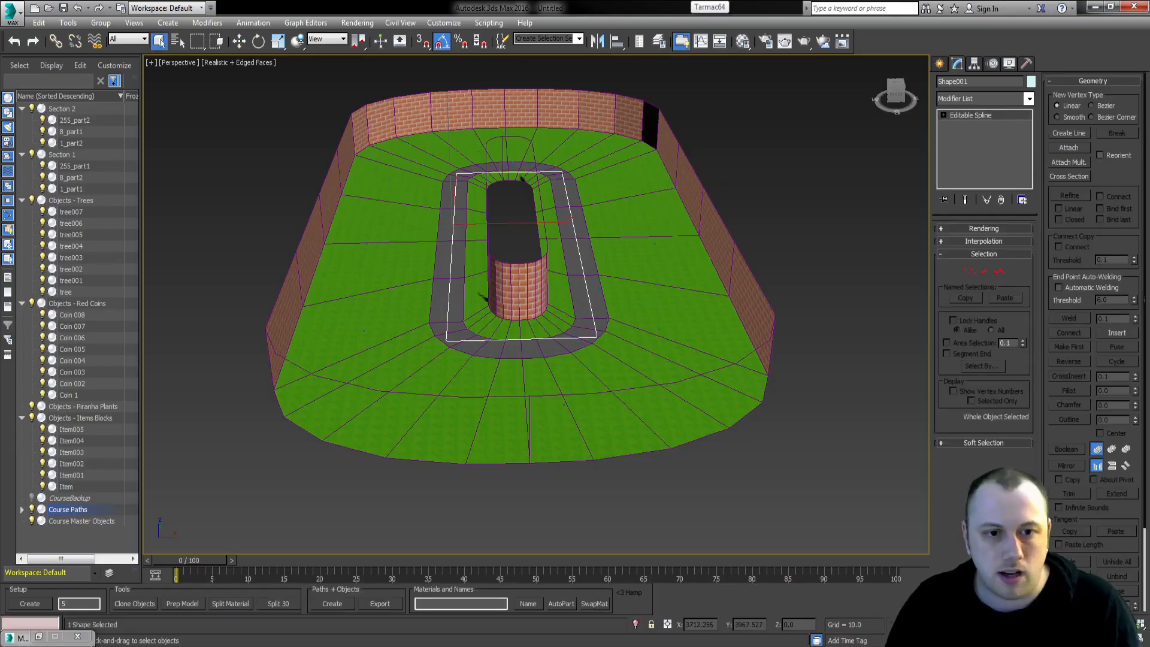
# - Switch to Tarmac64 and open its Course Compiler
pyautogui.moveTo(231, 57); pyautogui.dragTo(556, 119)
pyautogui.click(393, 135)
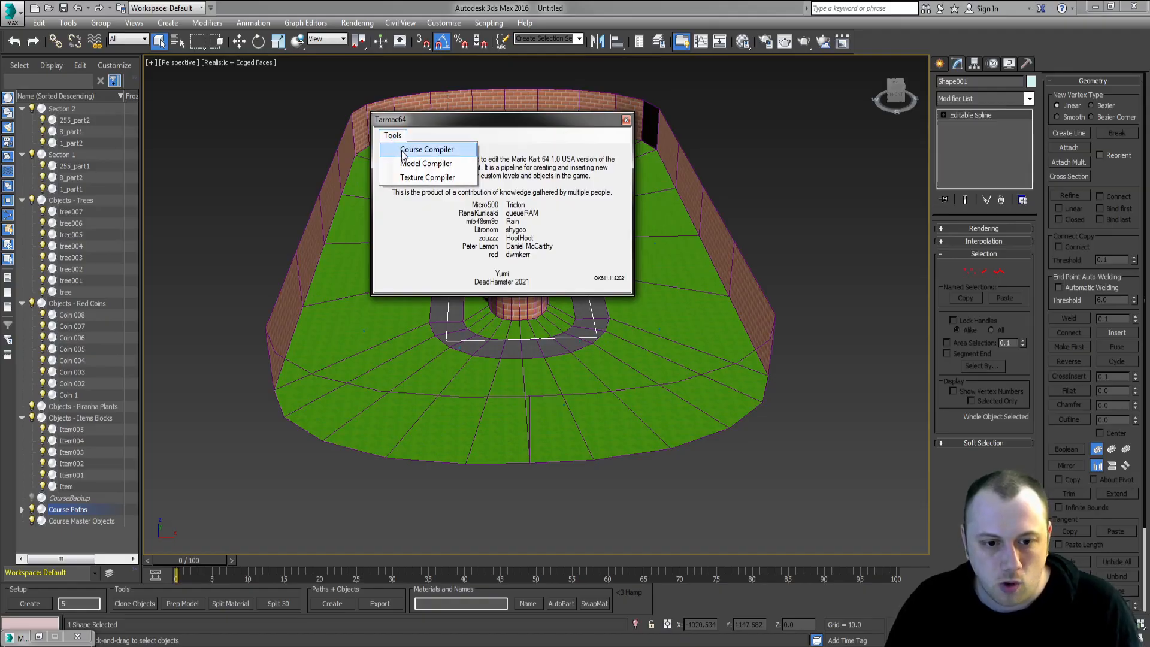
pyautogui.click(436, 119)
pyautogui.moveTo(436, 118); pyautogui.dragTo(464, 114)
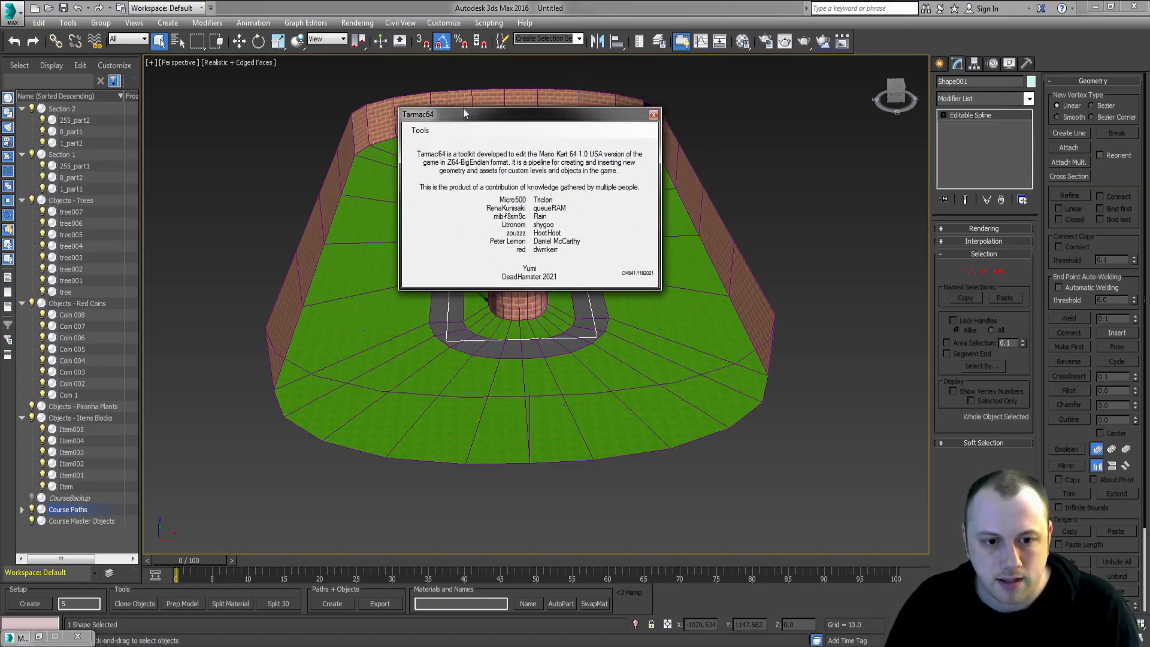
pyautogui.click(420, 129)
pyautogui.click(420, 147)
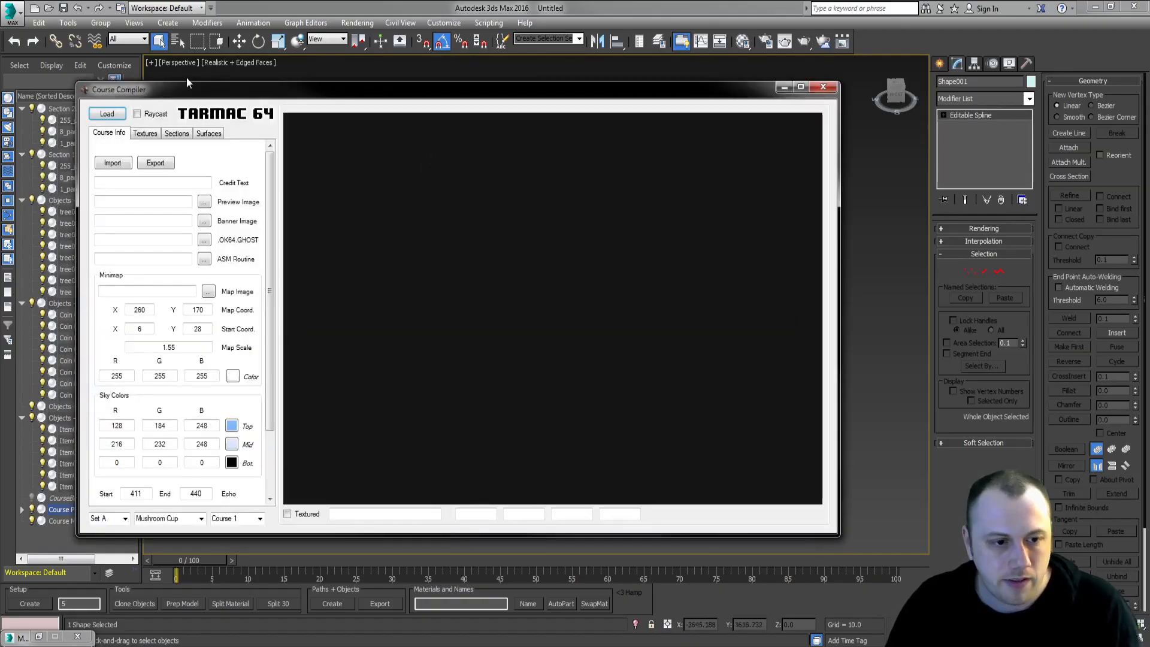
pyautogui.moveTo(188, 83); pyautogui.dragTo(233, 82)
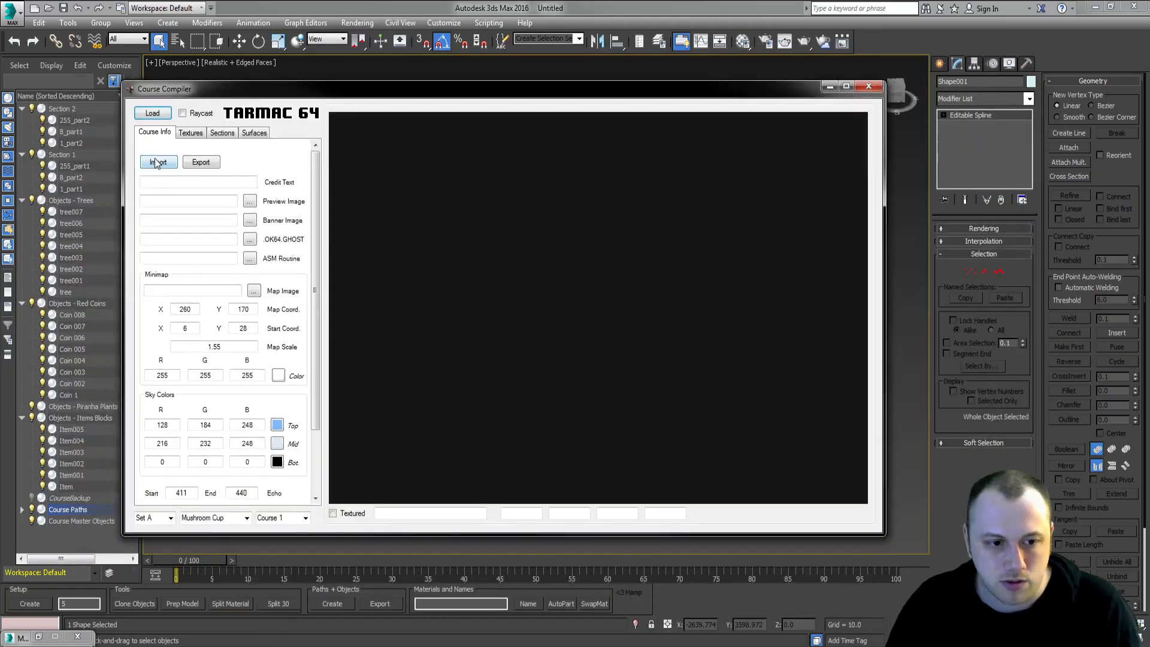
# - Load the Demo.FBX model from the Demo course folder into the Course Compiler, dismissing the material messages
pyautogui.click(154, 115)
pyautogui.click(588, 368)
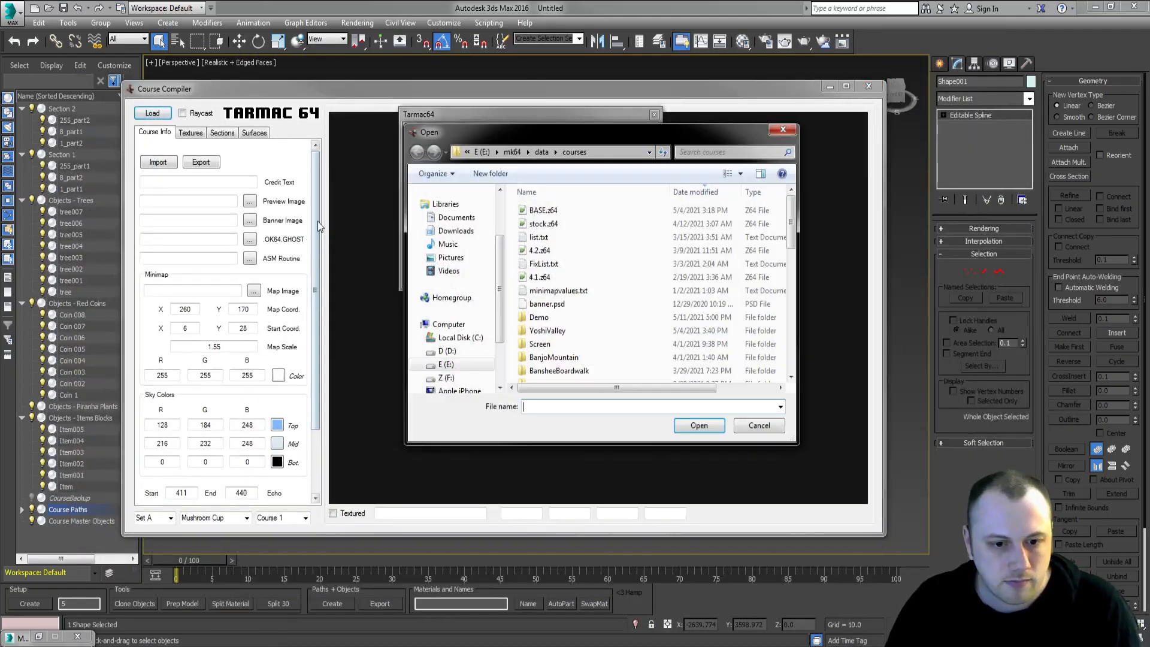
pyautogui.doubleClick(560, 322)
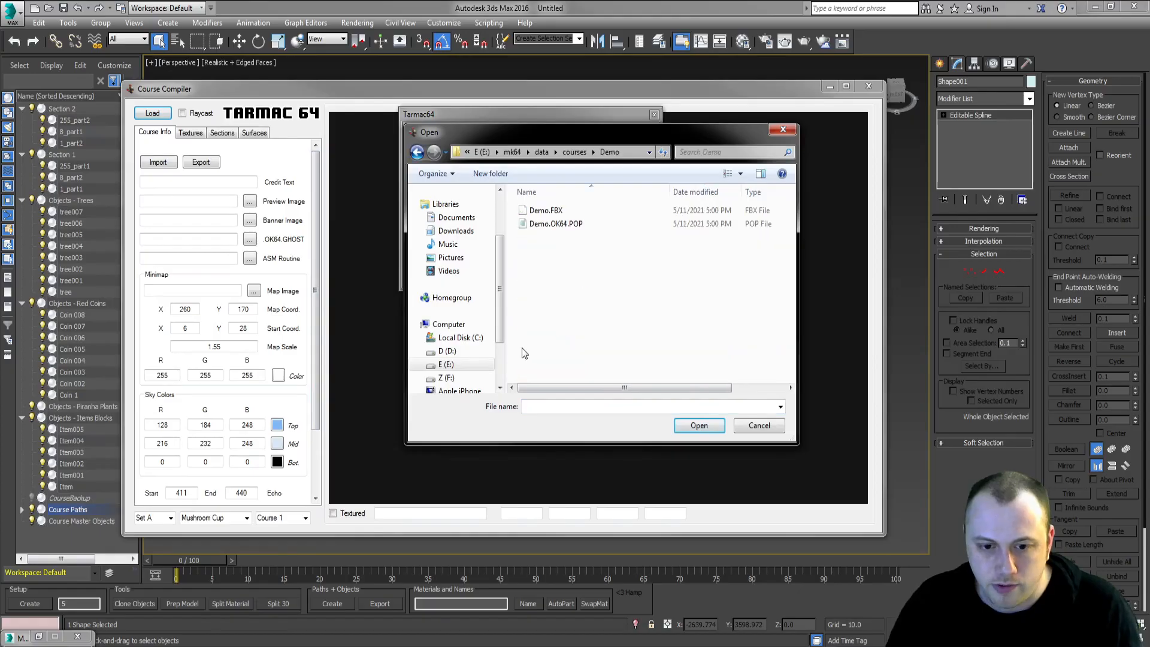
pyautogui.click(543, 210)
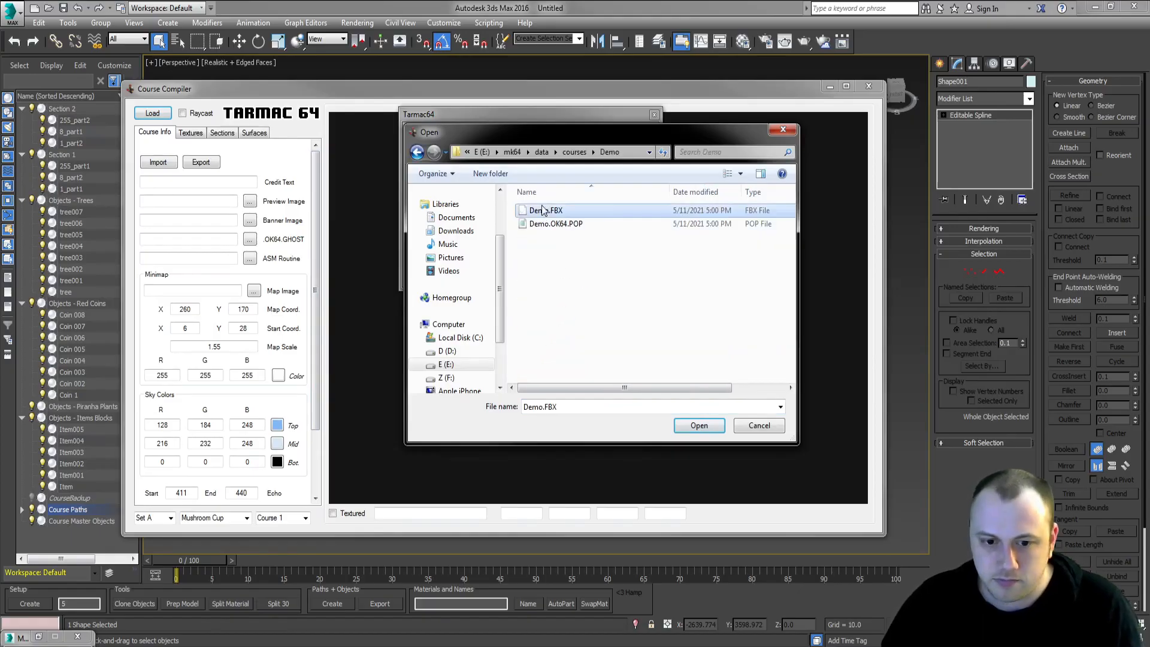
pyautogui.doubleClick(544, 210)
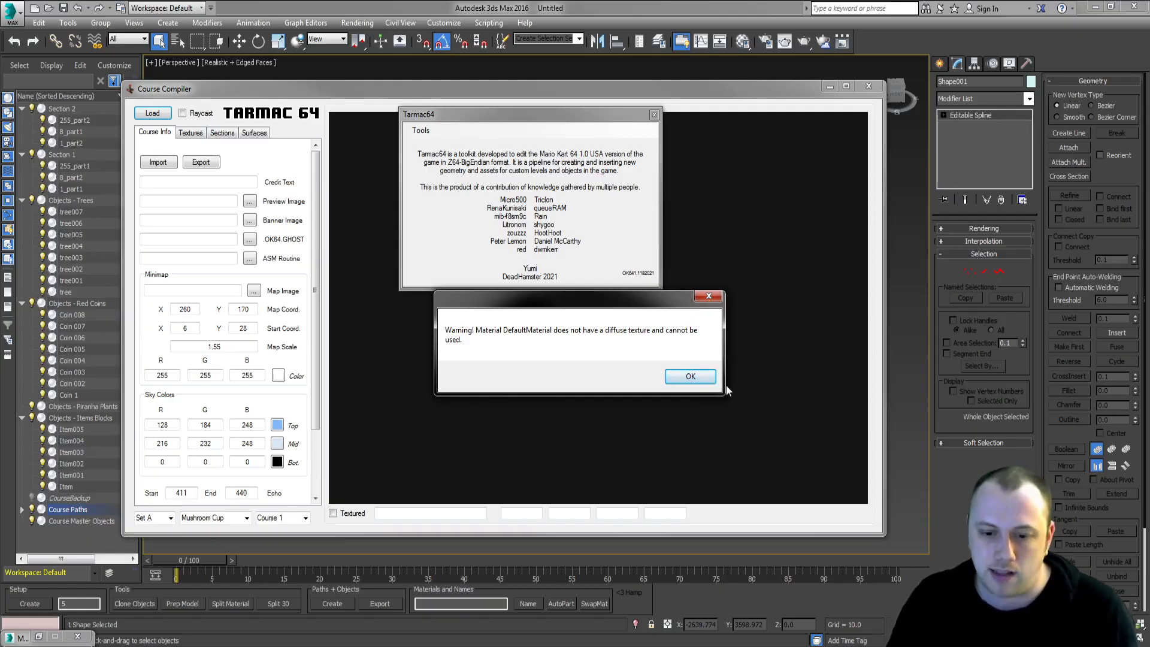
pyautogui.click(690, 376)
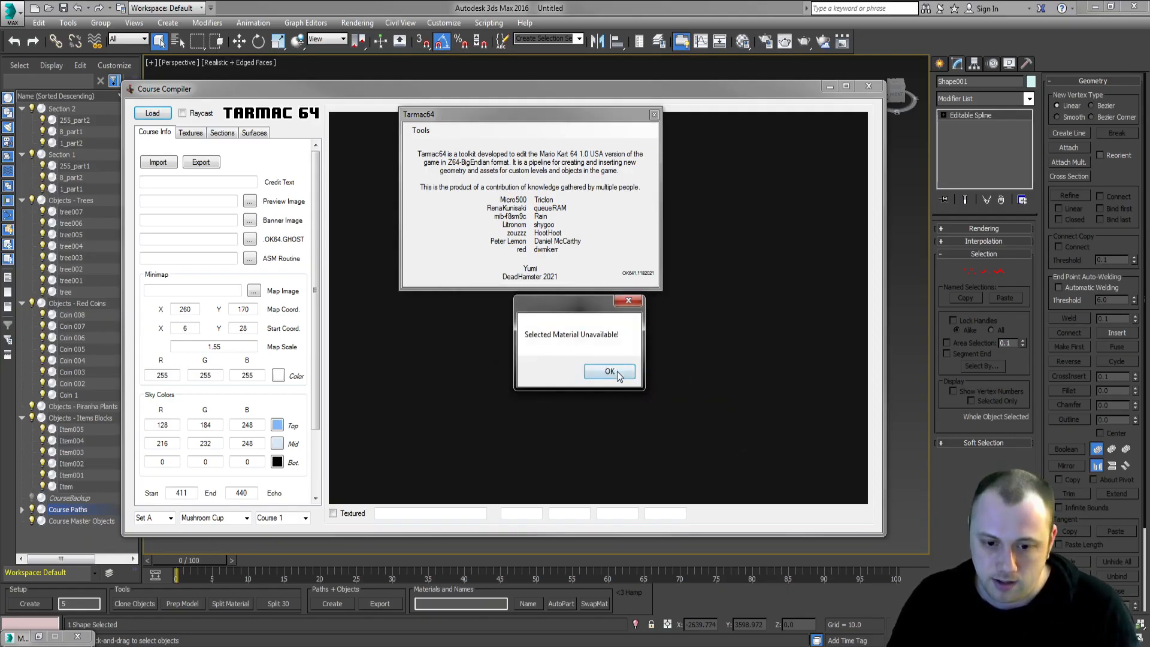
pyautogui.click(617, 374)
pyautogui.click(602, 373)
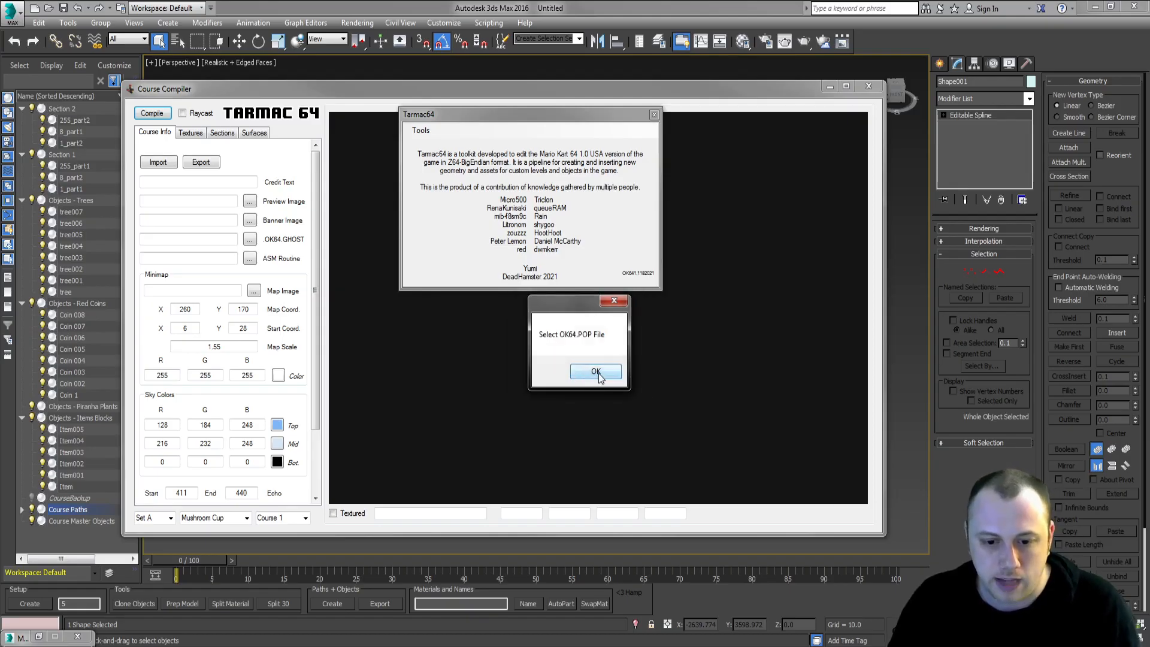
# - Load Demo.OK64.POP from the Demo folder as the course's path and object file
pyautogui.click(596, 372)
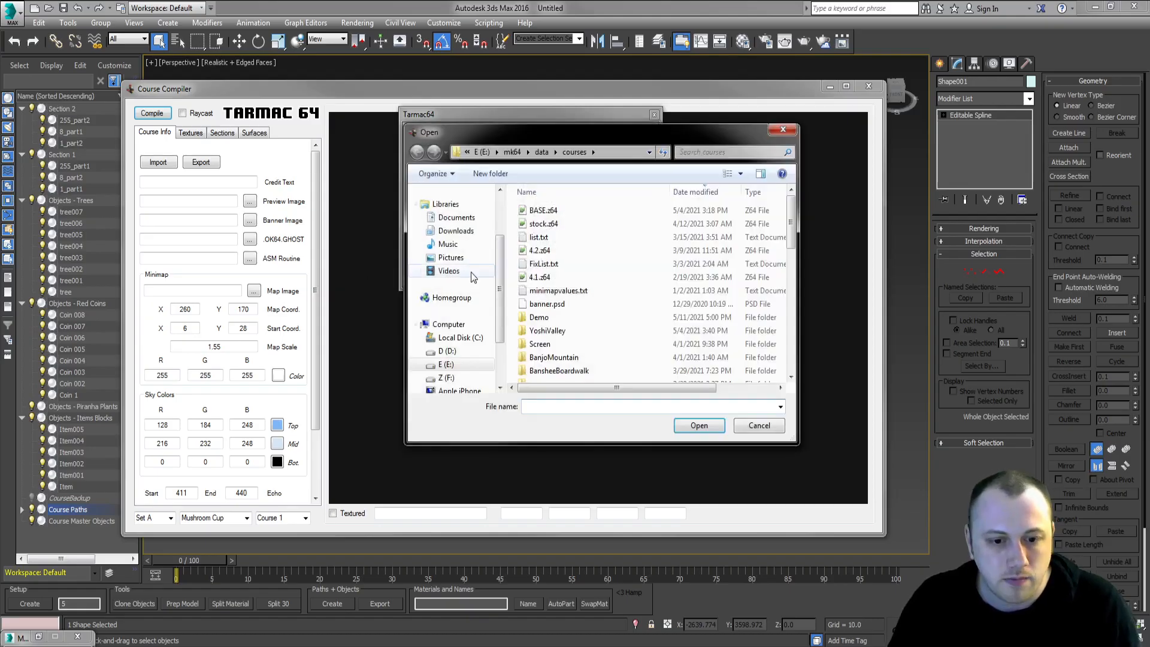
pyautogui.doubleClick(541, 323)
pyautogui.click(558, 225)
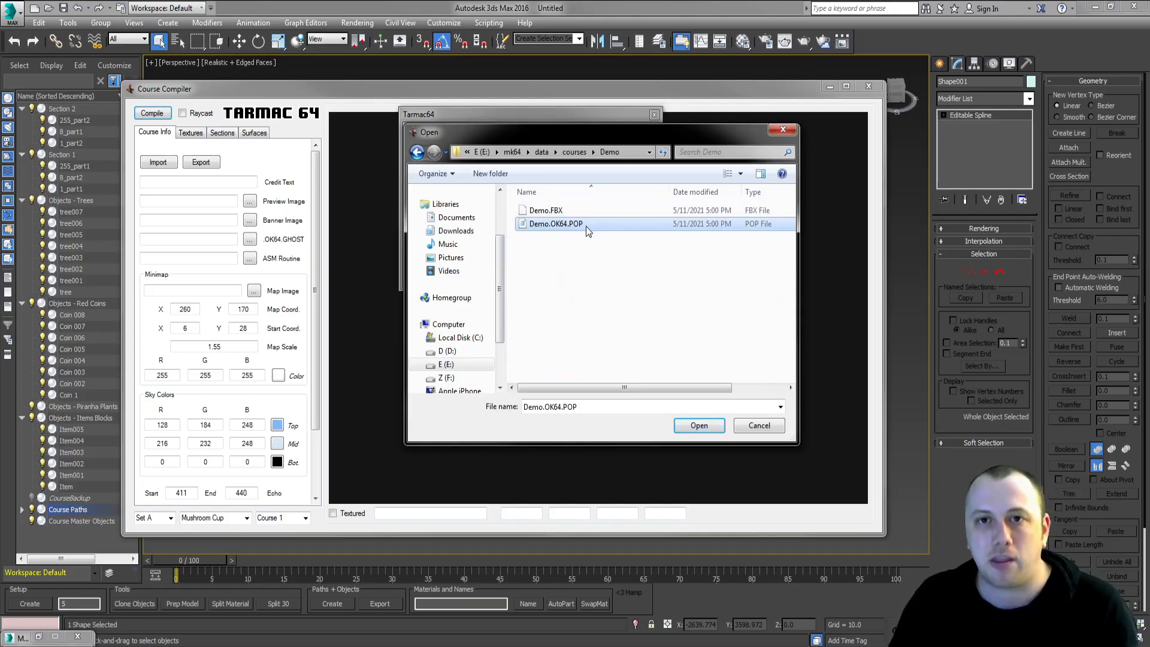
pyautogui.doubleClick(572, 228)
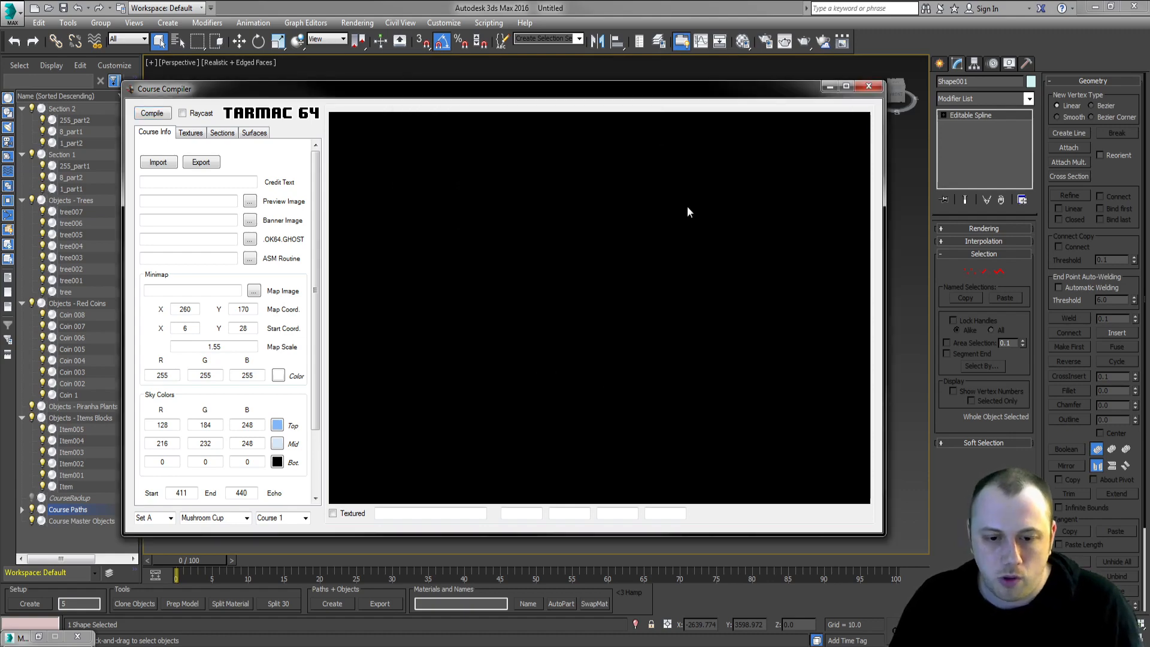
# - Maximize the Course Compiler, examine the course surfaces in its 3D view, and close it
pyautogui.click(845, 87)
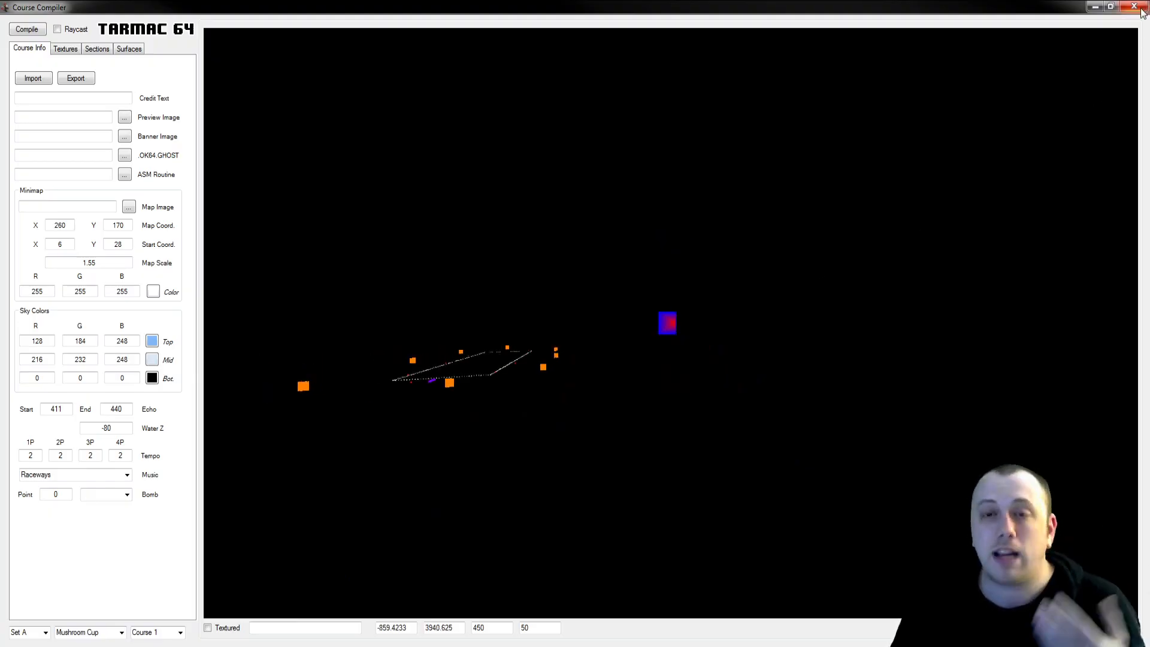
pyautogui.click(131, 49)
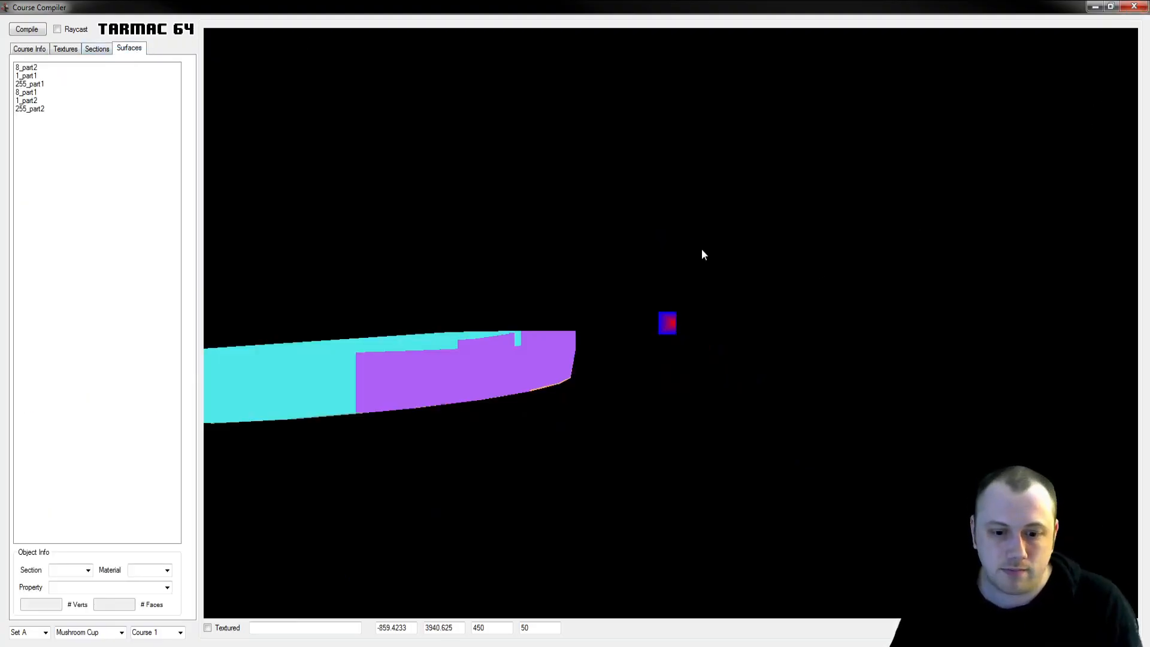
pyautogui.press('w')
pyautogui.press('r')
pyautogui.press('a')
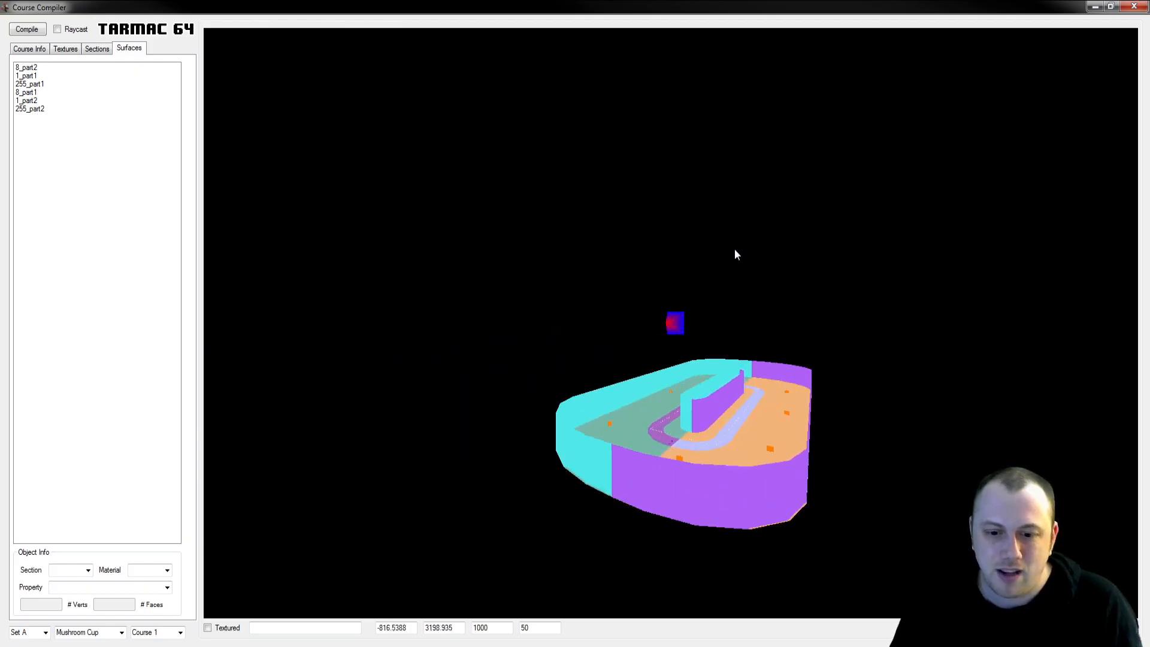
pyautogui.click(1132, 6)
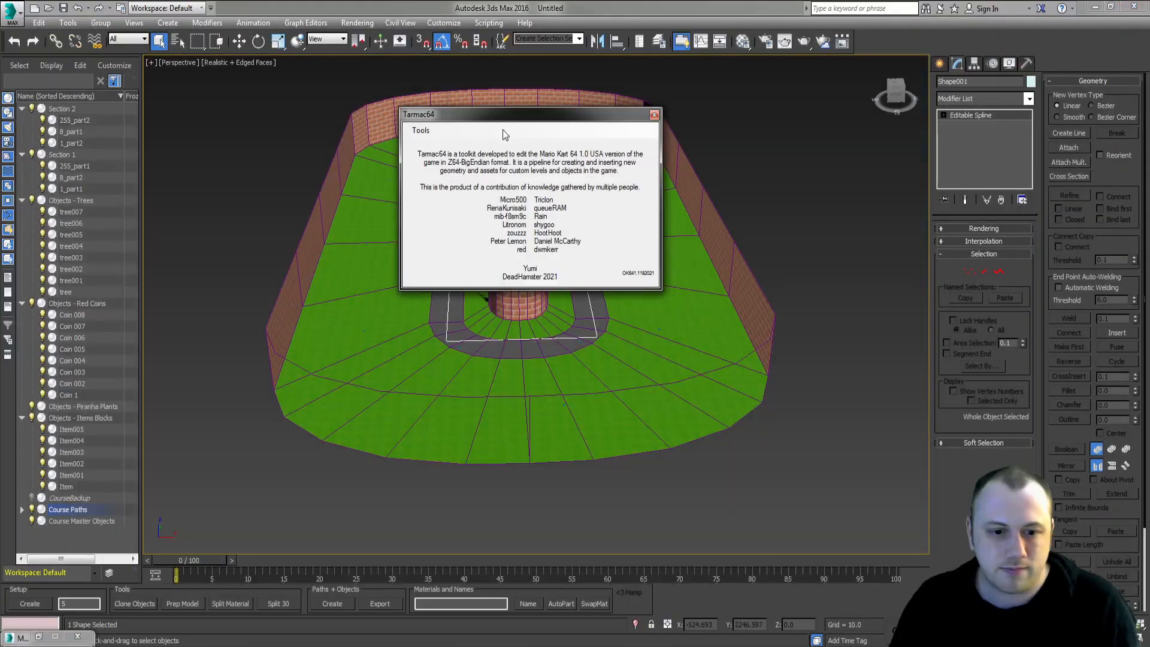
# - Switch to 3ds Max and select all six course part objects in the Section 1 and Section 2 layers
pyautogui.click(217, 198)
pyautogui.click(71, 522)
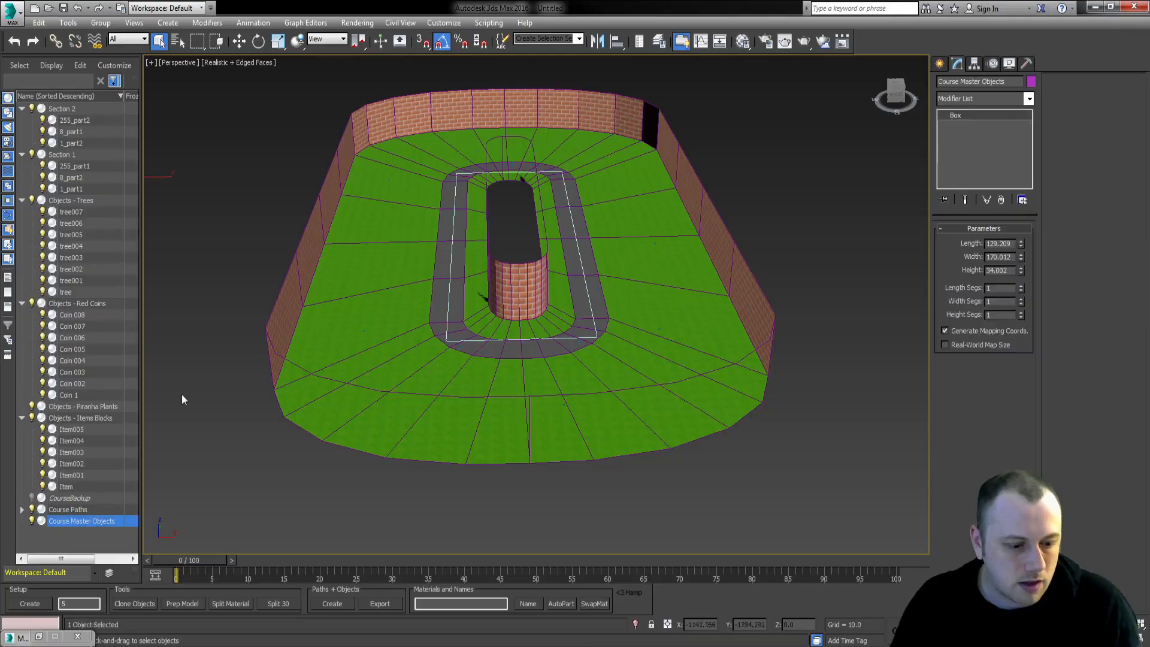
pyautogui.moveTo(645, 259); pyautogui.dragTo(634, 267, button='middle')
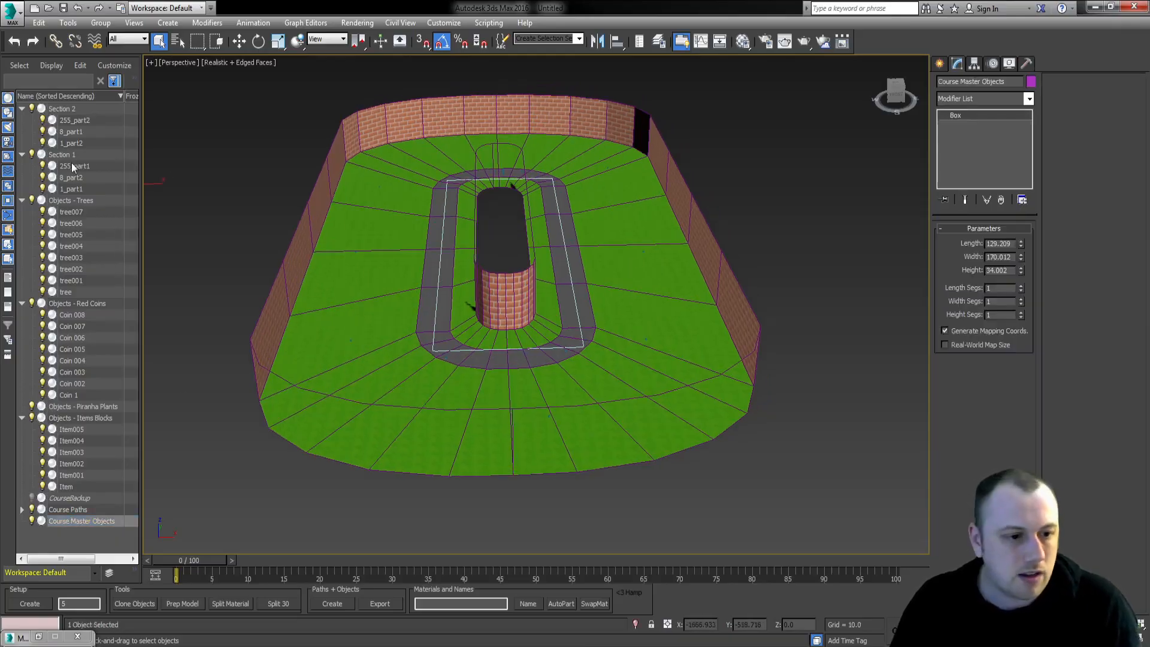
pyautogui.click(84, 122)
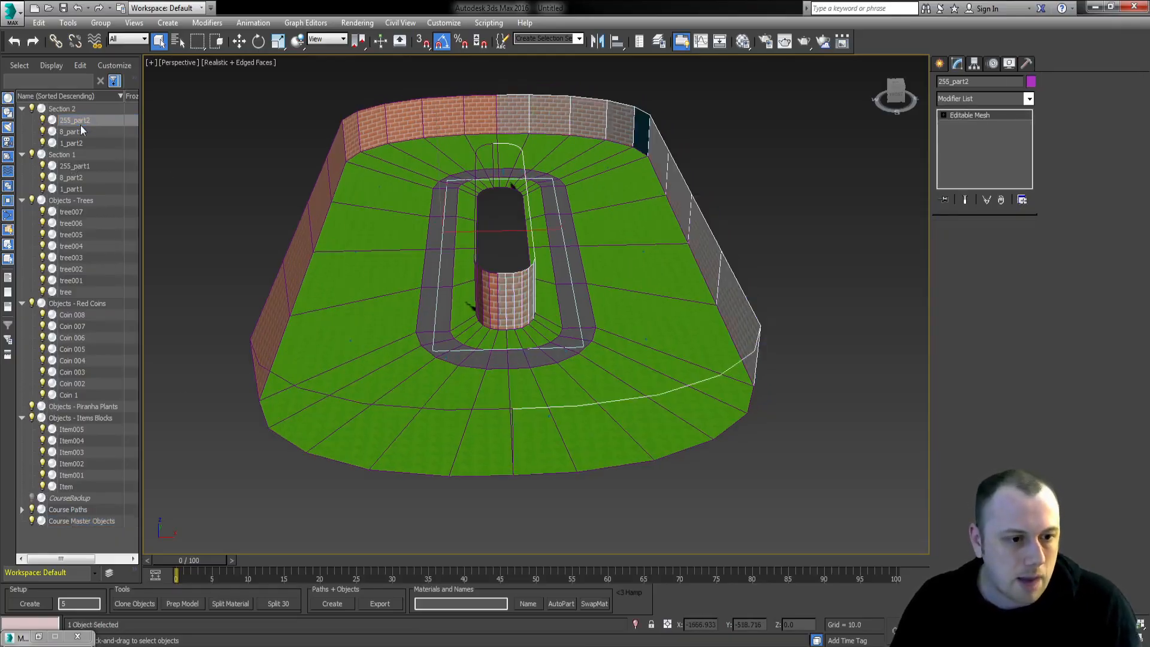
pyautogui.keyDown('ctrl'); pyautogui.click(77, 133); pyautogui.keyUp('ctrl')
pyautogui.keyDown('ctrl'); pyautogui.click(76, 143); pyautogui.keyUp('ctrl')
pyautogui.keyDown('ctrl'); pyautogui.click(75, 166); pyautogui.keyUp('ctrl')
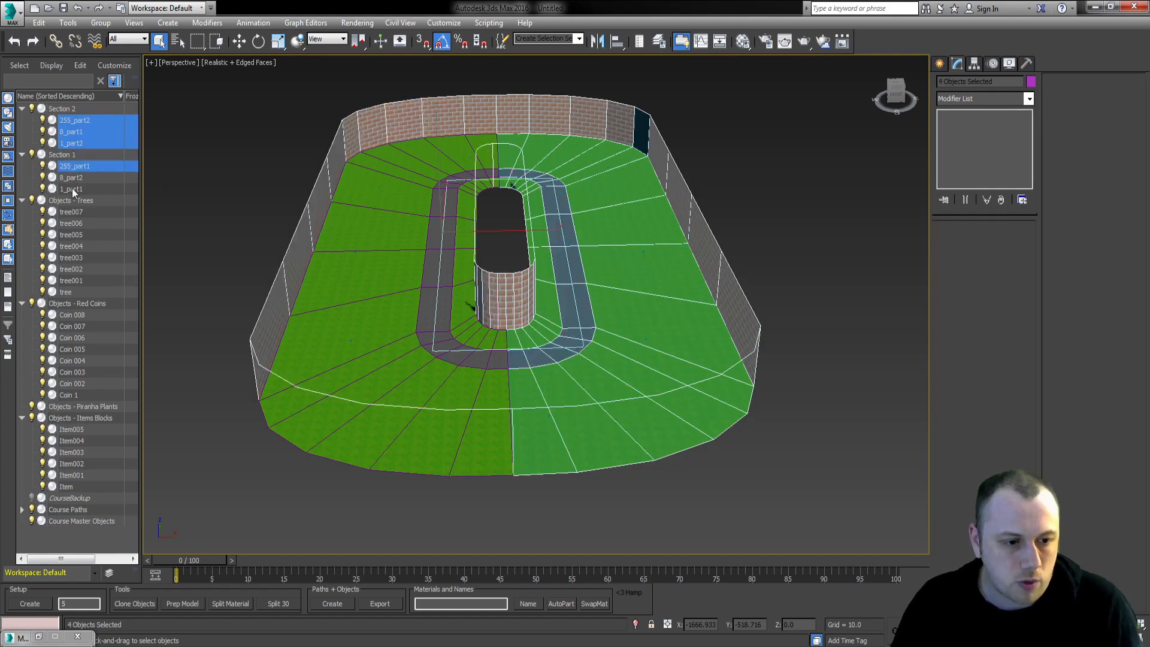
pyautogui.keyDown('ctrl'); pyautogui.click(74, 178); pyautogui.keyUp('ctrl')
pyautogui.keyDown('ctrl'); pyautogui.click(78, 189); pyautogui.keyUp('ctrl')
pyautogui.rightClick(412, 254)
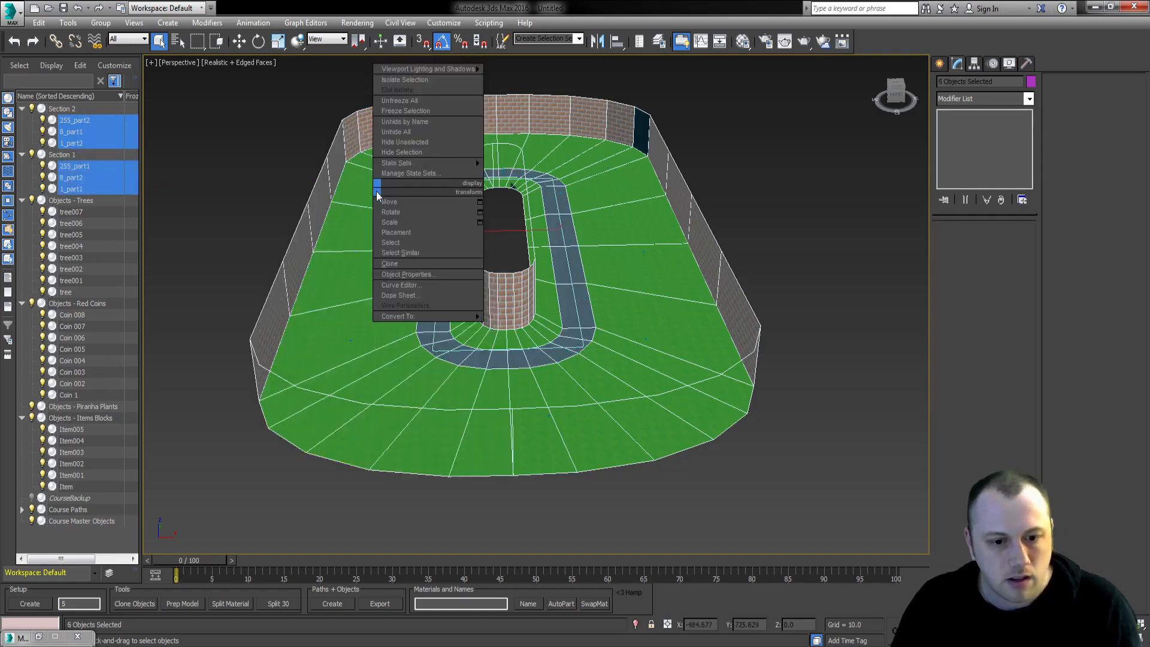
pyautogui.click(392, 271)
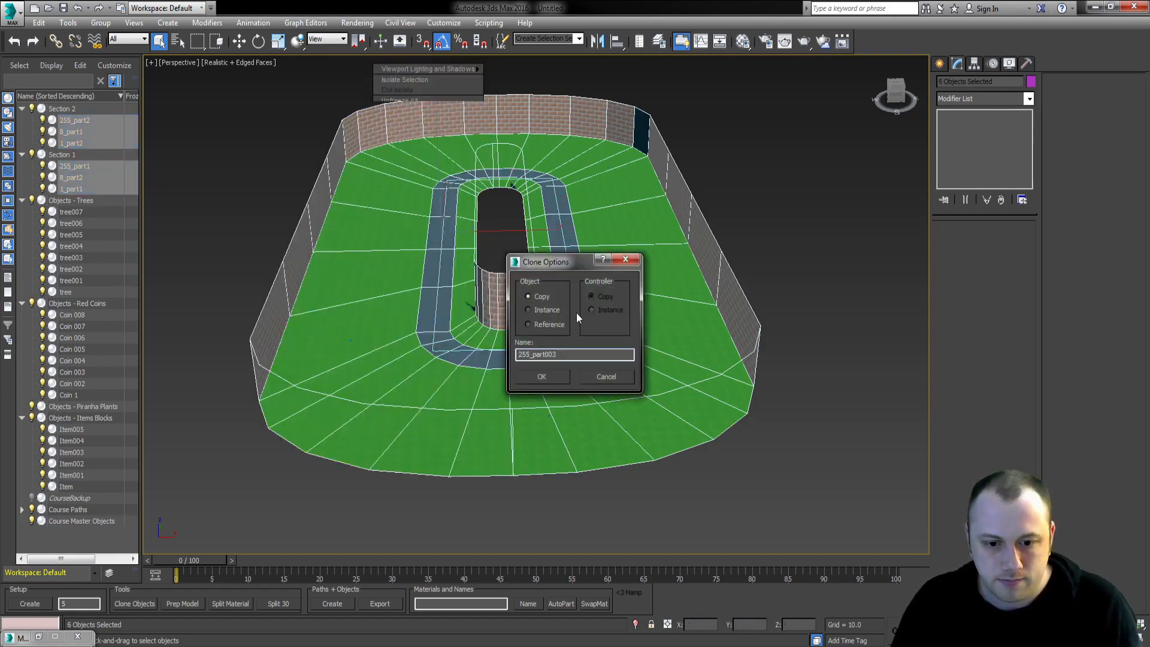
pyautogui.click(628, 378)
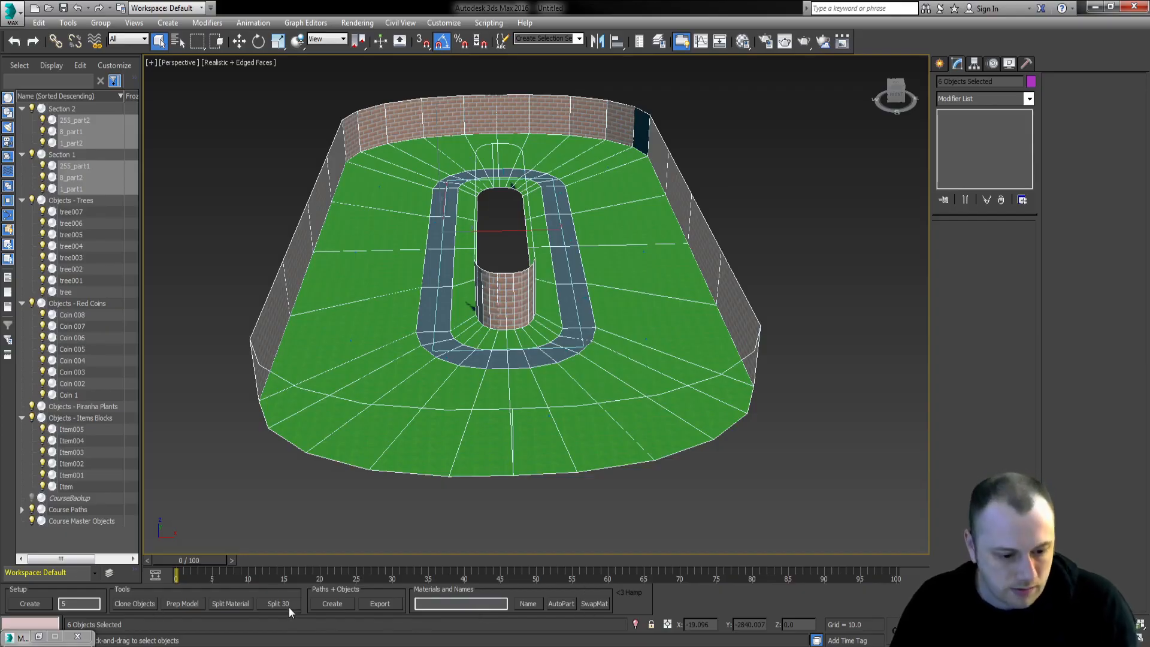
# - Duplicate the six selected parts with the Clone Objects script tool and move the copies from Temp Section under Course Master Objects
pyautogui.click(134, 603)
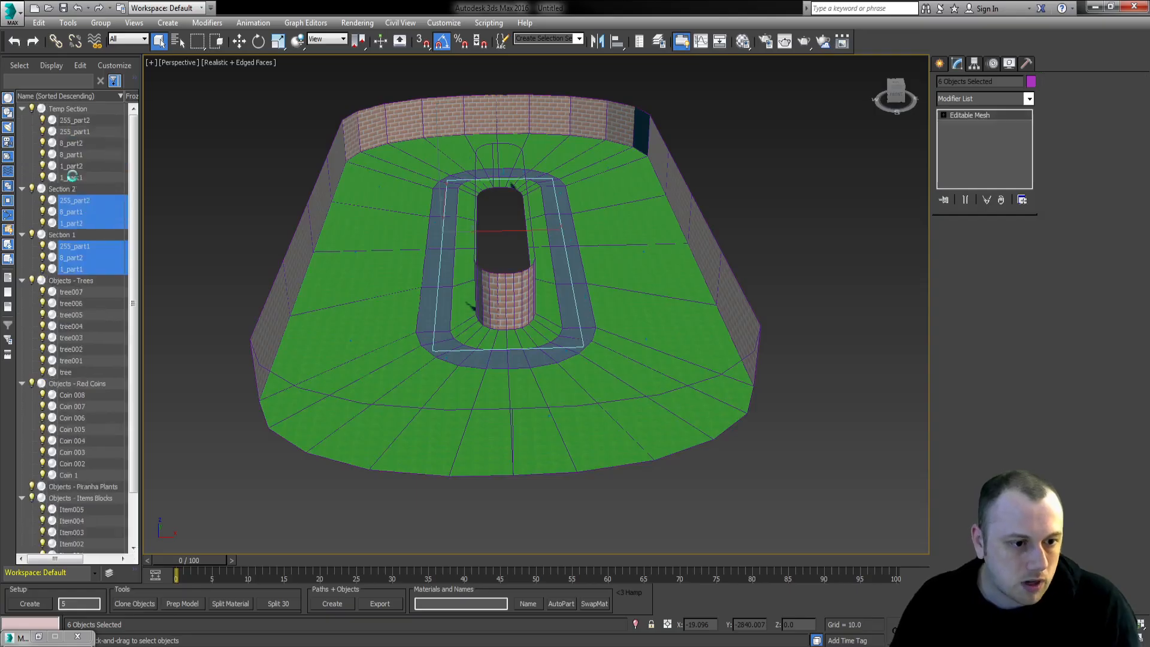
pyautogui.click(78, 123)
pyautogui.keyDown('shift'); pyautogui.click(123, 177); pyautogui.keyUp('shift')
pyautogui.moveTo(133, 176); pyautogui.dragTo(112, 324)
pyautogui.moveTo(74, 124); pyautogui.dragTo(102, 545)
pyautogui.click(695, 494)
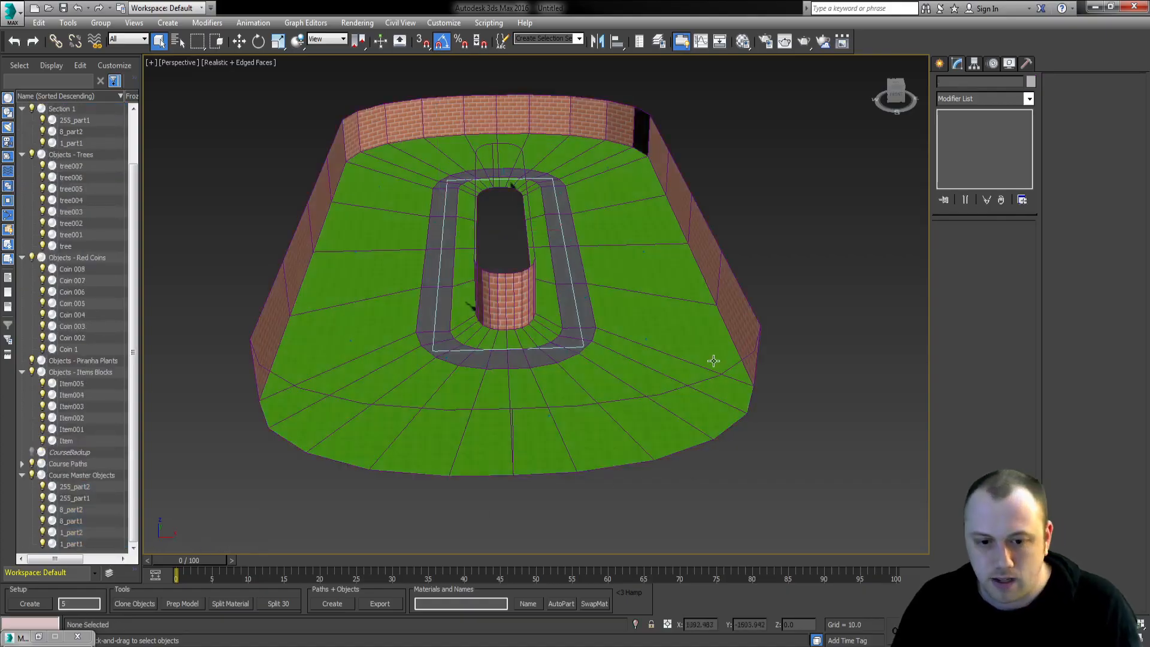
# - Export the scene over Demo.FBX in the Demo course folder, leaving the 3ds Max scene unsaved
pyautogui.hotkey('ctrl', 's')
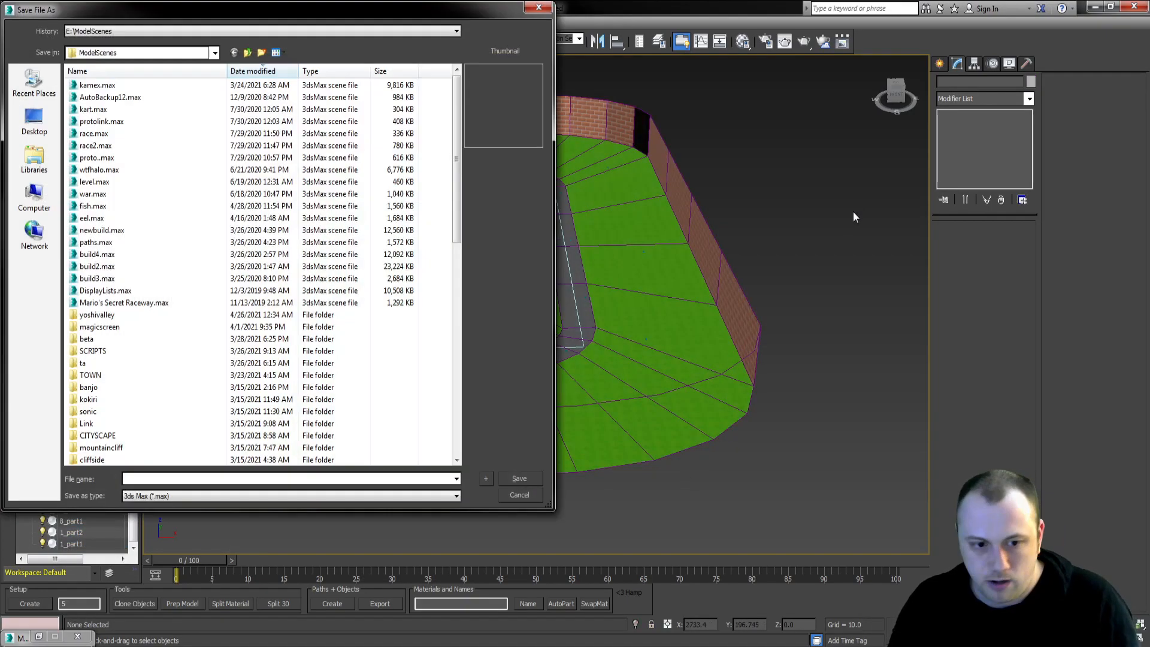
pyautogui.click(521, 497)
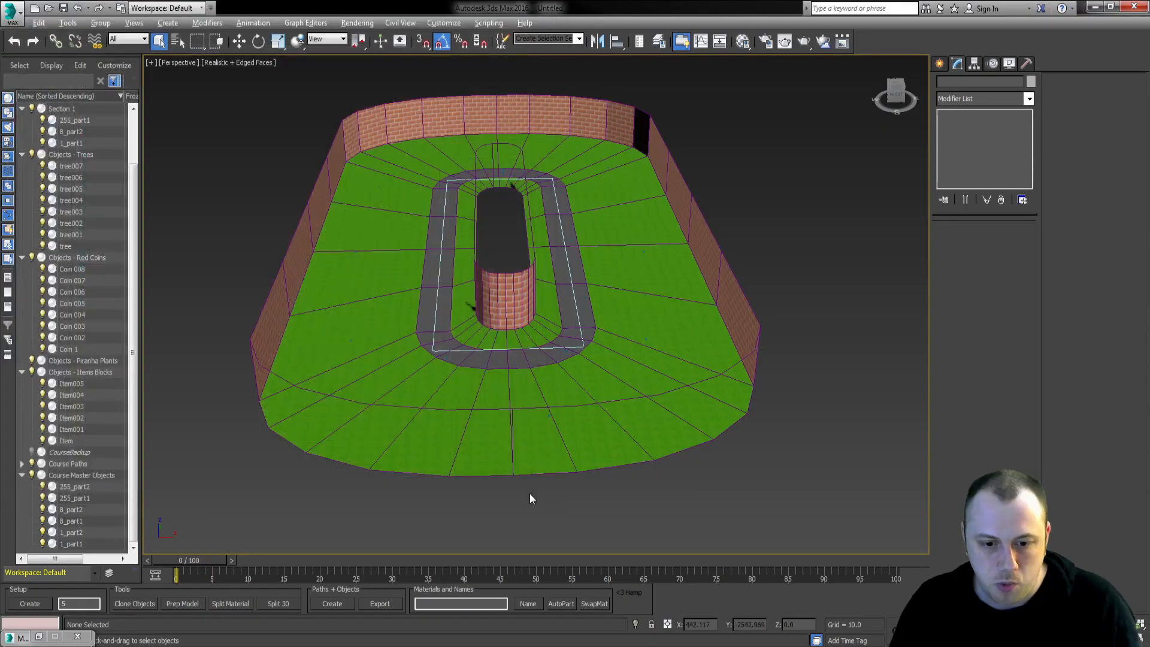
pyautogui.hotkey('ctrl', 'e')
pyautogui.doubleClick(86, 90)
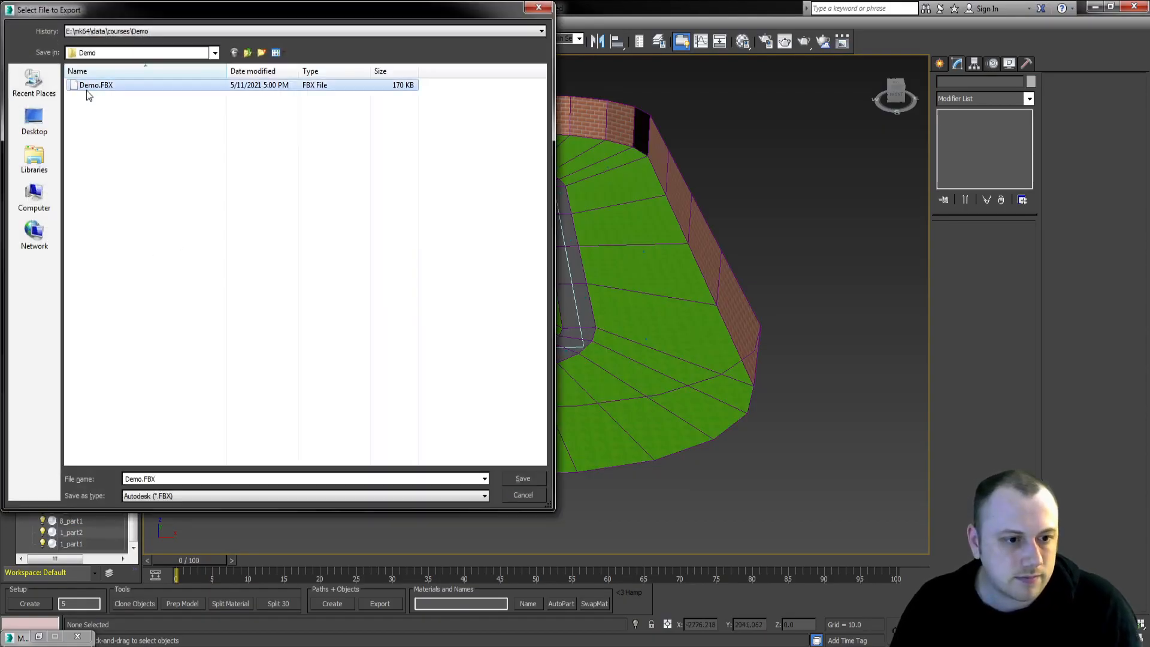
pyautogui.press('Return')
pyautogui.press('Return')
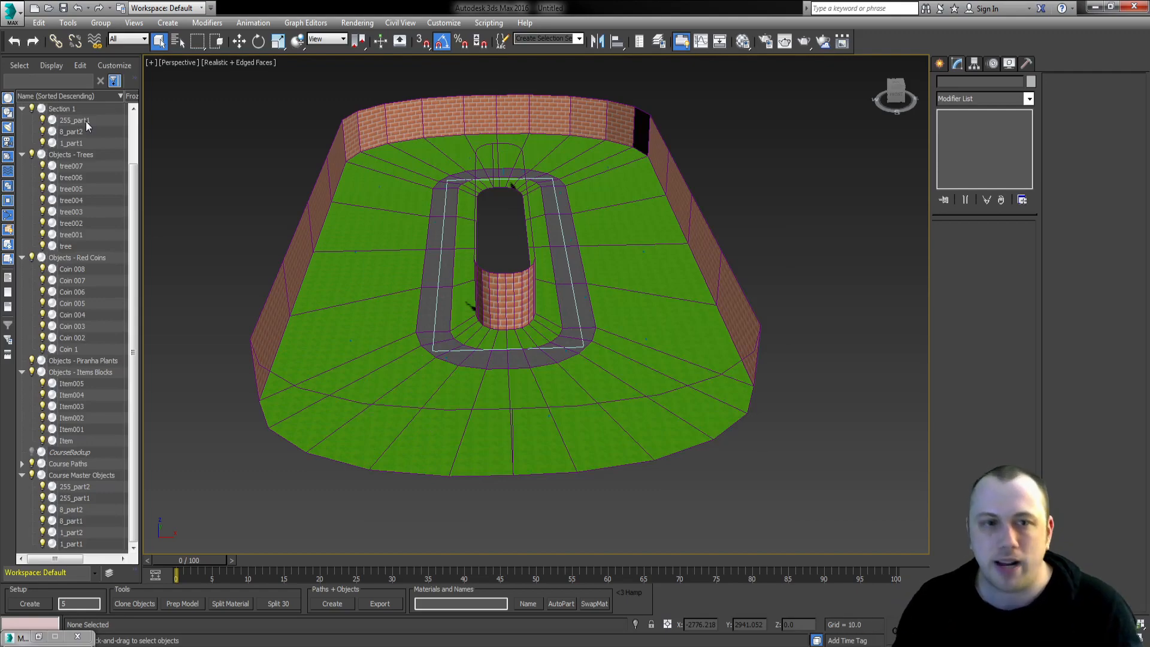
# - Select the Section 1 objects, then the Course Master Objects group, and switch to Notepad to write "Course Master Objects"
pyautogui.doubleClick(63, 110)
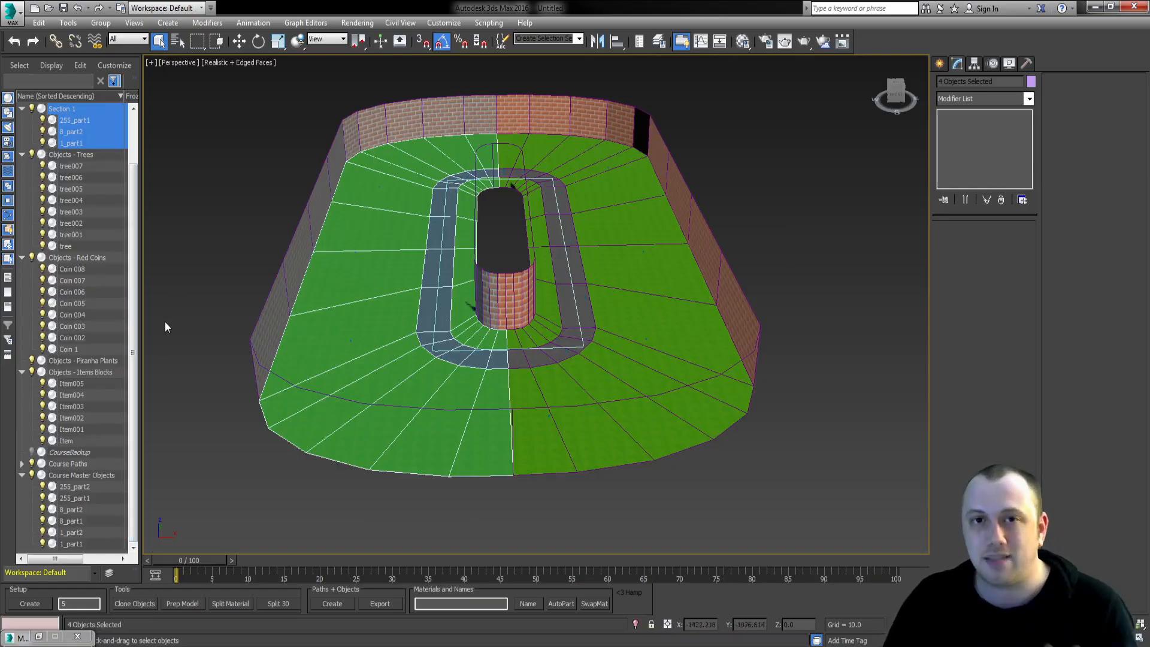
pyautogui.click(91, 473)
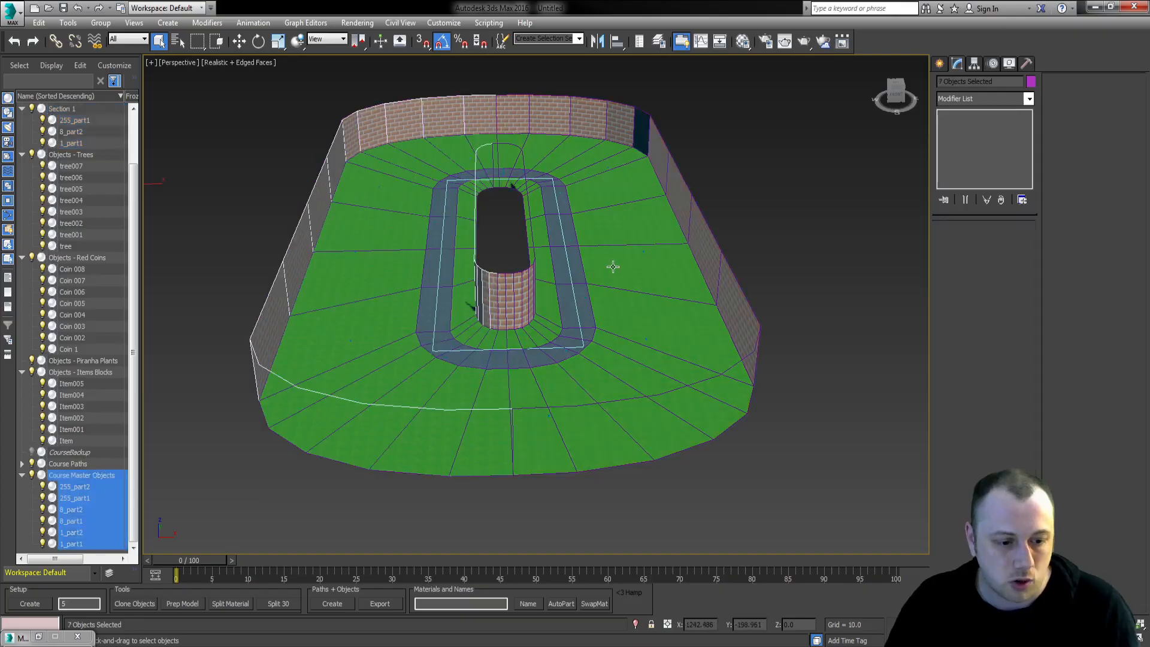
pyautogui.hotkey('alt', 'Tab')
pyautogui.hotkey('ctrl', 'a')
pyautogui.write('Co')
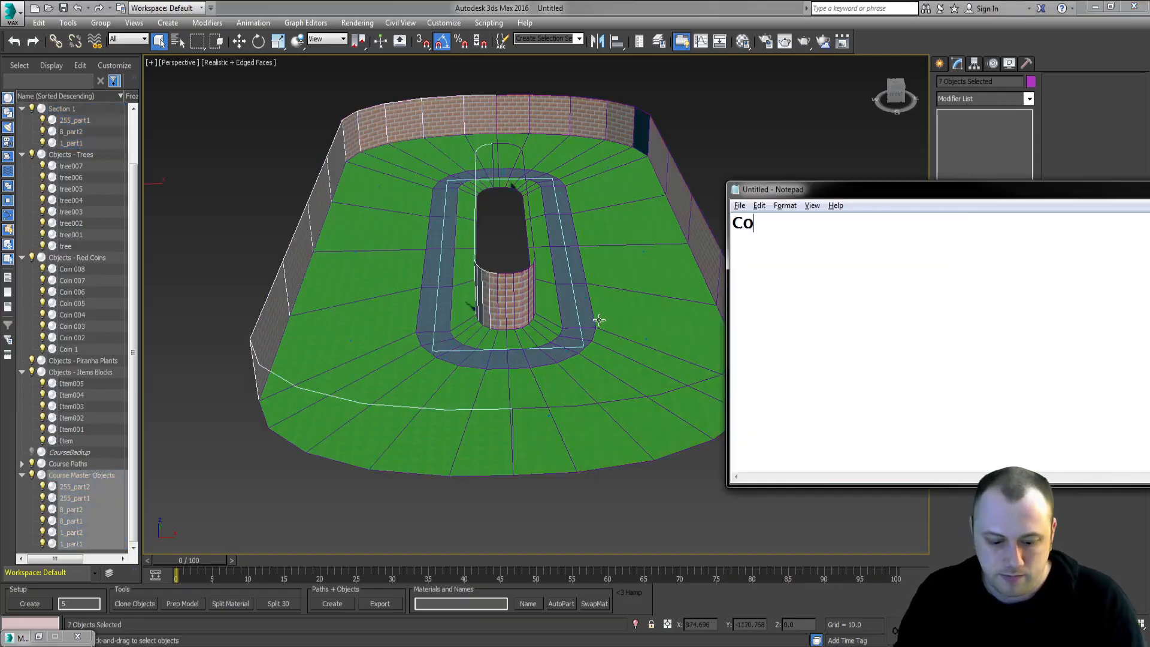
pyautogui.write('urse Master Objects')
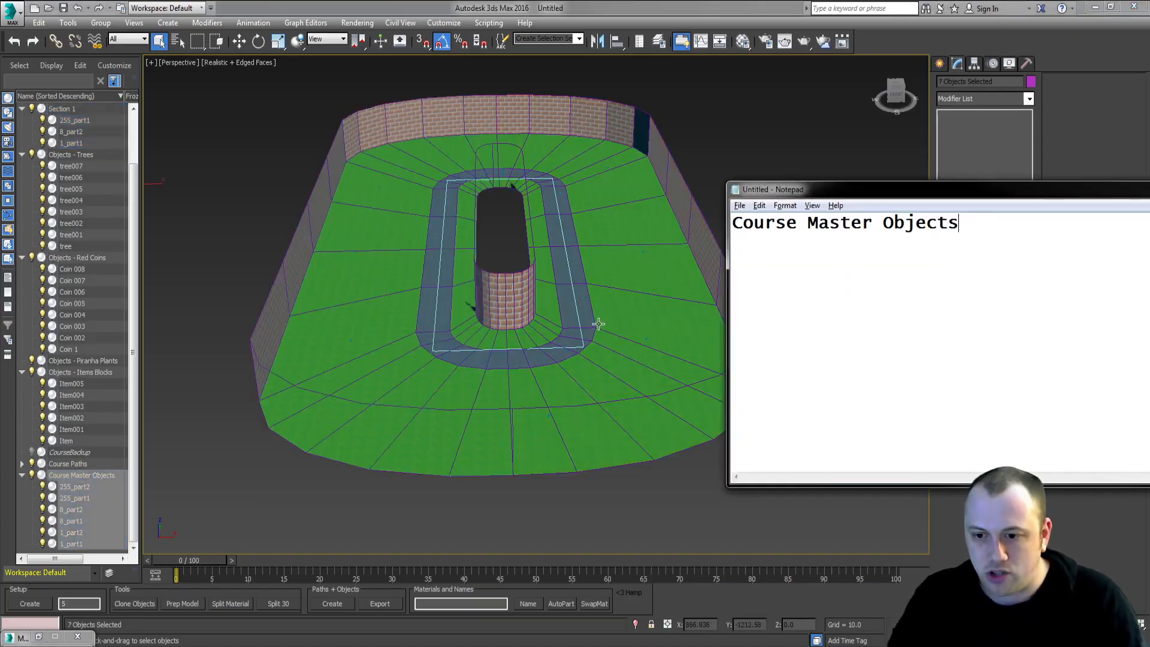
# - Switch to Tarmac64, open the Course Compiler and load Demo.FBX from the Demo course folder, dismissing the material messages
pyautogui.click(692, 51)
pyautogui.click(420, 130)
pyautogui.click(432, 143)
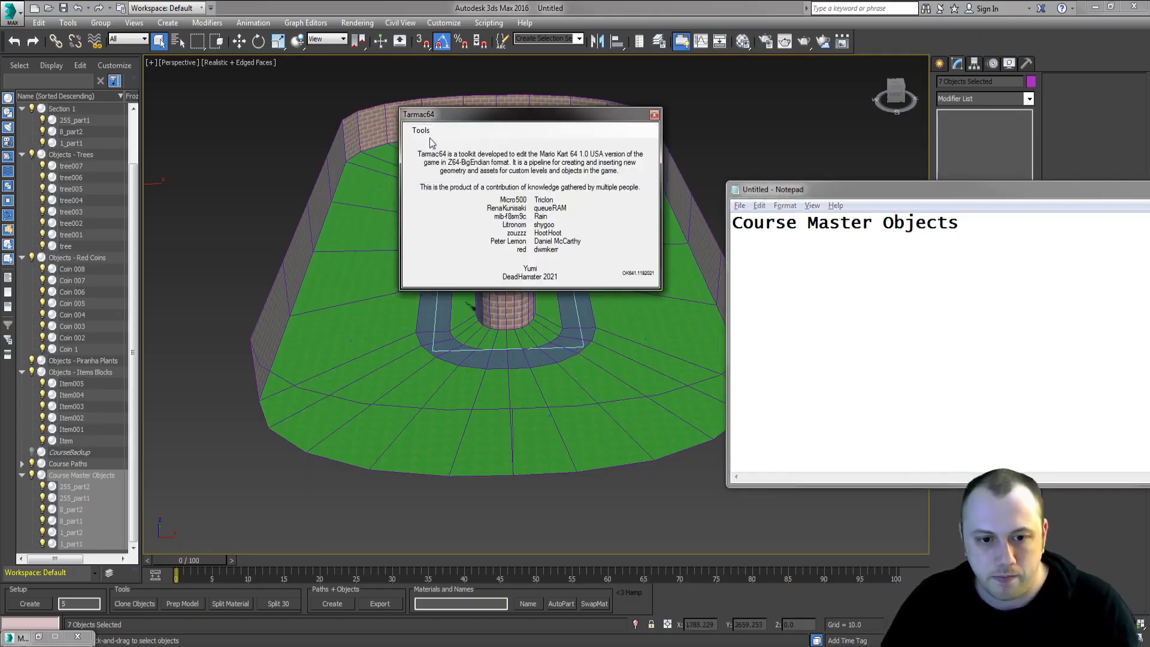
pyautogui.click(127, 135)
pyautogui.click(588, 369)
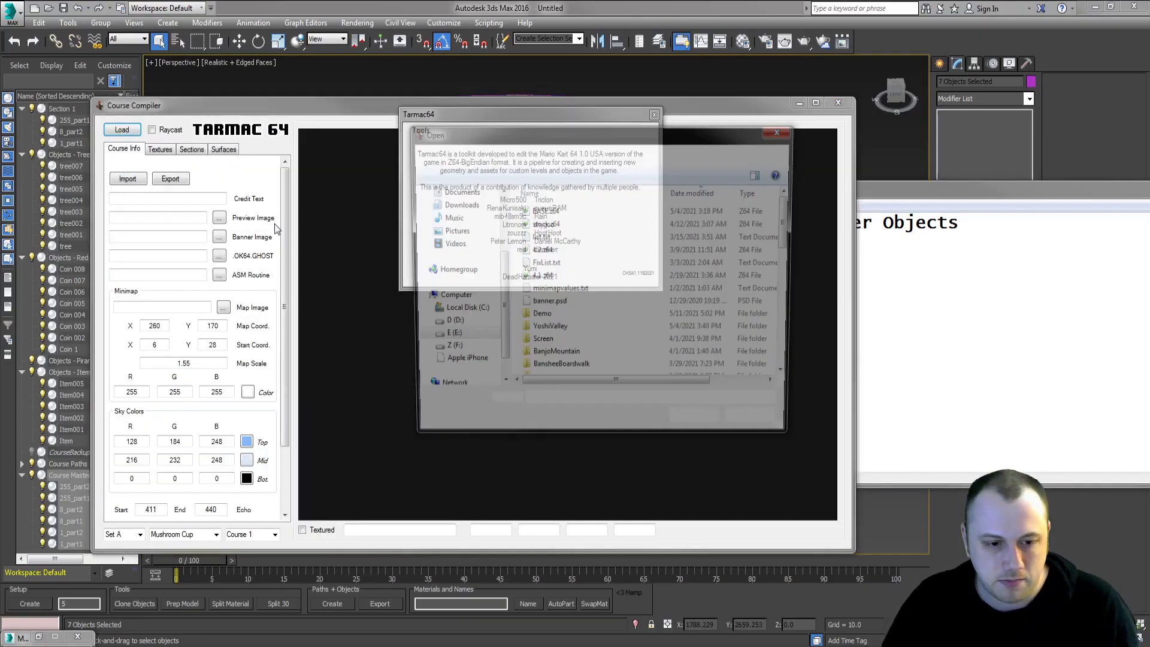
pyautogui.doubleClick(539, 317)
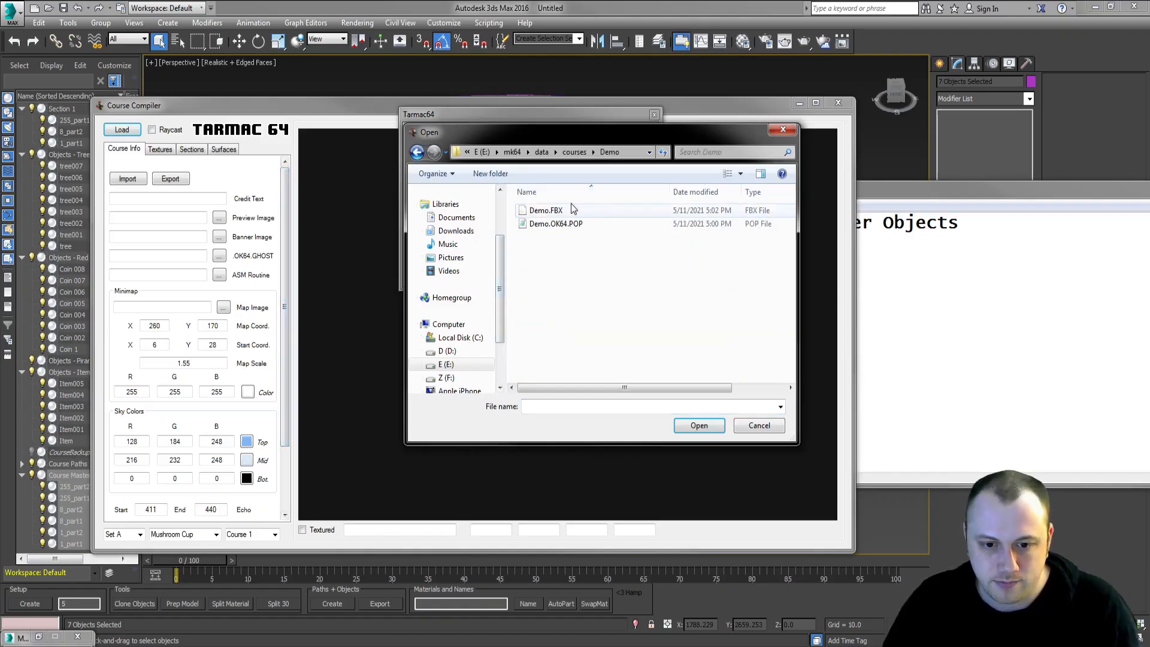
pyautogui.doubleClick(545, 210)
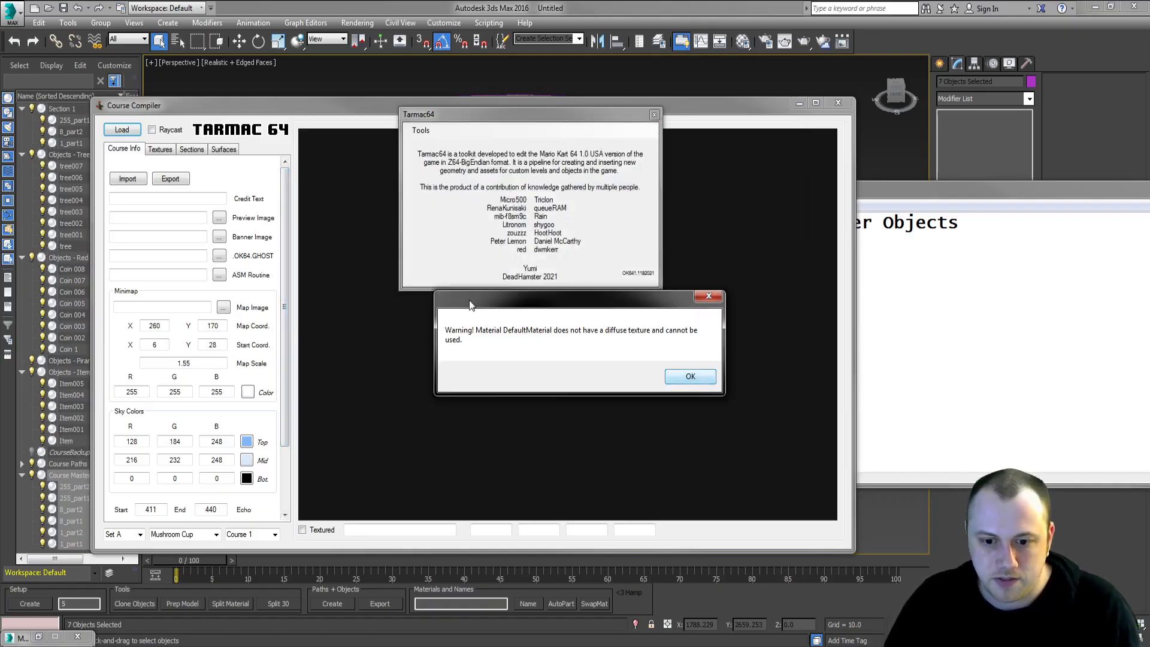
pyautogui.click(690, 376)
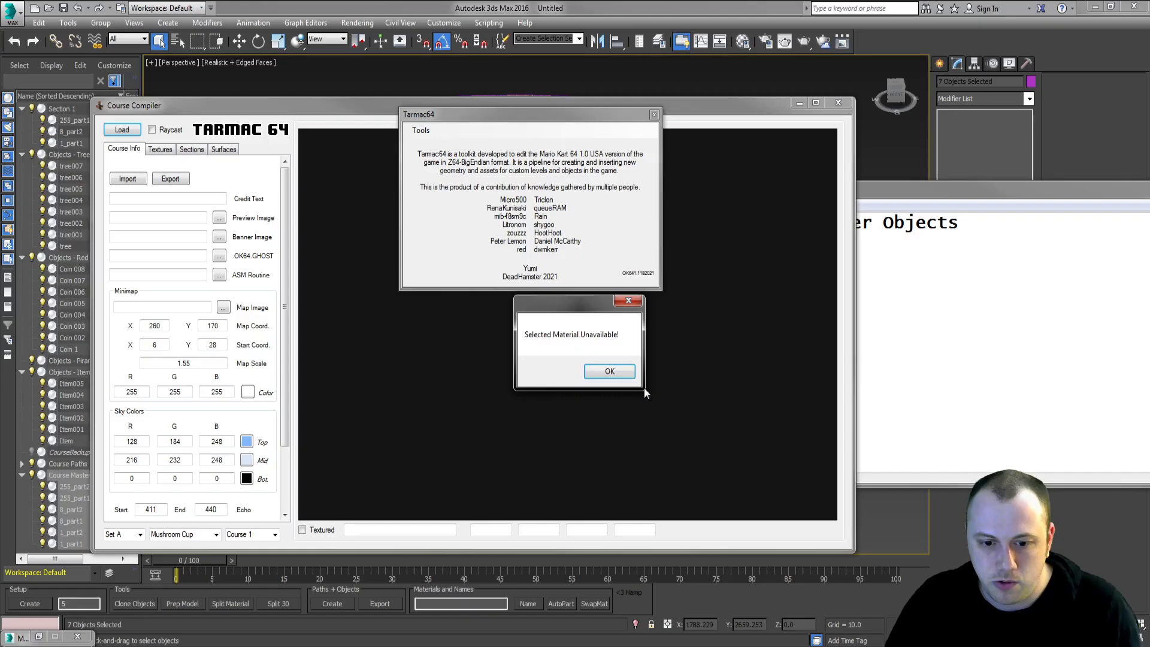
pyautogui.click(609, 373)
pyautogui.click(611, 376)
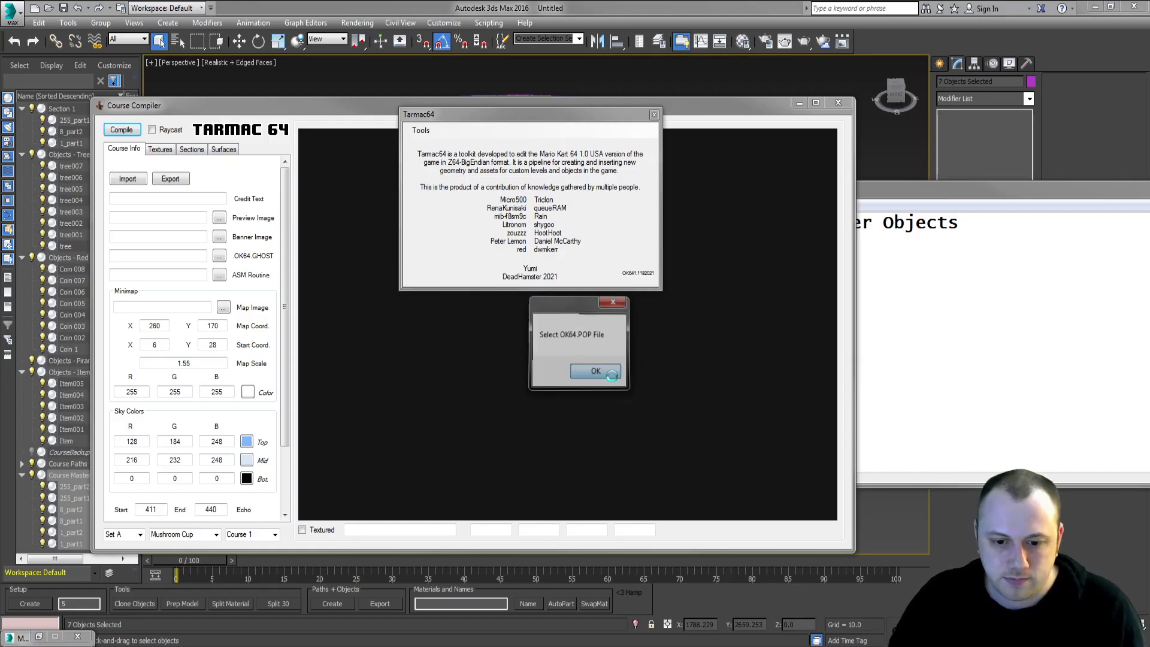
# - Load Demo.OK64.POP from the Demo folder as the path and object file
pyautogui.click(611, 375)
pyautogui.doubleClick(560, 334)
pyautogui.click(544, 229)
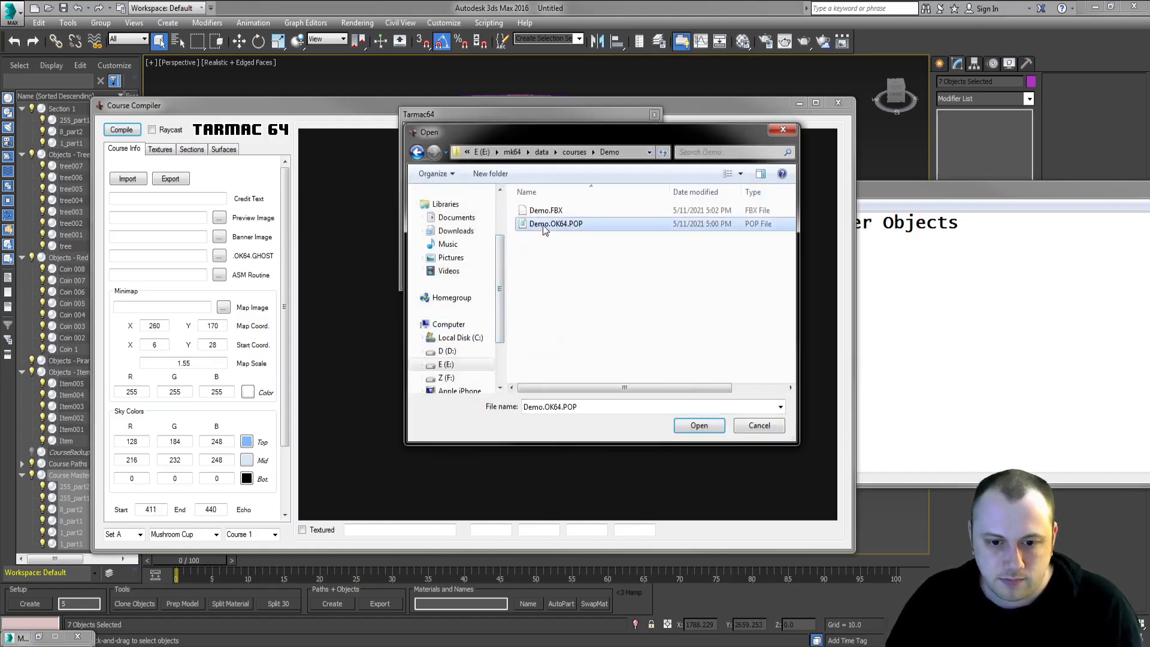
pyautogui.doubleClick(544, 229)
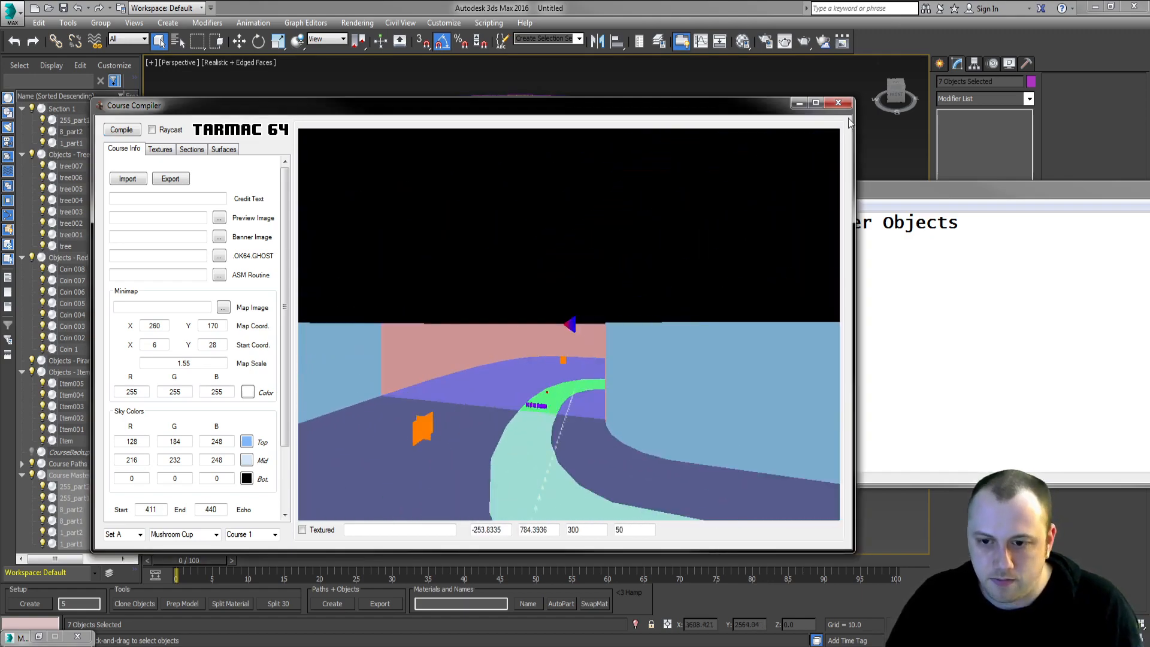
# - Maximize the Course Compiler and preview the course with textures, then return to the untextured view
pyautogui.click(815, 104)
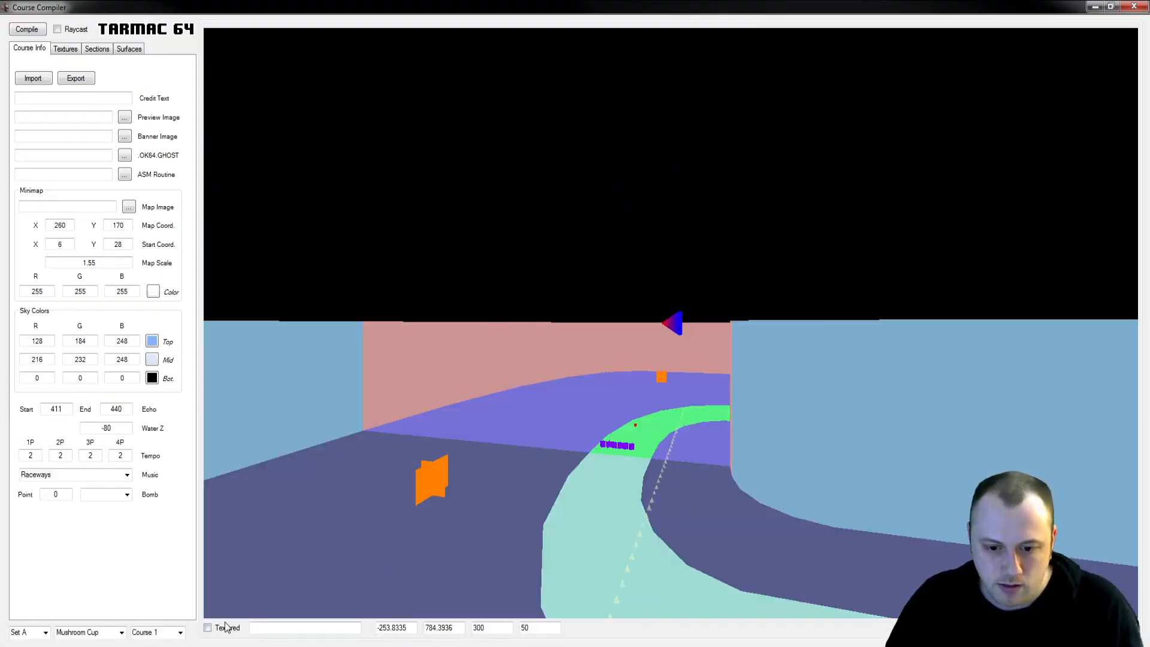
pyautogui.click(207, 627)
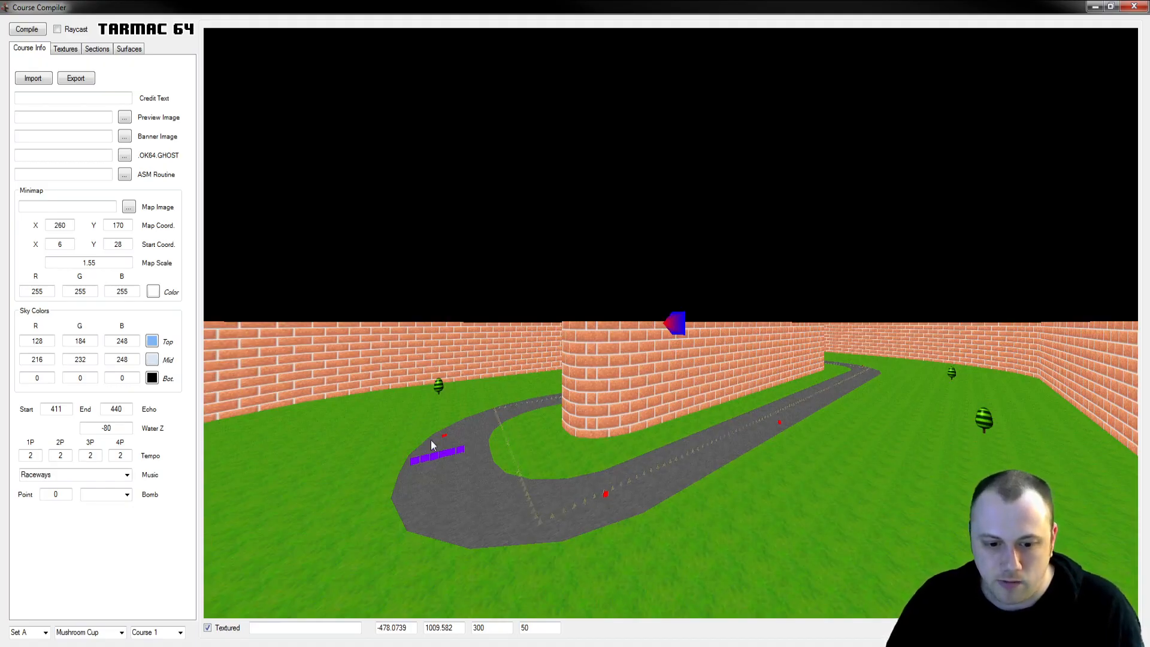
pyautogui.click(207, 627)
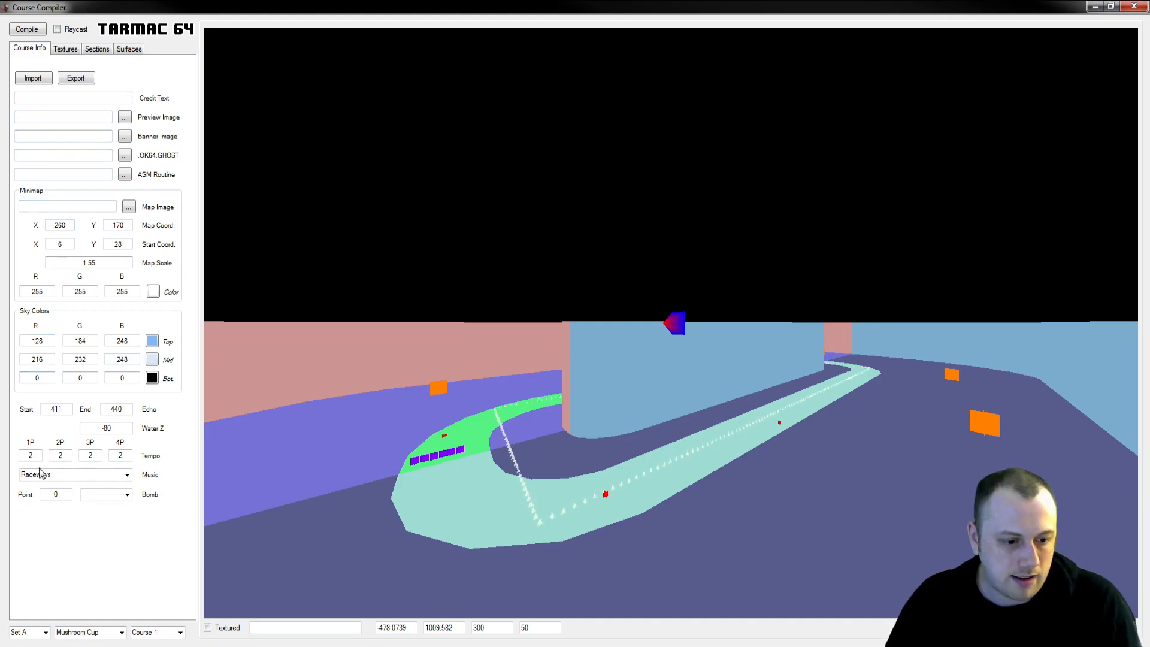
# - Set the course's echo start and end values to 0
pyautogui.doubleClick(67, 410)
pyautogui.write('0')
pyautogui.press('Tab')
pyautogui.write('0')
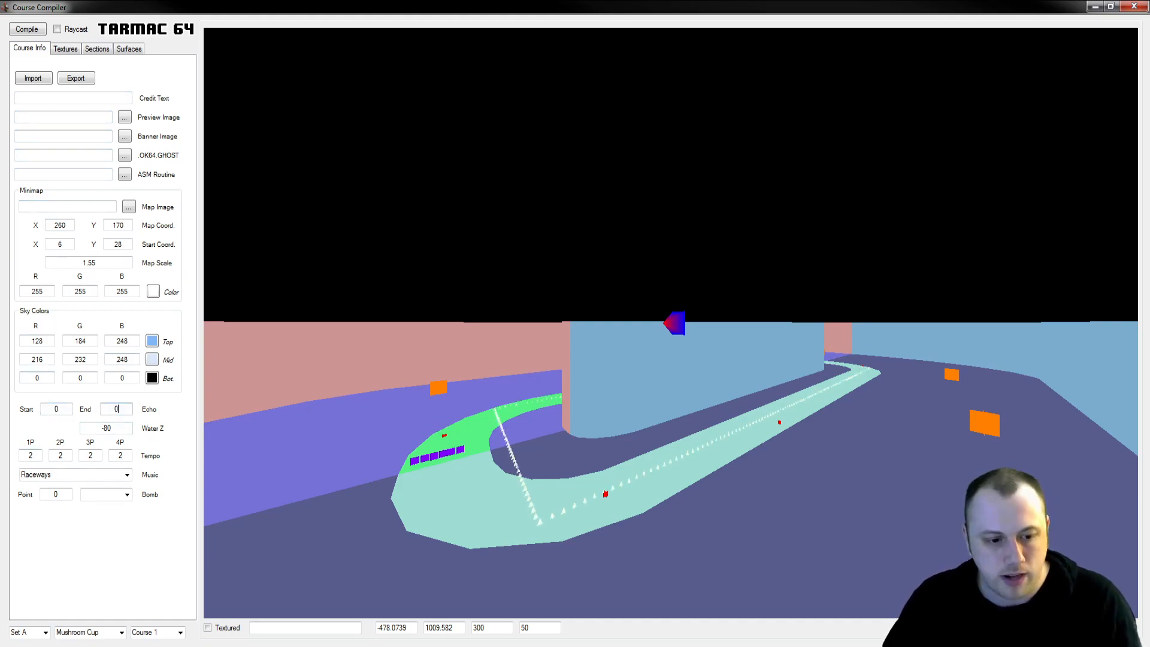
pyautogui.press('Tab')
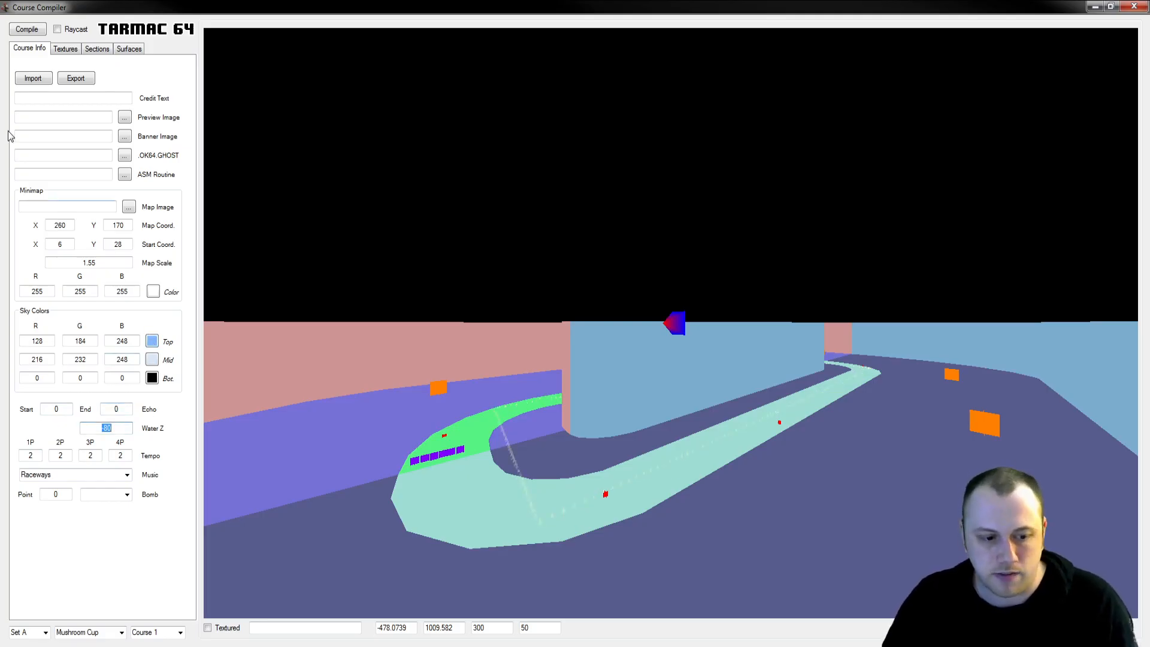
# - Examine the texture settings of the course's grass and road_b materials
pyautogui.click(65, 49)
pyautogui.click(170, 261)
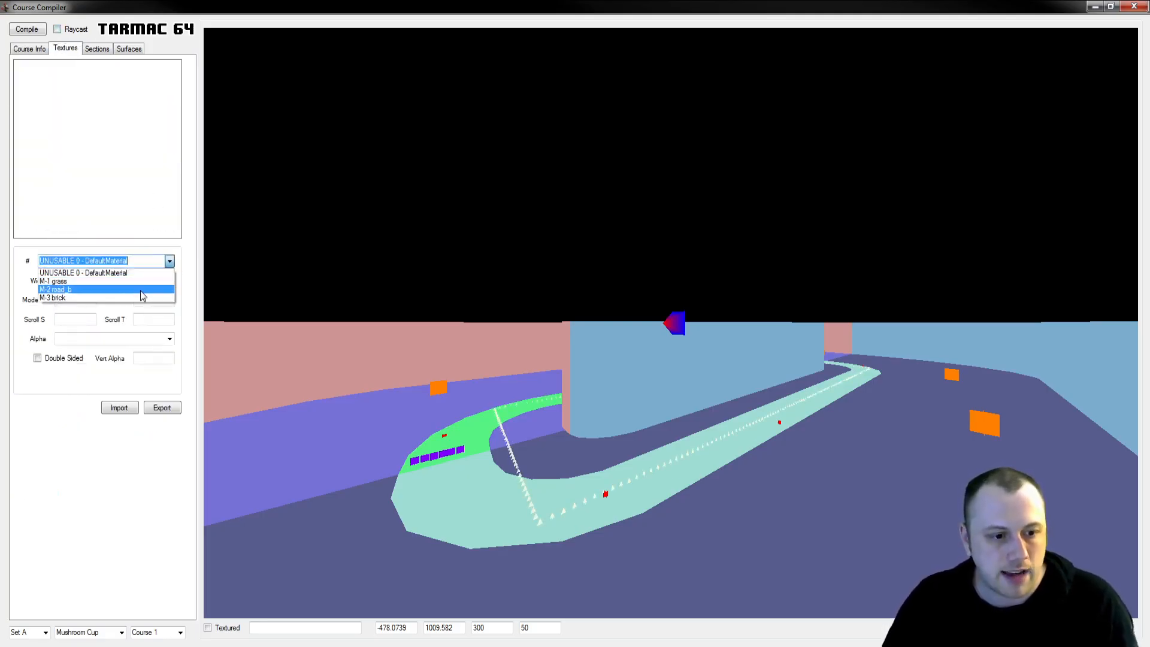
pyautogui.click(150, 279)
pyautogui.scroll(-2, 152, 263)
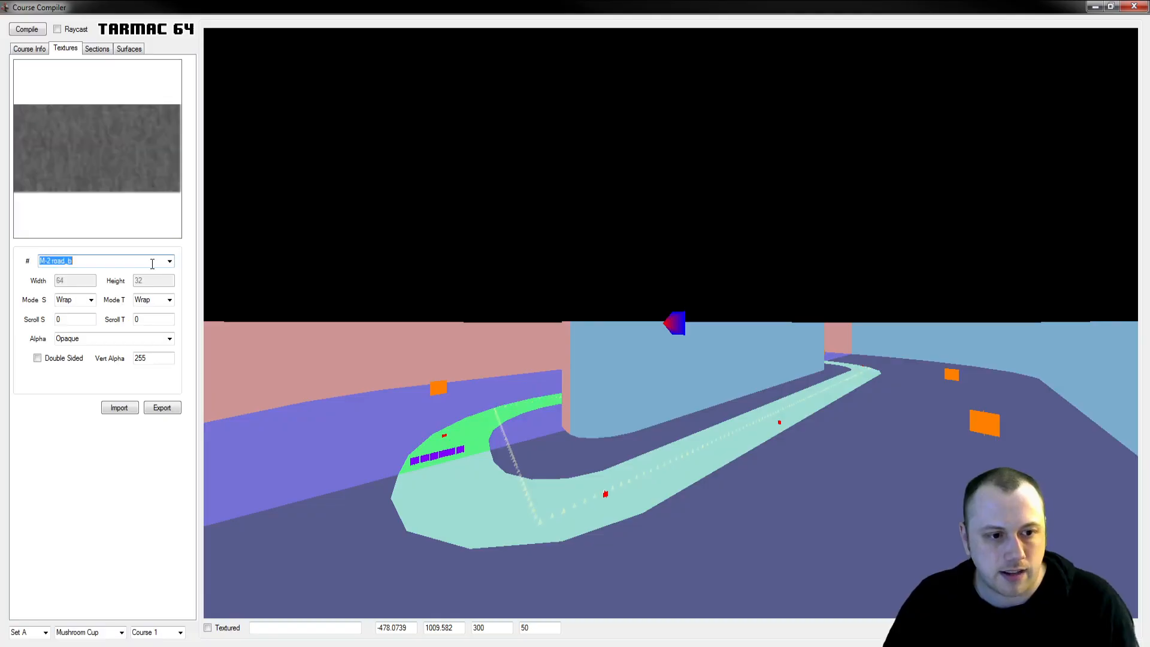
# - Examine the course's available sections and their part objects, then its list of surfaces
pyautogui.click(96, 50)
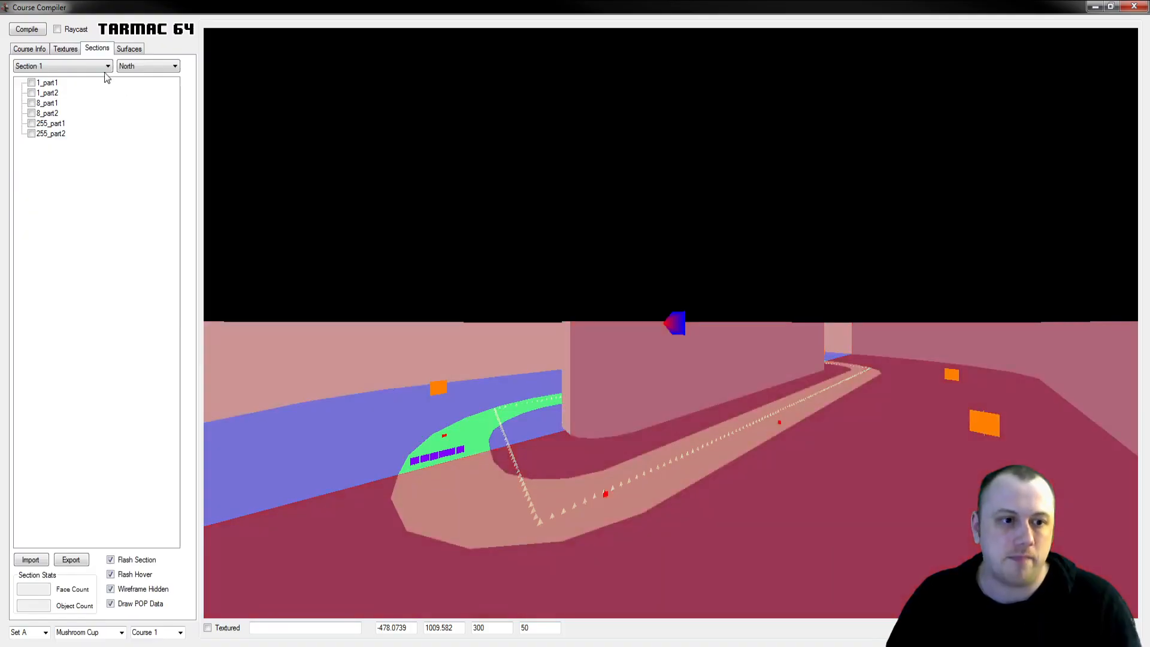
pyautogui.click(108, 66)
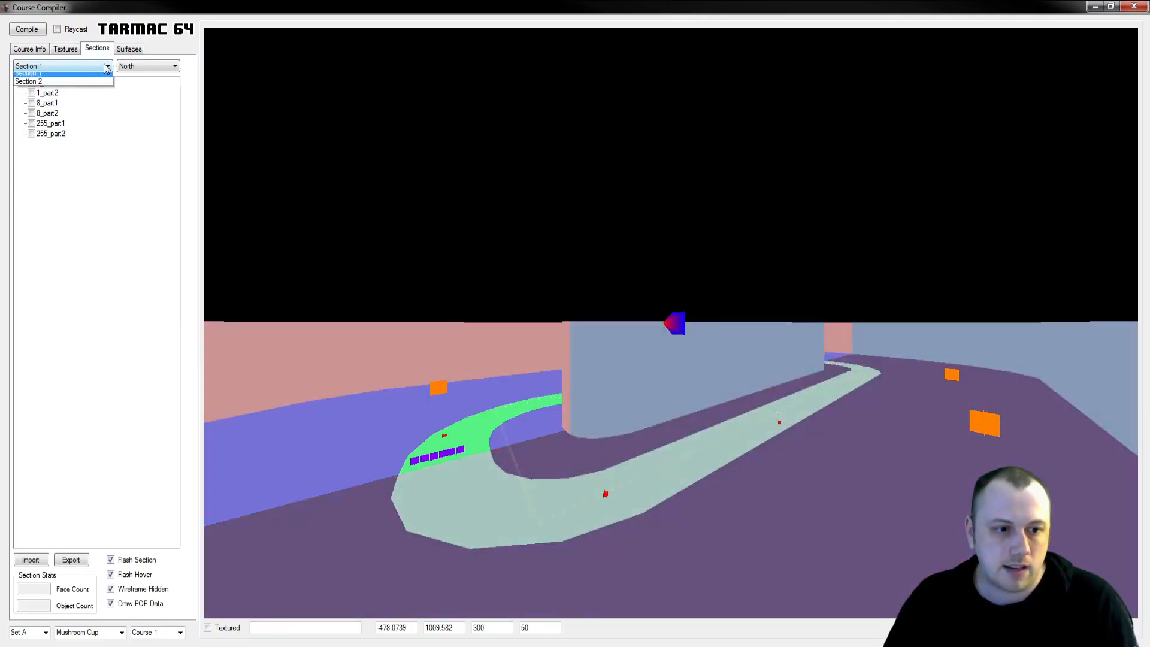
pyautogui.click(107, 72)
pyautogui.click(129, 48)
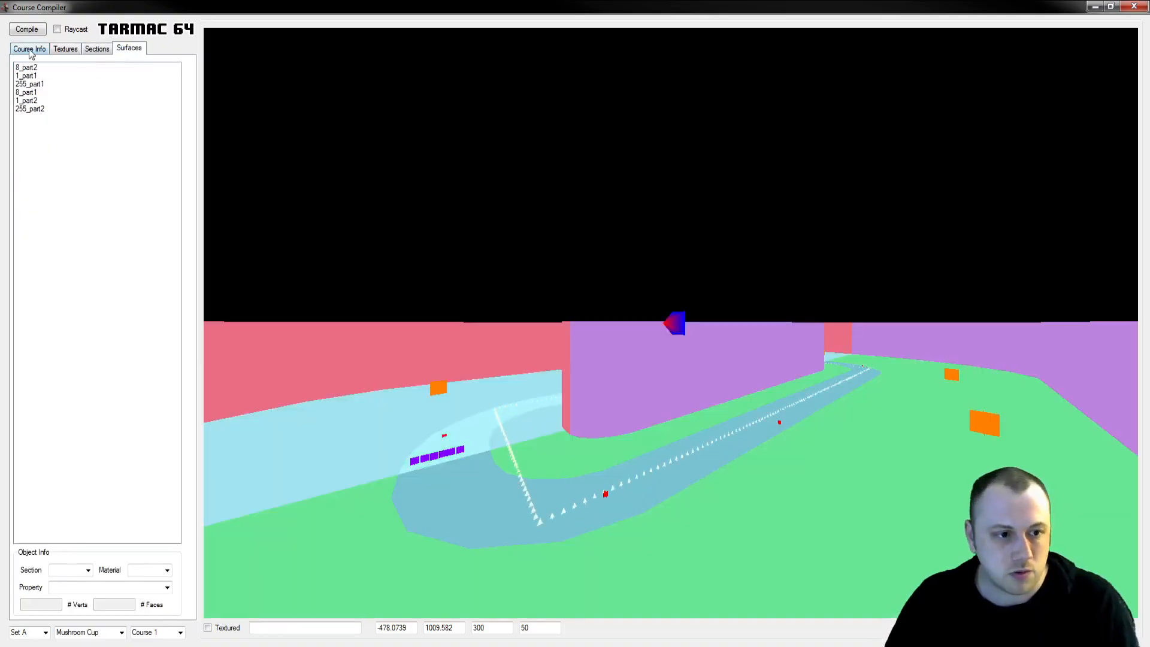
# - Return to the course information and compile the course, using BASE.z64 as the base ROM
pyautogui.click(29, 48)
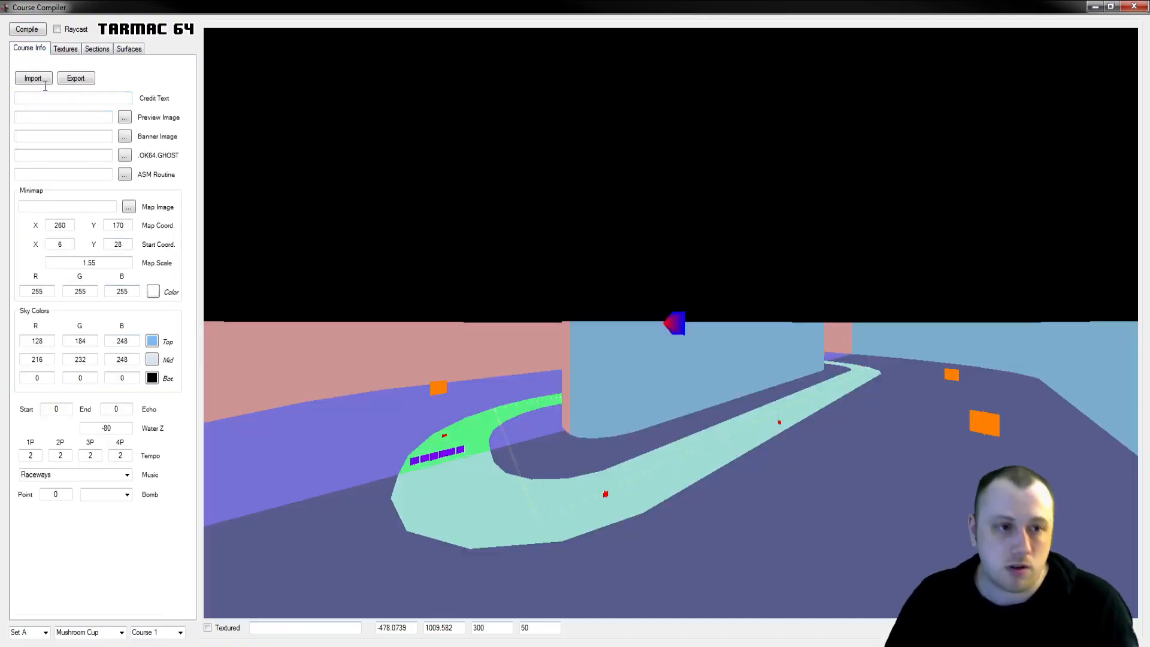
pyautogui.click(26, 29)
pyautogui.press('Return')
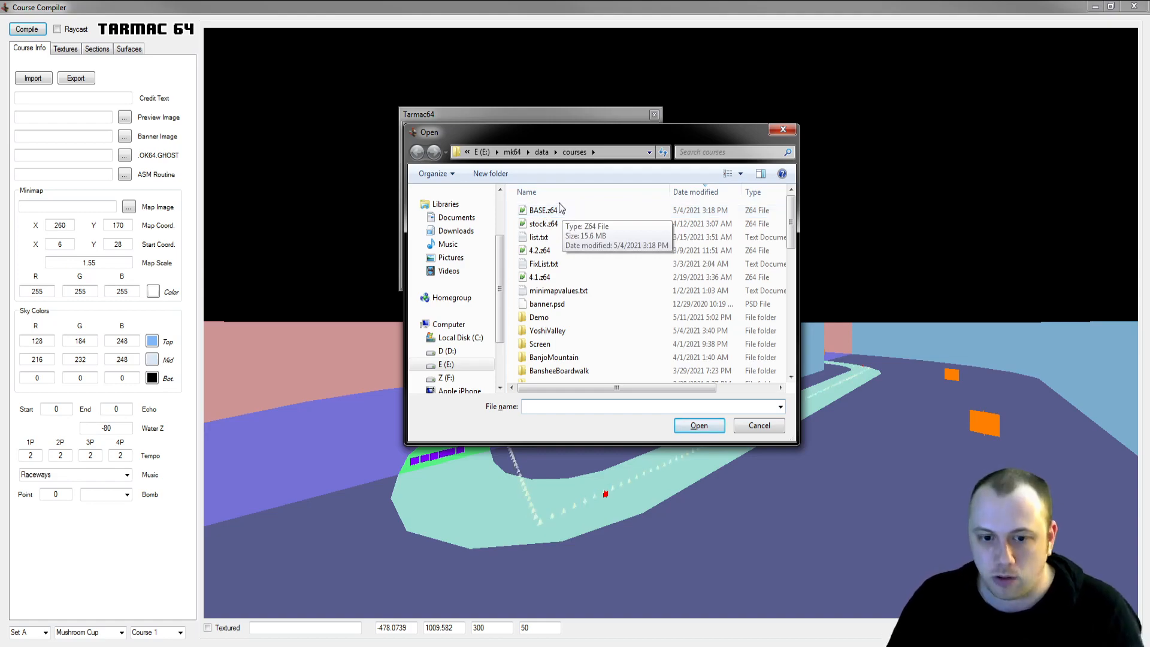
pyautogui.click(563, 209)
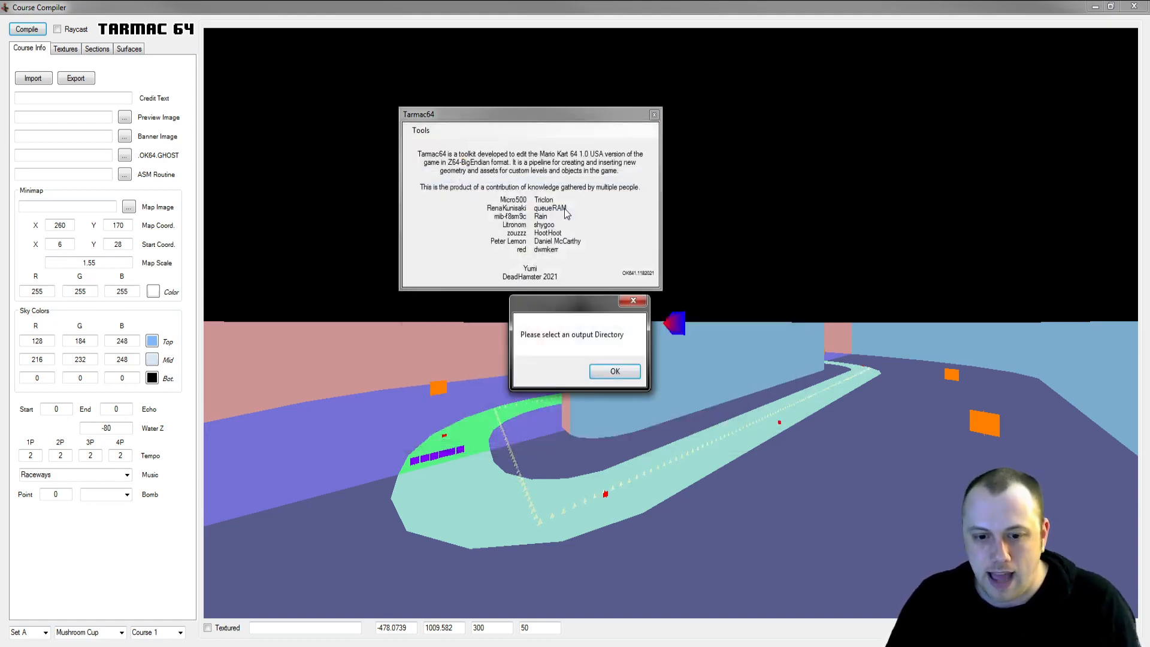
# - Create a folder named output inside the Demo course folder and select it as the compile output directory
pyautogui.press('Return')
pyautogui.doubleClick(542, 209)
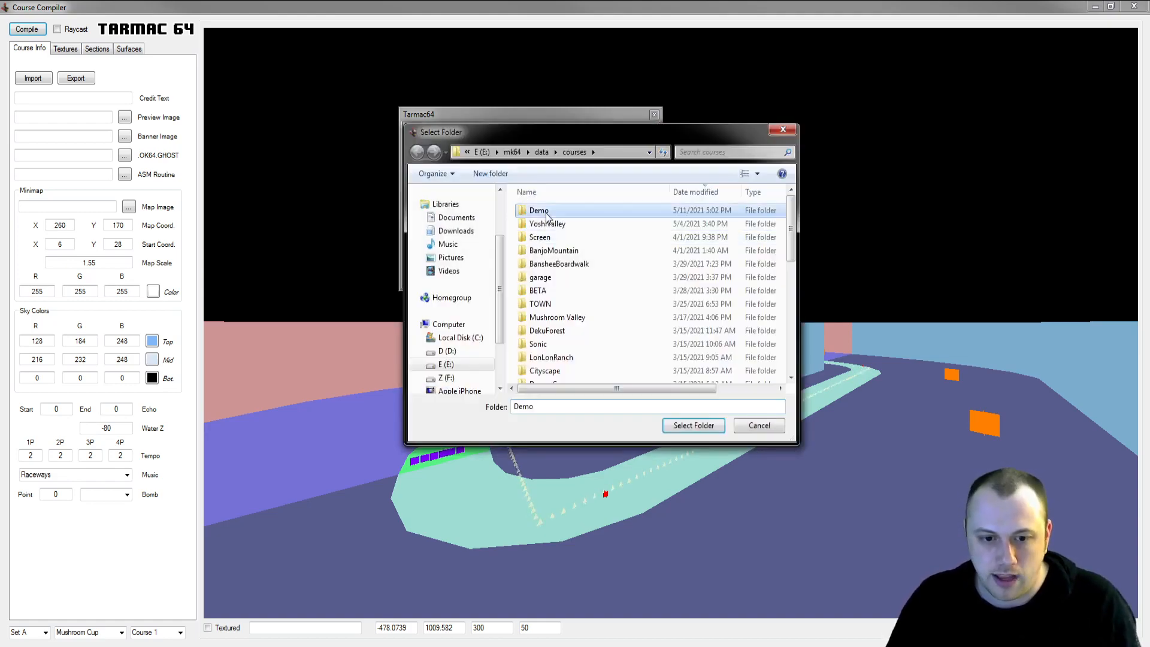
pyautogui.click(490, 175)
pyautogui.write('output')
pyautogui.press('Return')
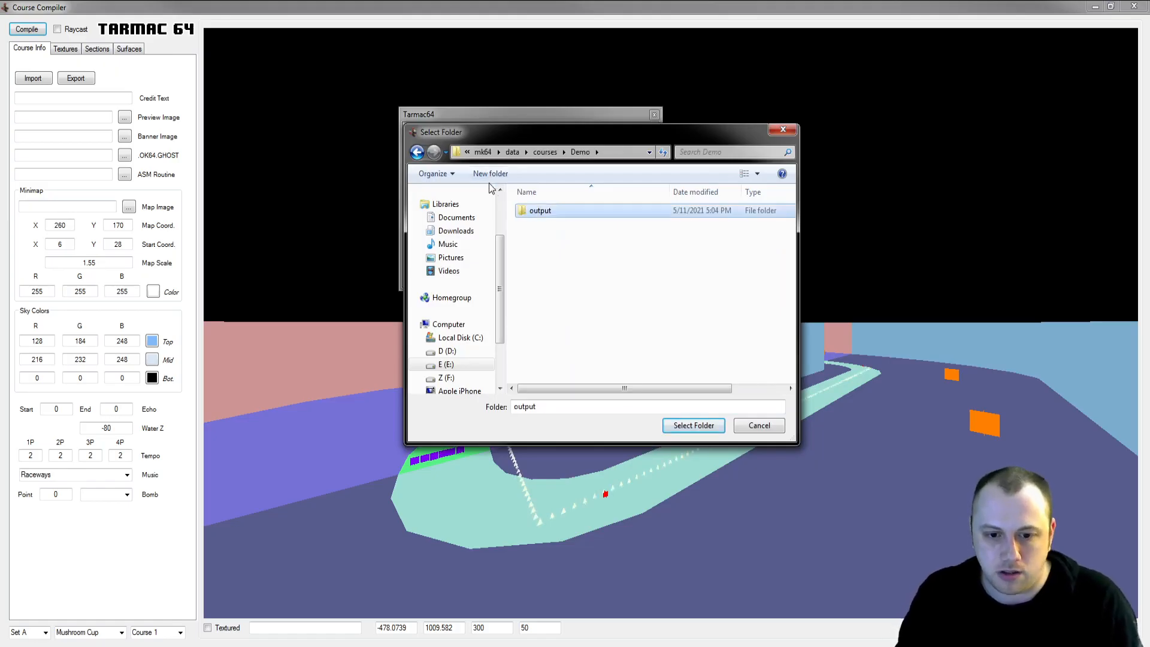
pyautogui.press('Return')
pyautogui.click(699, 427)
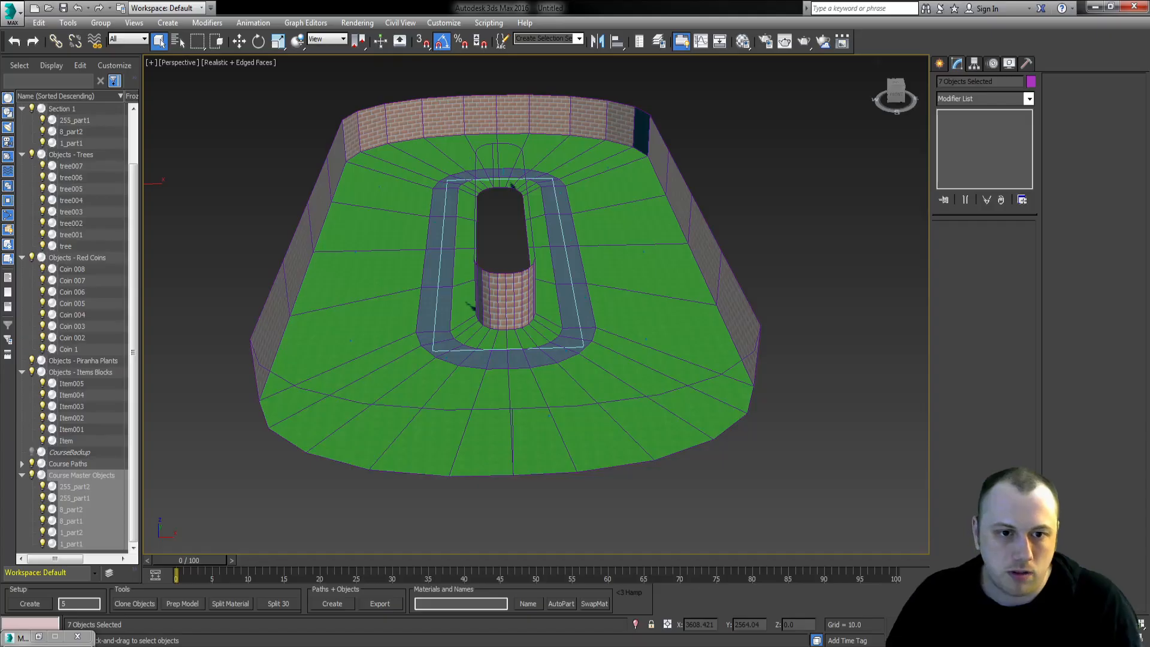
# - Browse to E:\mk64\data\courses\Demo\output in the file explorer and open the compiled Mario Kart 64 (U) [!].z64 ROM
pyautogui.write('E:\\mk64\\data\\sample')
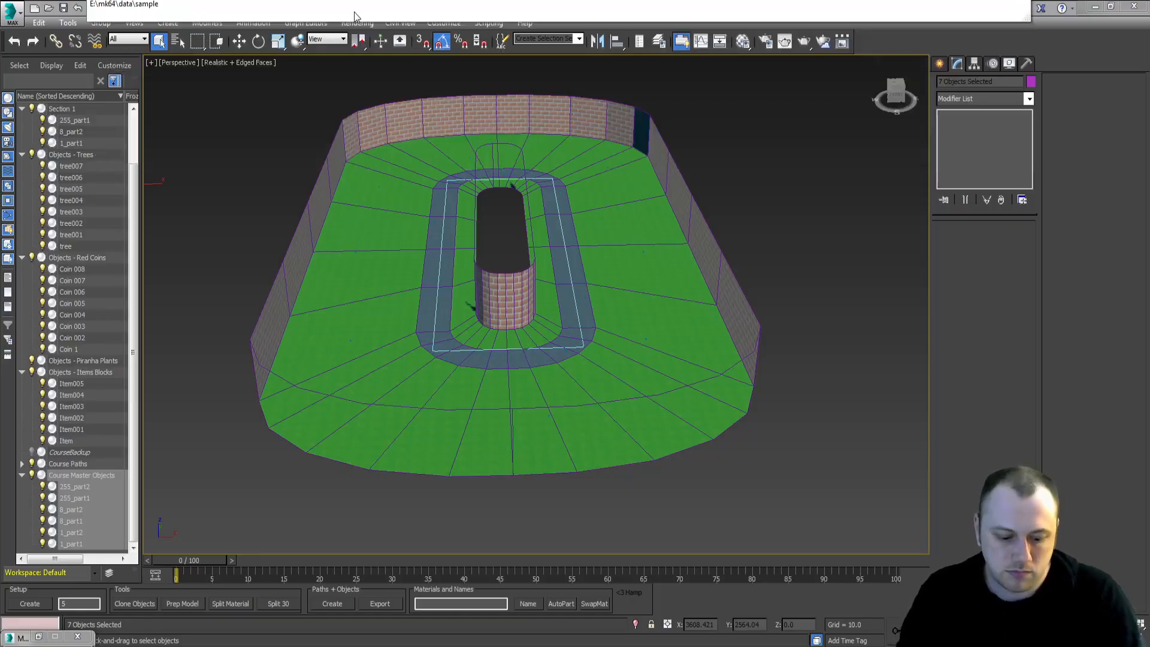
pyautogui.press('BackSpace')
pyautogui.write('courses')
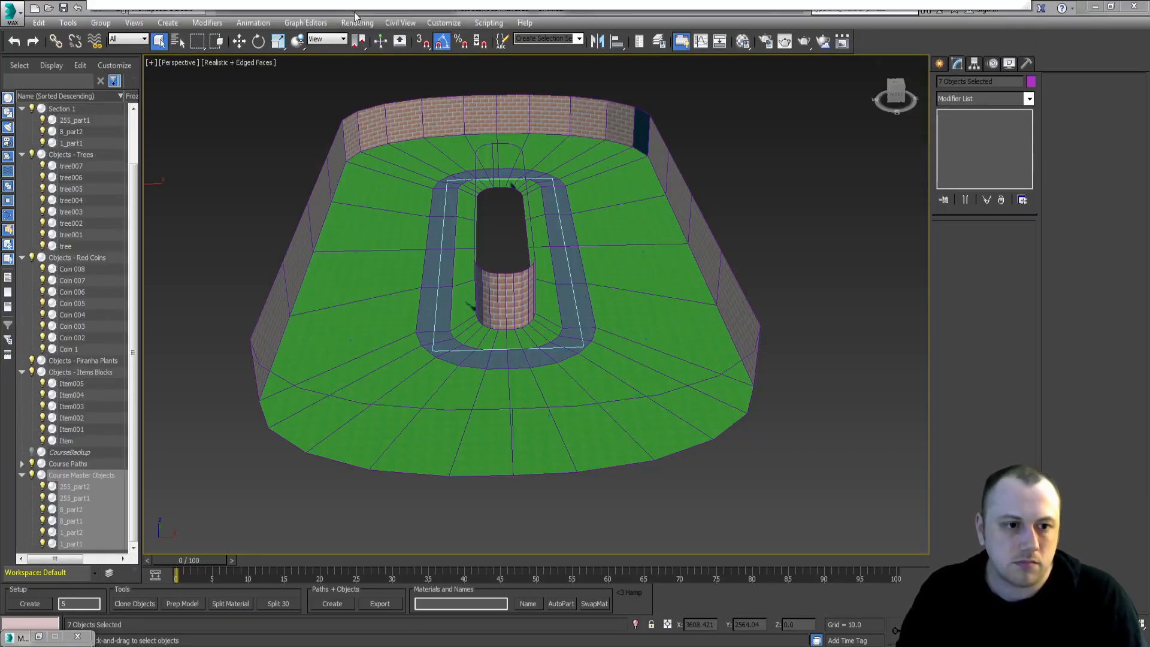
pyautogui.press('Return')
pyautogui.doubleClick(559, 384)
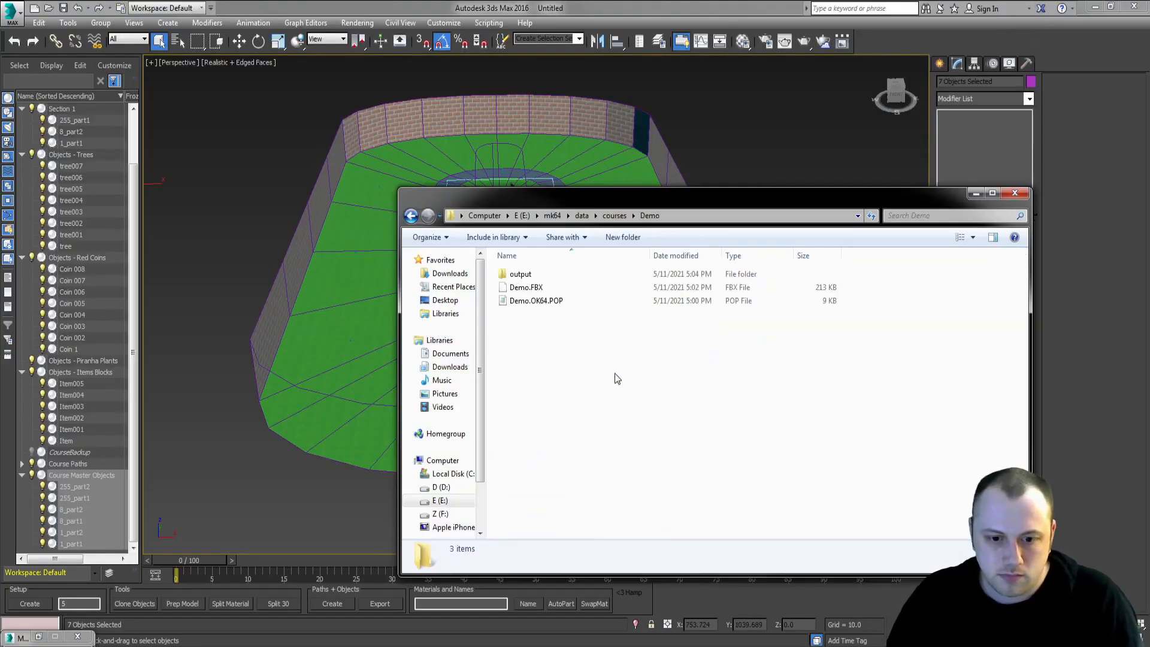
pyautogui.doubleClick(575, 273)
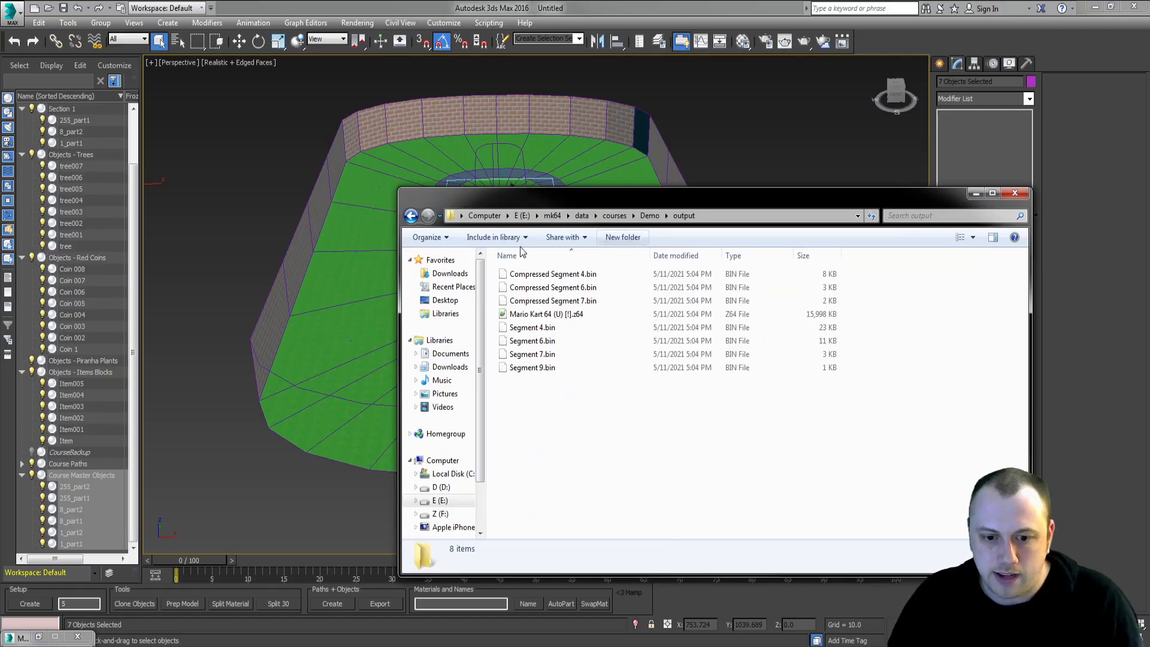
pyautogui.click(551, 317)
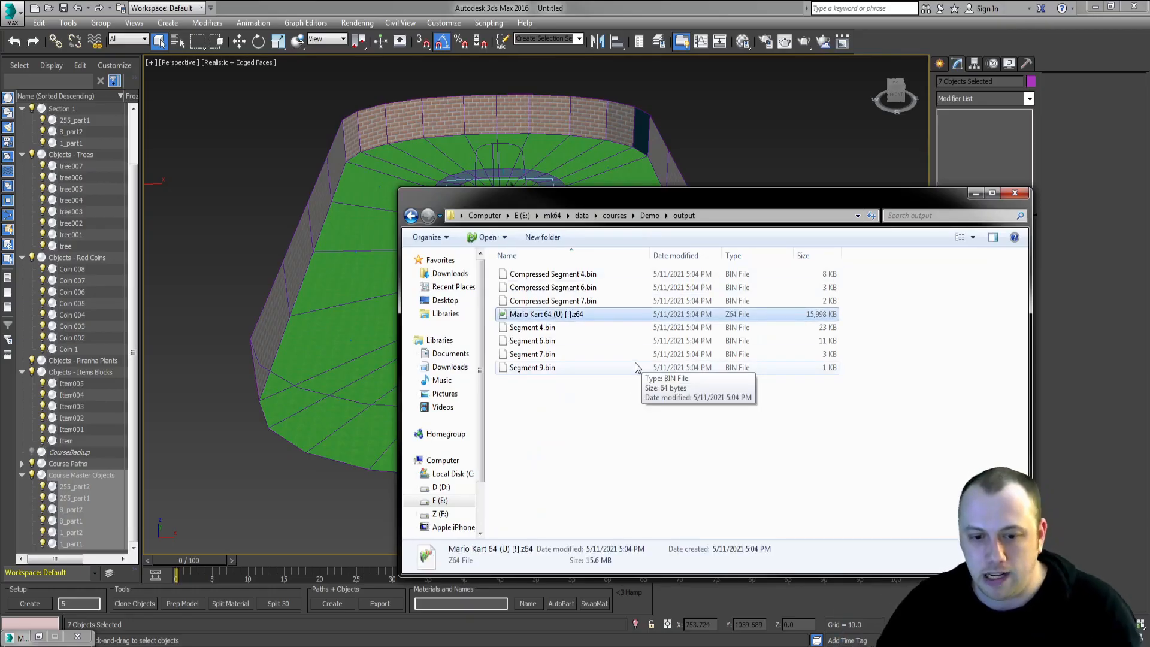
pyautogui.doubleClick(551, 312)
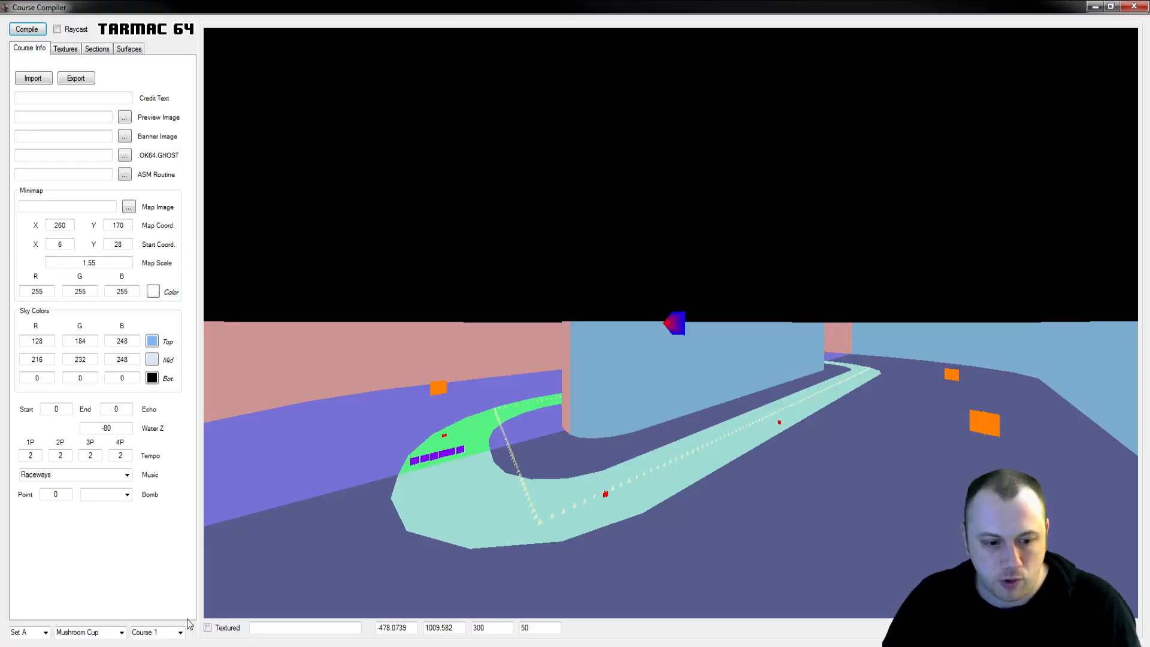
# - Examine the available set, cup and course slots in Course Compiler, keeping Set A, Mushroom Cup and Course 1
pyautogui.click(46, 632)
pyautogui.click(47, 633)
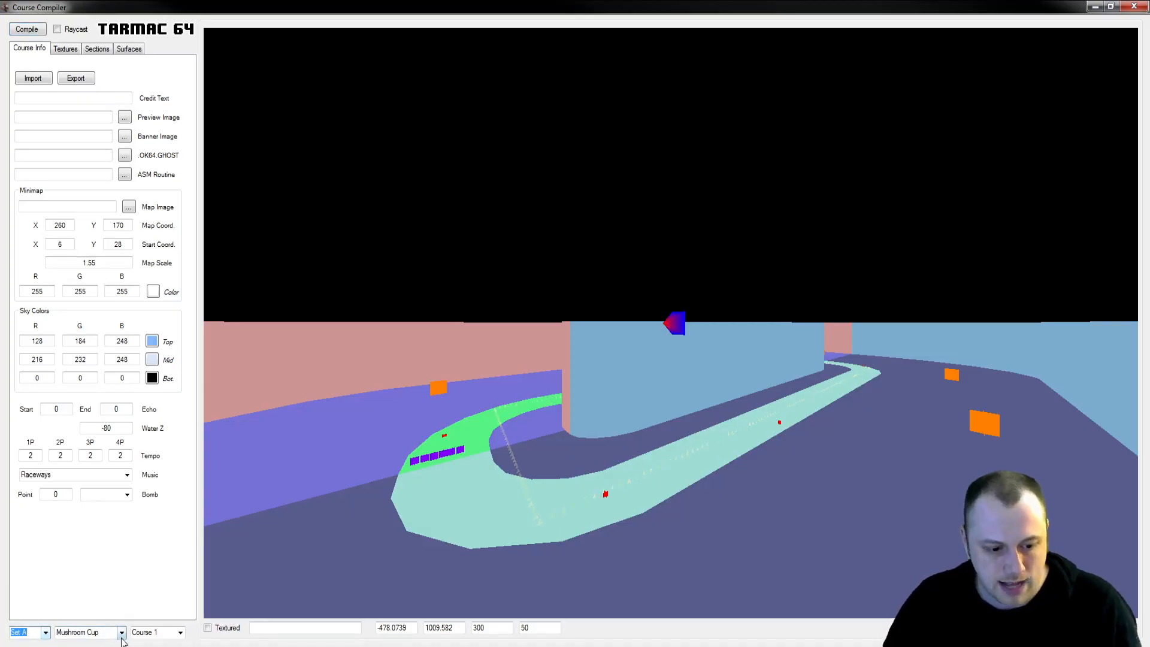
pyautogui.click(122, 634)
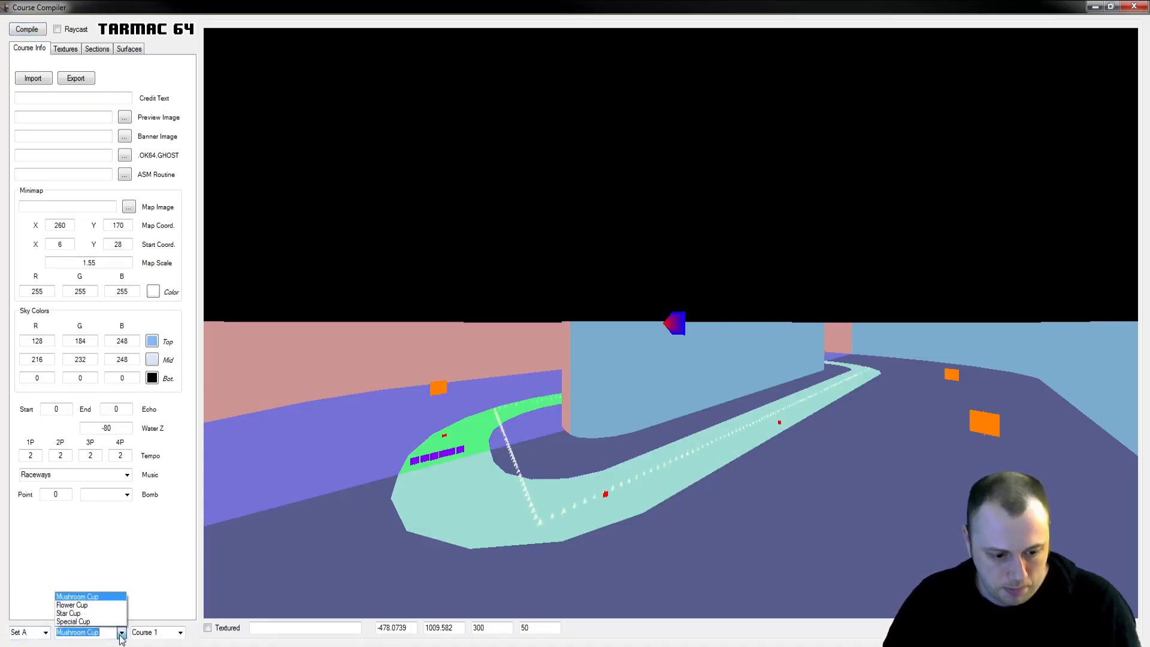
pyautogui.click(122, 637)
pyautogui.click(179, 633)
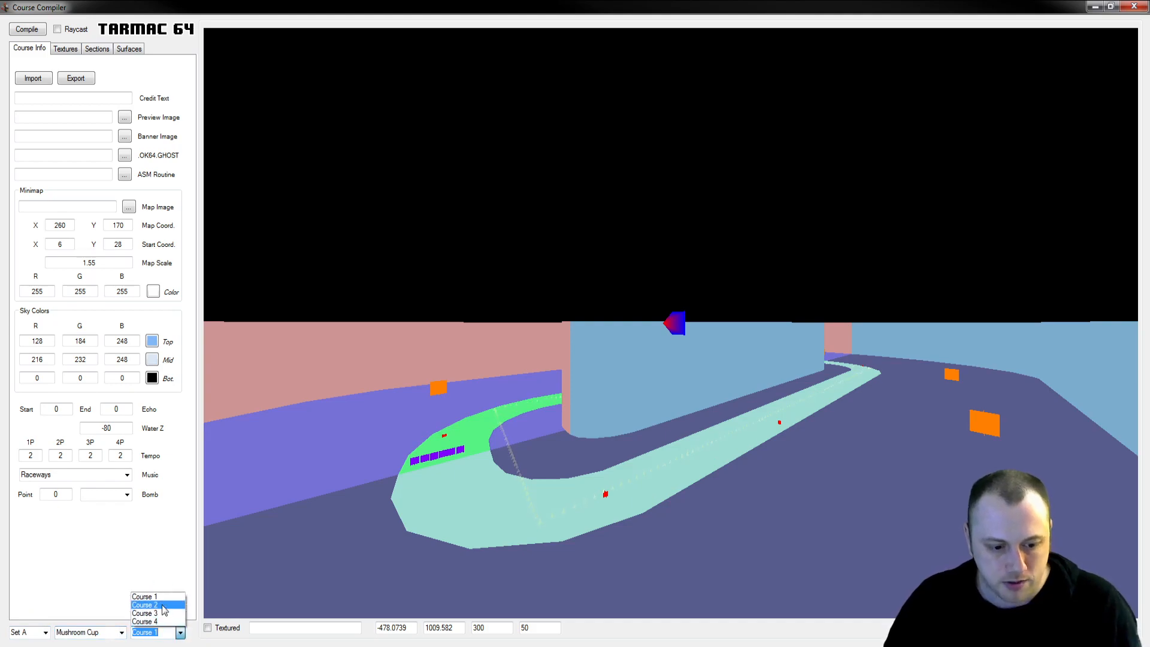
pyautogui.click(154, 546)
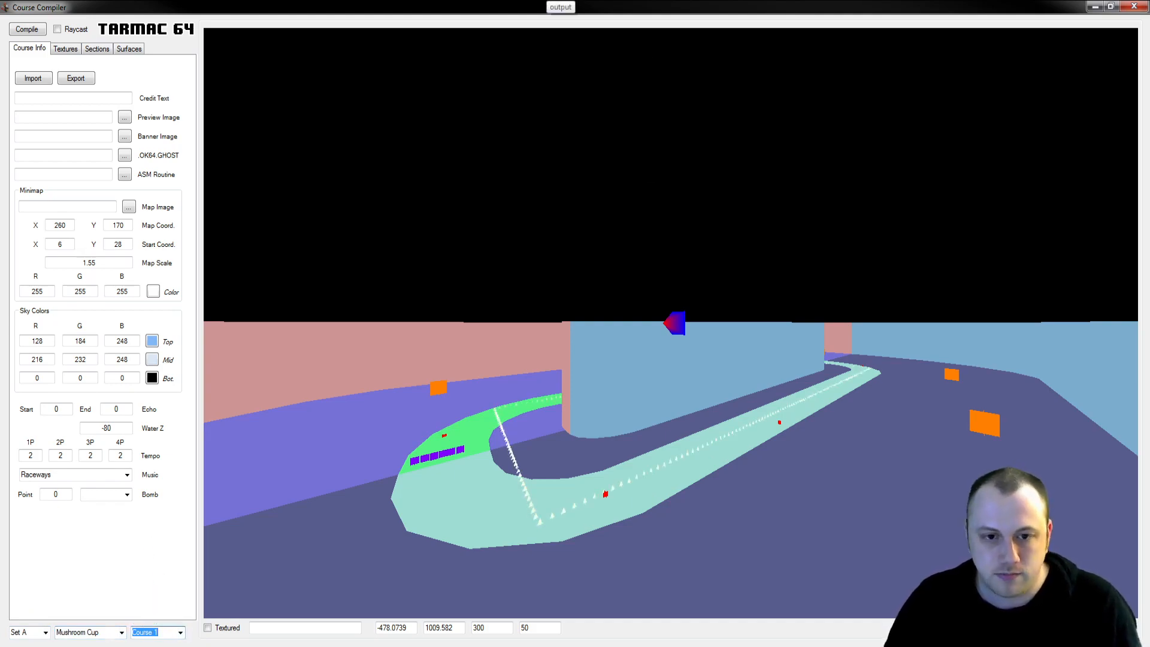
# - Go back to the output folder, run the compiled Mario Kart 64 ROM in Project64 and display it full screen
pyautogui.click(561, 6)
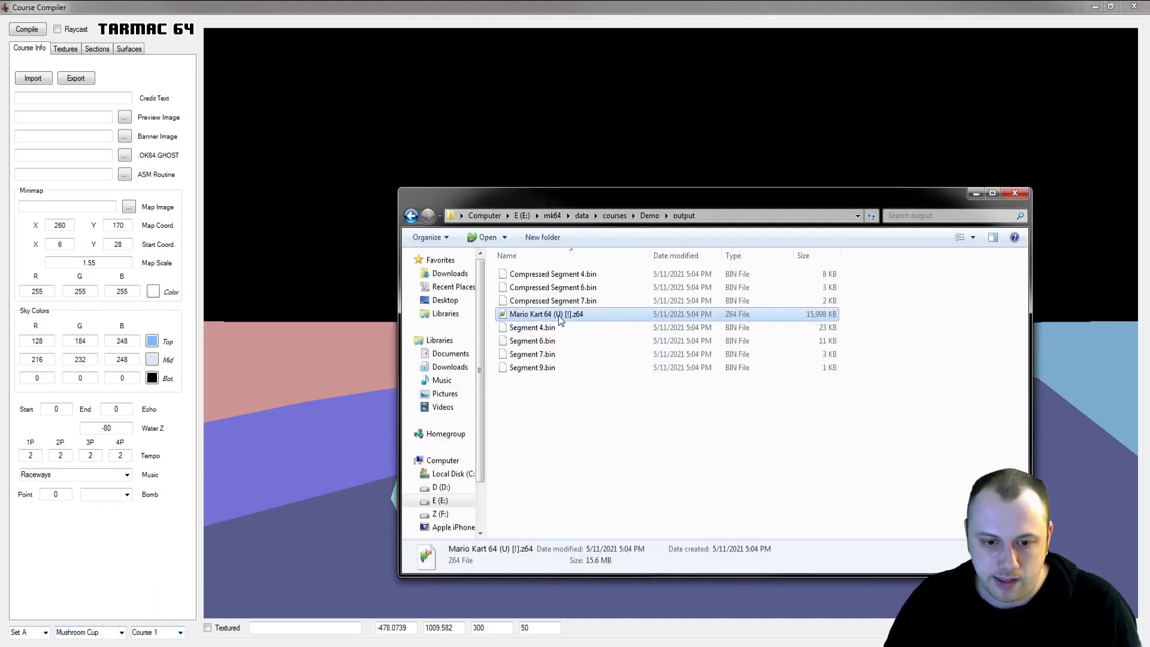
pyautogui.moveTo(282, 2); pyautogui.dragTo(281, 0)
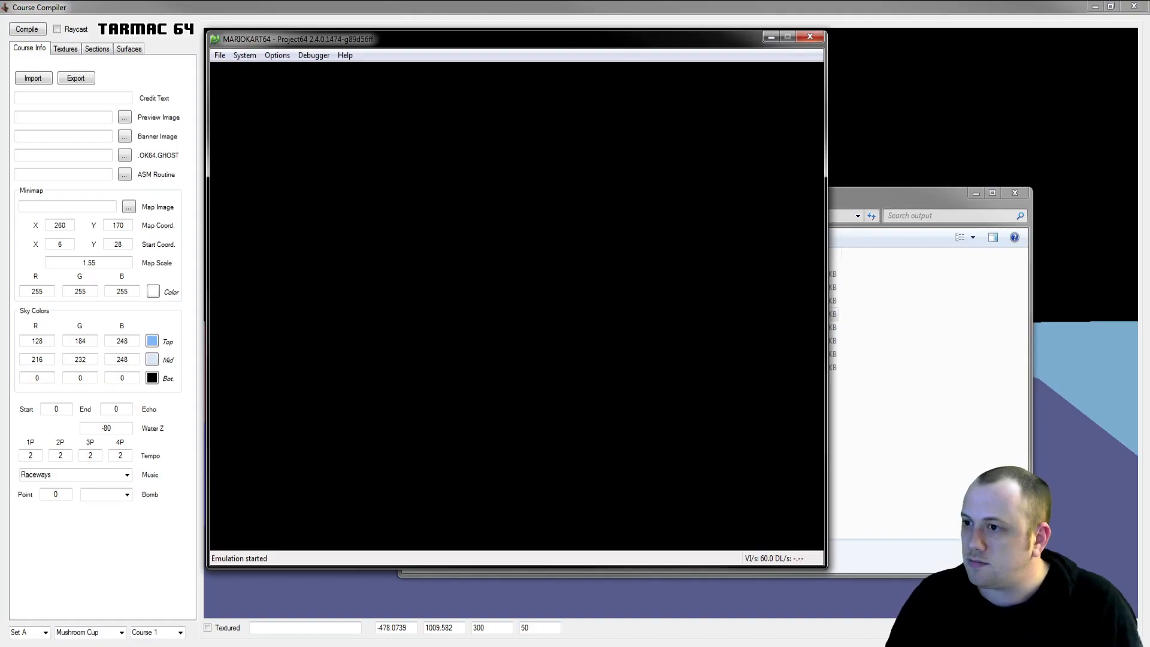
pyautogui.hotkey('alt', 'Return')
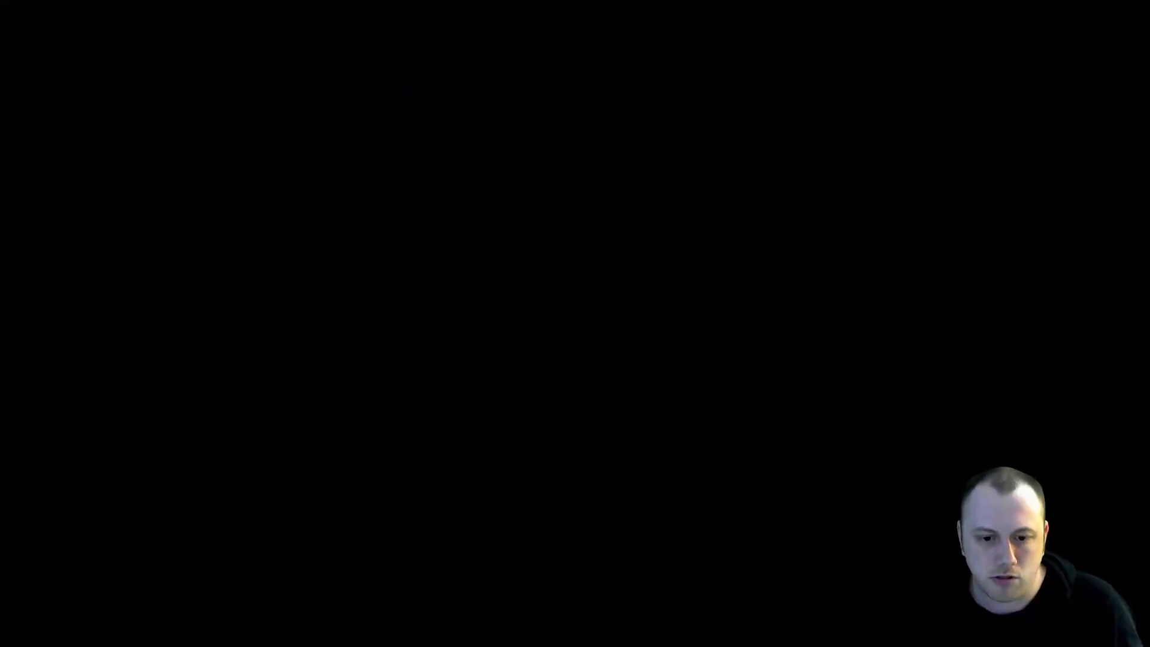
# - Begin a one-player Time Trials game and confirm the racer selection
pyautogui.press('Return')
pyautogui.press('Down')
pyautogui.press('Return')
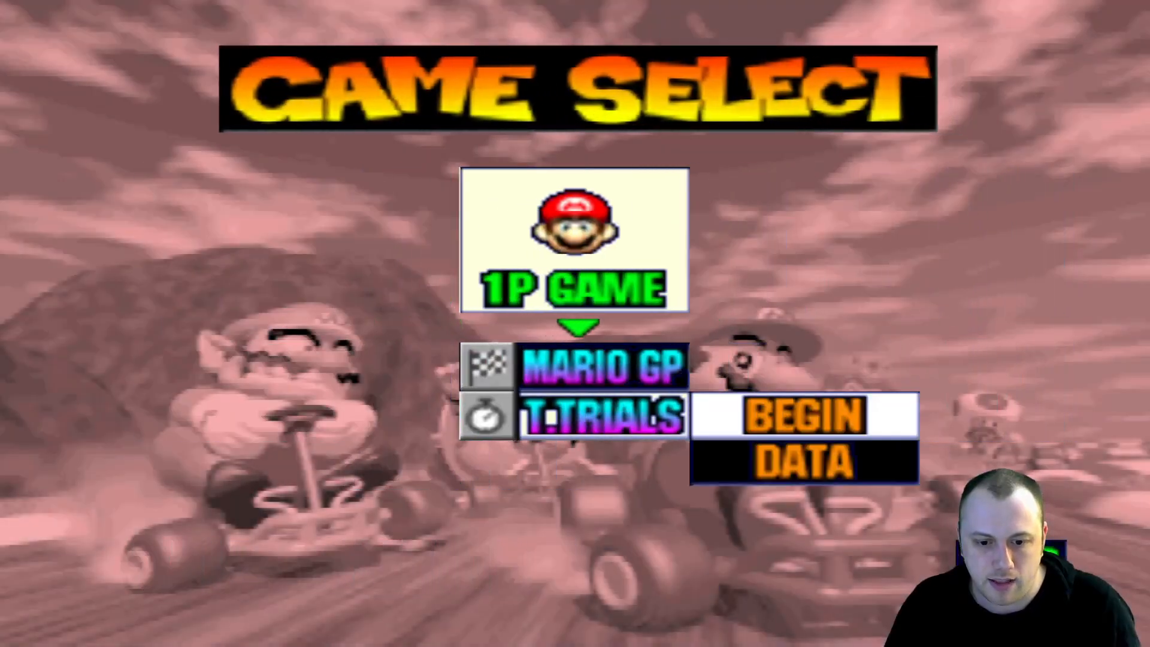
pyautogui.press('Return')
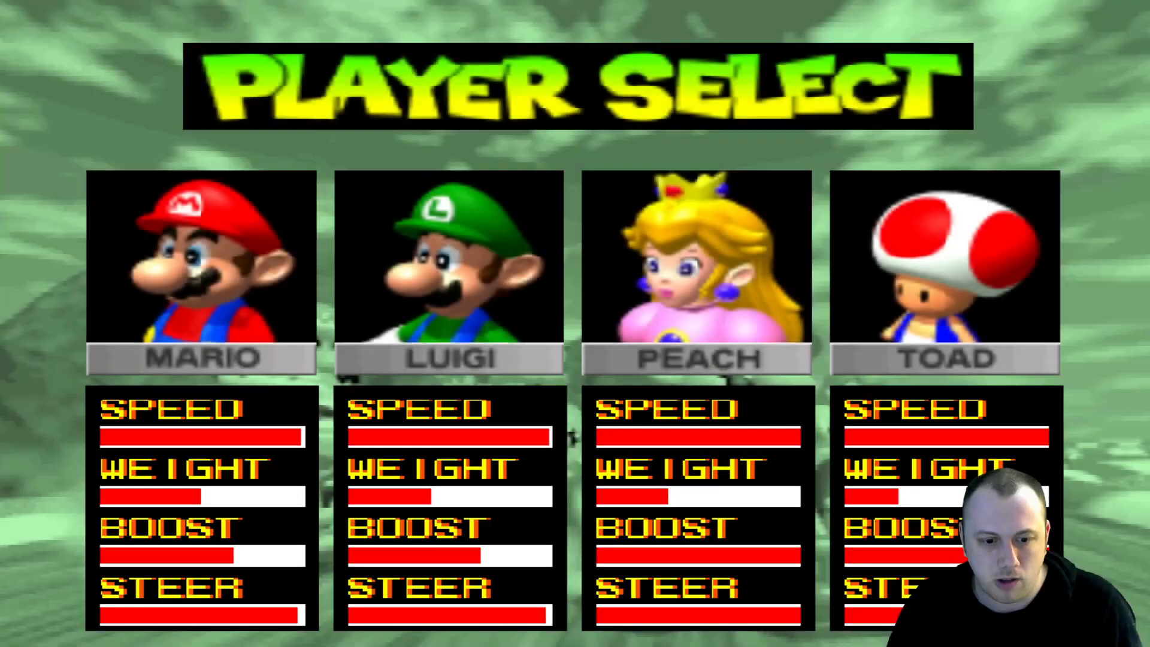
pyautogui.press('Return')
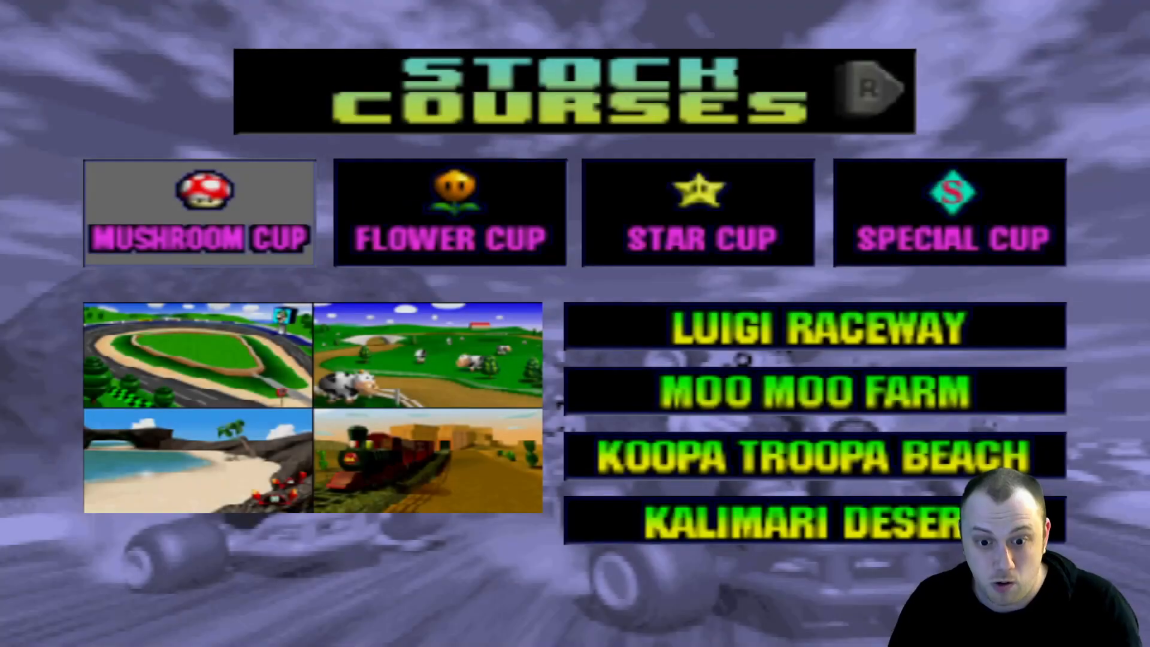
# - Switch from the stock courses to Custom Set 1 and start the first course of the Mushroom Cup
pyautogui.press('r')
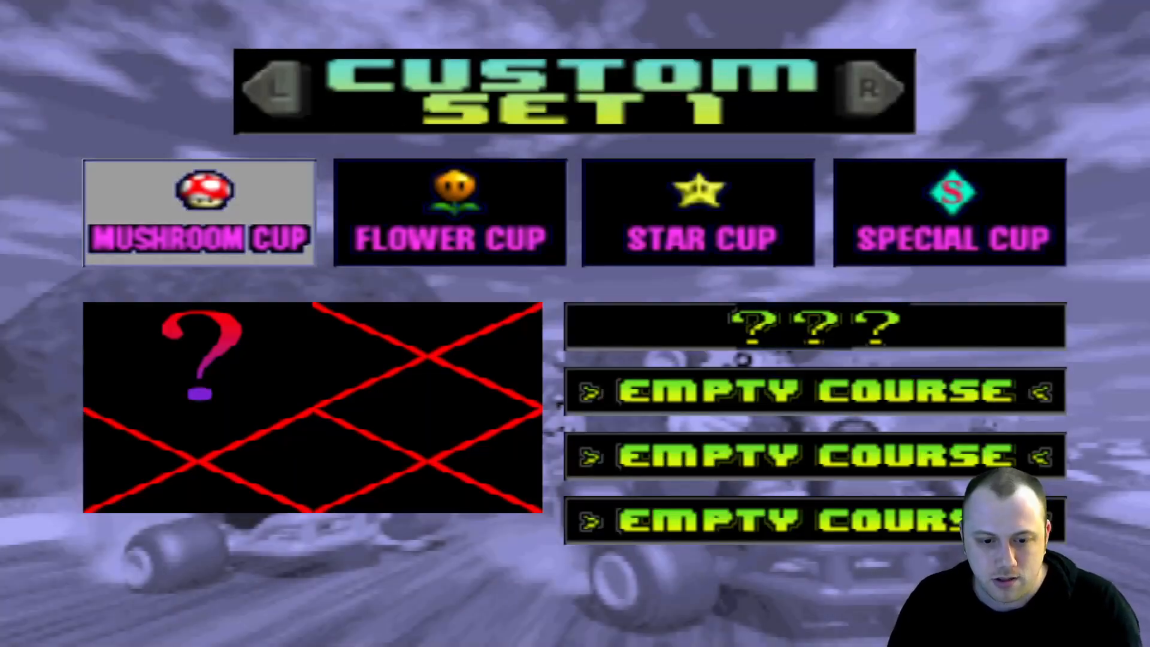
pyautogui.press('Return')
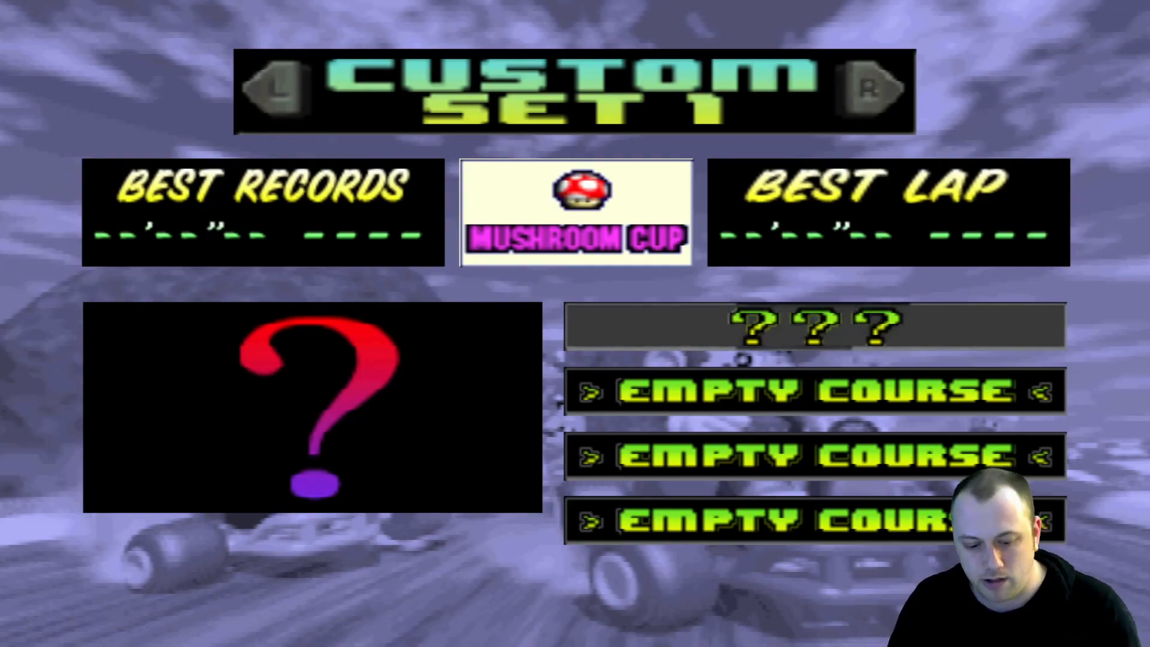
pyautogui.press('Return')
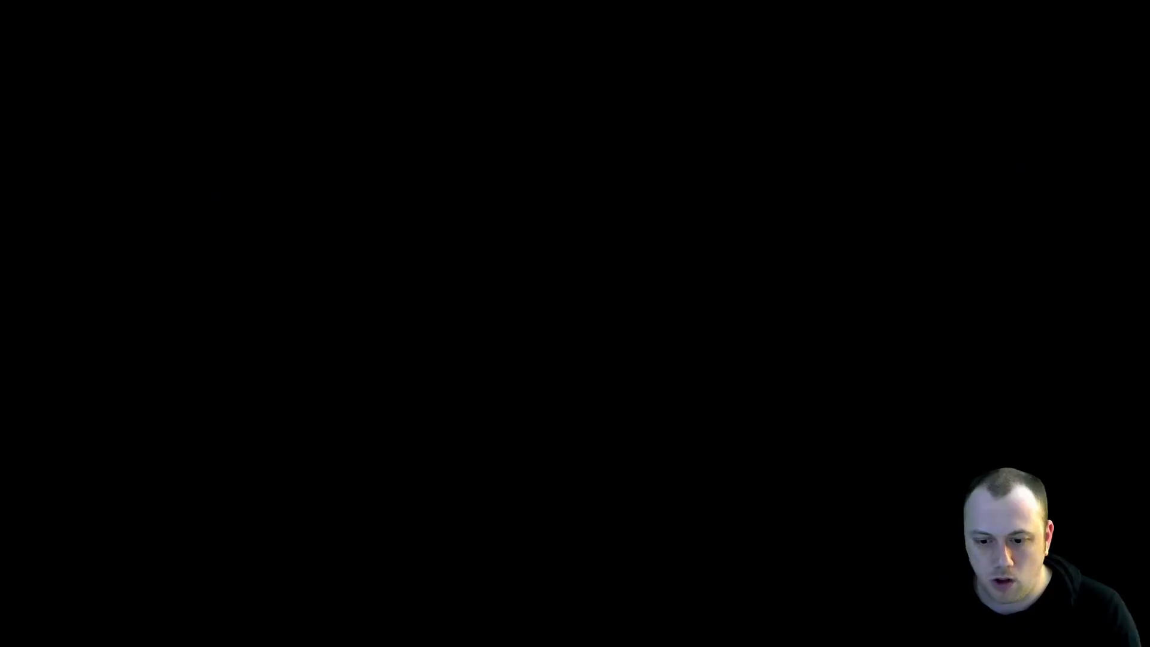